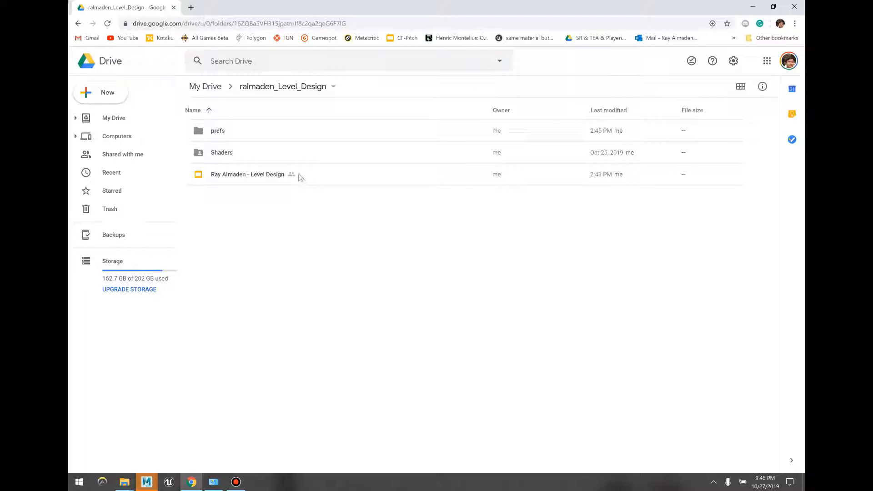
Step: Browse the Shaders folder, then open the Documents > maya > 2017 Explorer window
{"action": "double_click", "coordinate": [240, 153]}
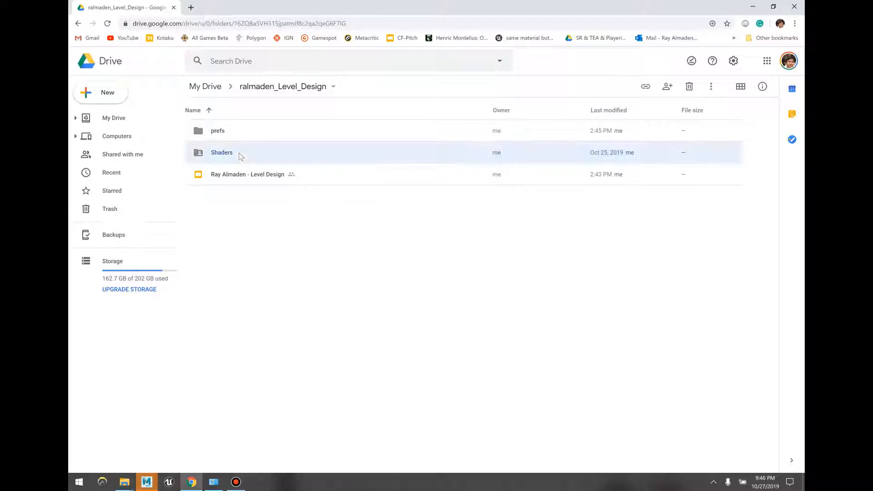
{"action": "left_click", "coordinate": [77, 24]}
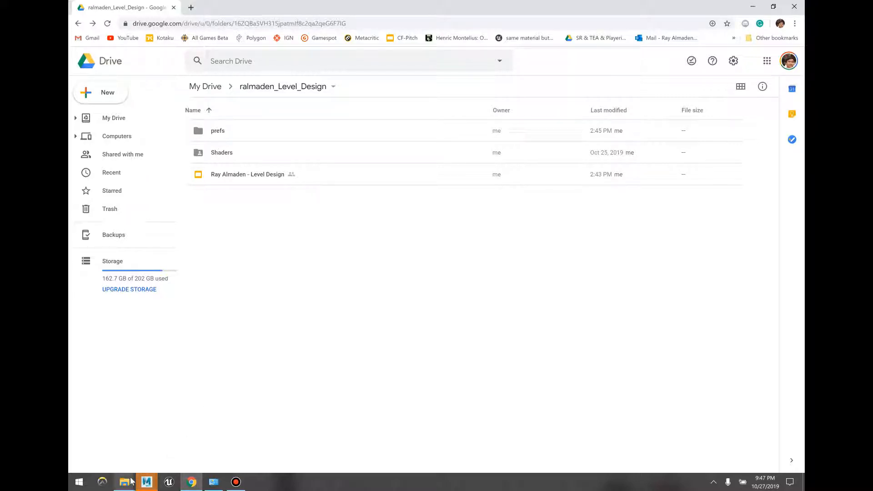
{"action": "mouse_move", "coordinate": [125, 482]}
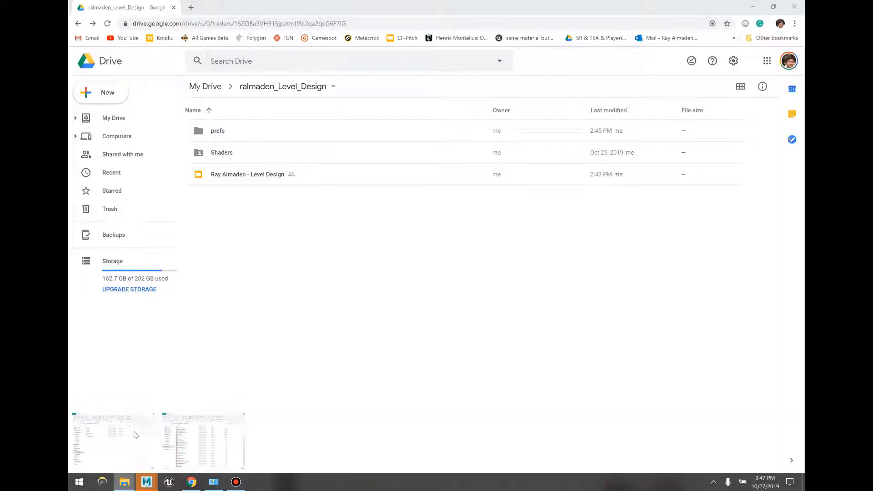
{"action": "left_click", "coordinate": [129, 443]}
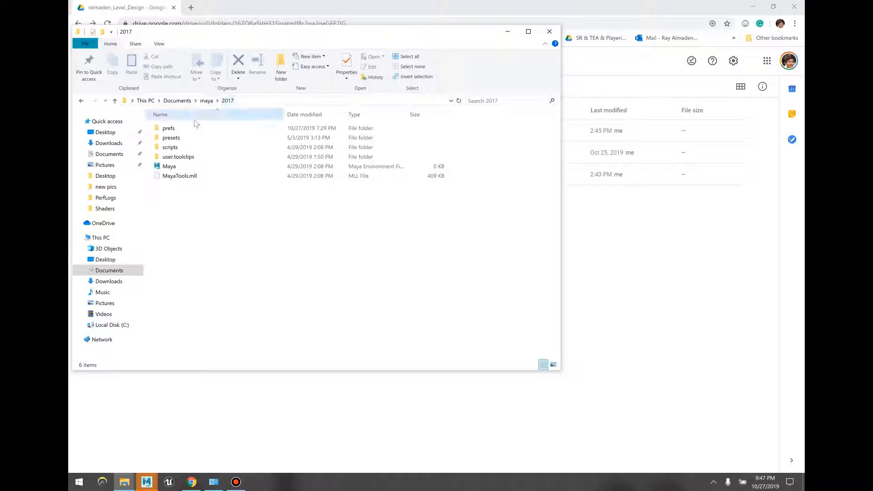
Step: Minimize File Explorer and bring Maya 2017 to the front
{"action": "left_click", "coordinate": [507, 32]}
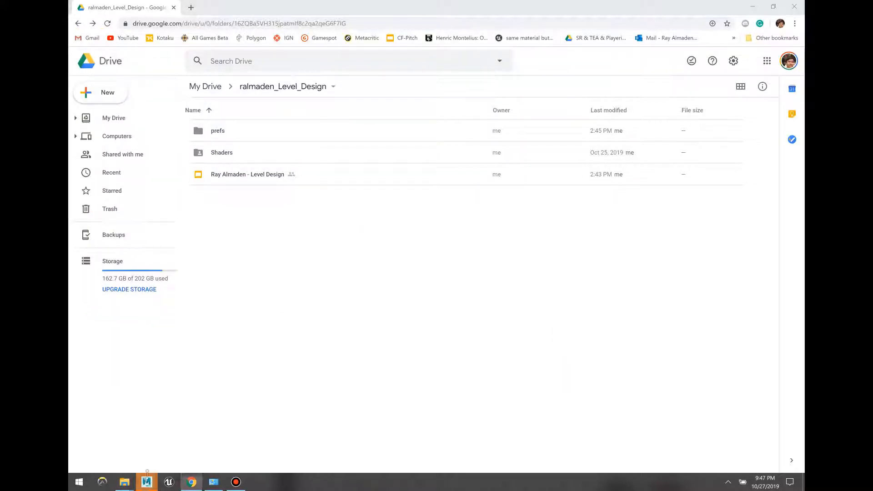
{"action": "mouse_move", "coordinate": [146, 482]}
{"action": "left_click", "coordinate": [209, 428]}
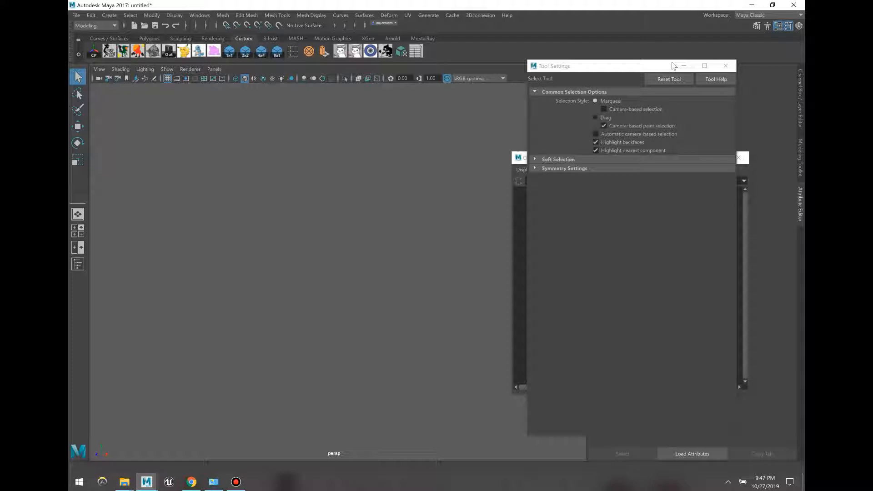
Step: Move Tool Settings aside, raise the Outliner, and open the 3Dconnexion device options
{"action": "left_click_drag", "start_coordinate": [677, 67], "coordinate": [737, 80]}
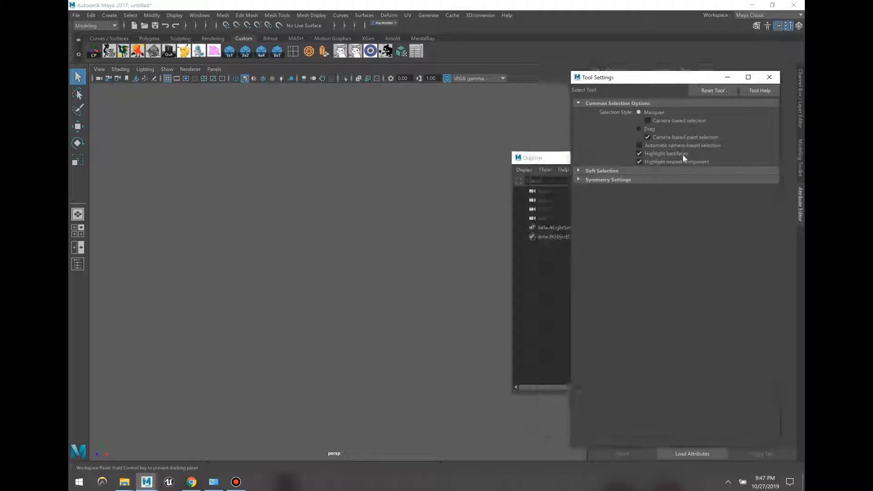
{"action": "left_click", "coordinate": [683, 157]}
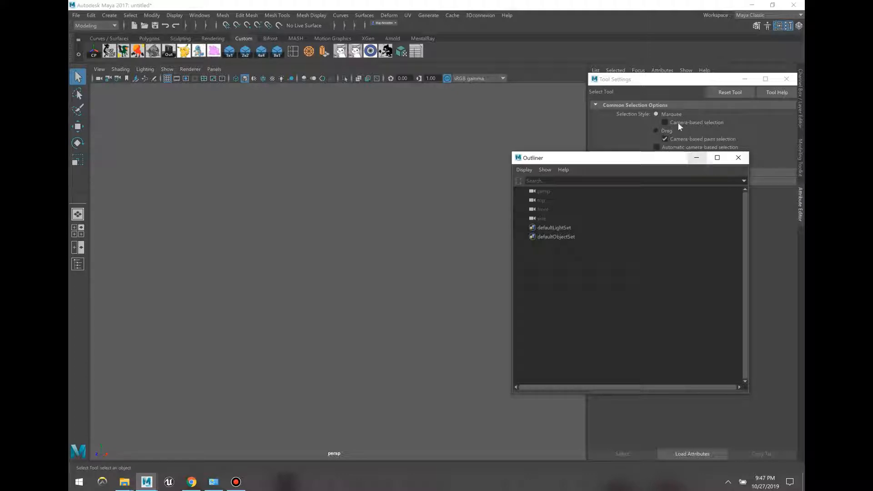
{"action": "left_click", "coordinate": [385, 196]}
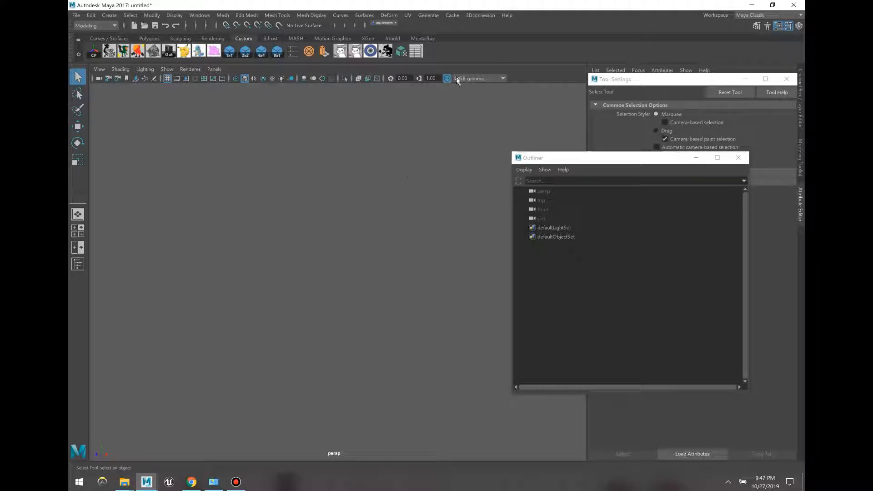
{"action": "left_click", "coordinate": [480, 18]}
{"action": "left_click", "coordinate": [485, 33]}
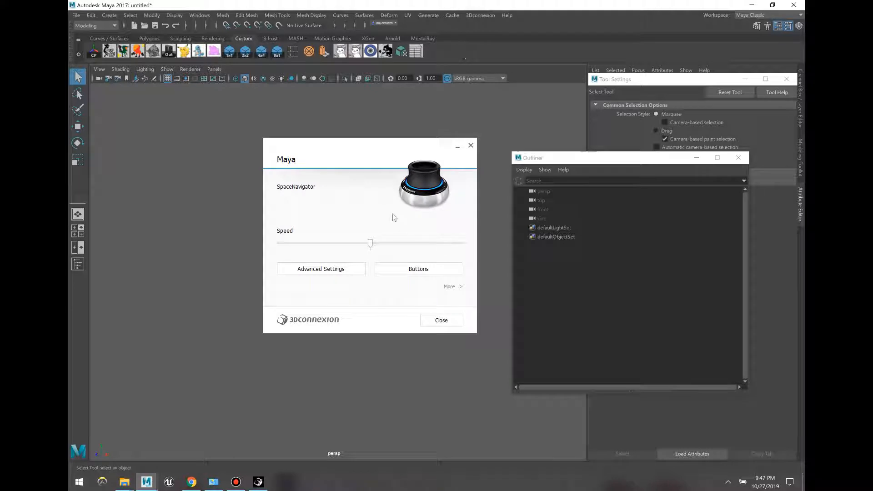
{"action": "left_click", "coordinate": [342, 271]}
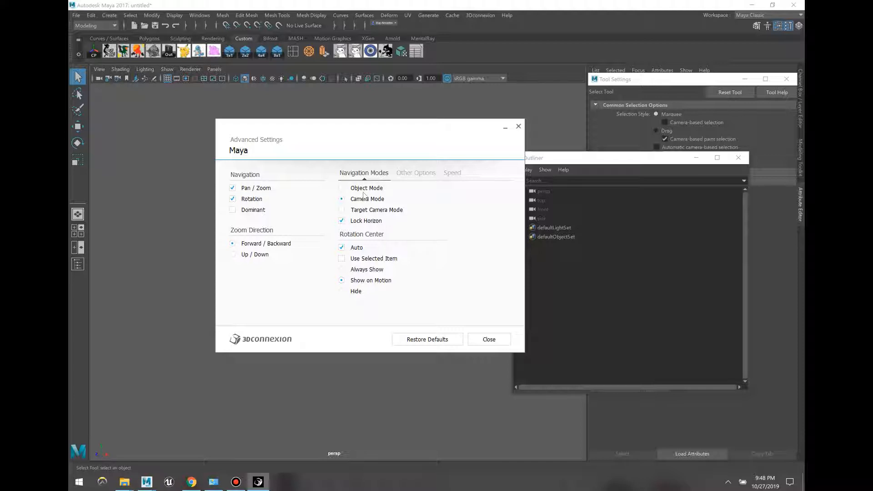
{"action": "left_click", "coordinate": [504, 129]}
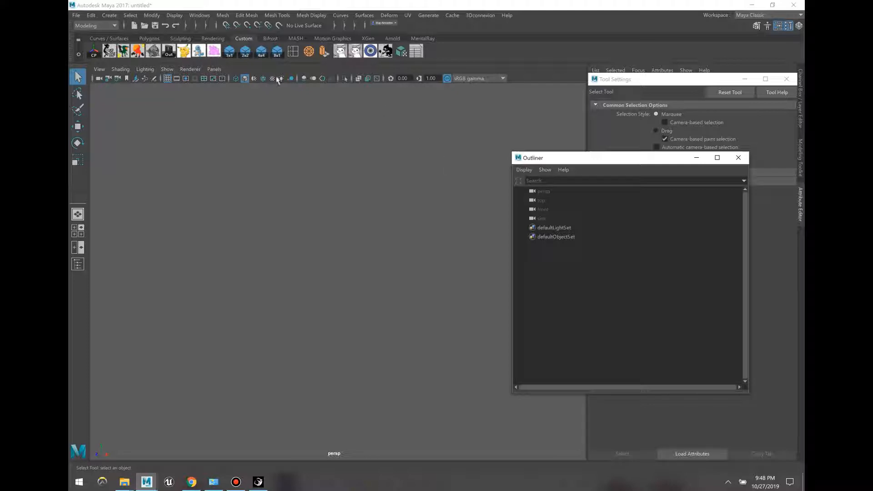
Step: Make Maya Default Duplicate1 the active set in the Hotkey Editor, save, and close it
{"action": "left_click", "coordinate": [199, 16]}
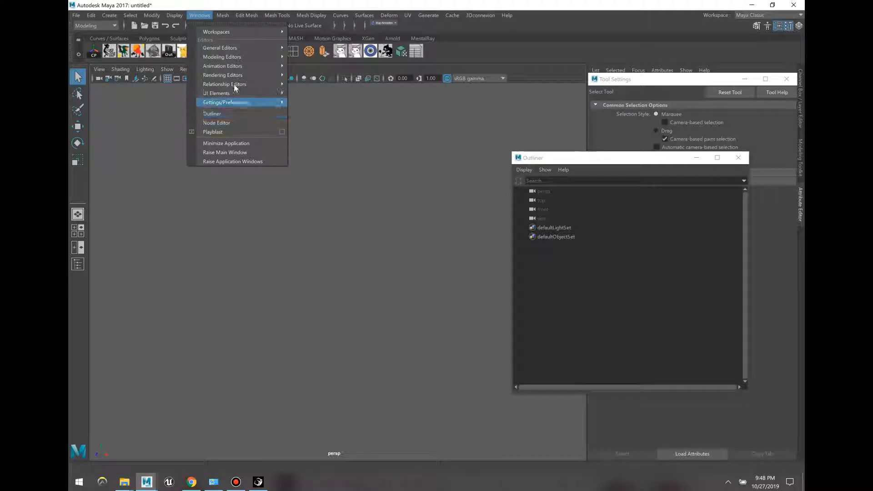
{"action": "mouse_move", "coordinate": [258, 99]}
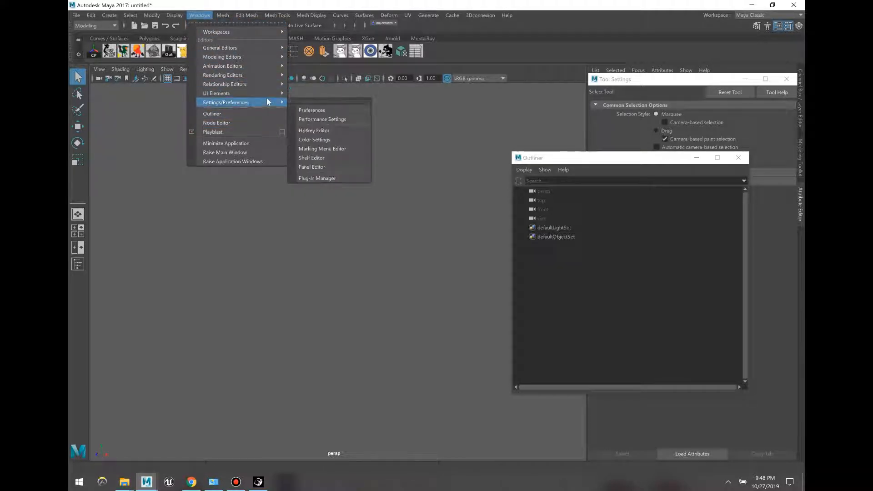
{"action": "left_click", "coordinate": [323, 133]}
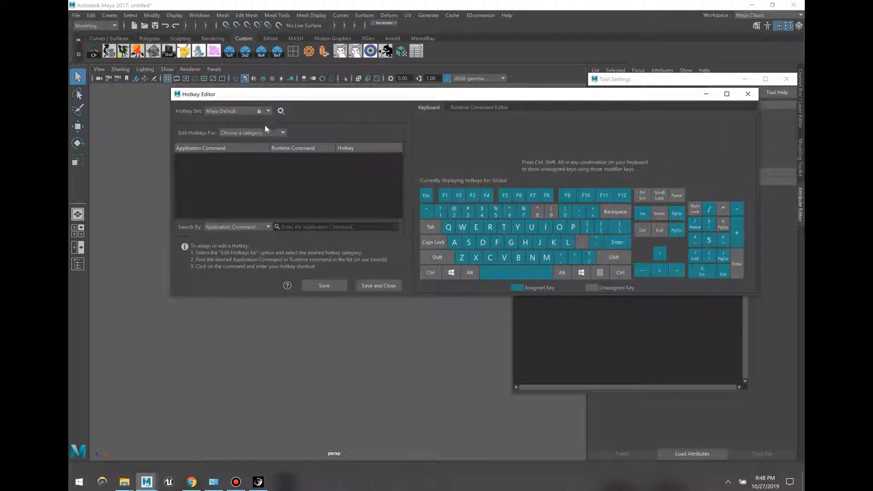
{"action": "left_click", "coordinate": [264, 111]}
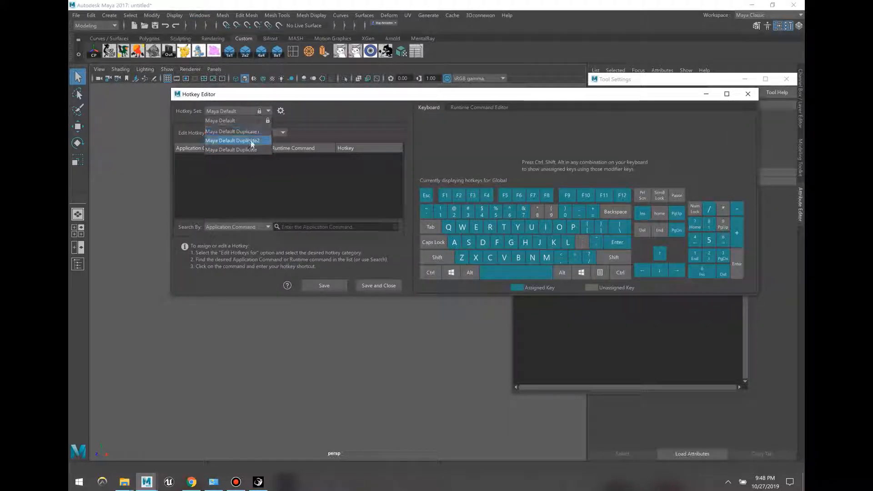
{"action": "left_click", "coordinate": [254, 139]}
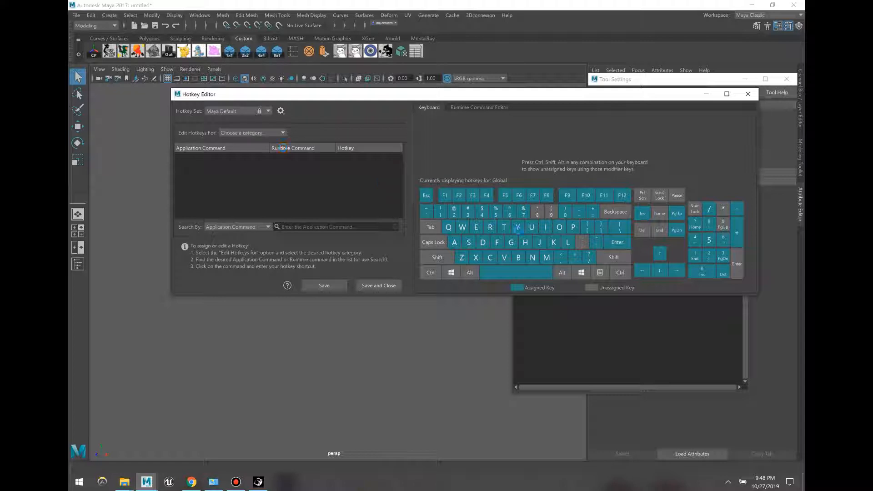
{"action": "left_click", "coordinate": [333, 287]}
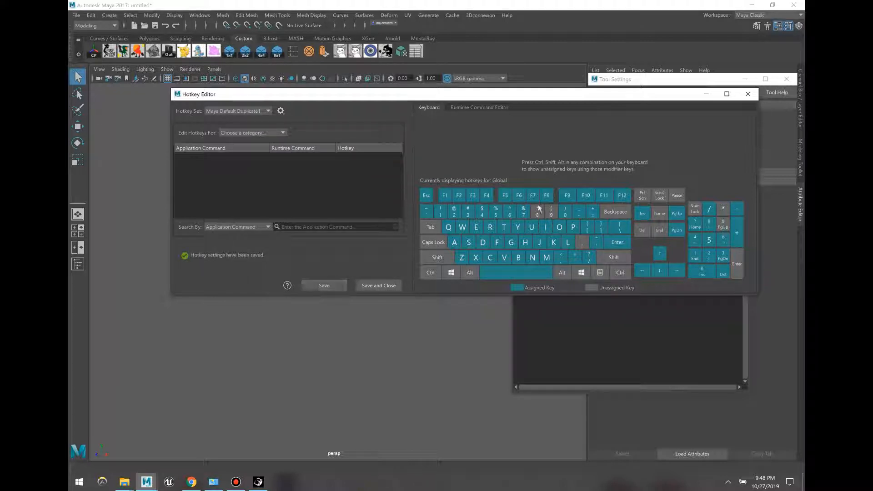
{"action": "left_click", "coordinate": [748, 93]}
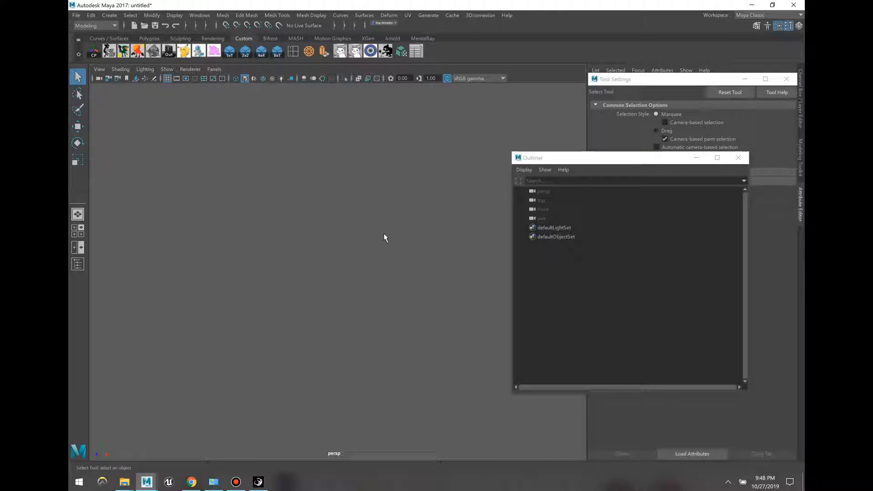
Step: Activate the Move Tool and set its Step Snap to Relative 0.25
{"action": "left_click", "coordinate": [623, 80]}
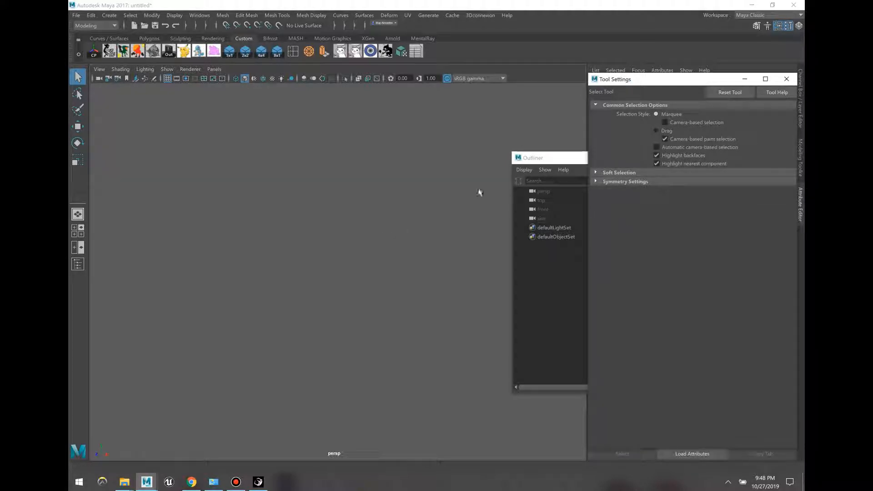
{"action": "key", "text": "w"}
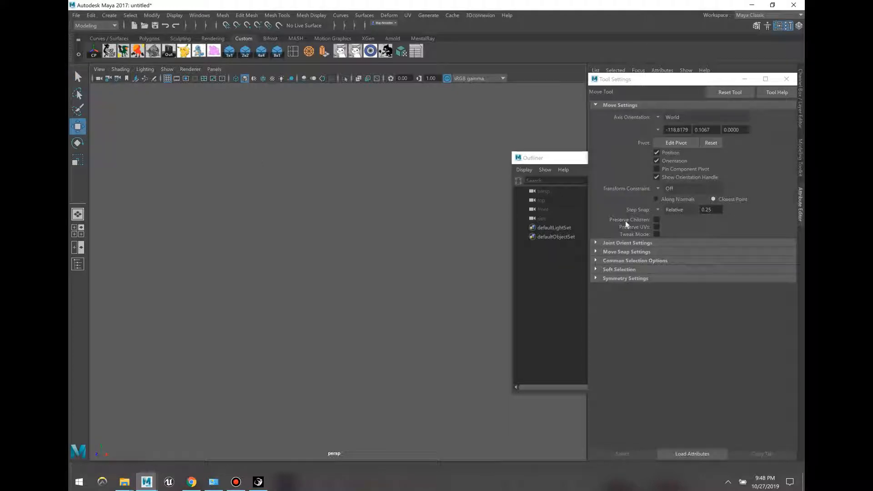
{"action": "left_click", "coordinate": [714, 210]}
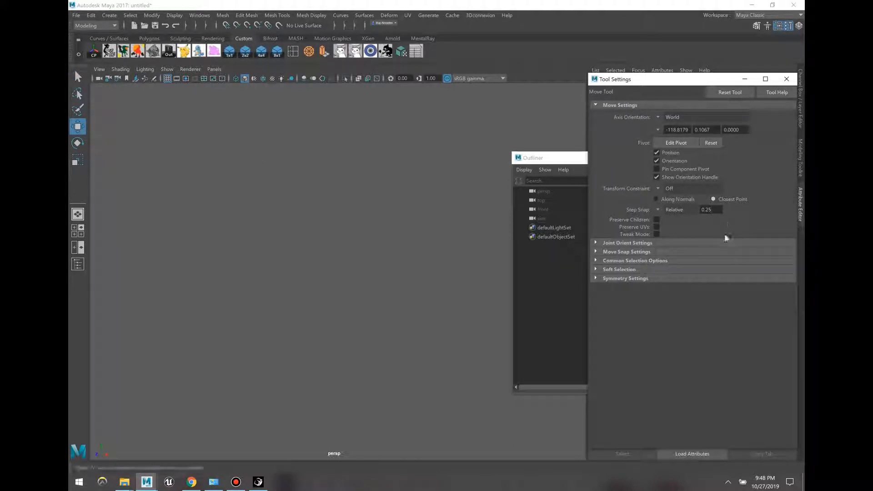
{"action": "left_click", "coordinate": [474, 260]}
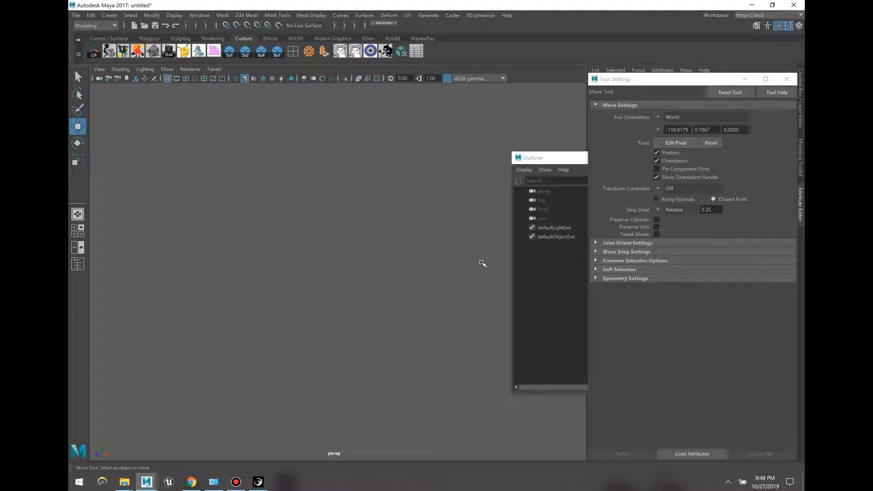
{"action": "key", "text": "bracketright"}
{"action": "key", "text": "bracketright"}
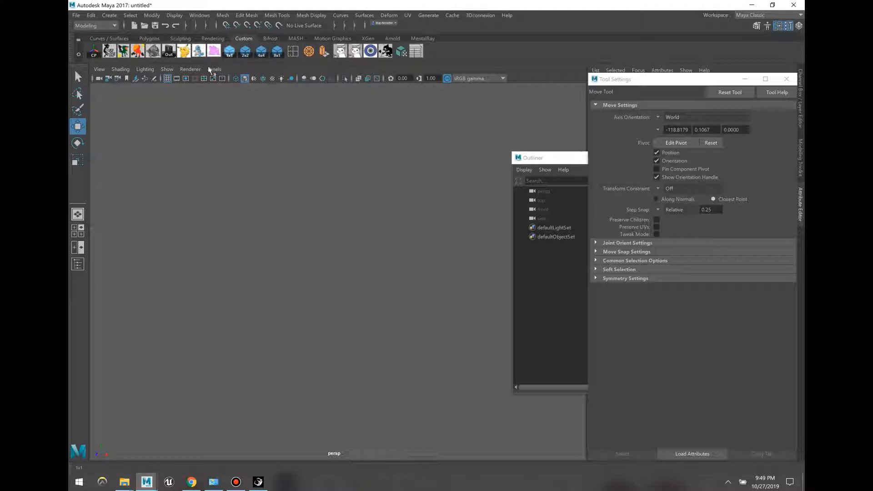
Step: Create a polygon cube at the origin and frame it to fill the view
{"action": "left_click", "coordinate": [229, 51]}
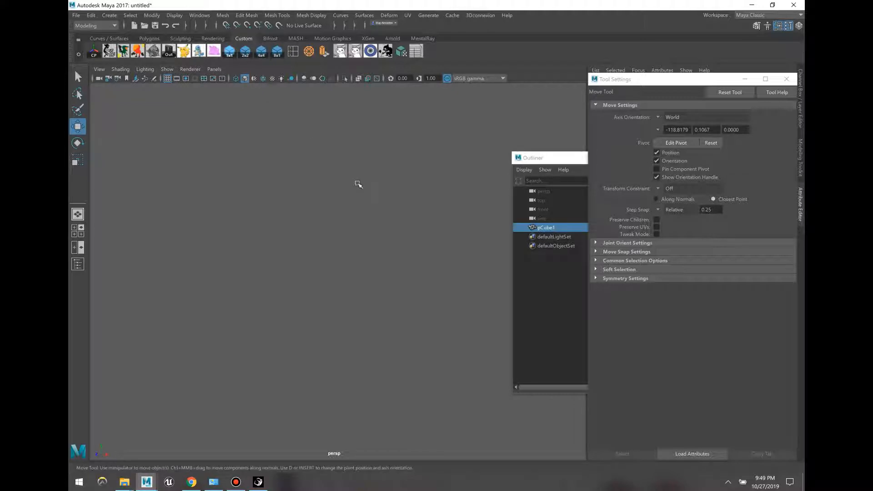
{"action": "left_click", "coordinate": [404, 213]}
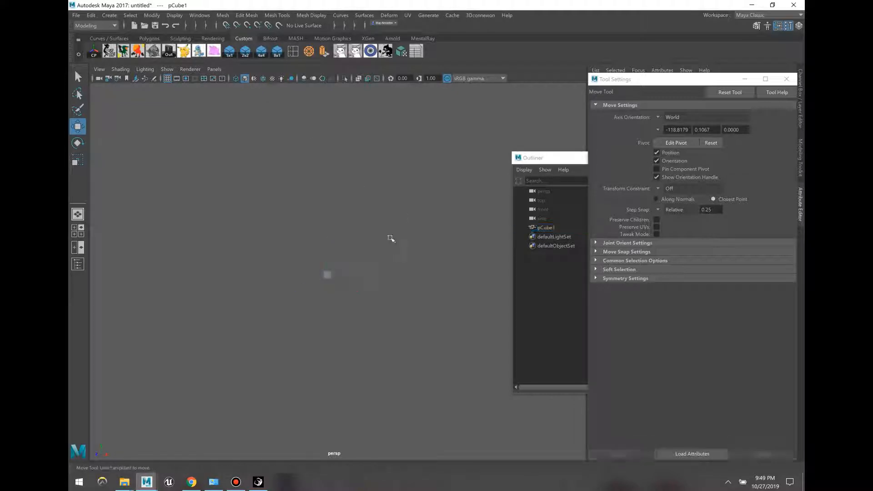
{"action": "left_click", "coordinate": [330, 275]}
{"action": "key", "text": "f"}
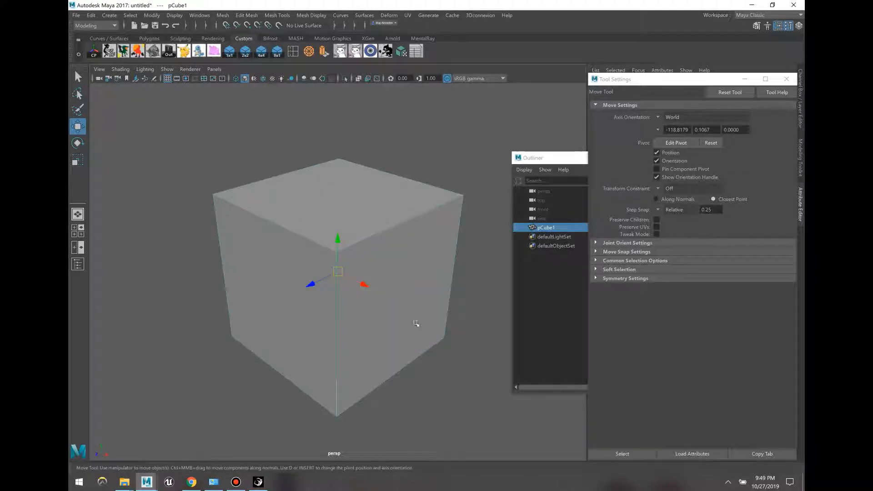
{"action": "left_click", "coordinate": [472, 367]}
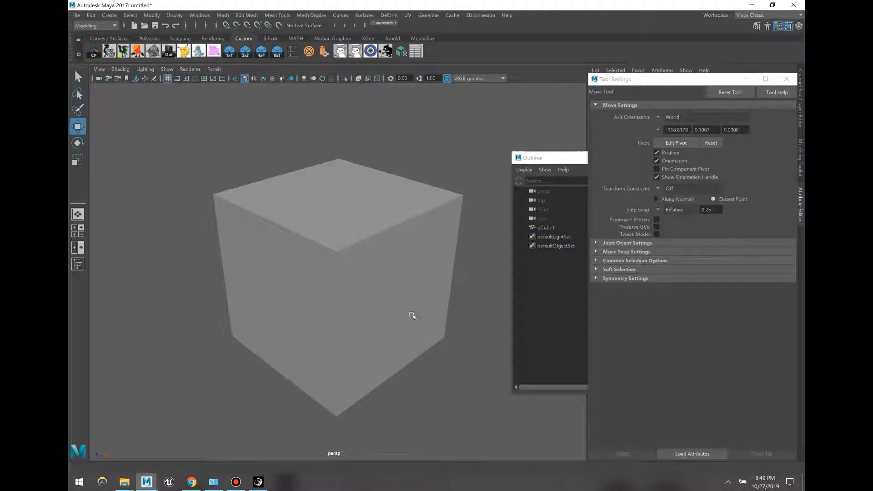
Step: Tumble and dolly the camera around pCube1 to inspect it
{"action": "mouse_move", "coordinate": [410, 316]}
{"action": "left_mouse_down", "text": "alt"}
{"action": "mouse_move", "coordinate": [461, 309]}
{"action": "mouse_move", "coordinate": [407, 331]}
{"action": "mouse_move", "coordinate": [428, 302]}
{"action": "mouse_move", "coordinate": [424, 312]}
{"action": "left_mouse_up", "text": "alt"}
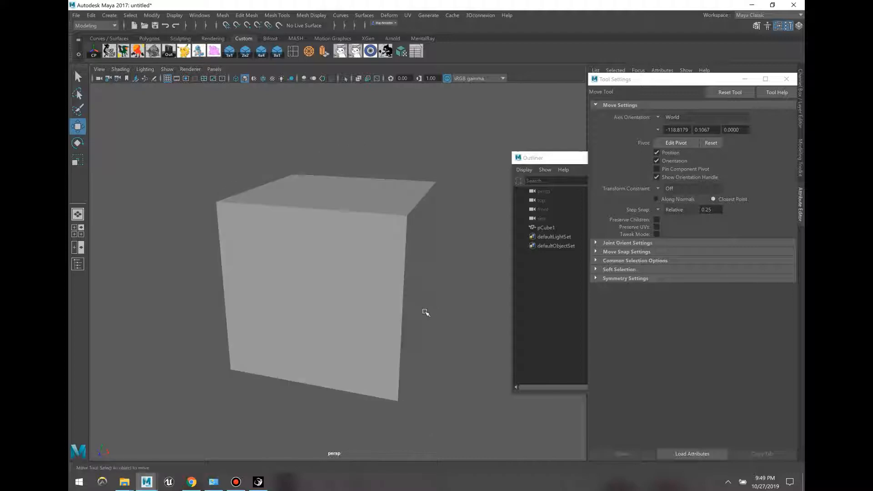
{"action": "scroll", "coordinate": [424, 313], "scroll_direction": "down", "scroll_amount": 1}
{"action": "scroll", "coordinate": [424, 313], "scroll_direction": "up", "scroll_amount": 5}
{"action": "scroll", "coordinate": [423, 314], "scroll_direction": "down", "scroll_amount": 5}
{"action": "scroll", "coordinate": [424, 315], "scroll_direction": "up", "scroll_amount": 5}
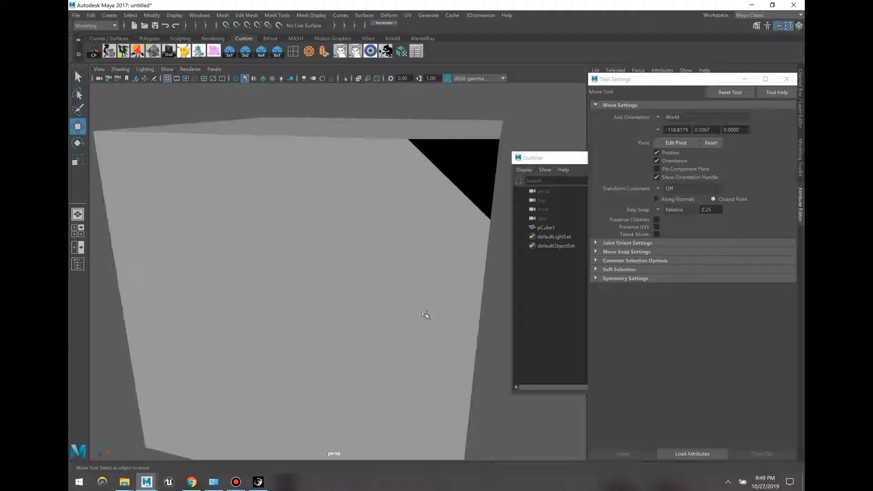
{"action": "scroll", "coordinate": [424, 315], "scroll_direction": "down", "scroll_amount": 4}
{"action": "right_click_drag", "start_coordinate": [423, 314], "coordinate": [419, 275], "text": "alt"}
{"action": "mouse_move", "coordinate": [420, 275]}
{"action": "left_mouse_down", "text": "alt"}
{"action": "mouse_move", "coordinate": [371, 251]}
{"action": "mouse_move", "coordinate": [418, 263]}
{"action": "mouse_move", "coordinate": [409, 276]}
{"action": "left_mouse_up", "text": "alt"}
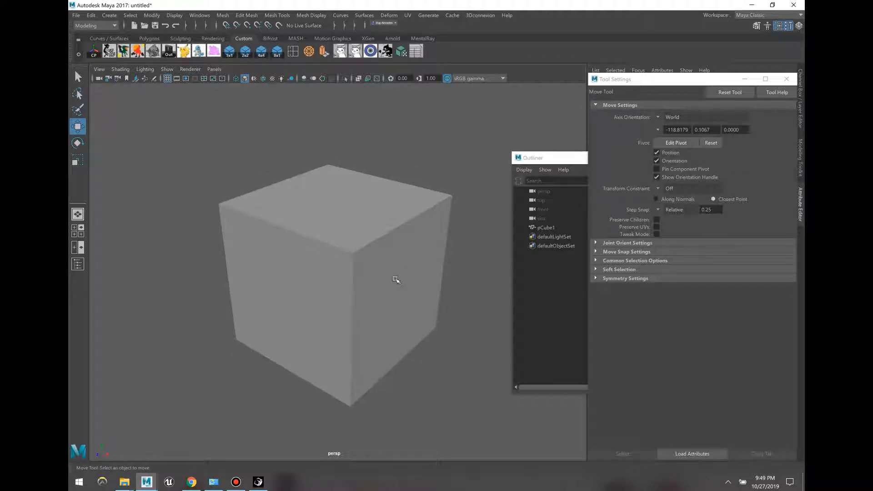
{"action": "key", "text": "4"}
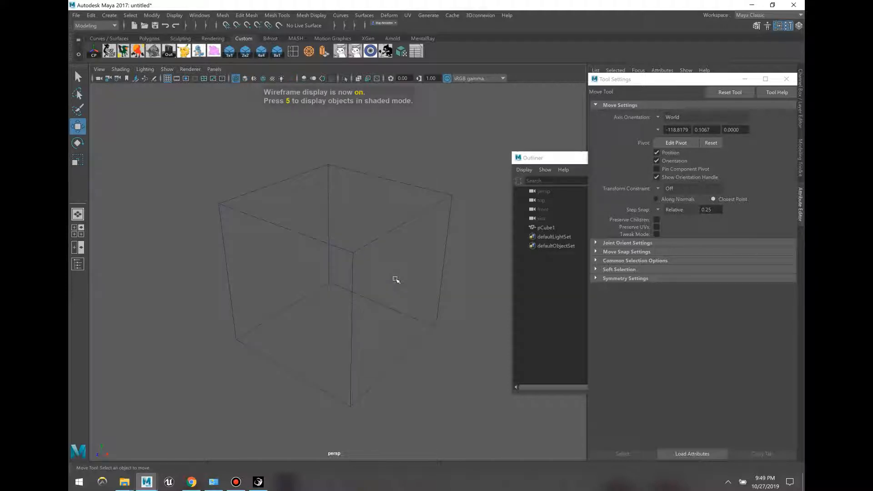
{"action": "key", "text": "5"}
{"action": "key", "text": "6"}
{"action": "left_click", "coordinate": [384, 267]}
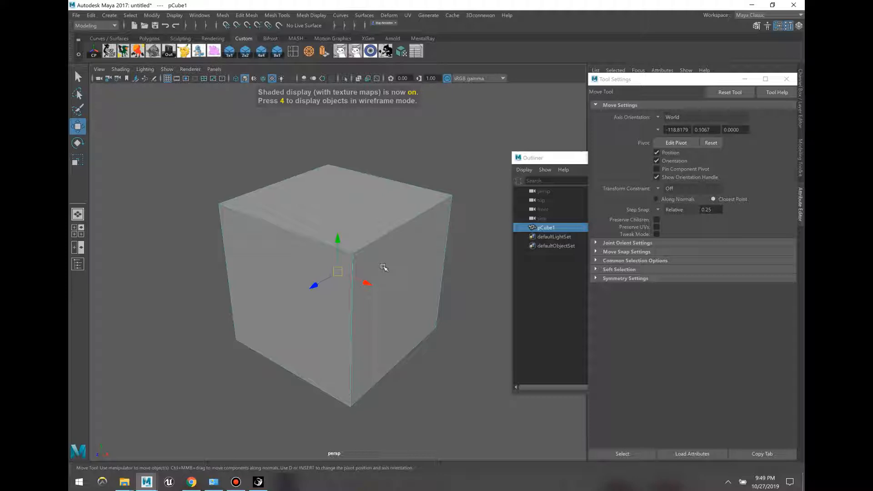
{"action": "key", "text": "4"}
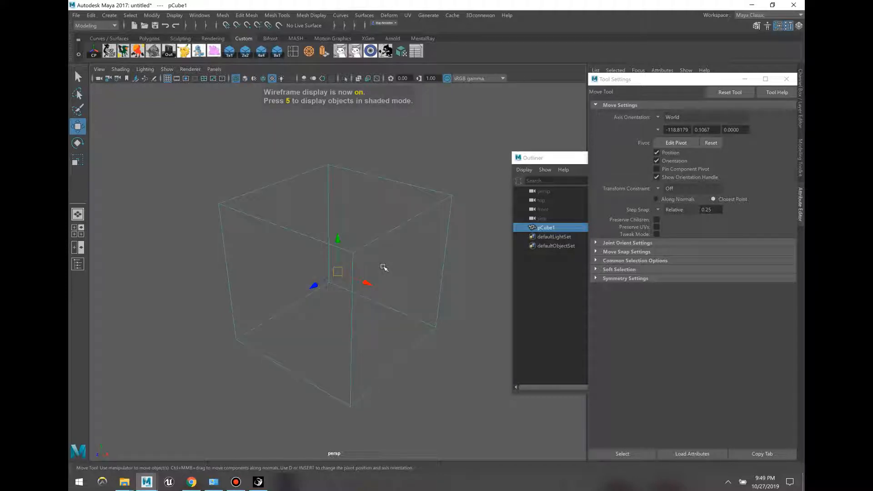
{"action": "key", "text": "5"}
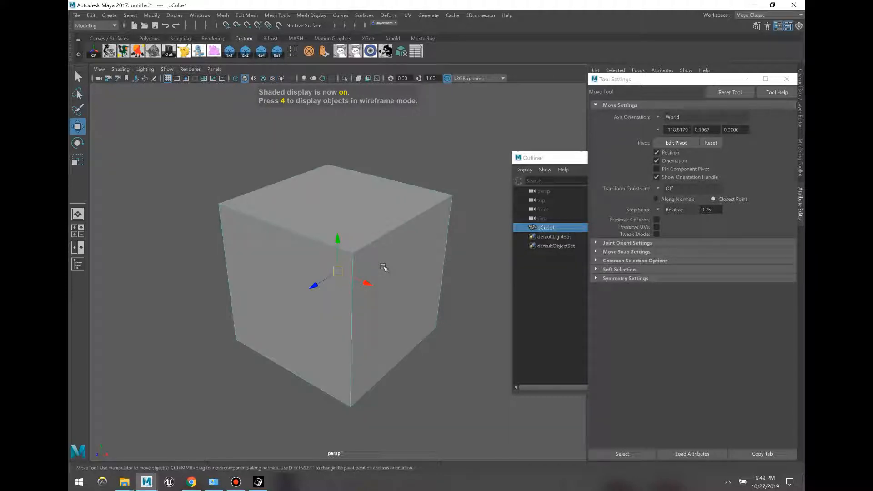
{"action": "key", "text": "6"}
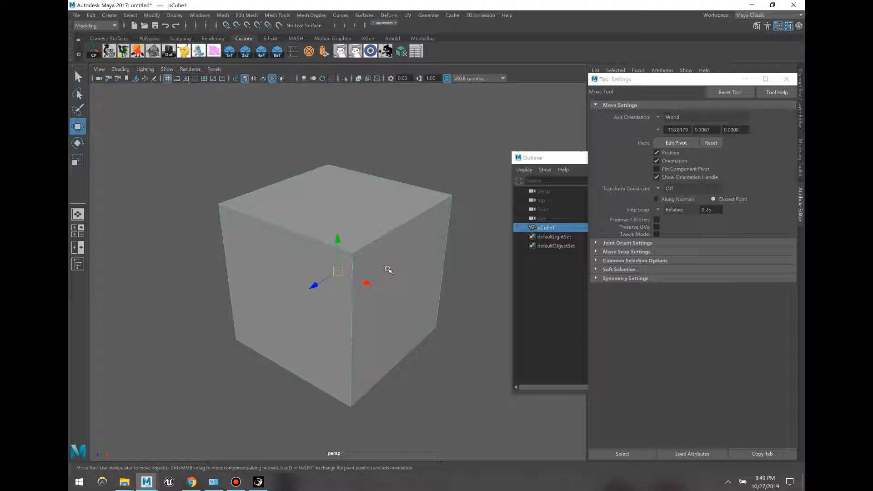
{"action": "key", "text": "F8"}
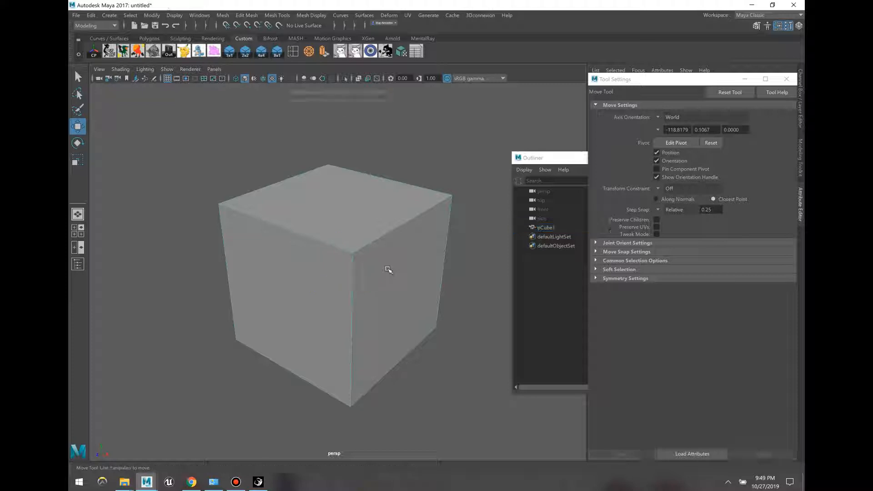
{"action": "key", "text": "F8"}
{"action": "key", "text": "F8"}
{"action": "key", "text": "F8"}
{"action": "key", "text": "F8"}
{"action": "key", "text": "F8"}
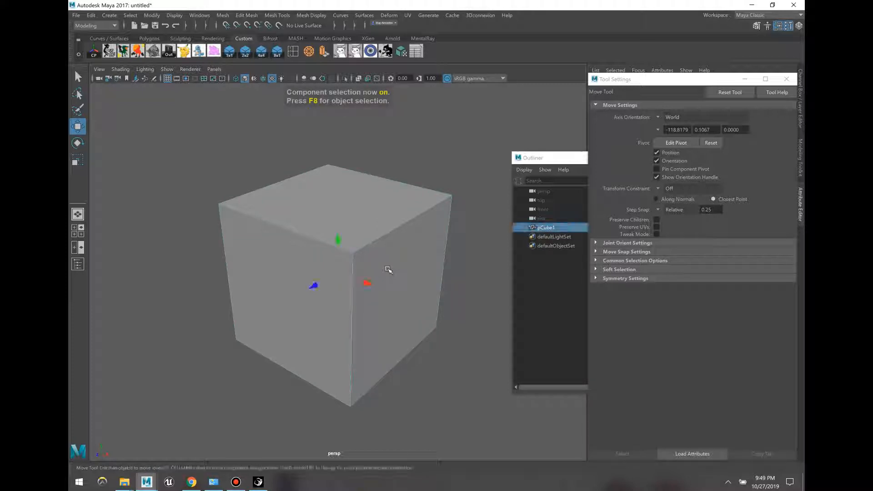
{"action": "key", "text": "F8"}
{"action": "key", "text": "F8"}
{"action": "key", "text": "F8"}
{"action": "key", "text": "F8"}
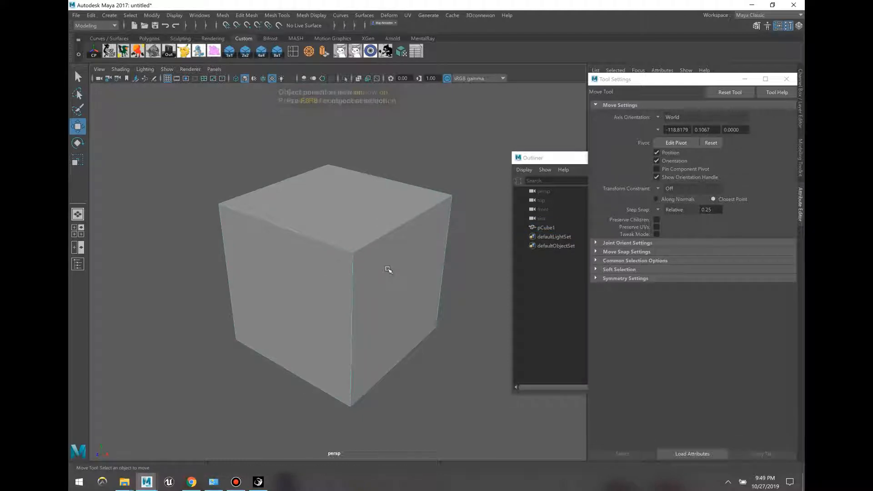
{"action": "key", "text": "F8"}
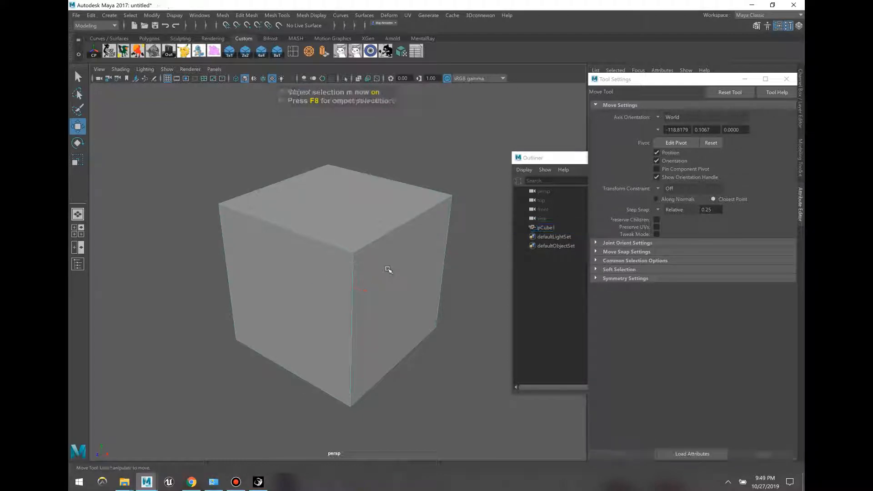
{"action": "left_click", "coordinate": [353, 253]}
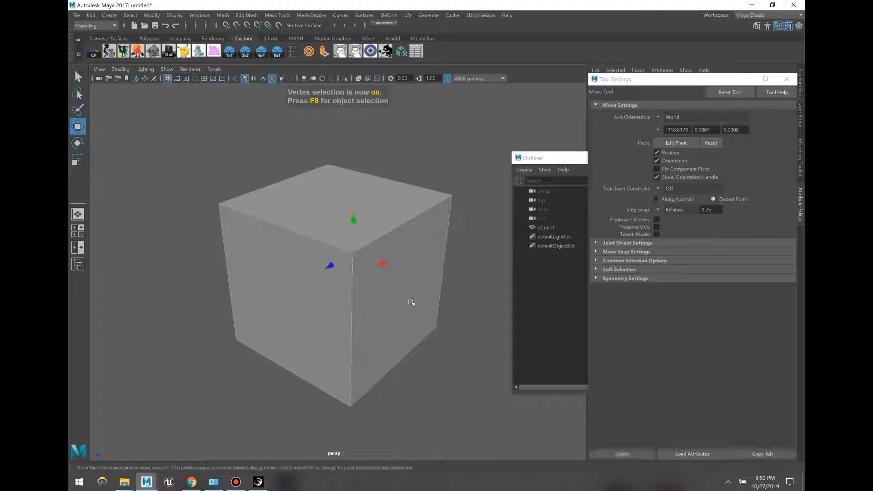
{"action": "key", "text": "F10"}
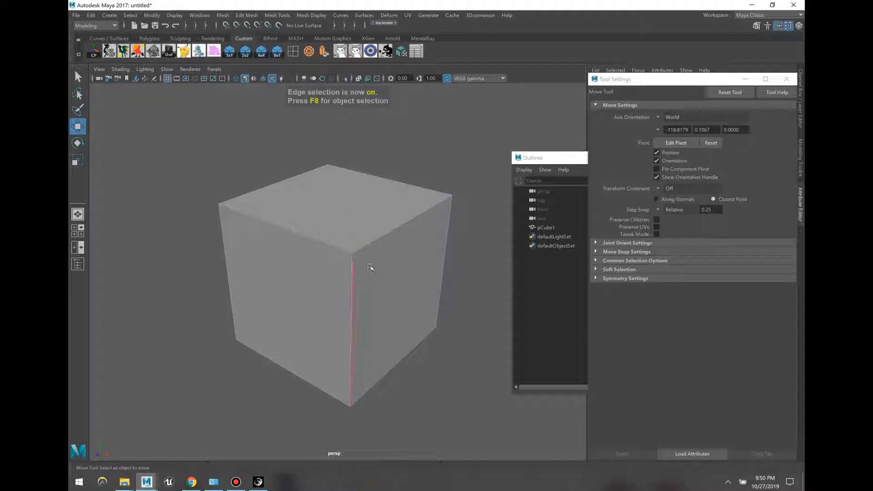
{"action": "left_click", "coordinate": [309, 237]}
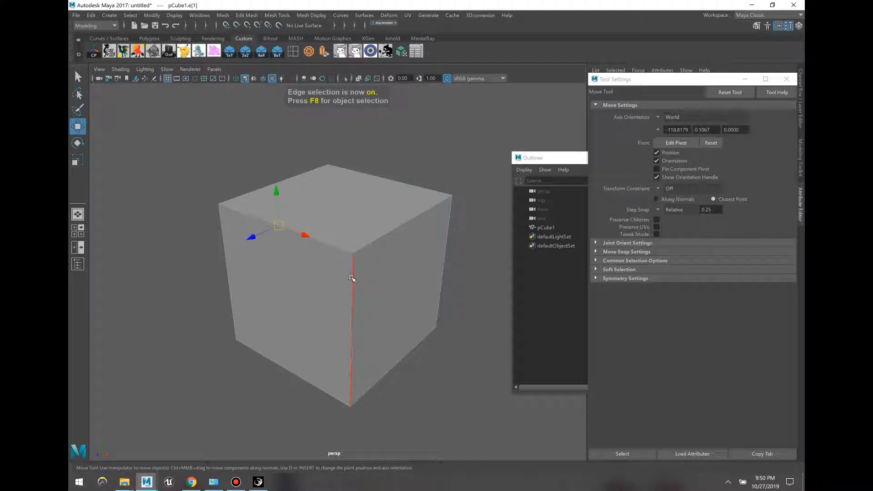
{"action": "left_click", "coordinate": [352, 276]}
{"action": "key", "text": "F11"}
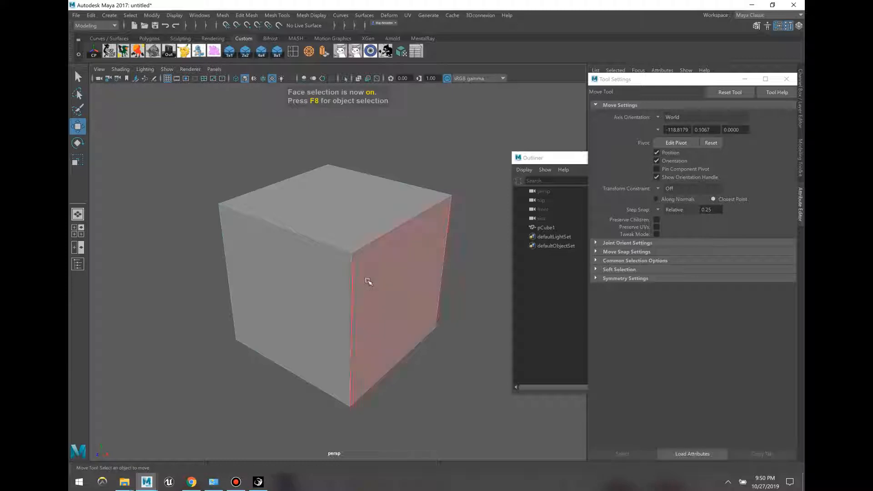
{"action": "left_click", "coordinate": [389, 282]}
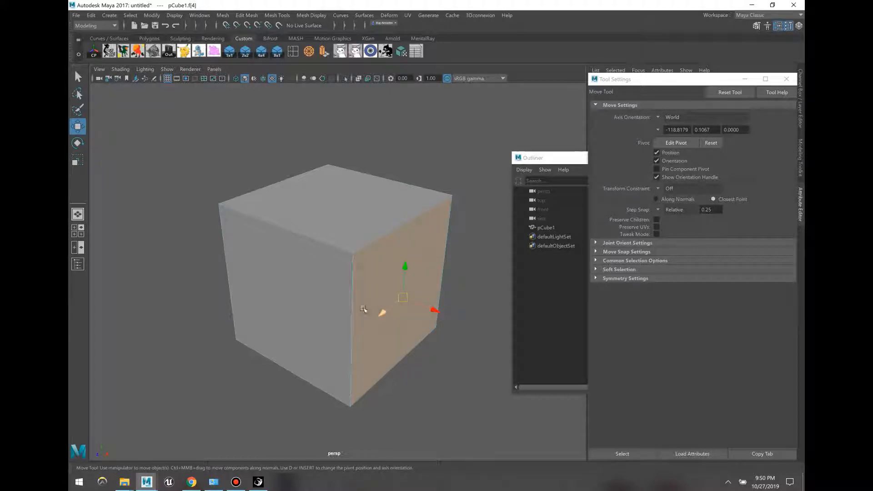
{"action": "left_click_drag", "start_coordinate": [380, 307], "coordinate": [277, 303], "text": "alt"}
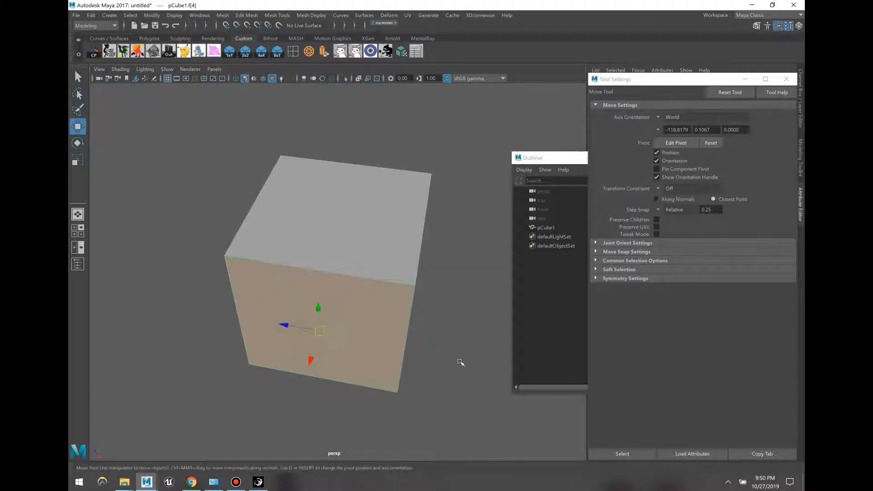
{"action": "key", "text": "F9"}
Step: Push the side vertices in and pull the bottom down into a tall thin slab, then duplicate it
{"action": "left_click_drag", "start_coordinate": [388, 141], "coordinate": [283, 267]}
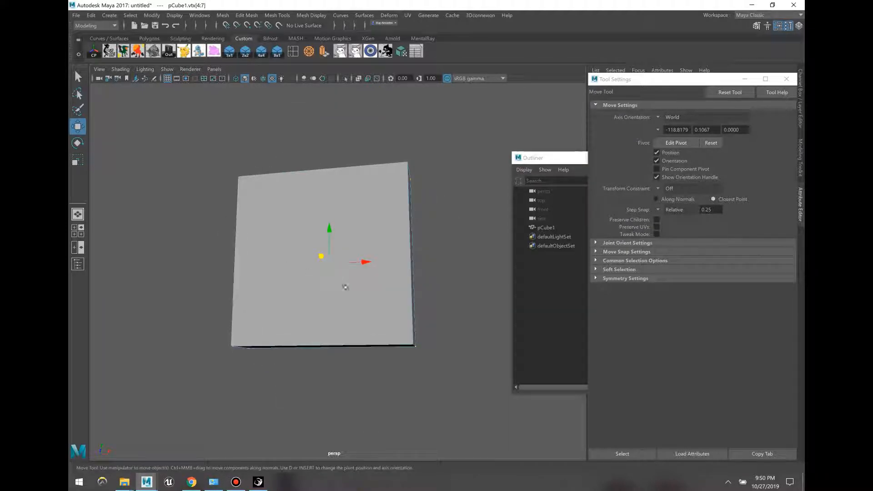
{"action": "scroll", "coordinate": [347, 292], "scroll_direction": "down", "scroll_amount": 4}
{"action": "middle_click_drag", "start_coordinate": [392, 314], "coordinate": [344, 296], "text": "alt"}
{"action": "left_click_drag", "start_coordinate": [372, 348], "coordinate": [198, 279]}
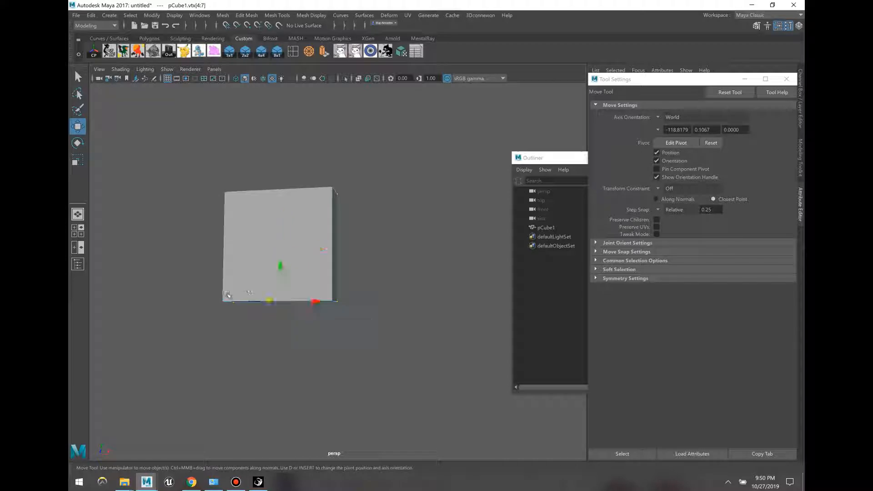
{"action": "left_click_drag", "start_coordinate": [282, 265], "coordinate": [314, 324], "text": "alt"}
{"action": "left_click_drag", "start_coordinate": [380, 295], "coordinate": [314, 256], "text": "alt"}
{"action": "key", "text": "F8"}
{"action": "key", "text": "ctrl+d"}
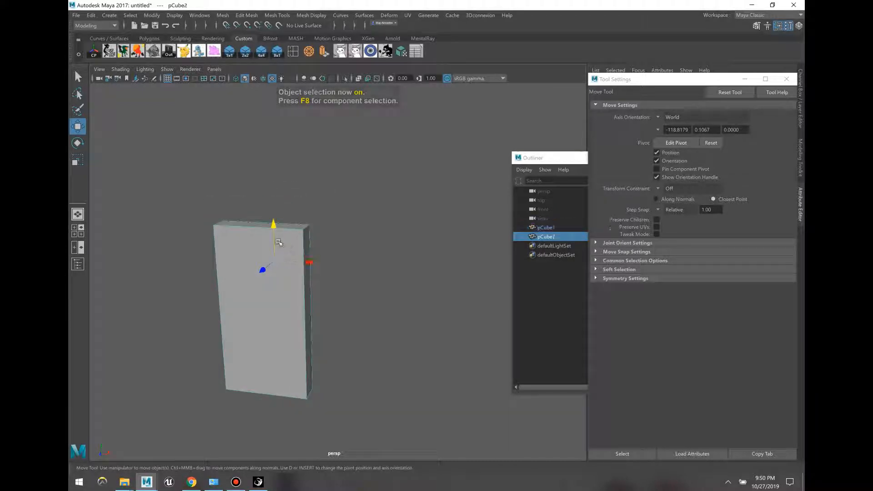
Step: Lift the duplicate onto the first slab and lower its top vertices to shorten it
{"action": "left_click_drag", "start_coordinate": [274, 228], "coordinate": [320, 55]}
{"action": "scroll", "coordinate": [347, 116], "scroll_direction": "down", "scroll_amount": 1}
{"action": "scroll", "coordinate": [350, 122], "scroll_direction": "down", "scroll_amount": 1}
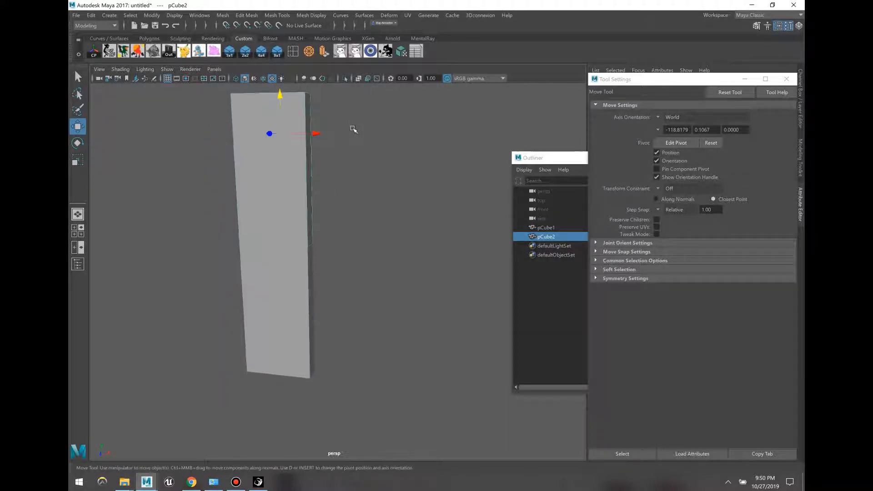
{"action": "key", "text": "F10"}
{"action": "left_click_drag", "start_coordinate": [338, 87], "coordinate": [278, 135]}
{"action": "scroll", "coordinate": [279, 137], "scroll_direction": "down", "scroll_amount": 1}
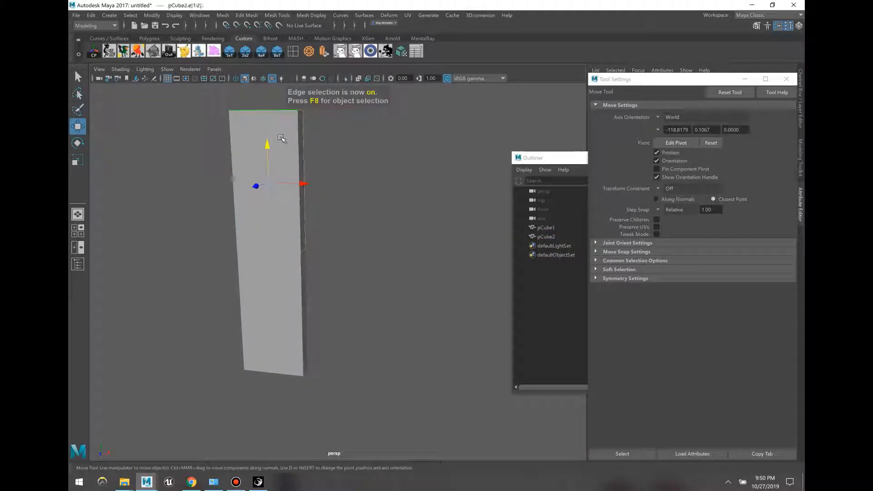
{"action": "key", "text": "F9"}
{"action": "left_click_drag", "start_coordinate": [331, 138], "coordinate": [177, 87]}
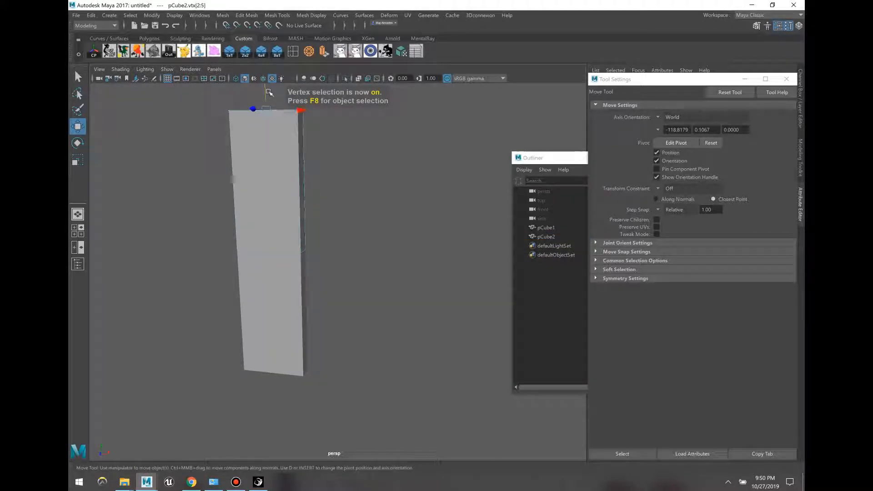
{"action": "left_click_drag", "start_coordinate": [267, 94], "coordinate": [285, 186]}
{"action": "left_click_drag", "start_coordinate": [370, 310], "coordinate": [276, 176]}
{"action": "key", "text": "F8"}
{"action": "key", "text": "F8"}
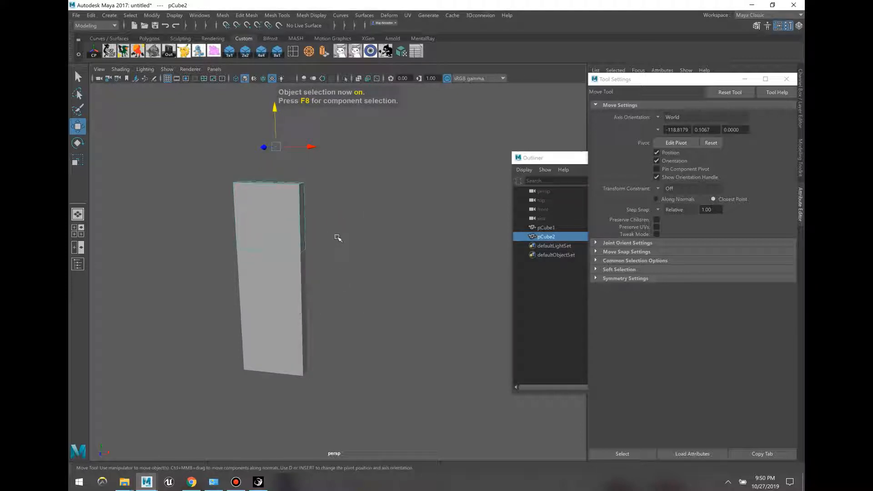
Step: Pull the duplicate's thin side face right along X to form the L-shaped wall
{"action": "key", "text": "F11"}
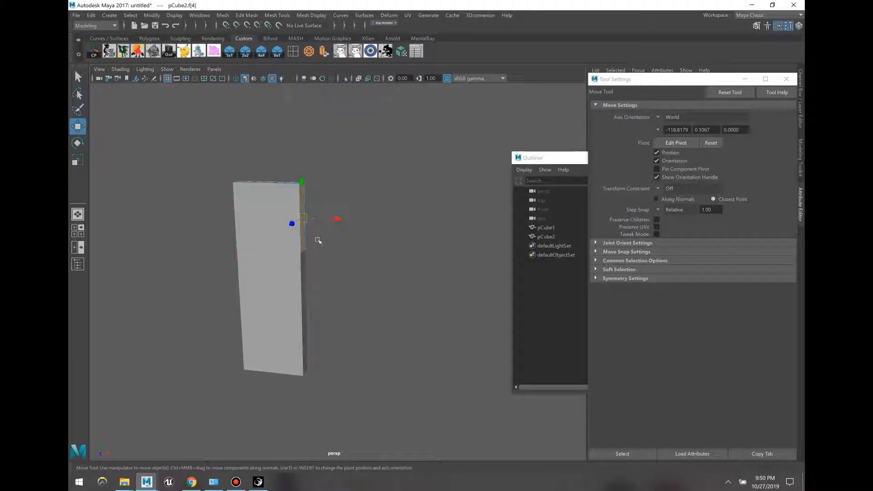
{"action": "left_click", "coordinate": [323, 225]}
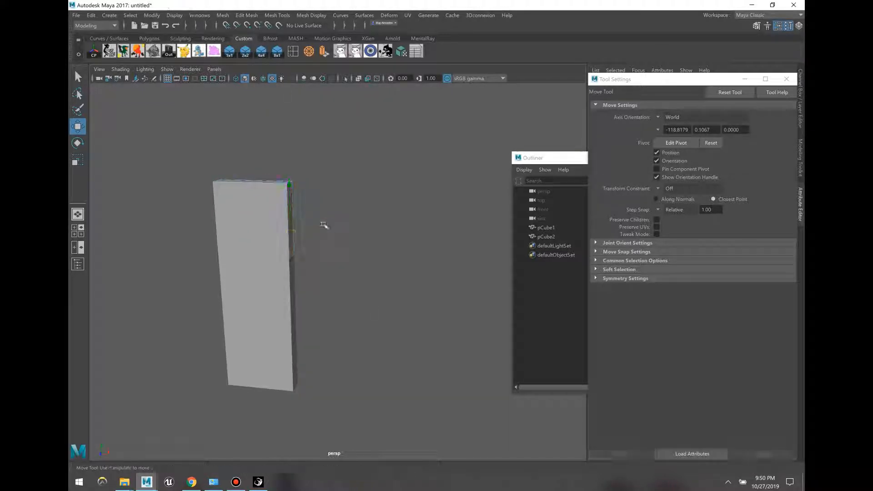
{"action": "key", "text": "F11"}
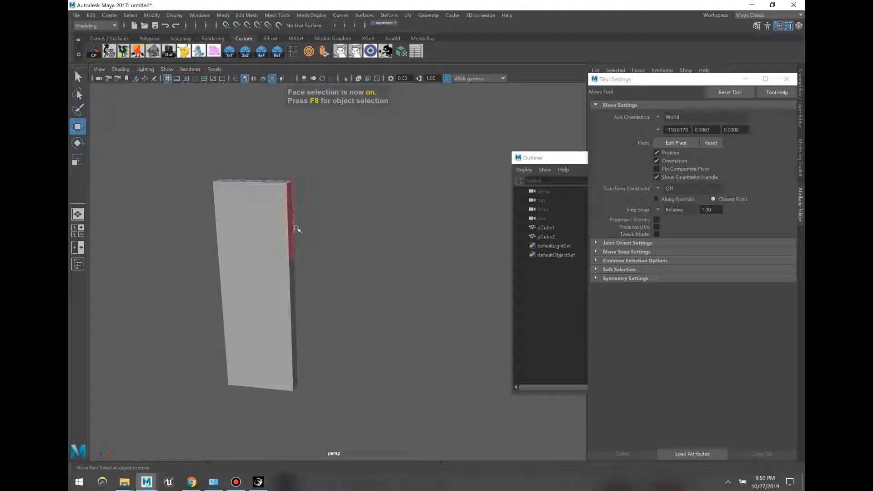
{"action": "left_click", "coordinate": [292, 227]}
{"action": "left_click_drag", "start_coordinate": [327, 220], "coordinate": [438, 226]}
{"action": "key", "text": "F8"}
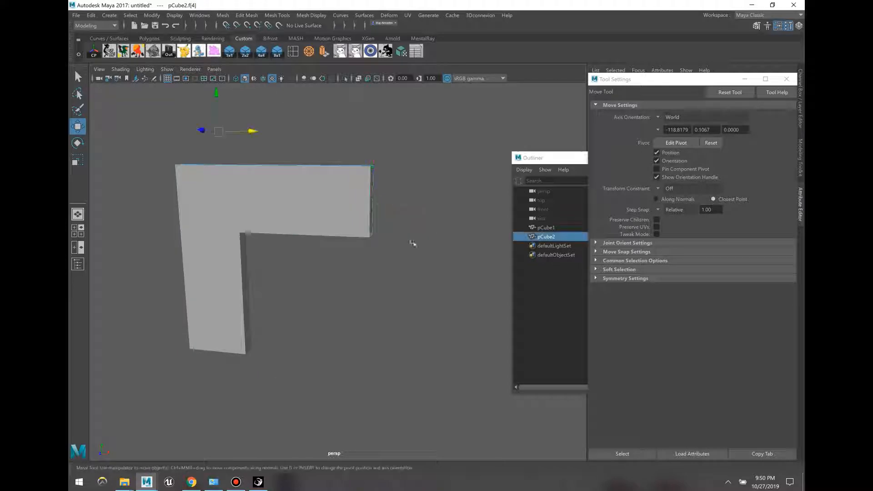
Step: Duplicate the vertical leg as pCube3, move it right, and widen the top block over it
{"action": "left_click", "coordinate": [231, 301]}
{"action": "key", "text": "ctrl+d"}
{"action": "left_click_drag", "start_coordinate": [266, 267], "coordinate": [423, 266]}
{"action": "left_click", "coordinate": [363, 203]}
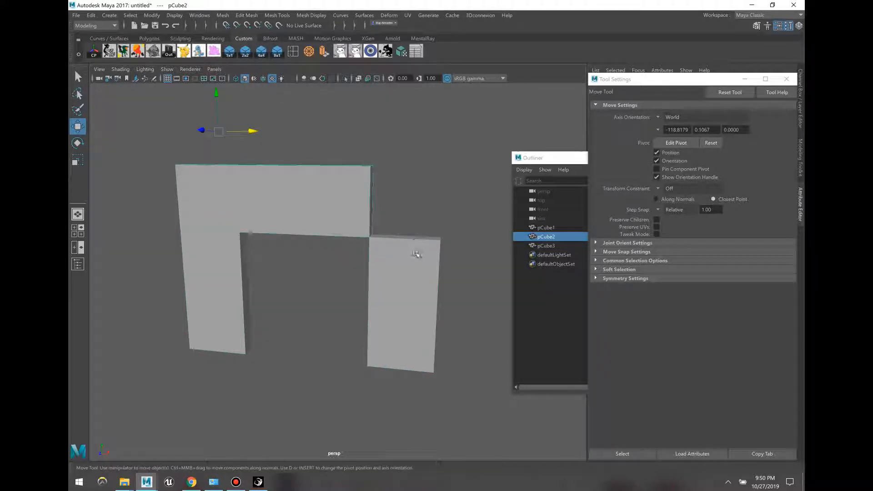
{"action": "key", "text": "F8"}
{"action": "left_click_drag", "start_coordinate": [387, 200], "coordinate": [460, 200]}
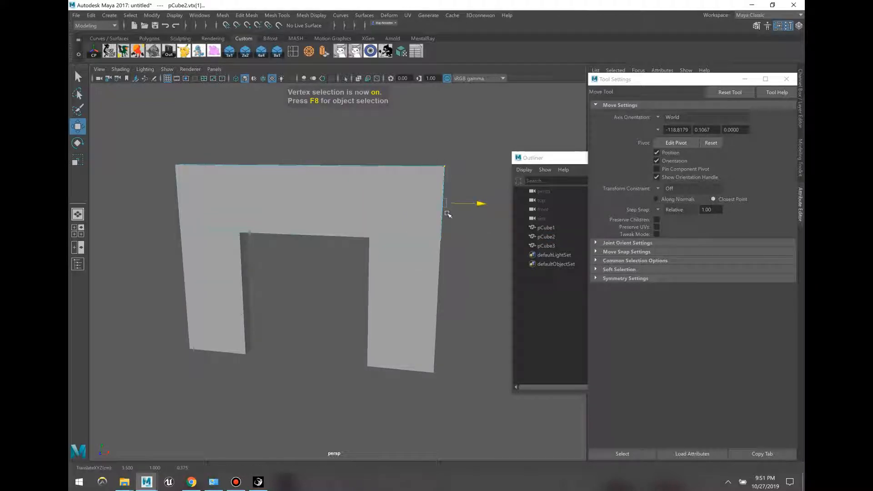
{"action": "key", "text": "F8"}
Step: Realign the top block's right end and raise its upper vertices above both pillars
{"action": "left_click", "coordinate": [325, 299]}
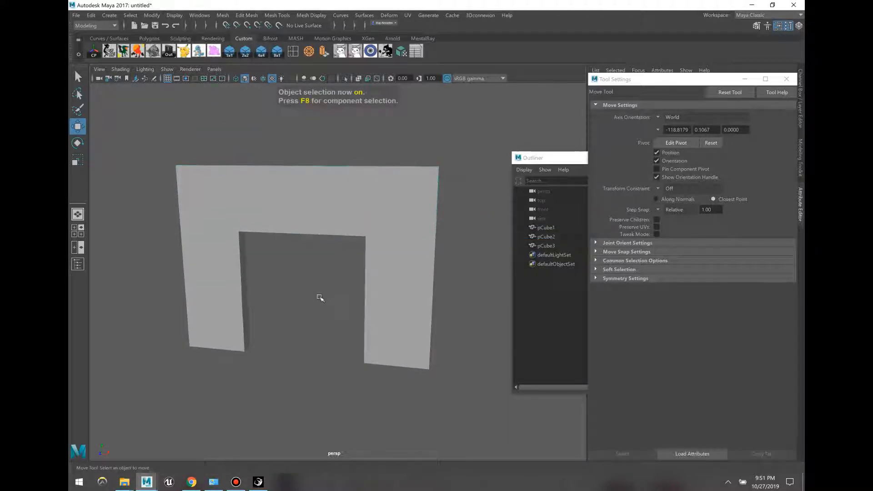
{"action": "left_click_drag", "start_coordinate": [318, 296], "coordinate": [318, 228], "text": "alt"}
{"action": "left_click", "coordinate": [318, 228]}
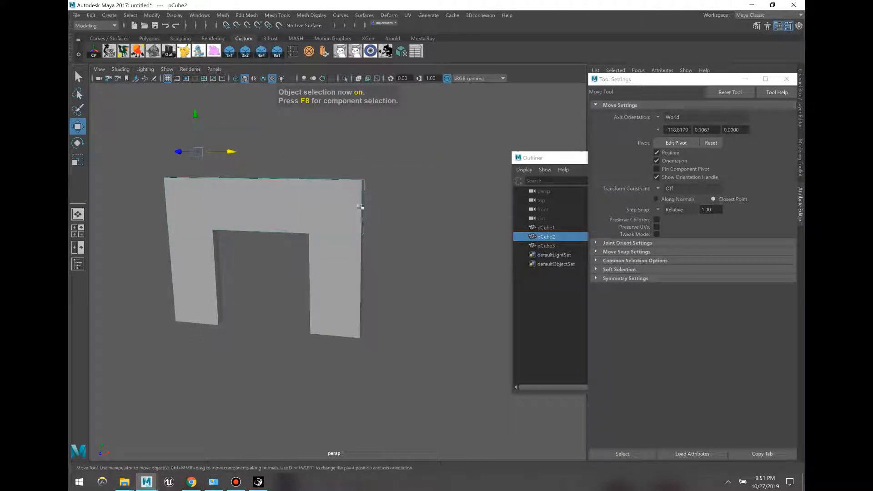
{"action": "key", "text": "F8"}
{"action": "left_click_drag", "start_coordinate": [394, 209], "coordinate": [161, 168]}
{"action": "left_click_drag", "start_coordinate": [258, 146], "coordinate": [303, 312]}
{"action": "middle_click_drag", "start_coordinate": [304, 273], "coordinate": [363, 34]}
{"action": "scroll", "coordinate": [373, 144], "scroll_direction": "down", "scroll_amount": 3}
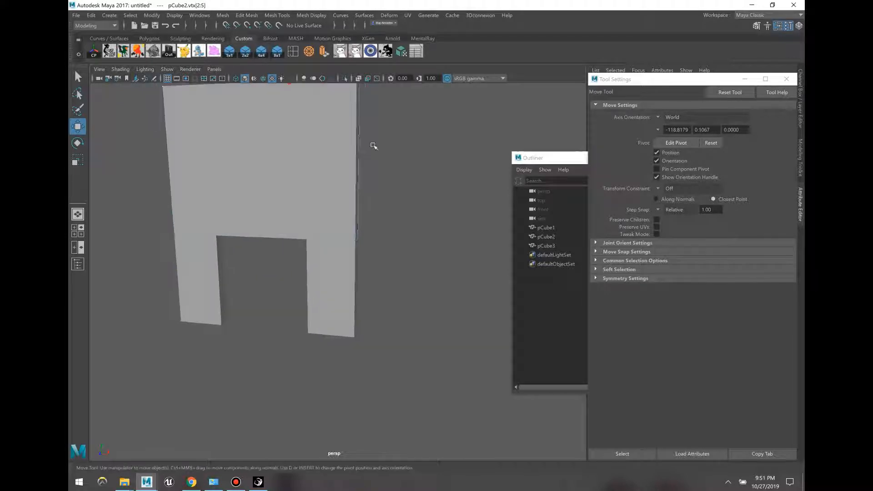
Step: Duplicate the right pillar and move the copy 4 units right along X
{"action": "key", "text": "F8"}
{"action": "left_click", "coordinate": [401, 271]}
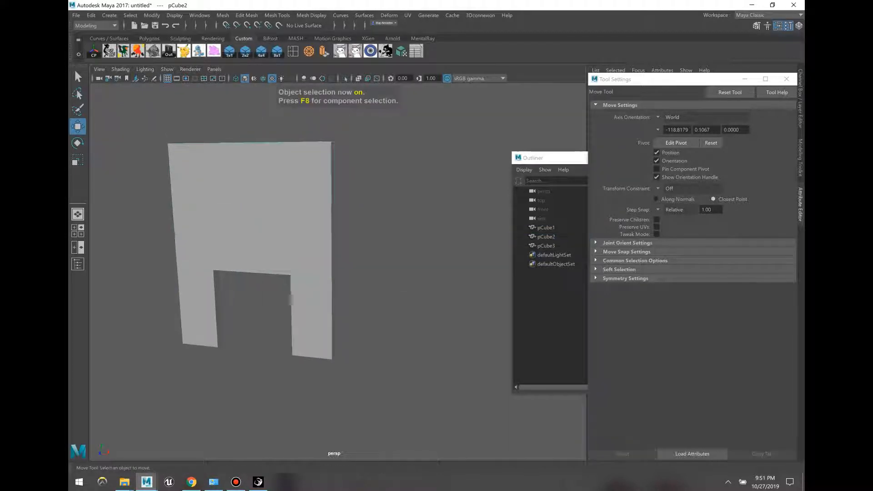
{"action": "left_click_drag", "start_coordinate": [363, 275], "coordinate": [346, 278], "text": "alt"}
{"action": "left_click", "coordinate": [206, 301]}
{"action": "left_click", "coordinate": [292, 235]}
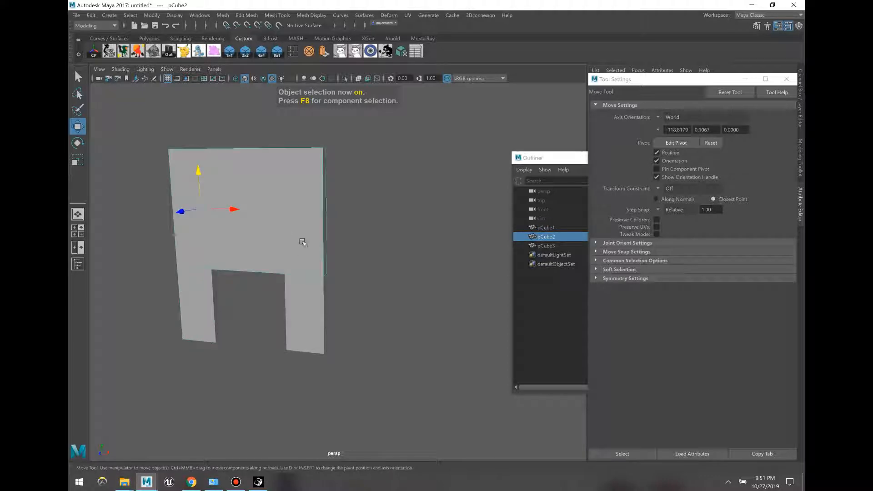
{"action": "left_click_drag", "start_coordinate": [302, 242], "coordinate": [309, 309], "text": "alt"}
{"action": "left_click", "coordinate": [312, 302]}
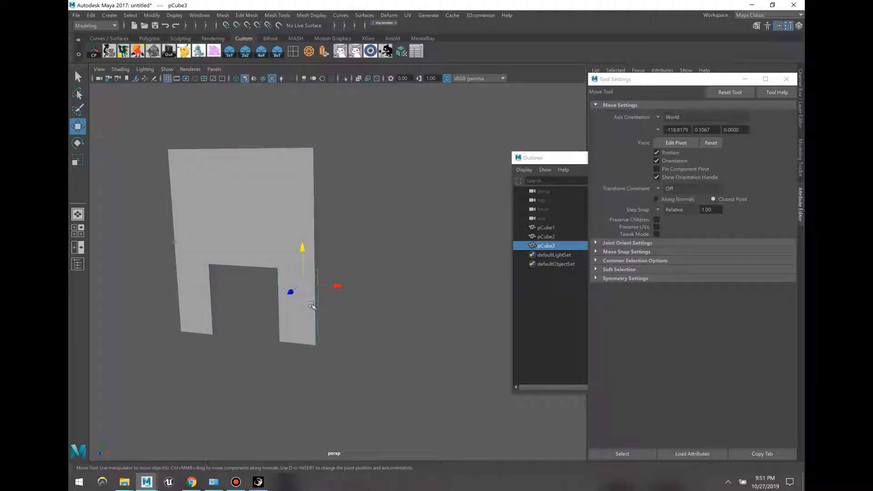
{"action": "key", "text": "ctrl+d"}
{"action": "left_click_drag", "start_coordinate": [335, 287], "coordinate": [374, 295]}
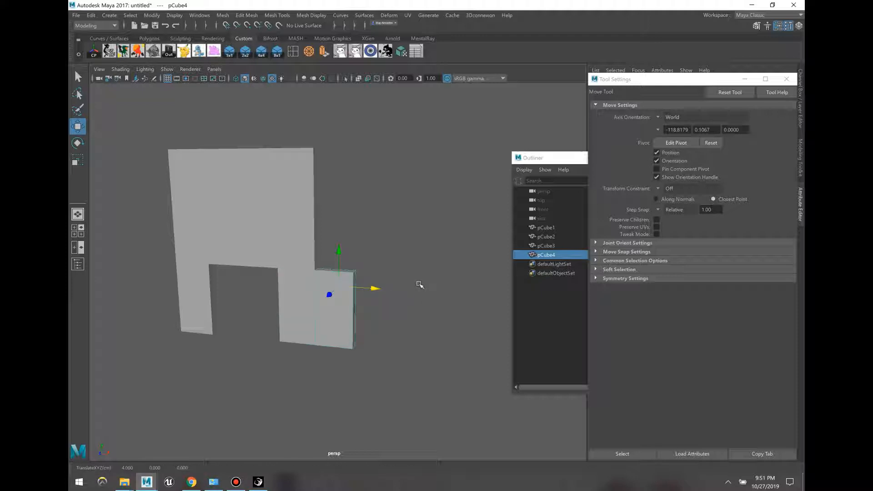
Step: Select the copy's top face and return to the Move Tool
{"action": "key", "text": "F11"}
{"action": "key", "text": "F9"}
{"action": "left_click_drag", "start_coordinate": [398, 293], "coordinate": [342, 289]}
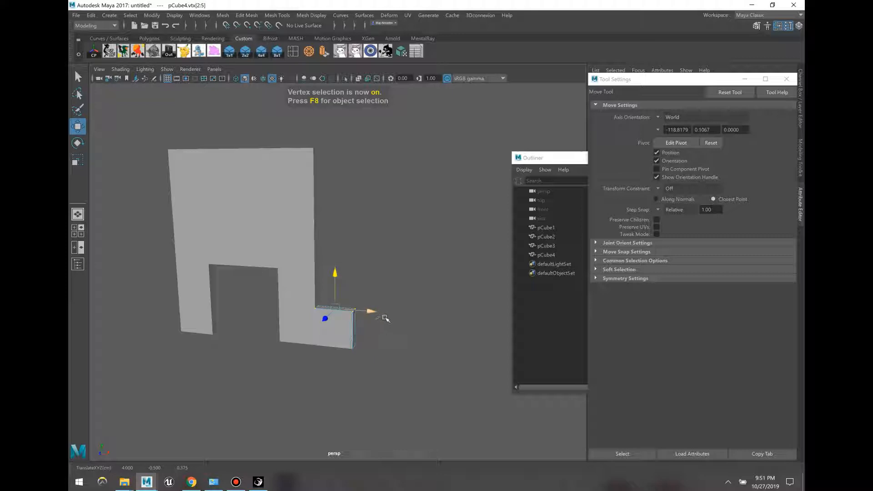
{"action": "key", "text": "F11"}
{"action": "left_click", "coordinate": [333, 307]}
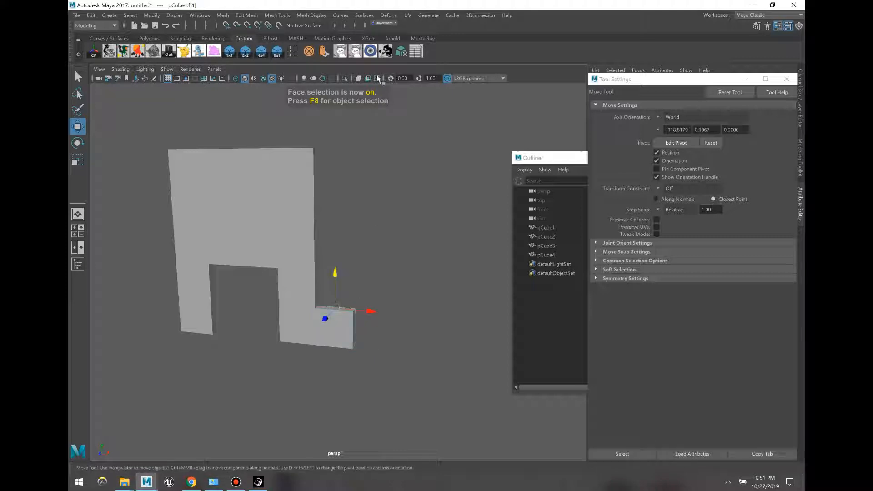
{"action": "key", "text": "t"}
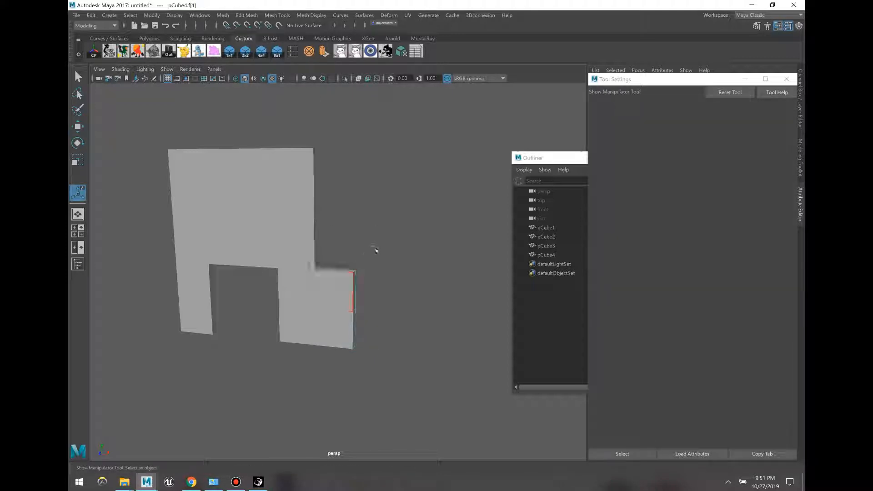
{"action": "key", "text": "w"}
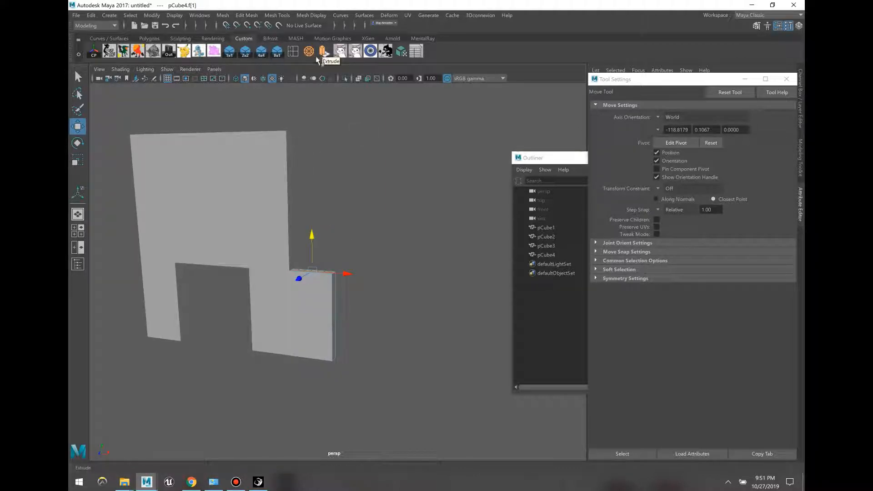
Step: Open the Edit Mesh > Extrude options, enter a Thickness of 2, then minimize the window
{"action": "left_click", "coordinate": [151, 18]}
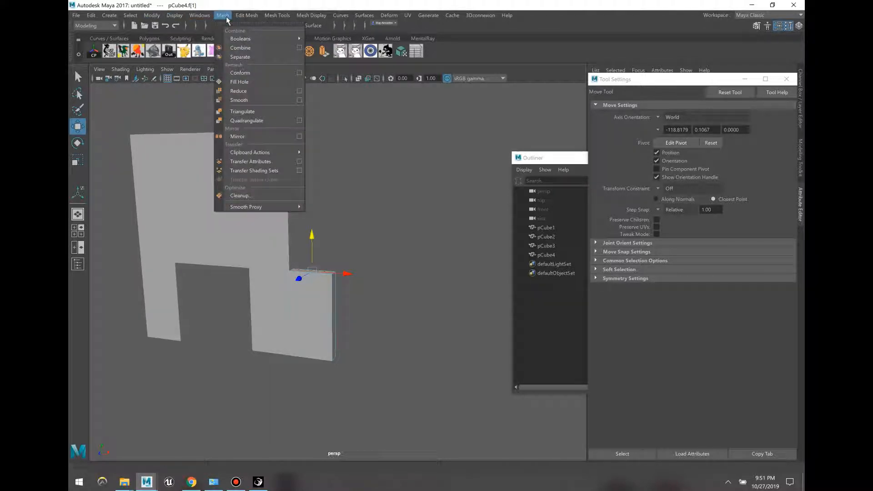
{"action": "mouse_move", "coordinate": [249, 15]}
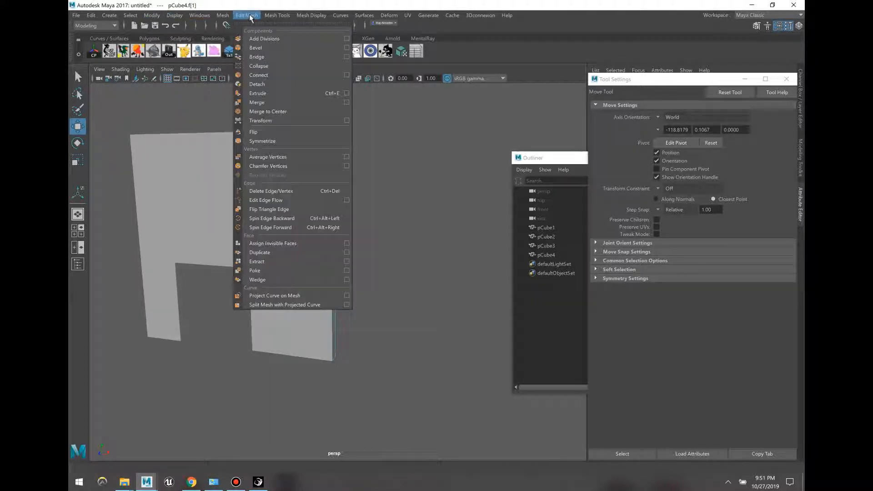
{"action": "left_click", "coordinate": [347, 93]}
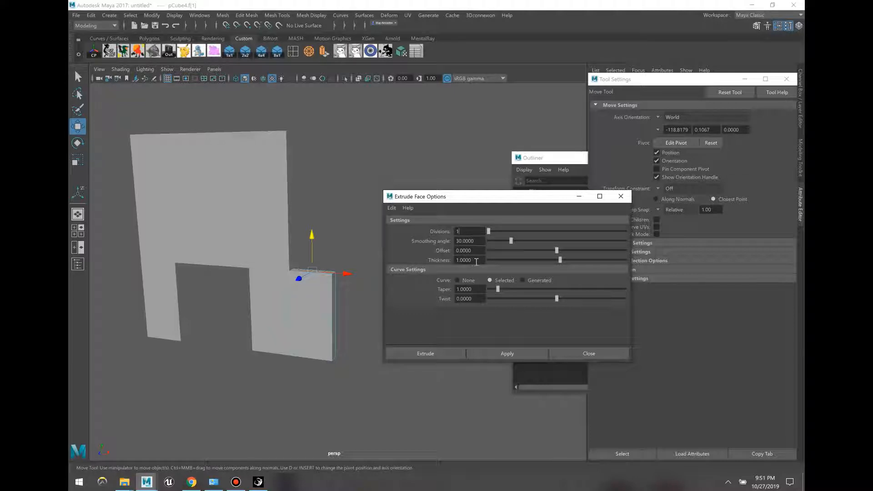
{"action": "type", "text": "2"}
{"action": "left_click", "coordinate": [359, 309]}
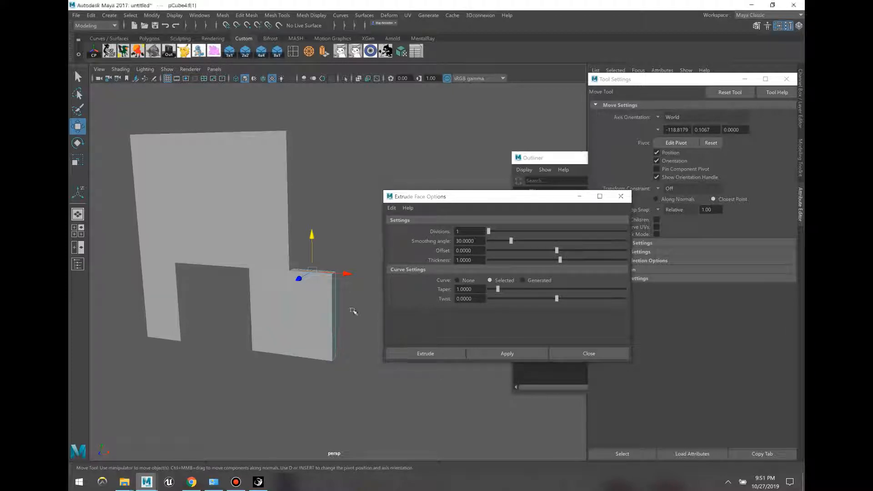
{"action": "left_click", "coordinate": [577, 196]}
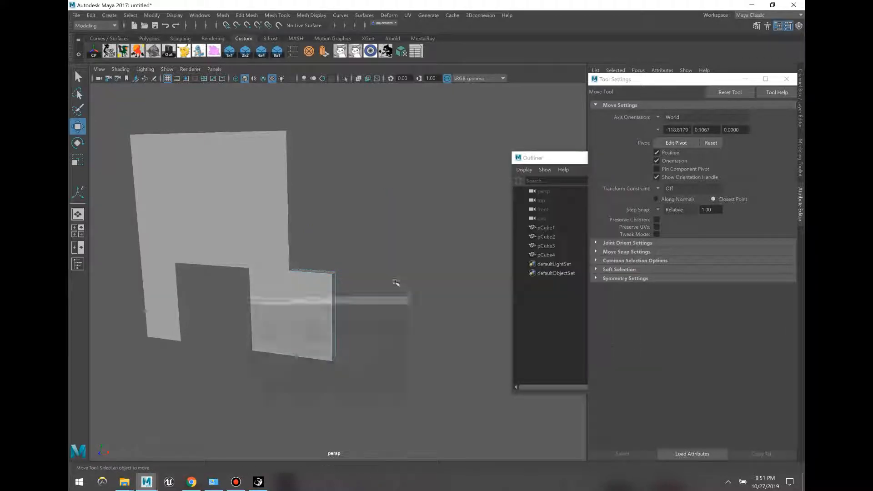
Step: Extrude pCube4's top face and raise it higher
{"action": "left_click", "coordinate": [308, 272]}
{"action": "left_click_drag", "start_coordinate": [312, 245], "coordinate": [330, 207]}
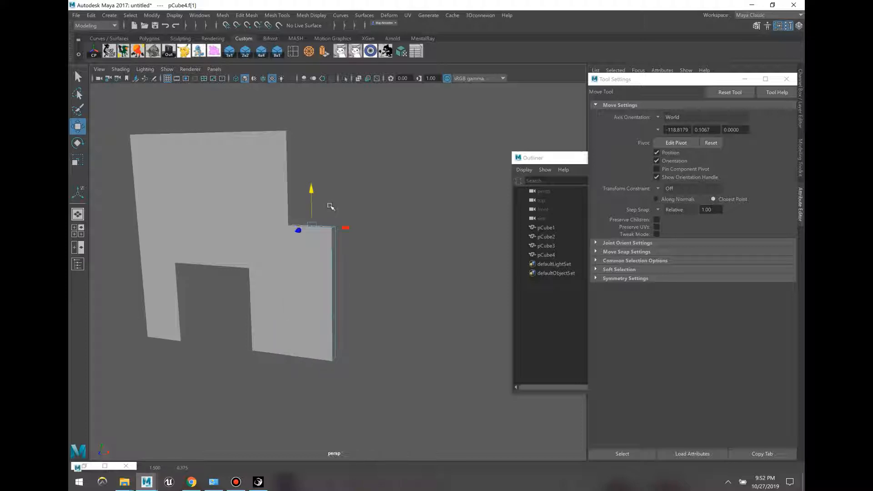
{"action": "left_click", "coordinate": [324, 53]}
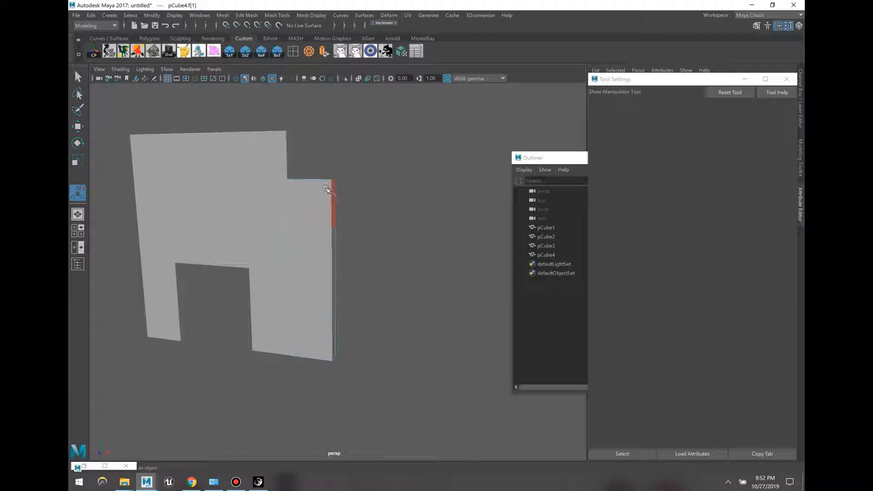
{"action": "key", "text": "w"}
{"action": "left_click_drag", "start_coordinate": [313, 153], "coordinate": [315, 106]}
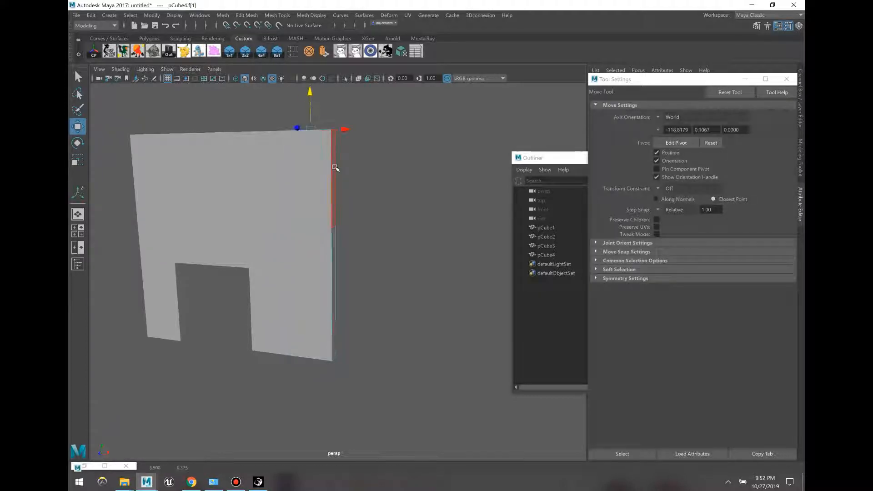
Step: Extrude the upper right side face and push it outward to widen the wall
{"action": "left_click", "coordinate": [310, 172]}
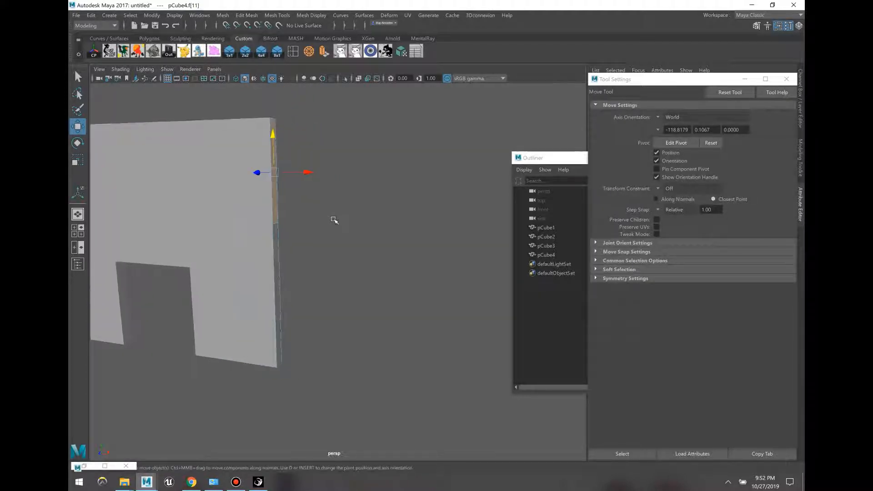
{"action": "key", "text": "ctrl+e"}
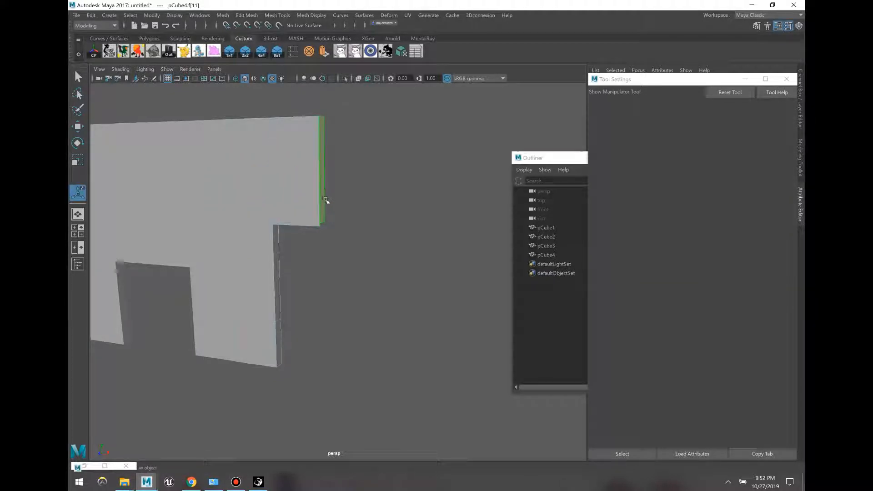
{"action": "key", "text": "w"}
{"action": "left_click_drag", "start_coordinate": [350, 176], "coordinate": [457, 188]}
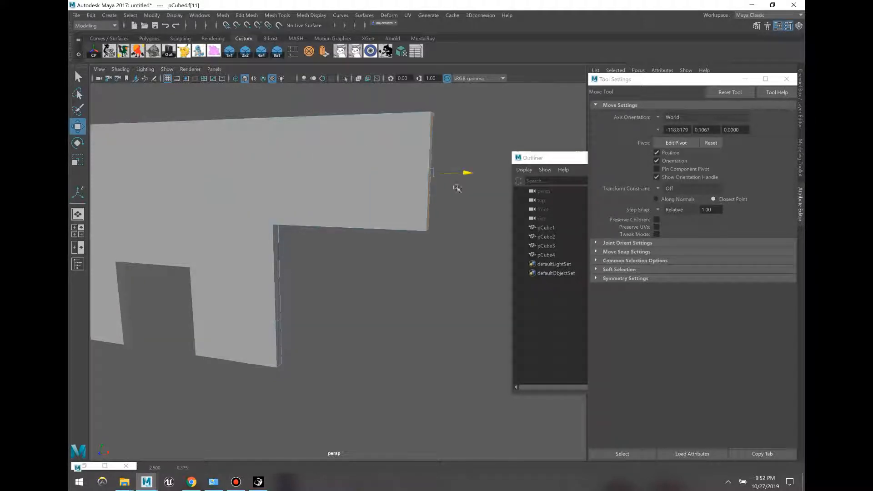
Step: Extrude the lower end face and lengthen the bottom wall section to the right
{"action": "left_click", "coordinate": [253, 314]}
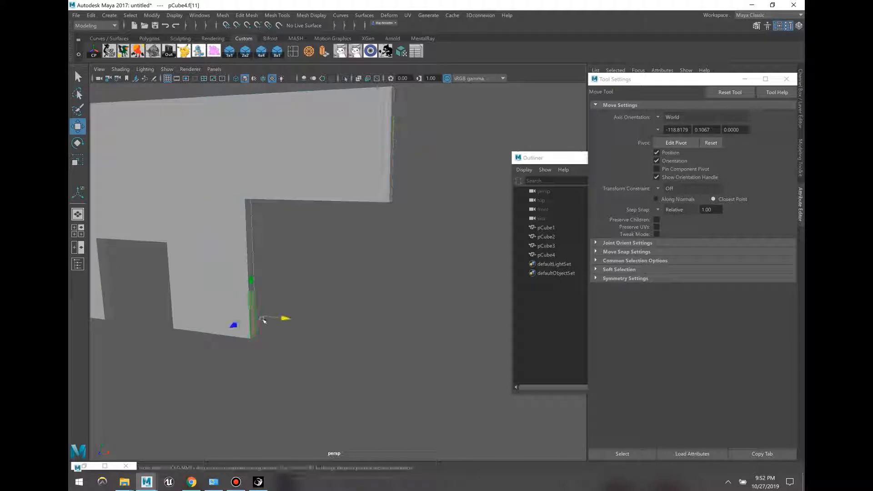
{"action": "key", "text": "ctrl+e"}
{"action": "key", "text": "w"}
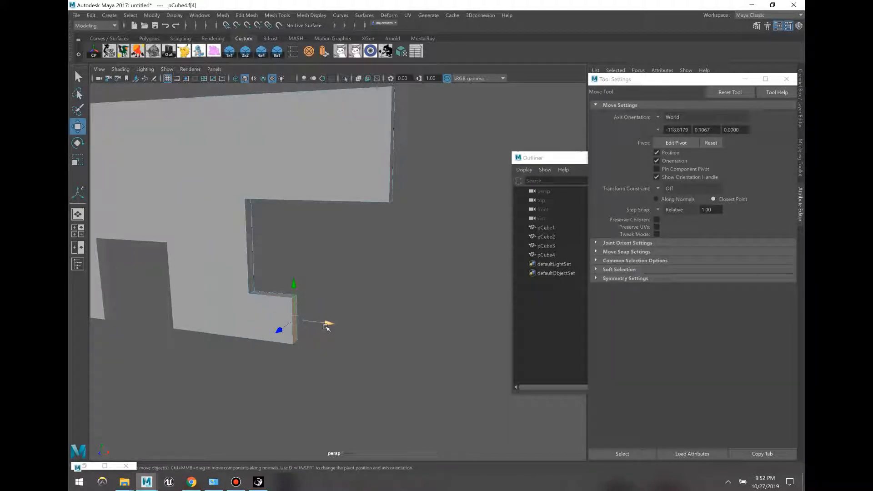
{"action": "left_click_drag", "start_coordinate": [327, 328], "coordinate": [427, 328]}
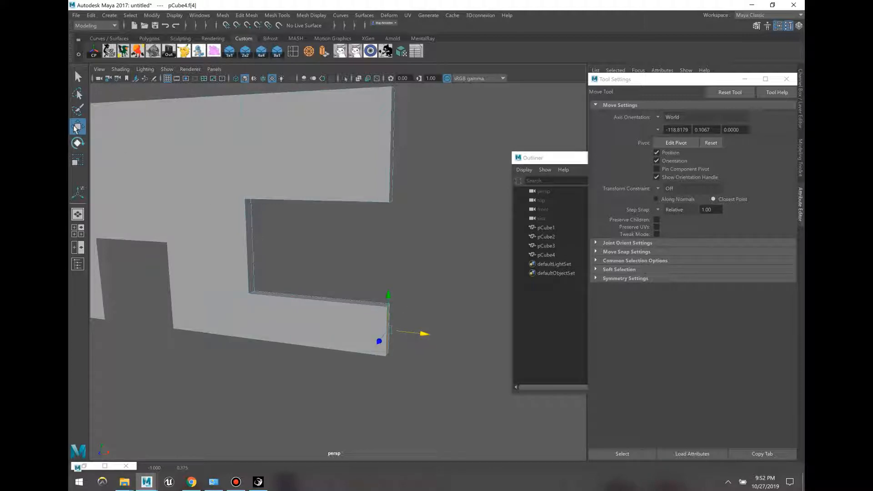
{"action": "left_click", "coordinate": [78, 129]}
{"action": "key", "text": "r"}
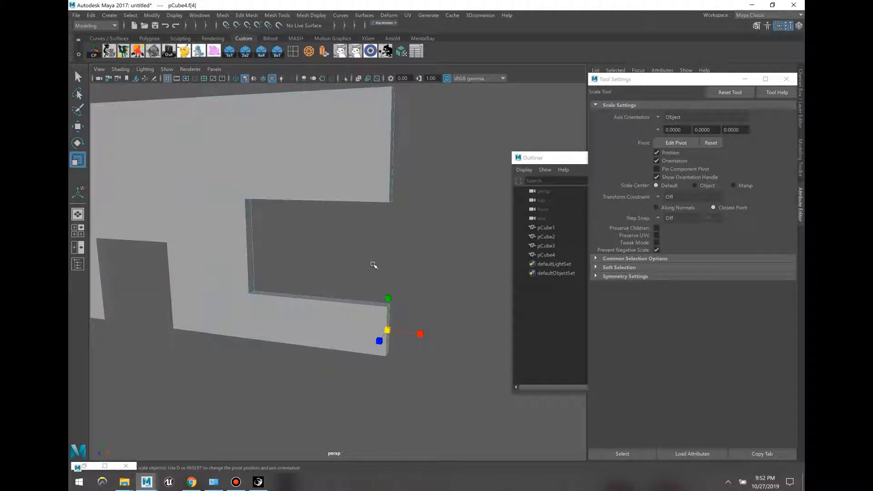
{"action": "key", "text": "e"}
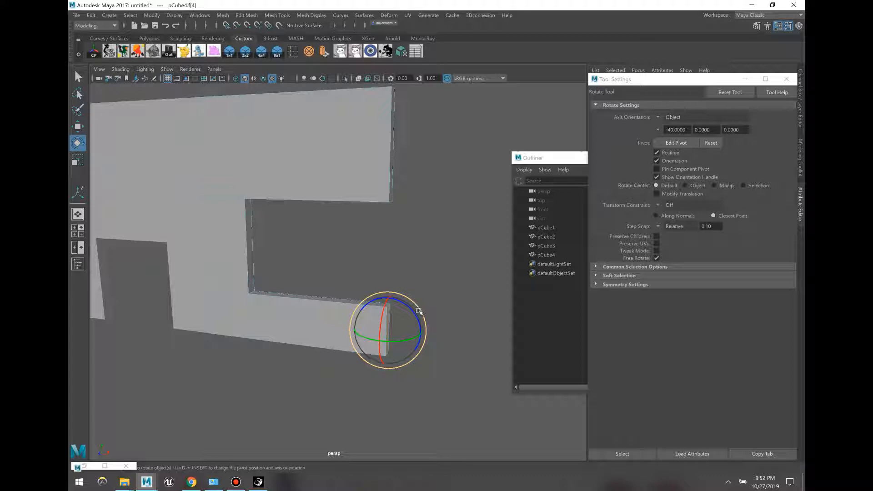
{"action": "key", "text": "w"}
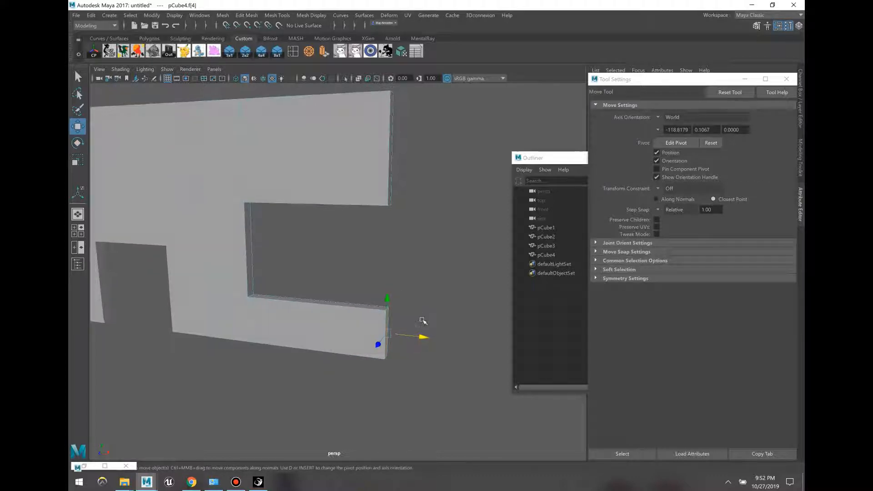
{"action": "left_click_drag", "start_coordinate": [374, 192], "coordinate": [379, 221], "text": "alt"}
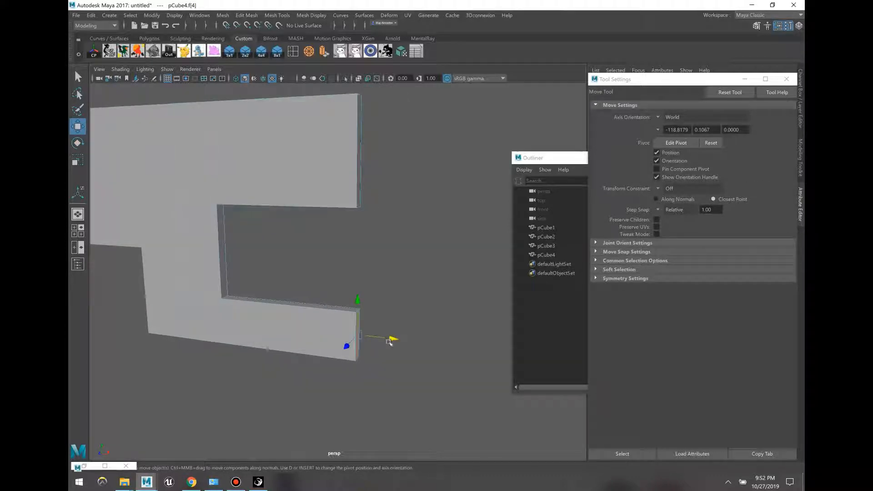
Step: Extrude the end face again and raise its top in two extrusions to close over the window
{"action": "key", "text": "ctrl+e"}
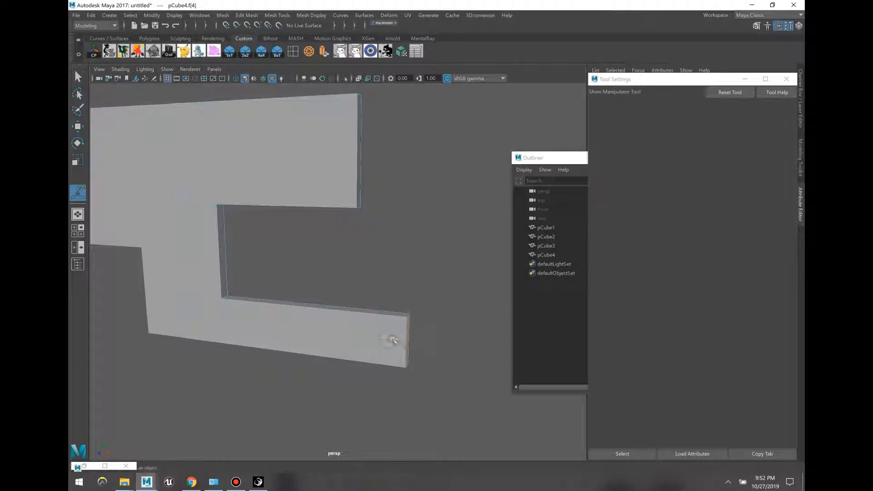
{"action": "left_click", "coordinate": [385, 313]}
{"action": "key", "text": "w"}
{"action": "left_click_drag", "start_coordinate": [386, 295], "coordinate": [403, 185]}
{"action": "key", "text": "ctrl+e"}
{"action": "key", "text": "w"}
{"action": "left_click_drag", "start_coordinate": [387, 120], "coordinate": [404, 78]}
{"action": "middle_click_drag", "start_coordinate": [432, 186], "coordinate": [437, 198], "text": "alt"}
{"action": "key", "text": "F8"}
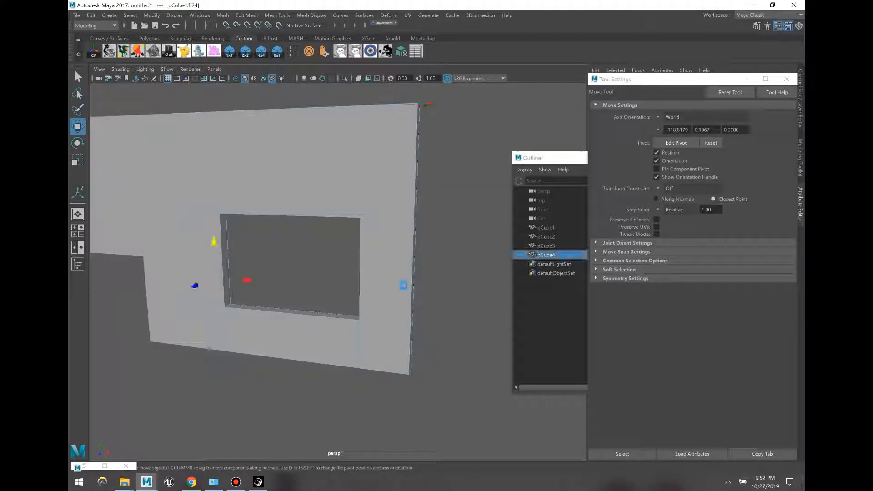
Step: Dismiss the Extrude Face options and clear the wall selection
{"action": "key", "text": "ctrl+shift+e"}
{"action": "left_click", "coordinate": [579, 196]}
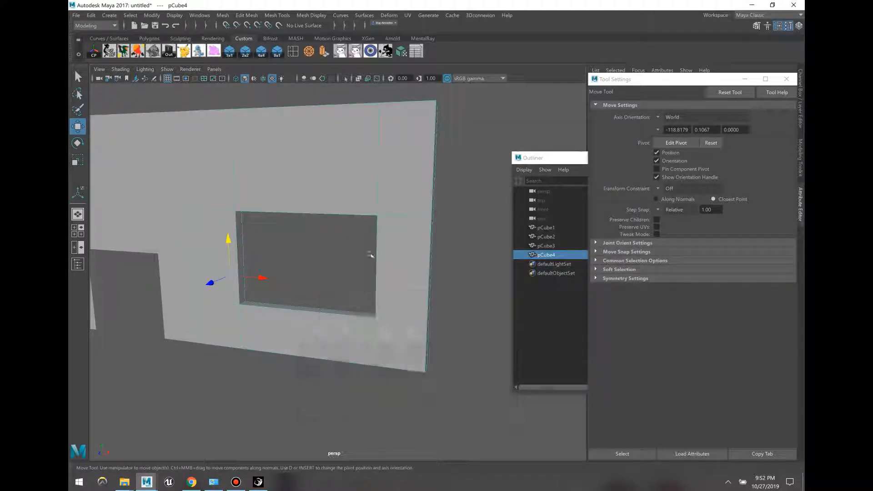
{"action": "left_click", "coordinate": [306, 269]}
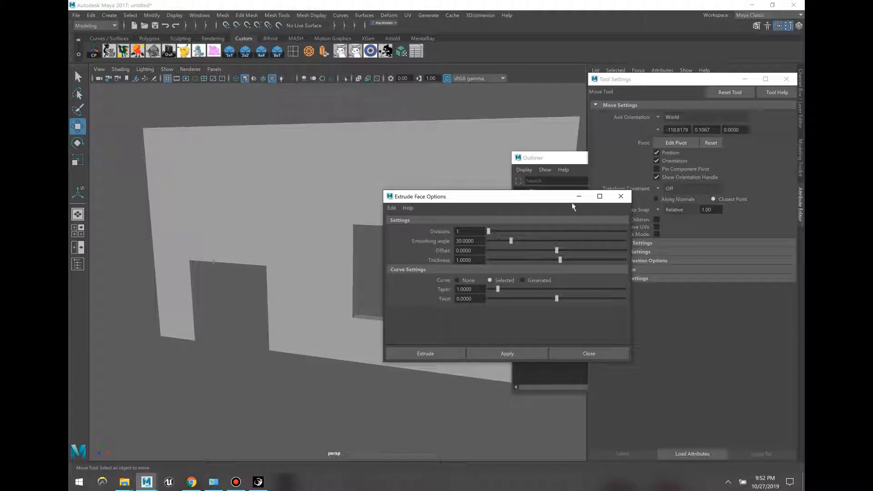
{"action": "left_click", "coordinate": [578, 197]}
{"action": "left_click", "coordinate": [311, 330]}
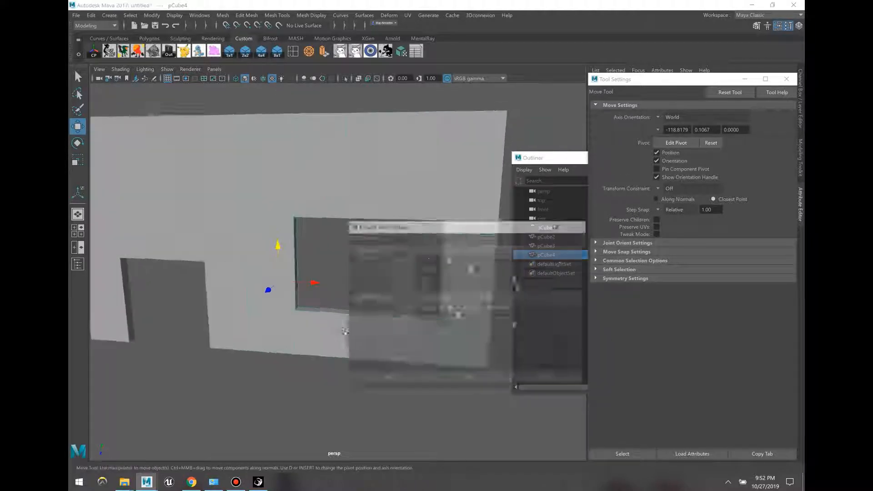
{"action": "left_click", "coordinate": [619, 195]}
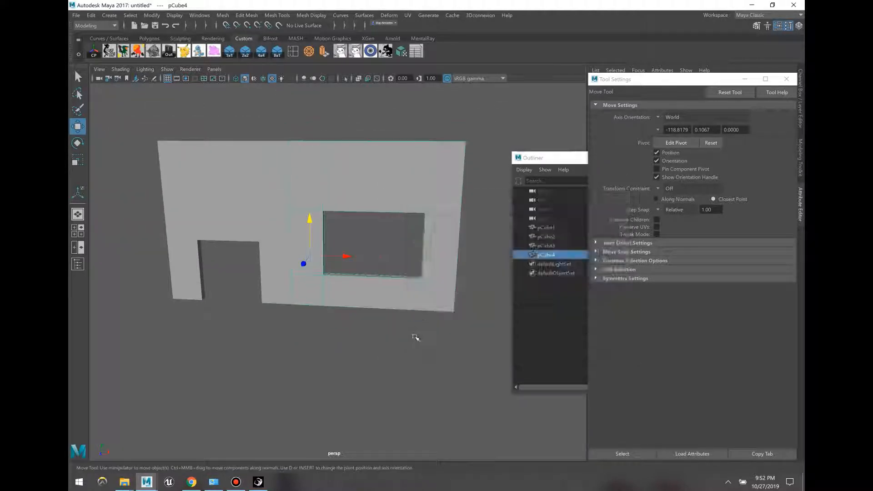
{"action": "left_click", "coordinate": [421, 321]}
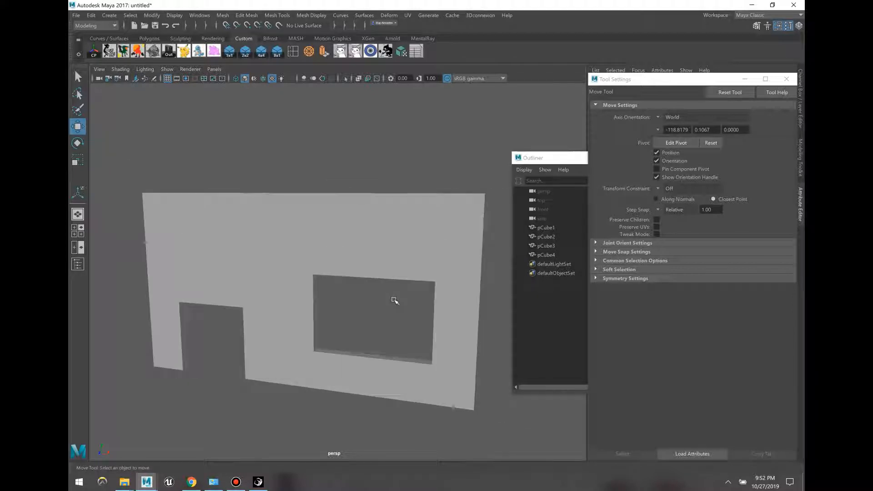
Step: Raise the door-top vertices on the wall pieces, then select all four cubes
{"action": "left_click", "coordinate": [230, 289]}
{"action": "left_click", "coordinate": [207, 276]}
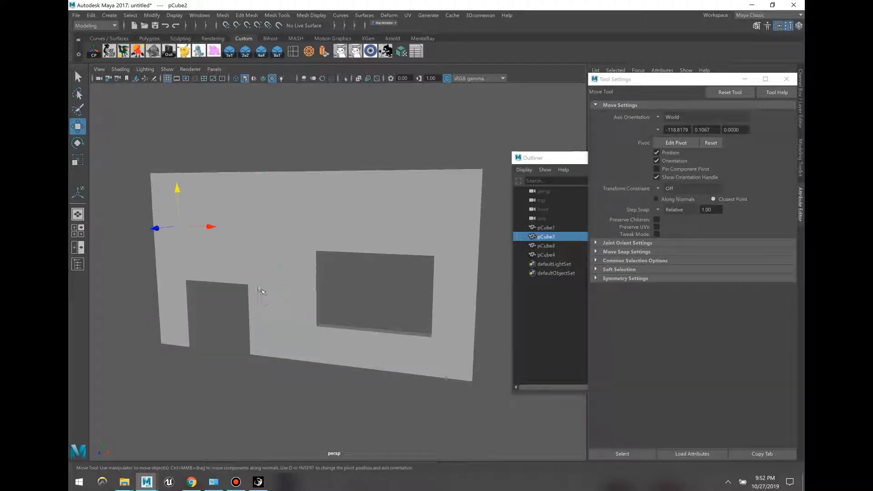
{"action": "left_click", "coordinate": [251, 309], "text": "shift"}
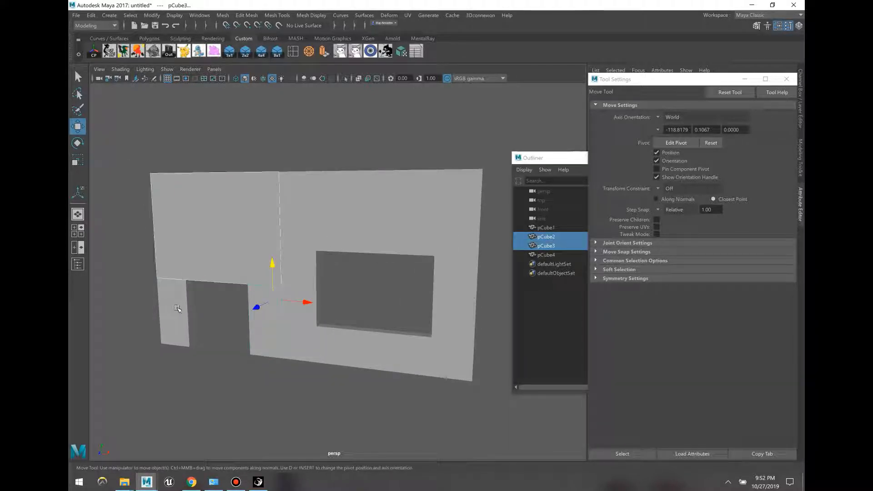
{"action": "left_click", "coordinate": [175, 309], "text": "shift"}
{"action": "key", "text": "F8"}
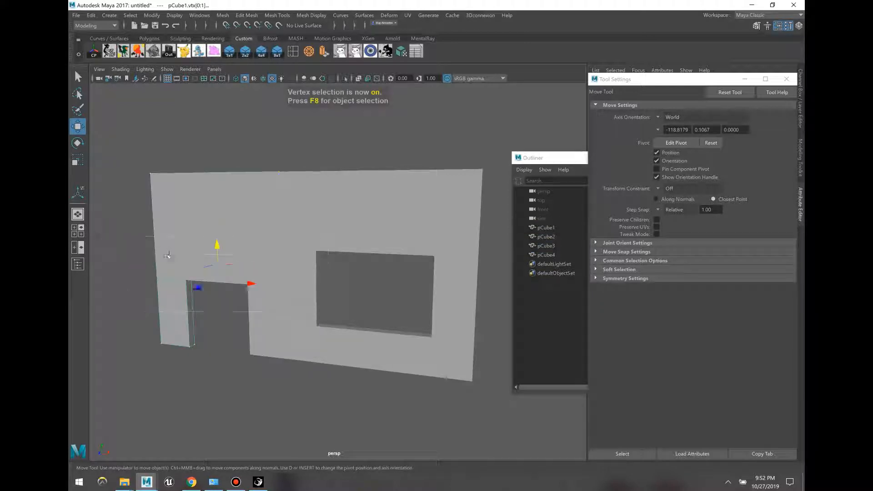
{"action": "left_click_drag", "start_coordinate": [215, 240], "coordinate": [214, 208]}
{"action": "key", "text": "F8"}
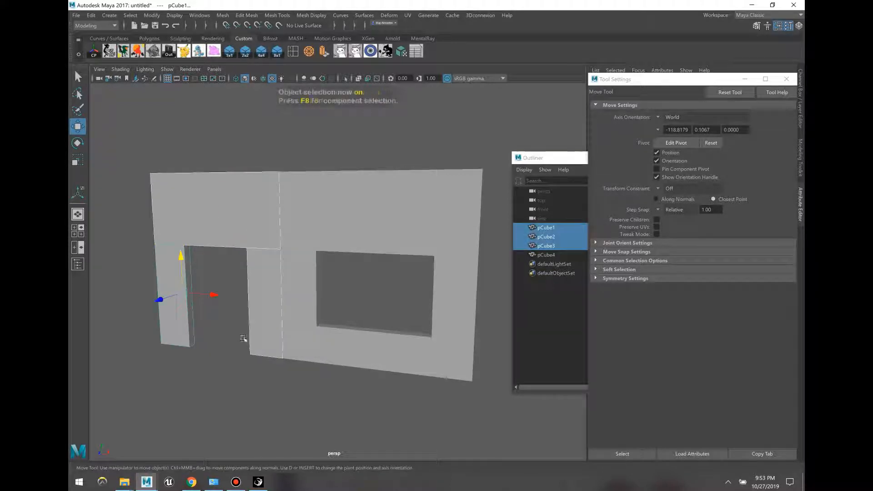
{"action": "left_click", "coordinate": [244, 336]}
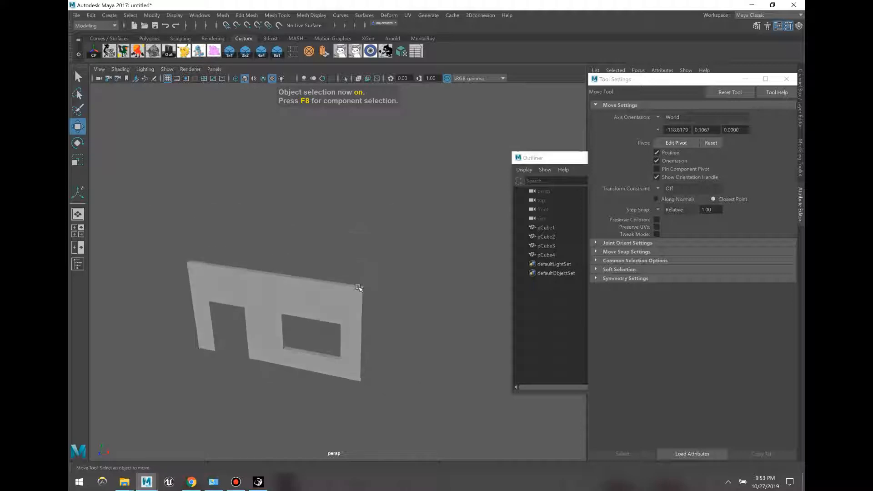
{"action": "left_click_drag", "start_coordinate": [355, 323], "coordinate": [256, 250]}
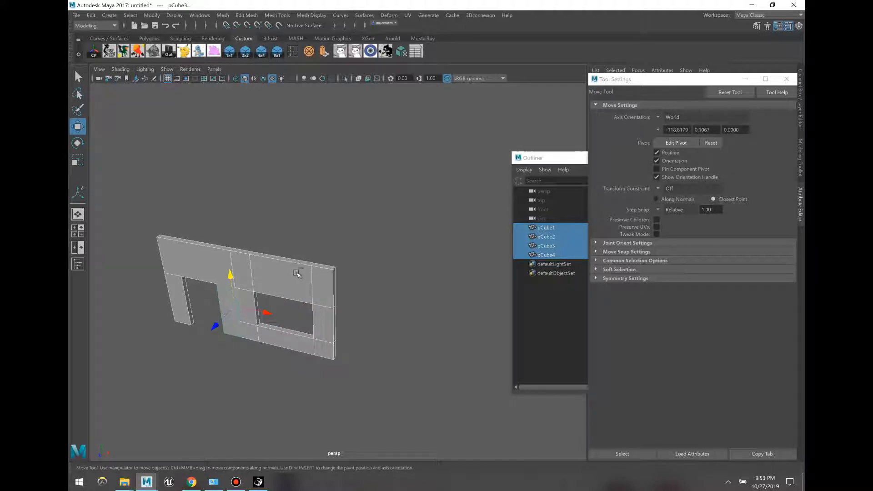
Step: Duplicate the four wall pieces, move the copy +12 on X, turn it about Y, and group it as group1
{"action": "key", "text": "ctrl+d"}
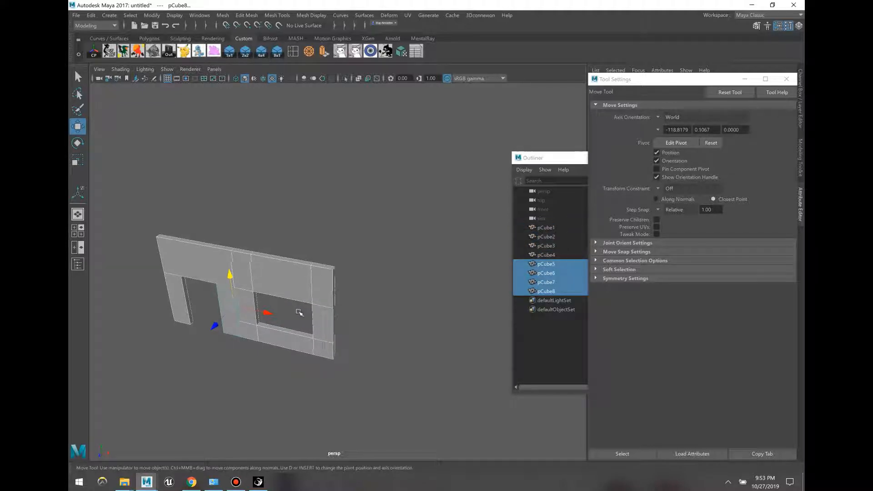
{"action": "left_click_drag", "start_coordinate": [245, 312], "coordinate": [414, 335]}
{"action": "key", "text": "r"}
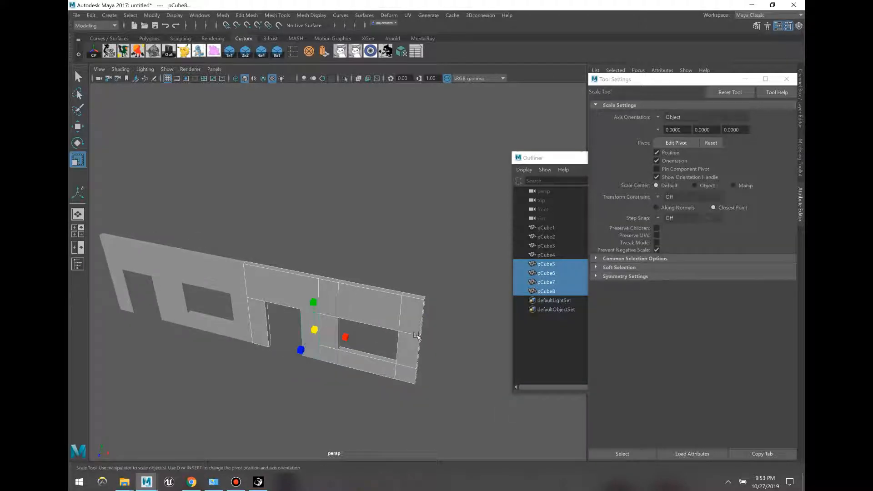
{"action": "key", "text": "e"}
{"action": "left_click_drag", "start_coordinate": [306, 351], "coordinate": [418, 349]}
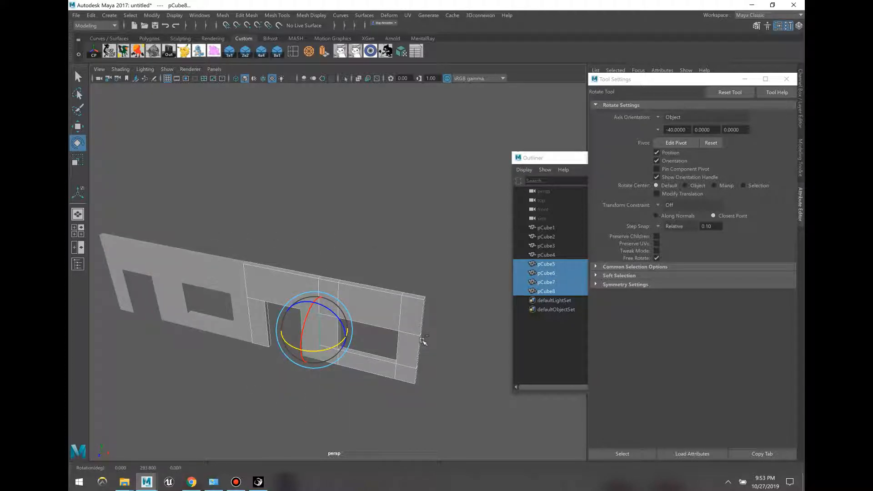
{"action": "key", "text": "ctrl+g"}
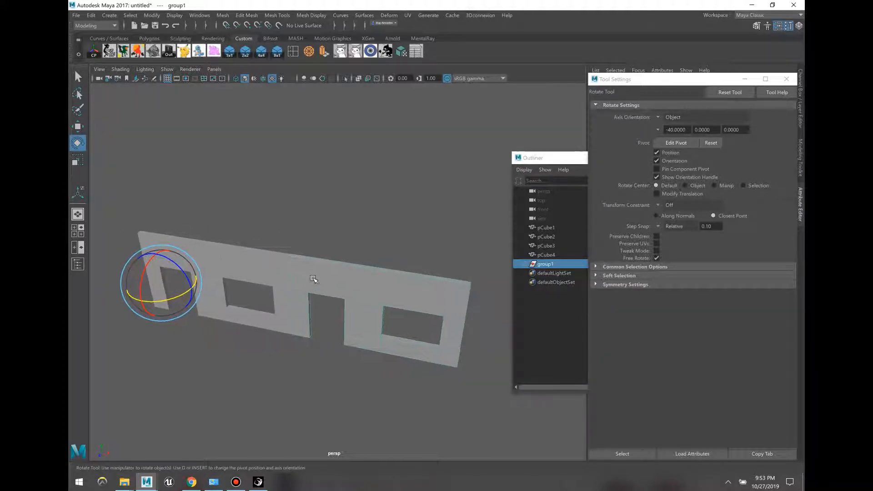
Step: Center group1's pivot, then move it along X and snap it to the wall's end corner (about 8.5, -1.5, 0.5)
{"action": "left_click", "coordinate": [94, 52]}
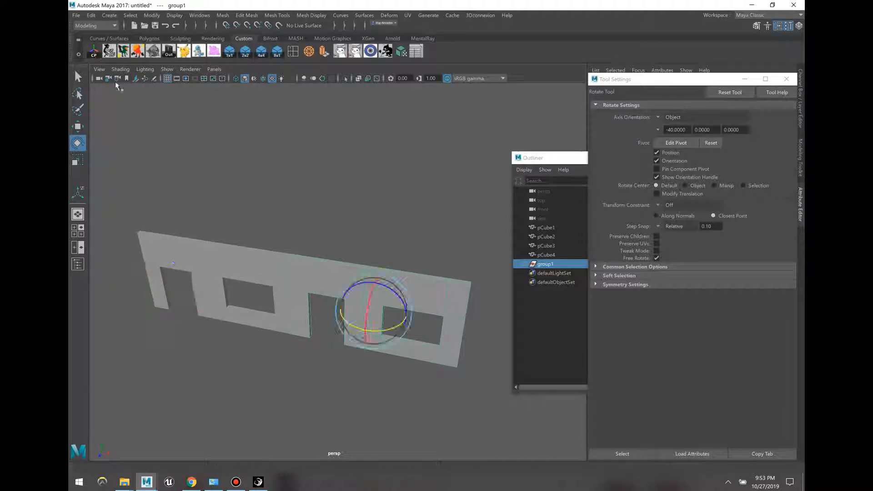
{"action": "key", "text": "w"}
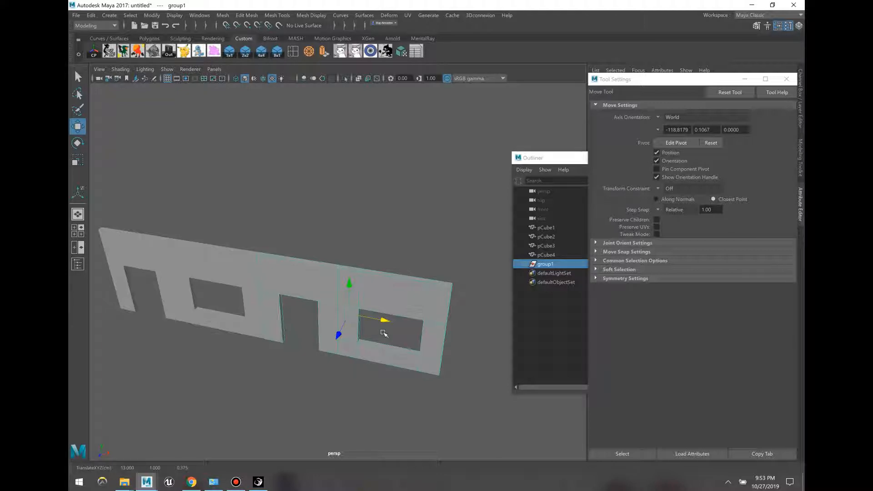
{"action": "key", "text": "d"}
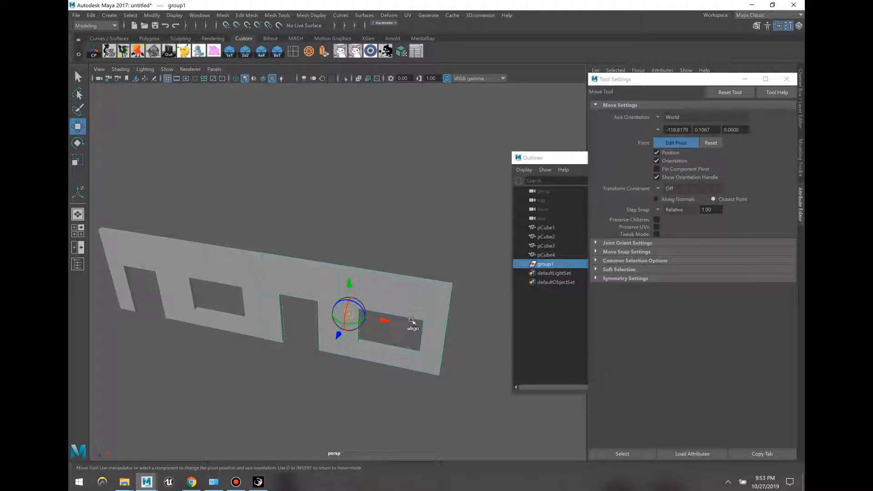
{"action": "left_click_drag", "start_coordinate": [386, 321], "coordinate": [449, 331]}
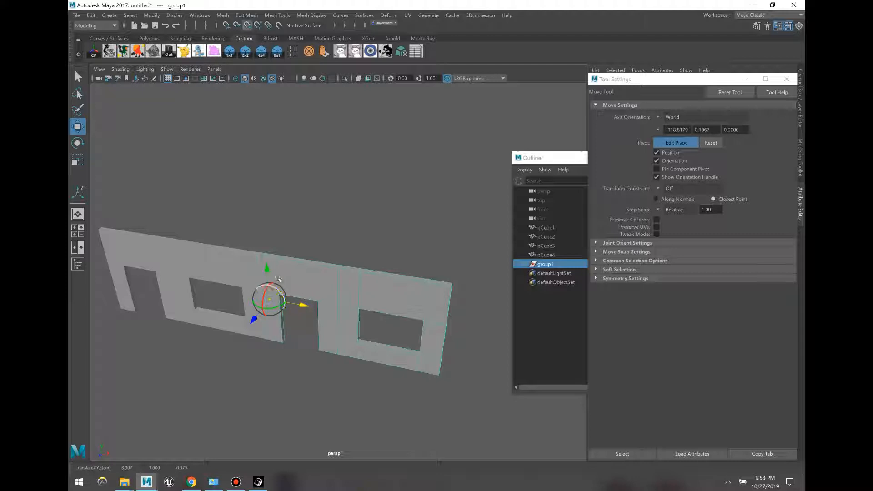
{"action": "left_click", "coordinate": [282, 325]}
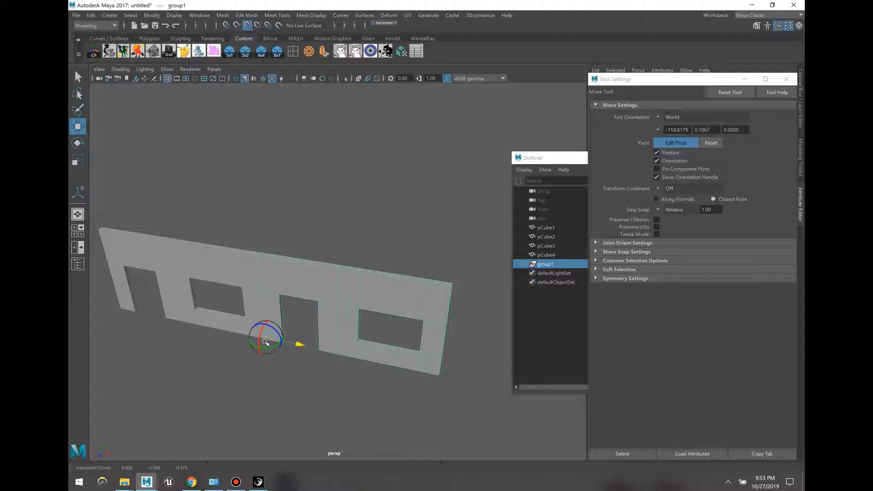
{"action": "left_click_drag", "start_coordinate": [287, 363], "coordinate": [313, 300], "text": "alt"}
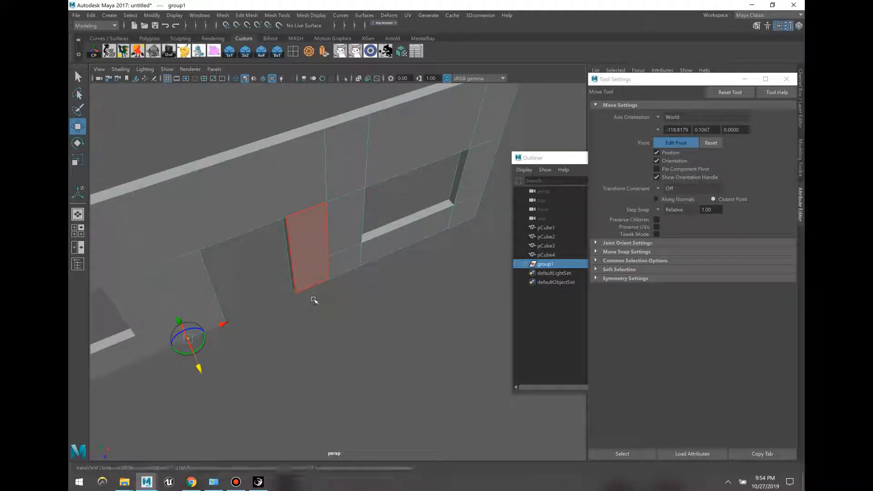
Step: Rotate group1 90° on Y and line it up with the first wall to form a corner
{"action": "key", "text": "e"}
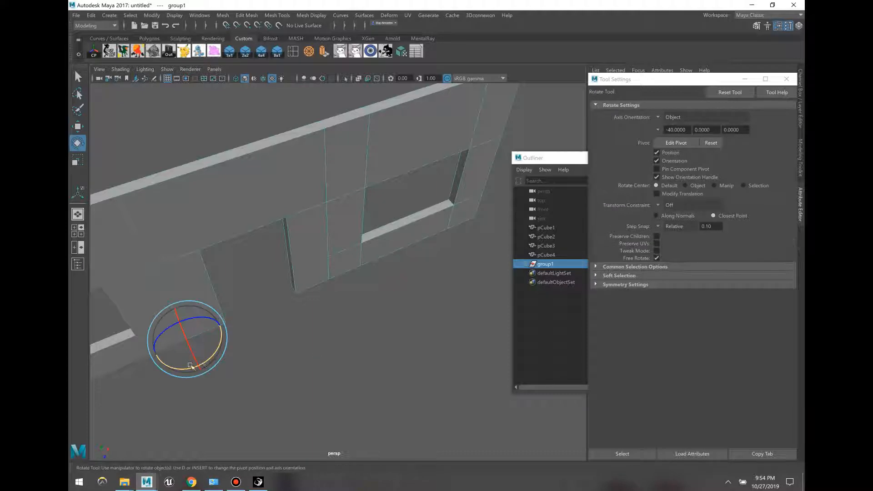
{"action": "left_click_drag", "start_coordinate": [190, 366], "coordinate": [257, 376]}
{"action": "key", "text": "w"}
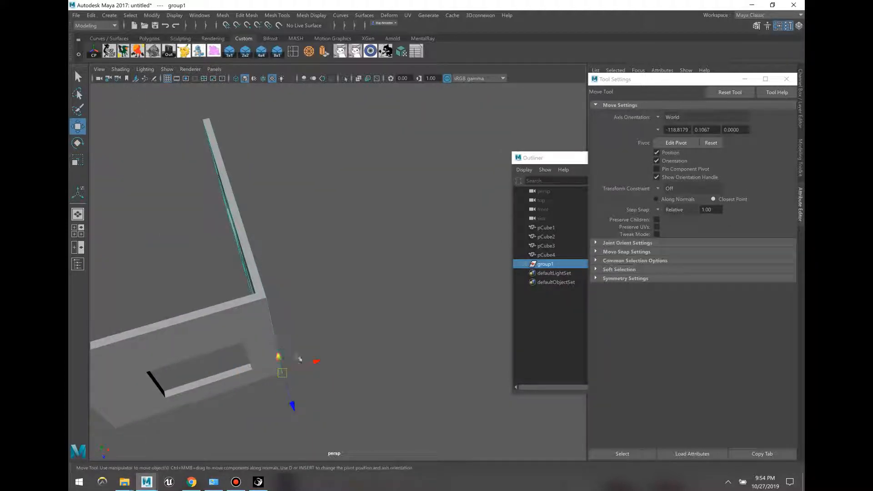
{"action": "left_click_drag", "start_coordinate": [316, 363], "coordinate": [324, 361]}
Step: Group pCube1–4 as group2 and rotate it 180° to close the room
{"action": "scroll", "coordinate": [393, 377], "scroll_direction": "down", "scroll_amount": 4}
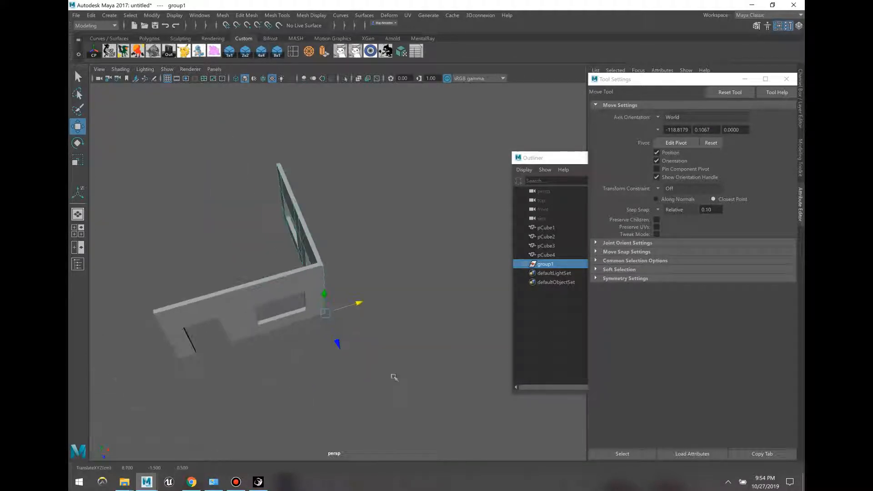
{"action": "left_click_drag", "start_coordinate": [394, 378], "coordinate": [154, 164]}
{"action": "key", "text": "ctrl+g"}
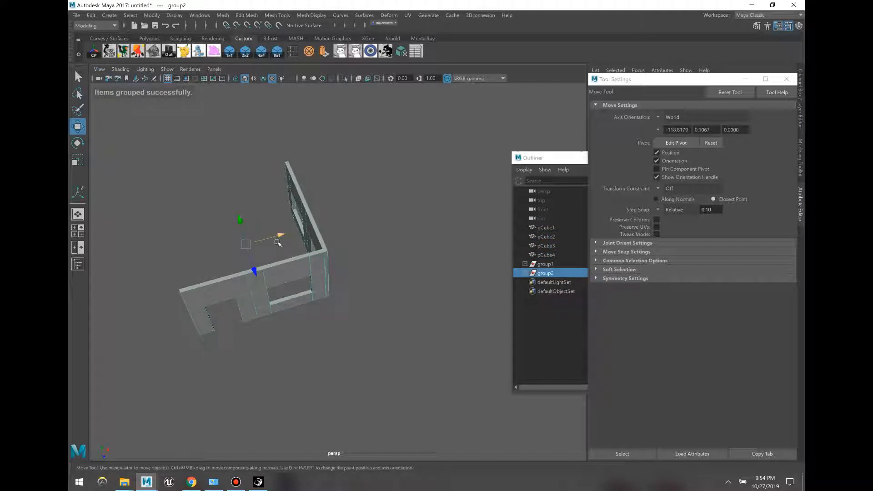
{"action": "key", "text": "e"}
{"action": "left_click_drag", "start_coordinate": [245, 275], "coordinate": [312, 279]}
Step: Nudge group2 along Z and then X so all four wall corners meet flush, then deselect
{"action": "key", "text": "w"}
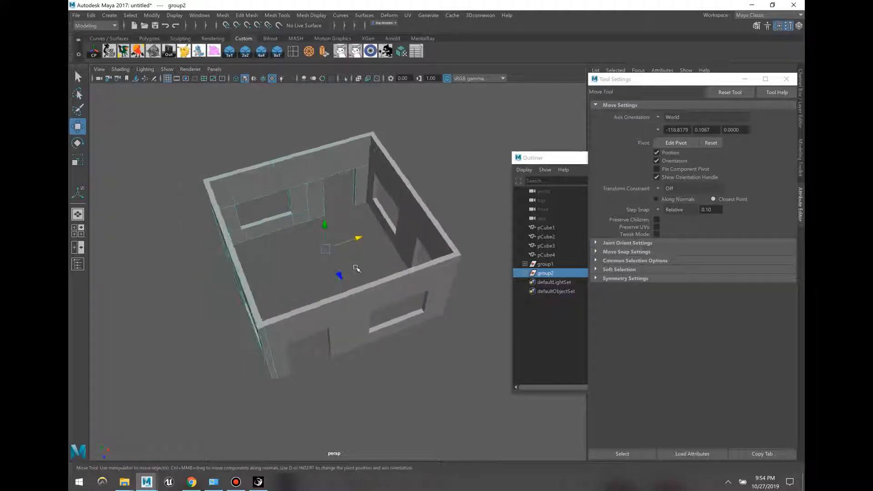
{"action": "mouse_move", "coordinate": [377, 248]}
{"action": "left_mouse_down"}
{"action": "mouse_move", "coordinate": [360, 240]}
{"action": "mouse_move", "coordinate": [374, 245]}
{"action": "left_mouse_up"}
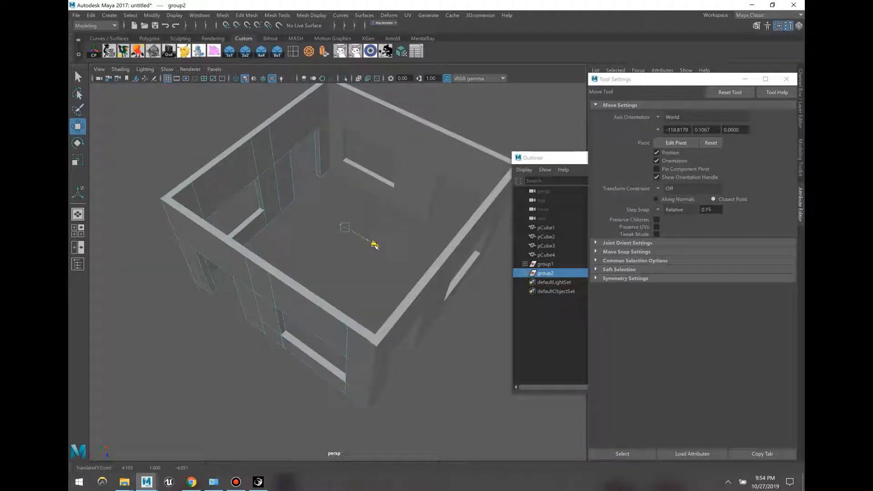
{"action": "left_click_drag", "start_coordinate": [365, 214], "coordinate": [369, 241]}
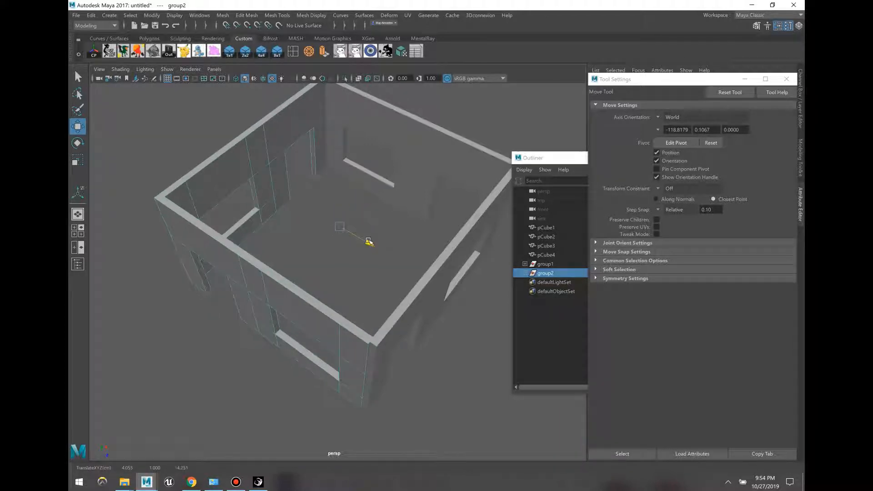
{"action": "left_click", "coordinate": [360, 283]}
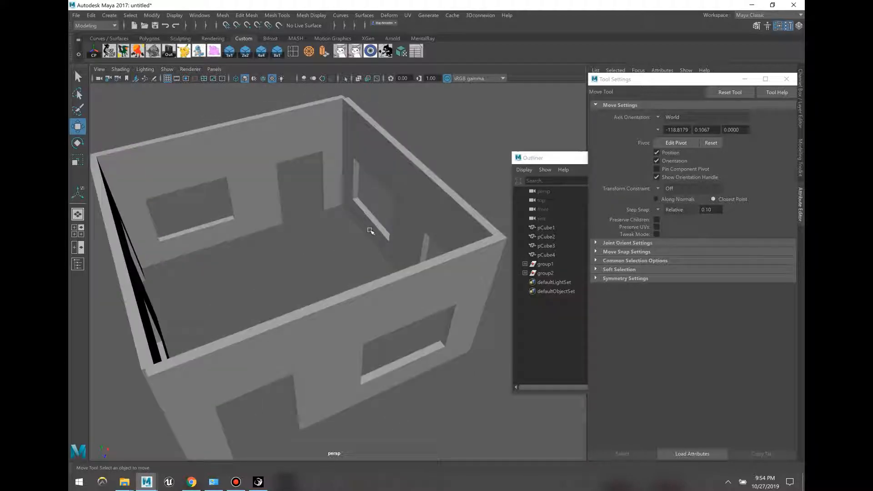
Step: Delete the two pieces beside the doorway and pull the beam's lower vertices down to close it
{"action": "left_click", "coordinate": [339, 209]}
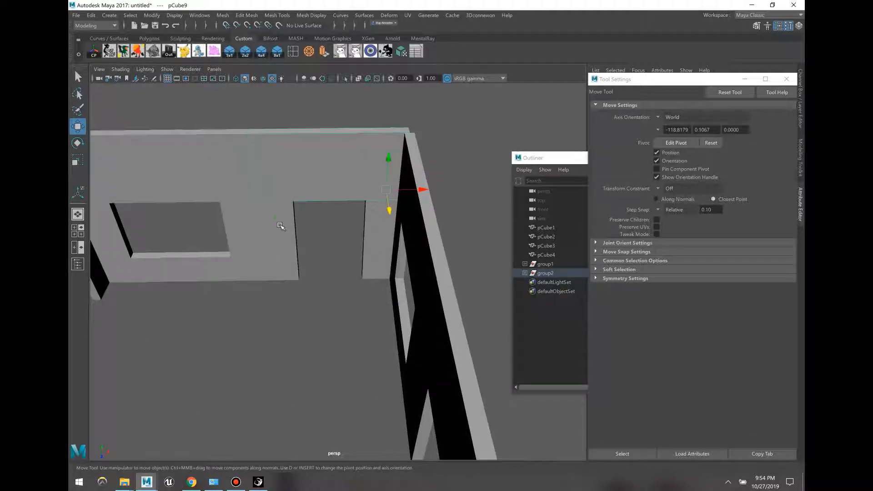
{"action": "key", "text": "Delete"}
{"action": "left_click", "coordinate": [374, 231]}
{"action": "key", "text": "Delete"}
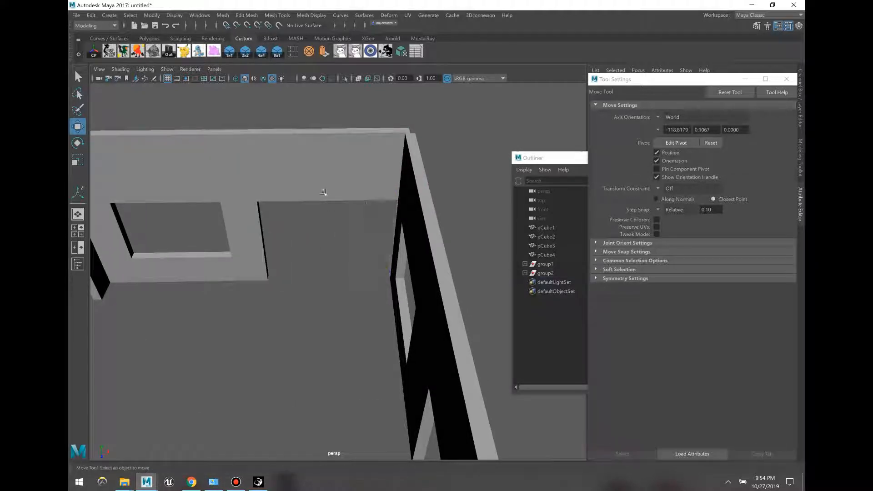
{"action": "left_click", "coordinate": [324, 194]}
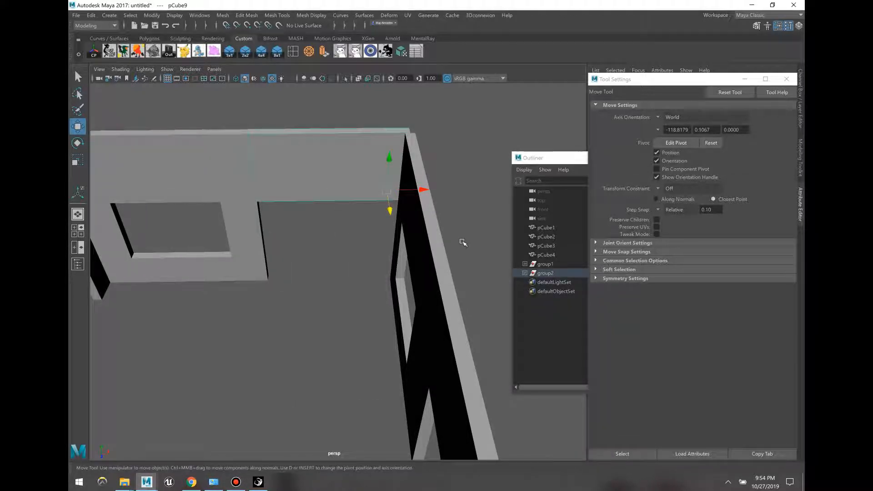
{"action": "key", "text": "F9"}
{"action": "left_click_drag", "start_coordinate": [223, 182], "coordinate": [464, 250]}
{"action": "left_click_drag", "start_coordinate": [328, 168], "coordinate": [346, 253]}
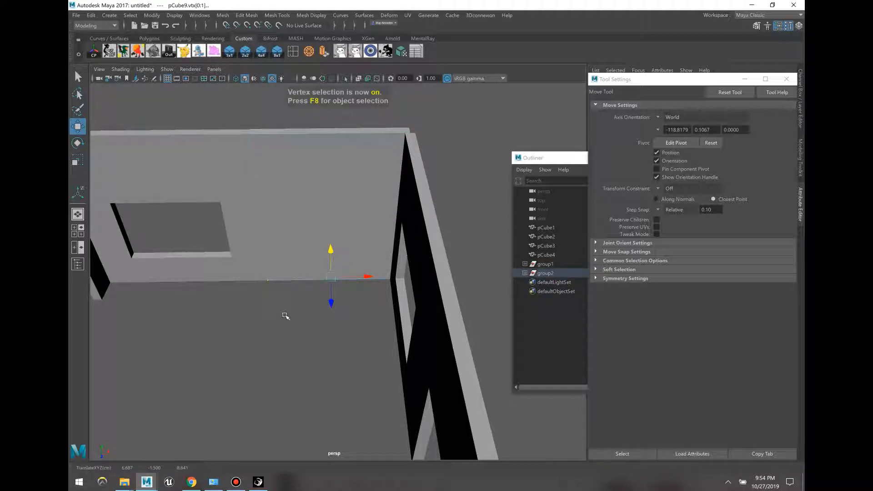
{"action": "key", "text": "F8"}
Step: Stretch the beam's right end out toward the corner and pull the corner vertices back into line
{"action": "left_click_drag", "start_coordinate": [298, 327], "coordinate": [340, 243], "text": "alt"}
{"action": "left_click", "coordinate": [340, 244]}
{"action": "key", "text": "F9"}
{"action": "left_click_drag", "start_coordinate": [444, 324], "coordinate": [344, 168]}
{"action": "left_click_drag", "start_coordinate": [397, 249], "coordinate": [402, 248]}
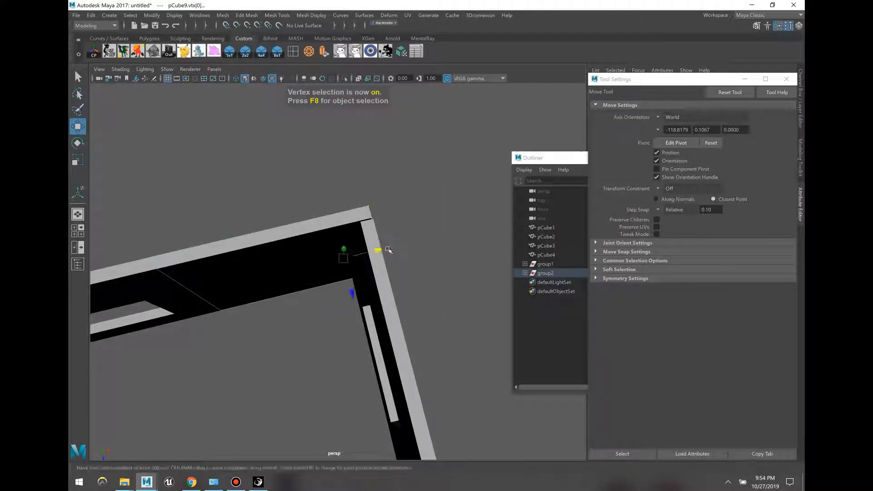
{"action": "key", "text": "F8"}
{"action": "left_click_drag", "start_coordinate": [317, 233], "coordinate": [371, 267], "text": "alt"}
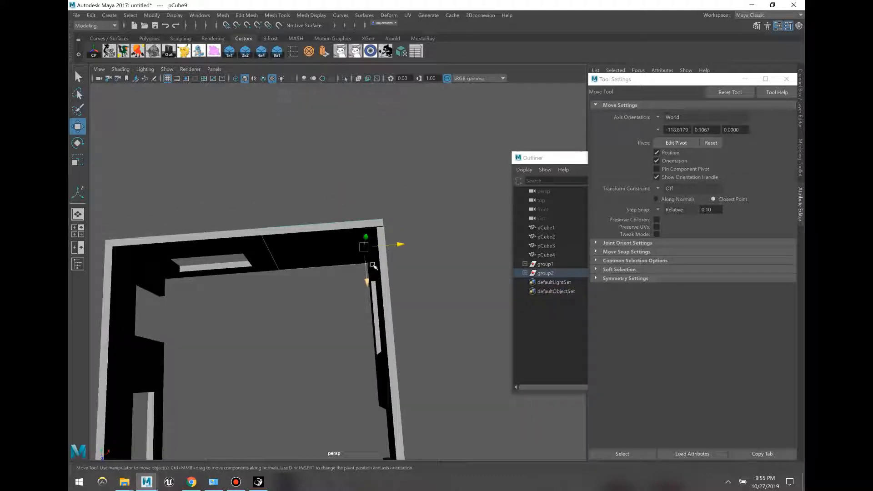
{"action": "key", "text": "F8"}
{"action": "left_click_drag", "start_coordinate": [343, 164], "coordinate": [423, 289]}
{"action": "left_click_drag", "start_coordinate": [407, 241], "coordinate": [405, 281]}
{"action": "left_click", "coordinate": [383, 263]}
Step: Delete the selected beam and slide the remaining beam piece to the left
{"action": "left_click_drag", "start_coordinate": [272, 293], "coordinate": [302, 289], "text": "alt"}
{"action": "left_click_drag", "start_coordinate": [299, 289], "coordinate": [242, 190]}
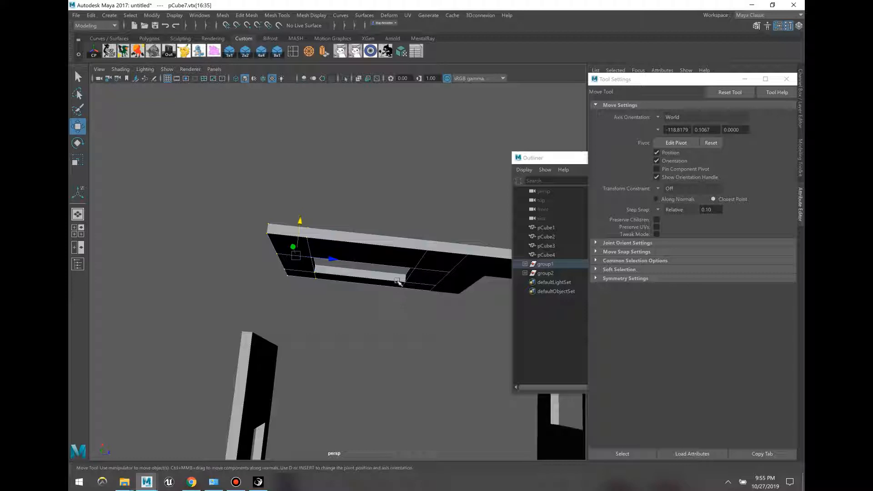
{"action": "key", "text": "F8"}
{"action": "key", "text": "Delete"}
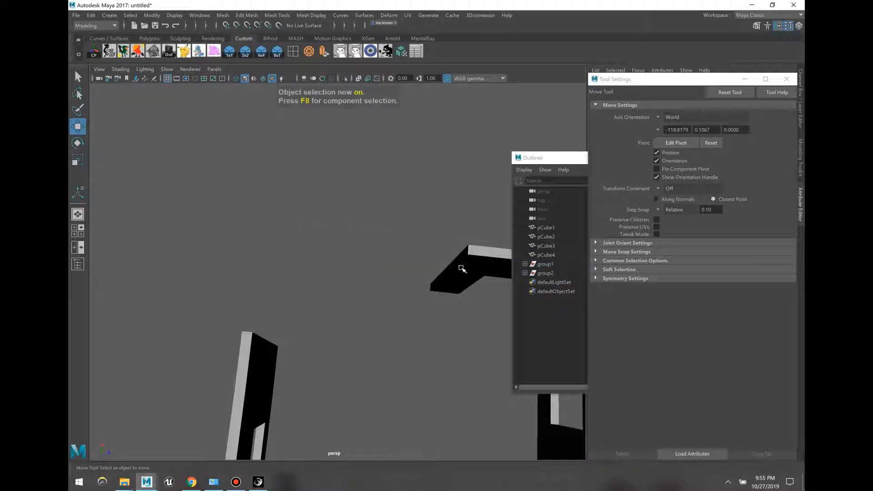
{"action": "left_click", "coordinate": [459, 289]}
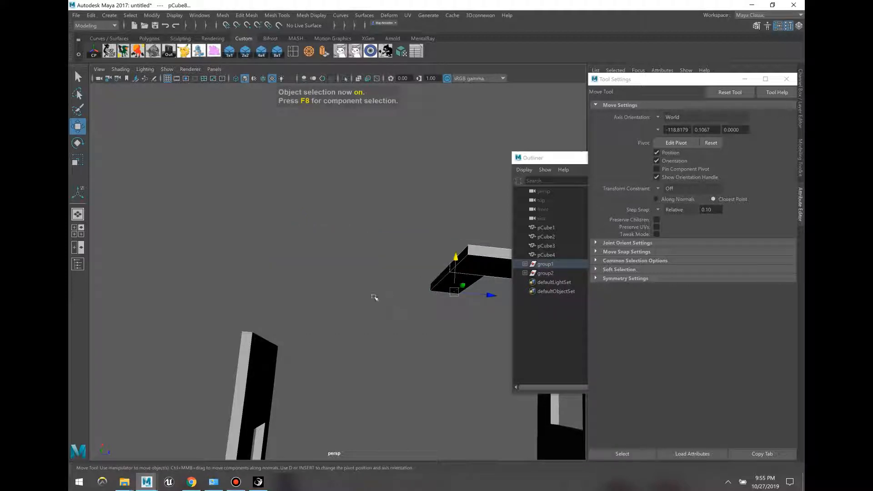
{"action": "left_click_drag", "start_coordinate": [490, 297], "coordinate": [441, 260], "text": "shift"}
{"action": "left_click", "coordinate": [423, 230]}
Step: Widen the beam copy by moving its top end vertices
{"action": "key", "text": "F9"}
{"action": "left_click_drag", "start_coordinate": [419, 210], "coordinate": [407, 168], "text": "alt"}
{"action": "left_click_drag", "start_coordinate": [278, 111], "coordinate": [401, 173]}
{"action": "left_click_drag", "start_coordinate": [401, 174], "coordinate": [375, 155], "text": "alt"}
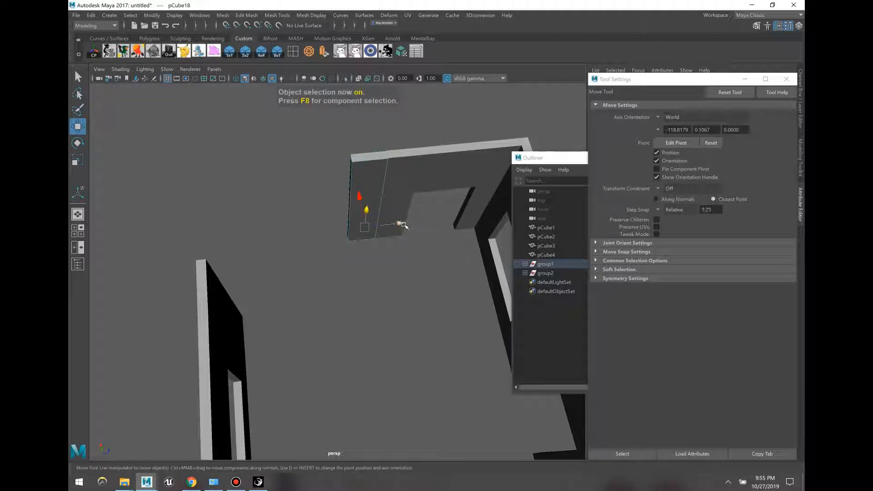
{"action": "left_click_drag", "start_coordinate": [403, 225], "coordinate": [370, 221]}
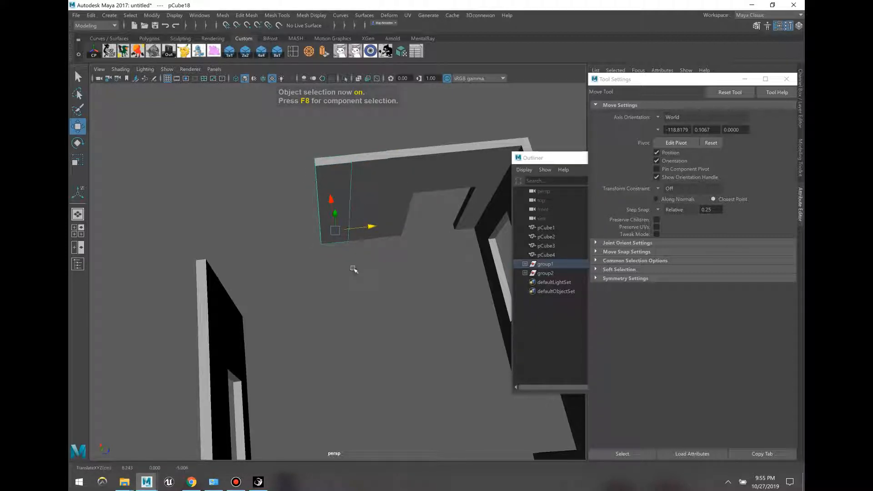
Step: Stretch pCube18's left-end vertices down to meet the pillar and nudge them slightly left
{"action": "key", "text": "F9"}
{"action": "left_click_drag", "start_coordinate": [246, 109], "coordinate": [341, 281]}
{"action": "left_click_drag", "start_coordinate": [395, 257], "coordinate": [385, 227], "text": "alt"}
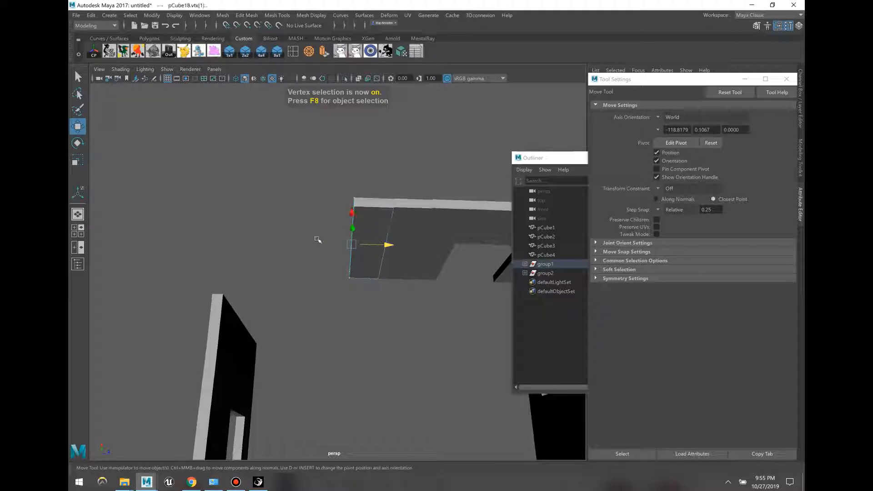
{"action": "left_click_drag", "start_coordinate": [317, 240], "coordinate": [272, 343]}
{"action": "left_click_drag", "start_coordinate": [269, 354], "coordinate": [262, 351]}
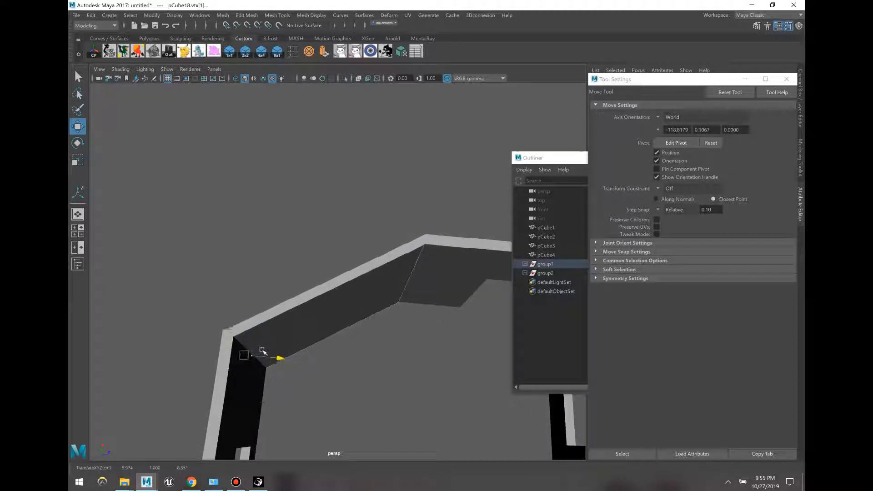
{"action": "key", "text": "F8"}
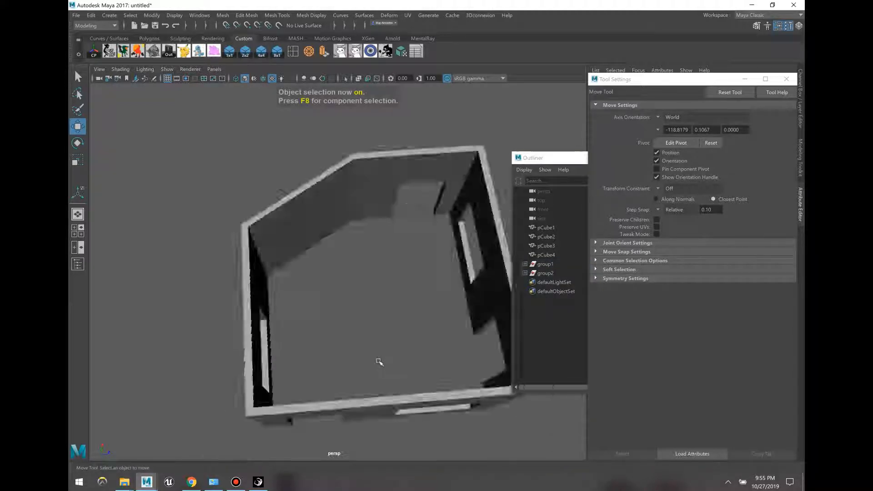
Step: Orbit around the room and select pCube19 beside the doorway
{"action": "left_click_drag", "start_coordinate": [384, 349], "coordinate": [374, 259], "text": "alt"}
{"action": "left_click", "coordinate": [359, 280]}
{"action": "left_click", "coordinate": [338, 284]}
{"action": "scroll", "coordinate": [337, 285], "scroll_direction": "up", "scroll_amount": 4}
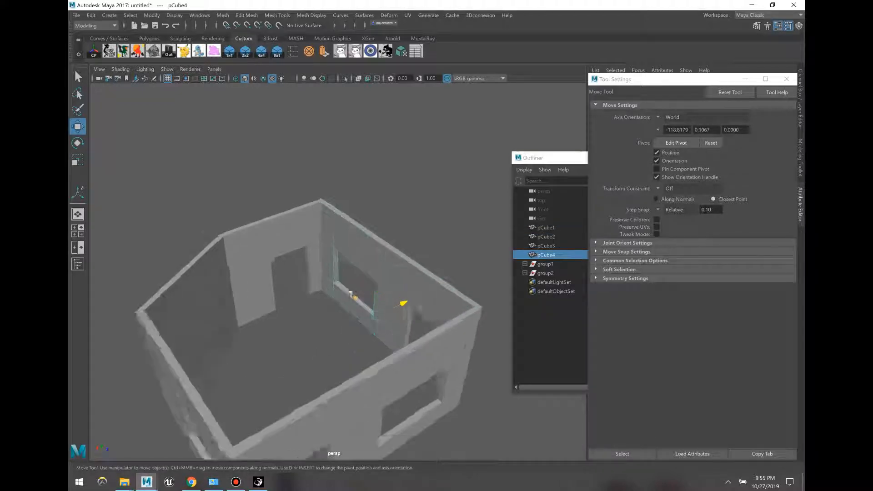
{"action": "left_click", "coordinate": [270, 296]}
{"action": "left_click", "coordinate": [243, 305]}
{"action": "scroll", "coordinate": [263, 307], "scroll_direction": "up", "scroll_amount": 3}
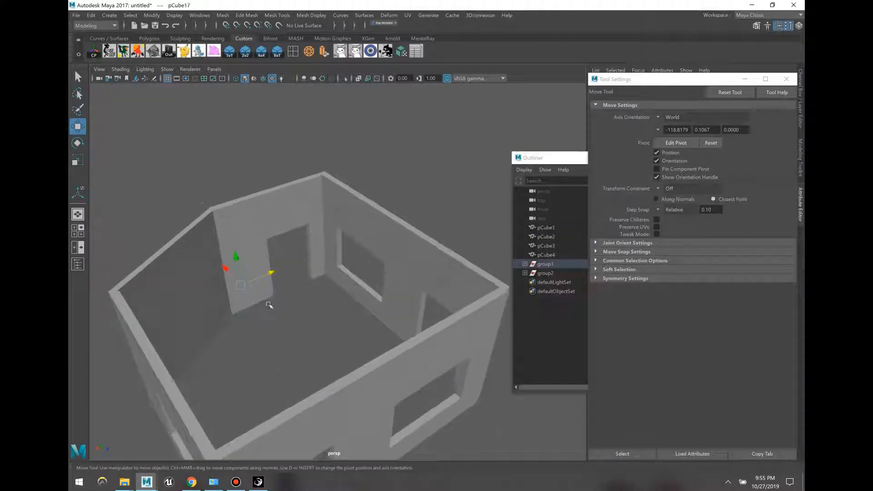
{"action": "left_click", "coordinate": [238, 295]}
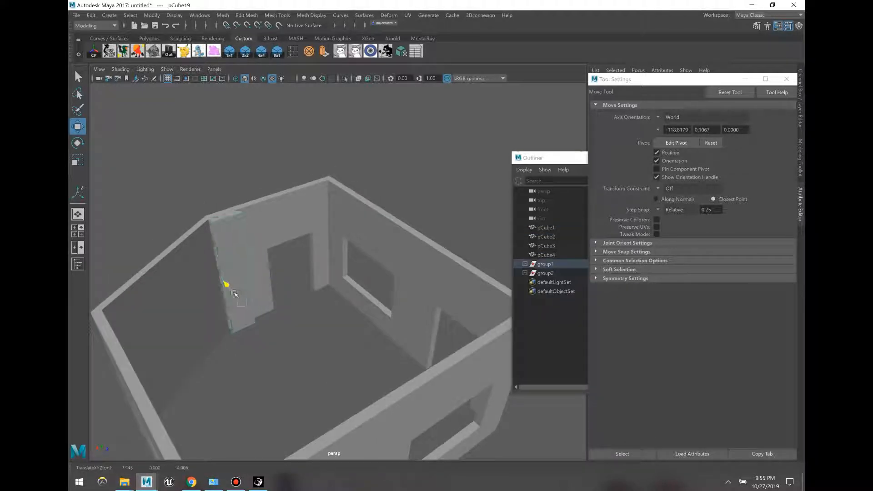
{"action": "left_click_drag", "start_coordinate": [235, 293], "coordinate": [276, 258], "text": "alt"}
Step: Lower pCube19's top vertices toward the floor and drop the whole block slightly
{"action": "key", "text": "F9"}
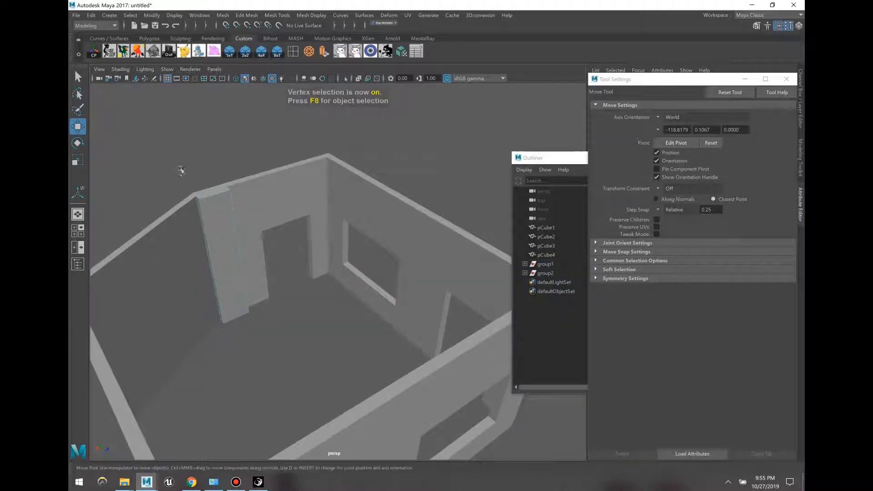
{"action": "left_click_drag", "start_coordinate": [181, 171], "coordinate": [241, 220]}
{"action": "left_click_drag", "start_coordinate": [229, 218], "coordinate": [226, 201], "text": "alt"}
{"action": "left_click_drag", "start_coordinate": [212, 156], "coordinate": [236, 265]}
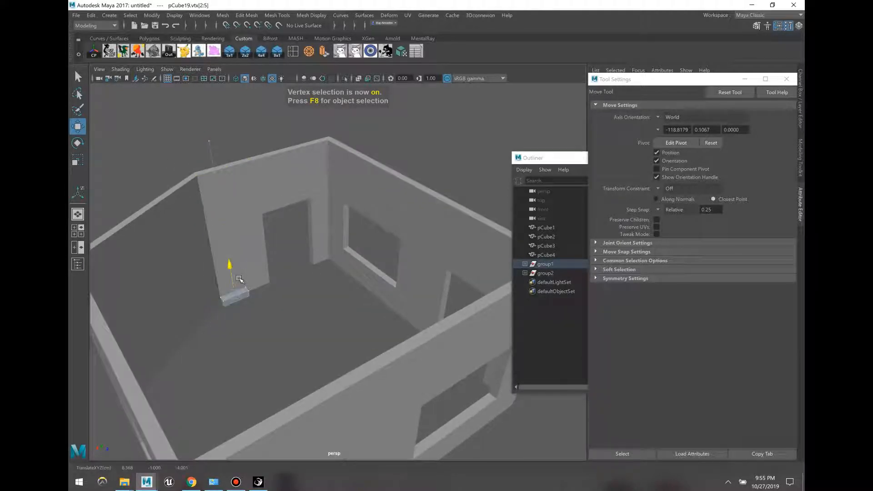
{"action": "left_click_drag", "start_coordinate": [276, 307], "coordinate": [205, 267]}
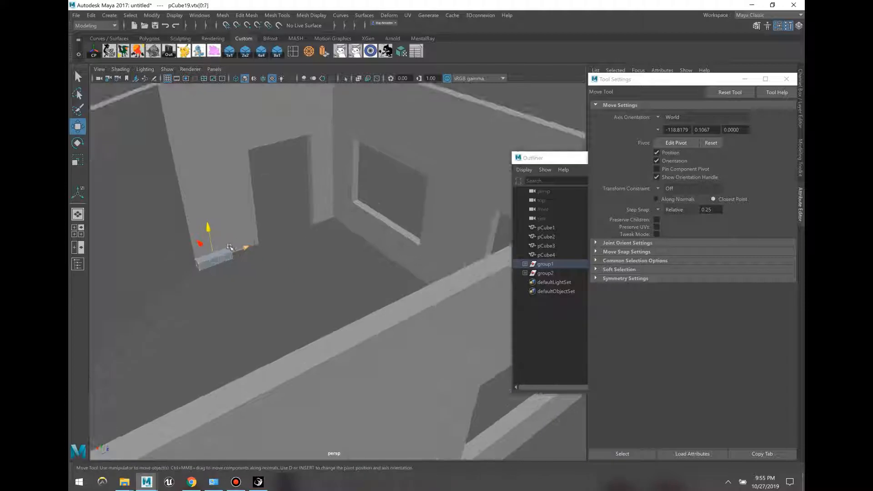
{"action": "left_click_drag", "start_coordinate": [213, 235], "coordinate": [217, 240]}
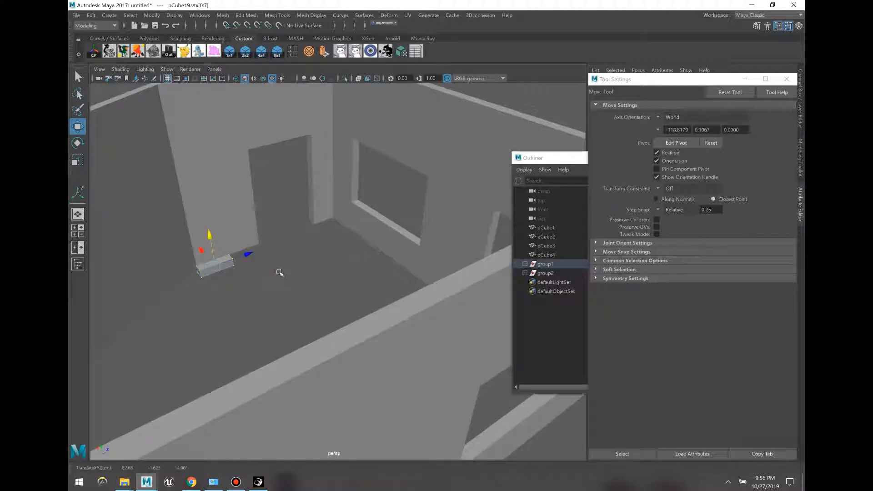
{"action": "left_click_drag", "start_coordinate": [282, 293], "coordinate": [216, 224]}
{"action": "left_click_drag", "start_coordinate": [220, 227], "coordinate": [392, 277], "text": "alt"}
Step: In wireframe, drag the block's end vertices outward along X to widen it on both sides
{"action": "key", "text": "4"}
{"action": "left_click_drag", "start_coordinate": [345, 131], "coordinate": [345, 130]}
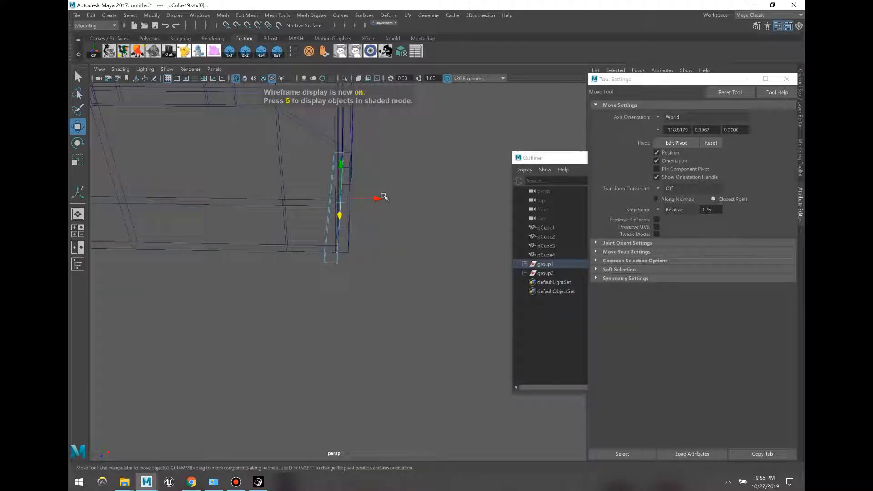
{"action": "left_click_drag", "start_coordinate": [359, 194], "coordinate": [373, 194]}
{"action": "left_click_drag", "start_coordinate": [362, 283], "coordinate": [357, 304], "text": "alt"}
{"action": "left_click_drag", "start_coordinate": [358, 340], "coordinate": [335, 187]}
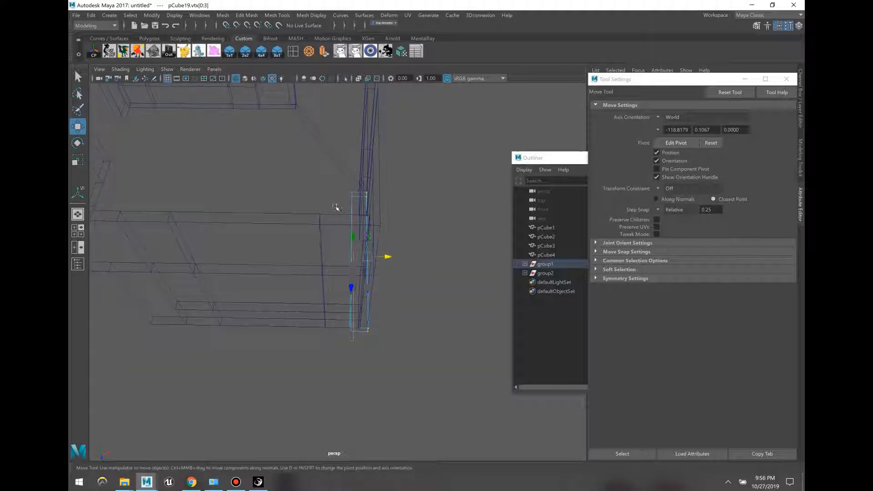
{"action": "left_click_drag", "start_coordinate": [346, 243], "coordinate": [355, 246], "text": "alt"}
{"action": "right_click_drag", "start_coordinate": [320, 240], "coordinate": [310, 240]}
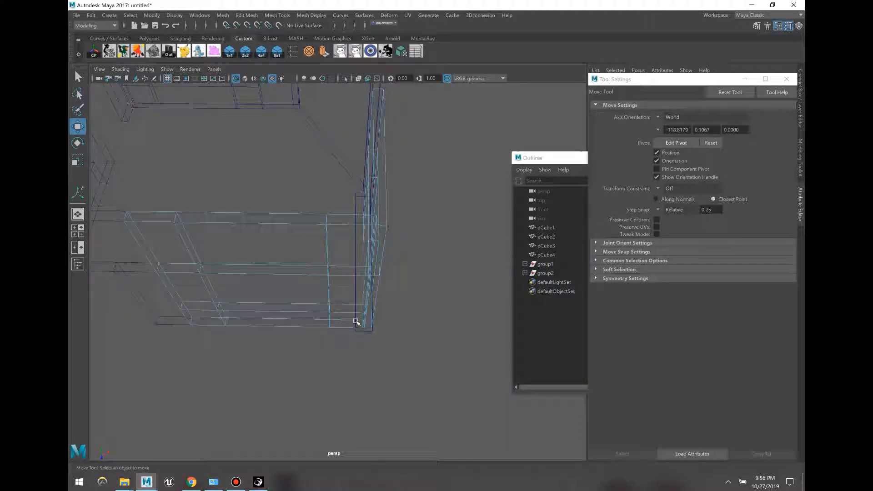
{"action": "key", "text": "ctrl+z"}
{"action": "left_click_drag", "start_coordinate": [392, 258], "coordinate": [312, 248]}
Step: Slide the block's end face left along X to lengthen it beneath the window
{"action": "left_click_drag", "start_coordinate": [336, 184], "coordinate": [269, 326], "text": "alt"}
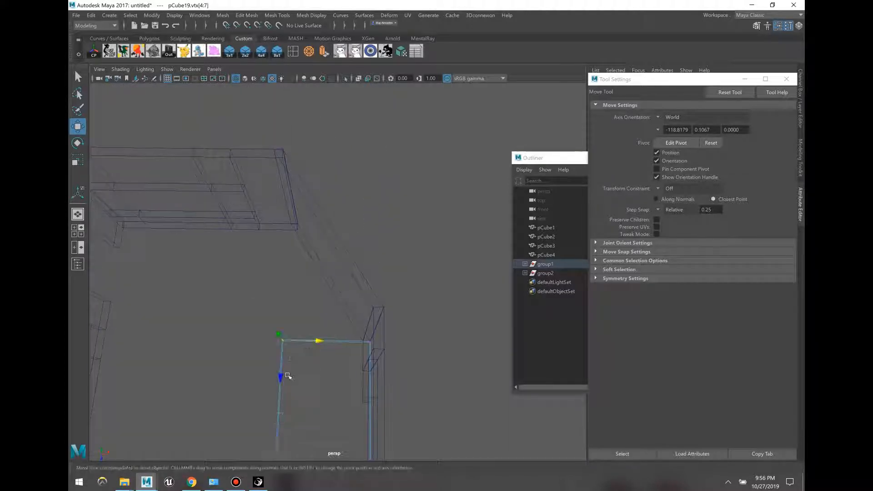
{"action": "left_click_drag", "start_coordinate": [281, 377], "coordinate": [290, 313]}
{"action": "left_click_drag", "start_coordinate": [306, 263], "coordinate": [341, 243], "text": "alt"}
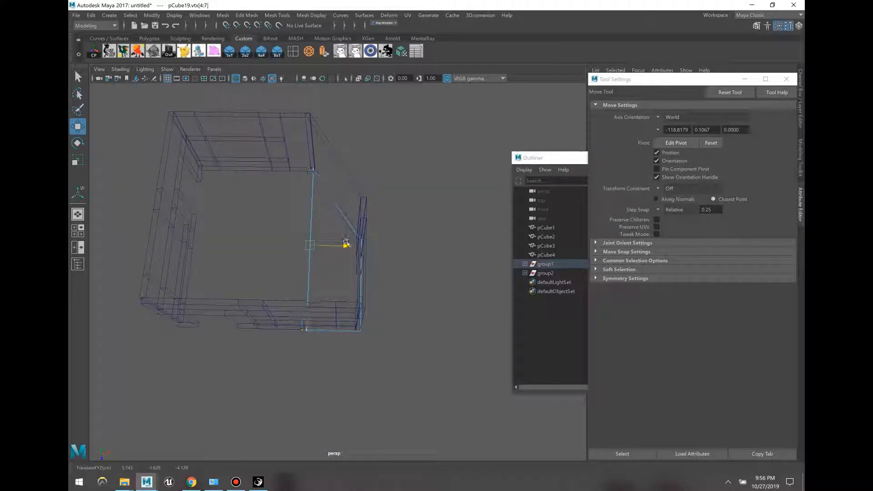
{"action": "right_click_drag", "start_coordinate": [345, 244], "coordinate": [401, 249], "text": "alt"}
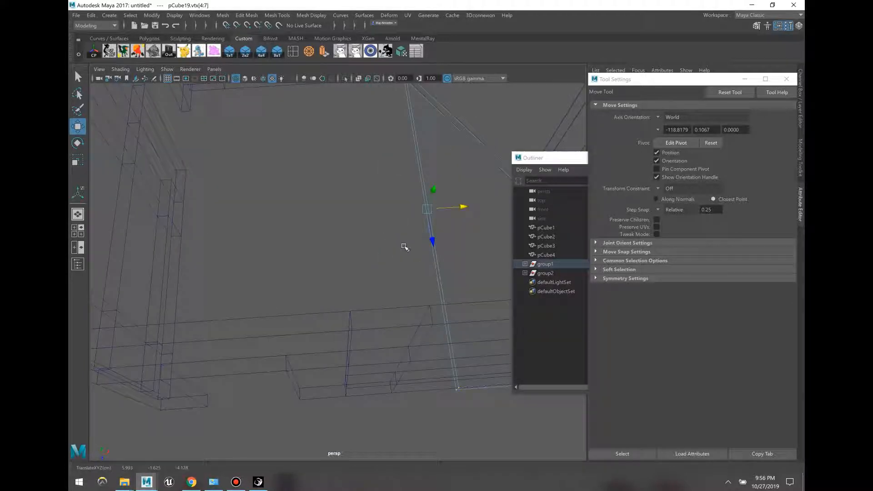
{"action": "key", "text": "F11"}
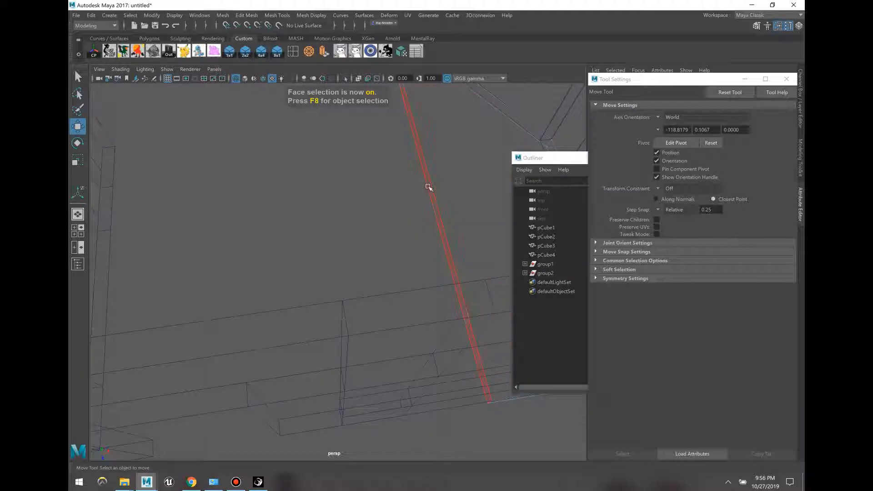
{"action": "left_click", "coordinate": [428, 186]}
{"action": "left_click_drag", "start_coordinate": [424, 199], "coordinate": [395, 190], "text": "alt"}
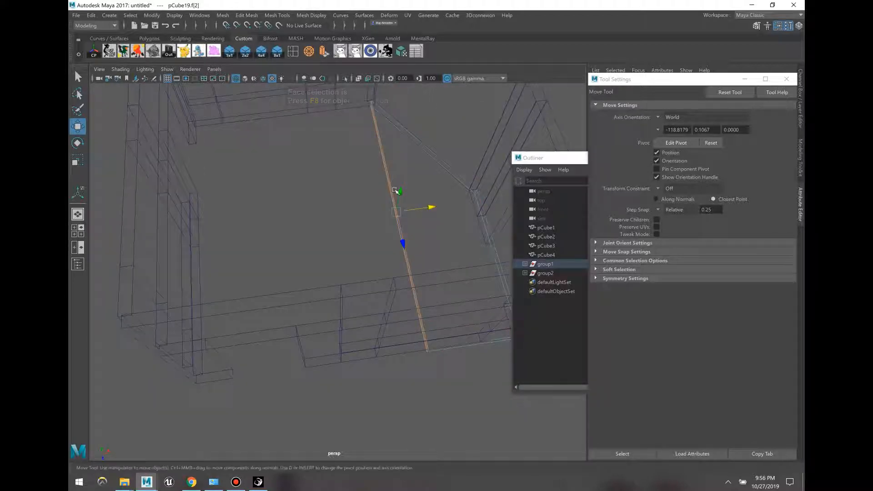
{"action": "mouse_move", "coordinate": [413, 218]}
{"action": "left_mouse_down"}
{"action": "mouse_move", "coordinate": [229, 221]}
{"action": "mouse_move", "coordinate": [403, 162]}
{"action": "mouse_move", "coordinate": [344, 183]}
{"action": "mouse_move", "coordinate": [329, 203]}
{"action": "mouse_move", "coordinate": [358, 294]}
{"action": "mouse_move", "coordinate": [322, 314]}
{"action": "mouse_move", "coordinate": [335, 298]}
{"action": "mouse_move", "coordinate": [341, 222]}
{"action": "mouse_move", "coordinate": [294, 87]}
{"action": "left_mouse_up"}
Step: Return to shaded display and select two faces of the ledge
{"action": "key", "text": "5"}
{"action": "key", "text": "F8"}
{"action": "key", "text": "F8"}
{"action": "left_click", "coordinate": [339, 173]}
{"action": "left_click", "coordinate": [423, 151], "text": "shift"}
{"action": "key", "text": "F8"}
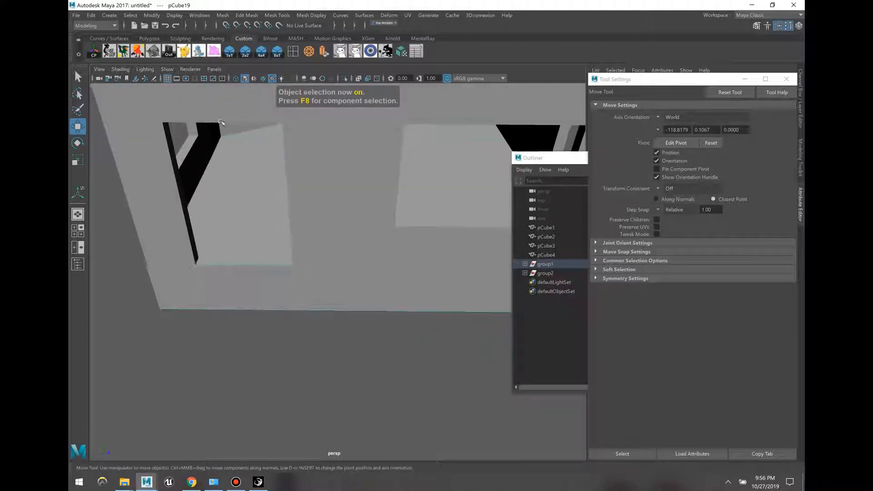
Step: Insert an edge loop across the ledge and extrude one ledge face outward
{"action": "left_click", "coordinate": [293, 54]}
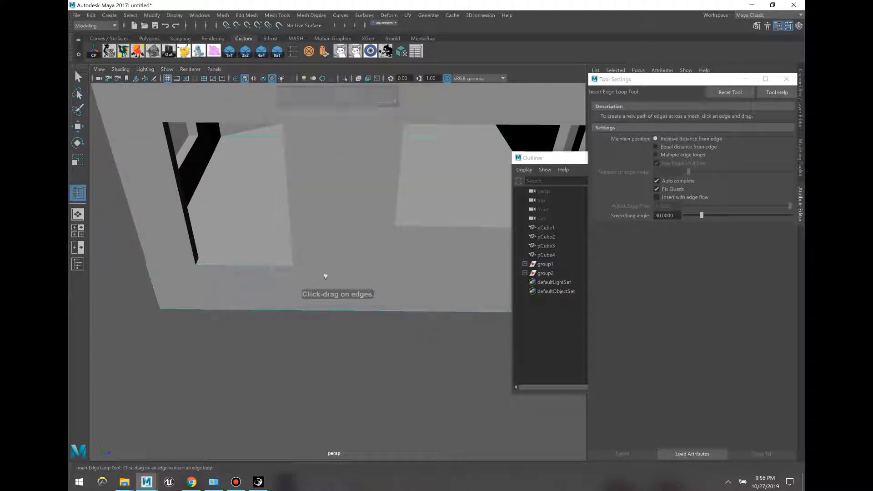
{"action": "left_click", "coordinate": [330, 307]}
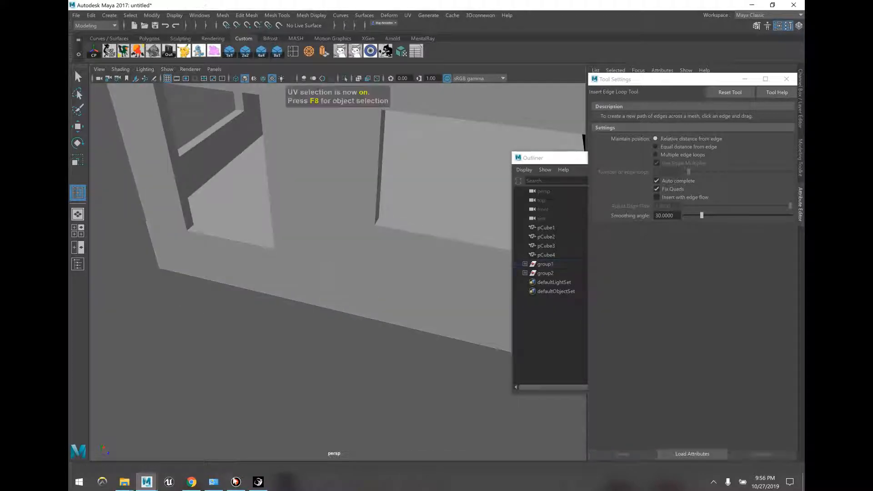
{"action": "left_click", "coordinate": [236, 482]}
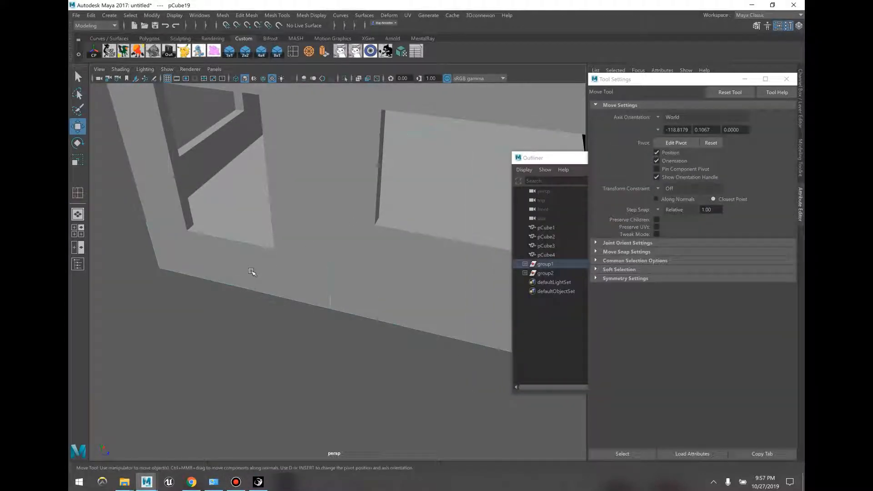
{"action": "key", "text": "F11"}
{"action": "left_click", "coordinate": [251, 271]}
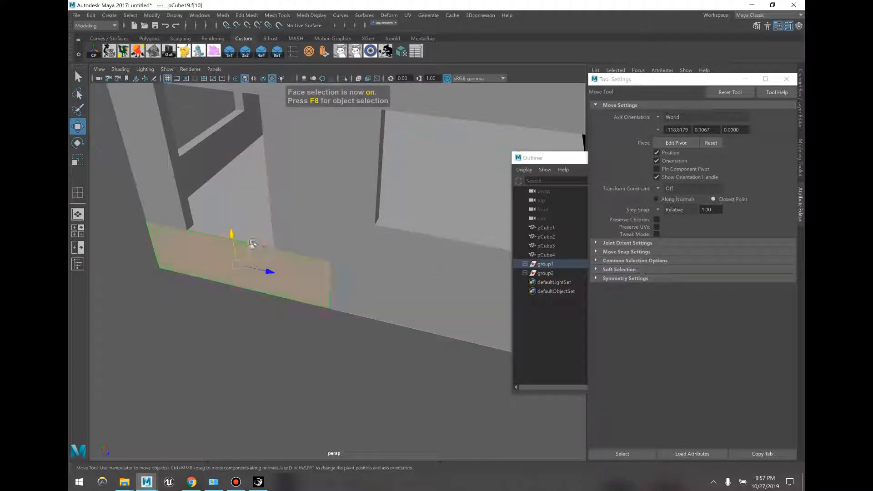
{"action": "left_click", "coordinate": [324, 52]}
{"action": "left_click_drag", "start_coordinate": [257, 222], "coordinate": [254, 263]}
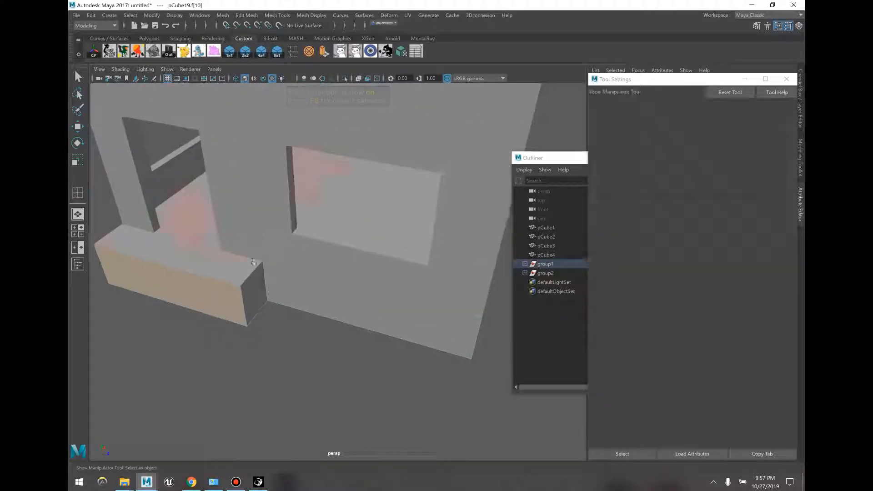
{"action": "key", "text": "w"}
{"action": "left_click_drag", "start_coordinate": [188, 250], "coordinate": [146, 312]}
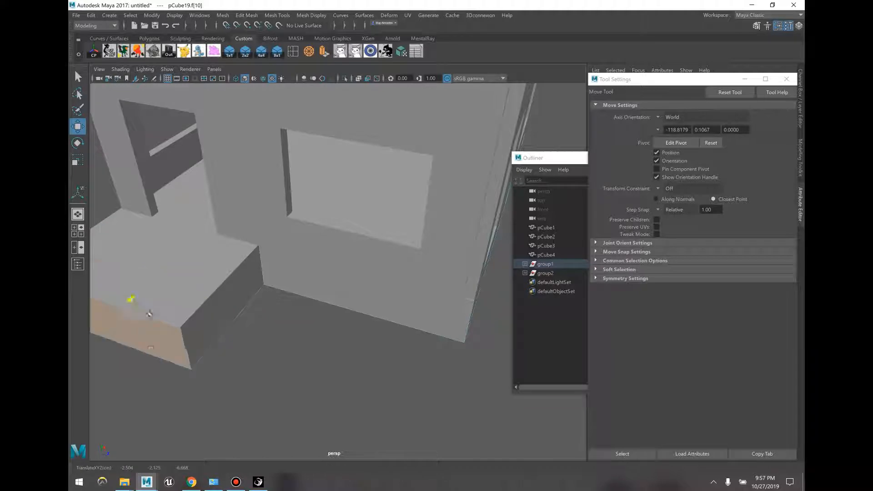
Step: Extrude the protrusion's side face to lengthen it, then lower its end face into a slope
{"action": "left_click", "coordinate": [255, 280]}
{"action": "left_click", "coordinate": [324, 52]}
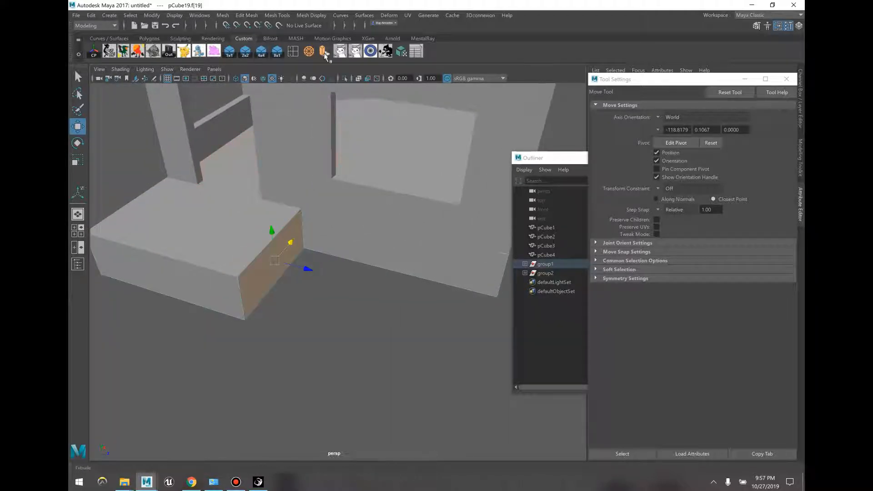
{"action": "left_click_drag", "start_coordinate": [329, 255], "coordinate": [441, 242]}
{"action": "left_click_drag", "start_coordinate": [440, 204], "coordinate": [283, 207]}
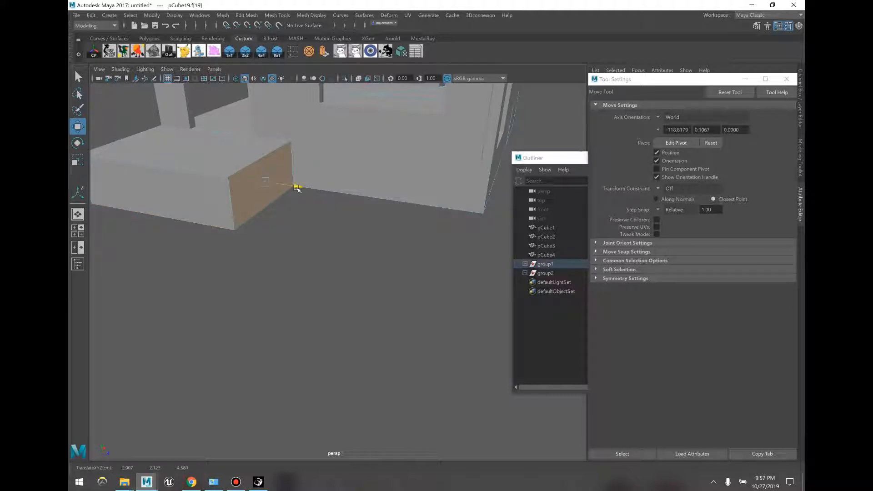
{"action": "middle_click_drag", "start_coordinate": [321, 198], "coordinate": [359, 196]}
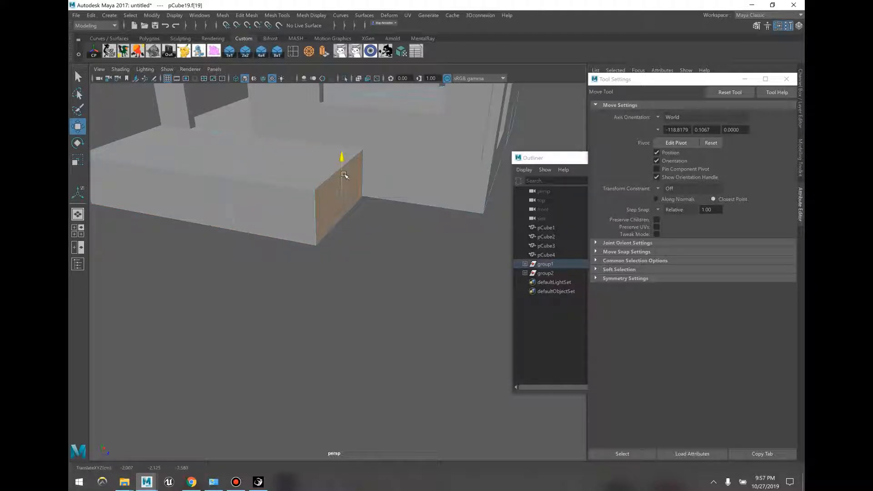
{"action": "left_click_drag", "start_coordinate": [344, 174], "coordinate": [355, 198]}
{"action": "left_click", "coordinate": [334, 303]}
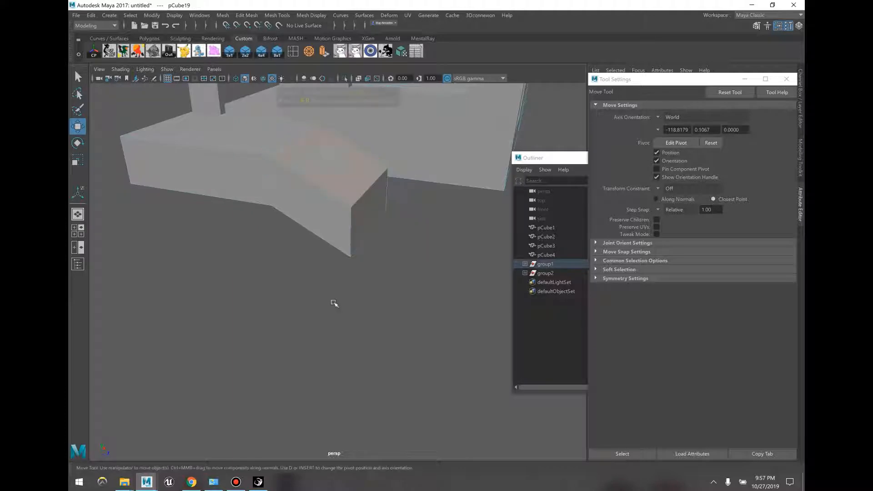
{"action": "left_click_drag", "start_coordinate": [333, 292], "coordinate": [333, 262], "text": "alt"}
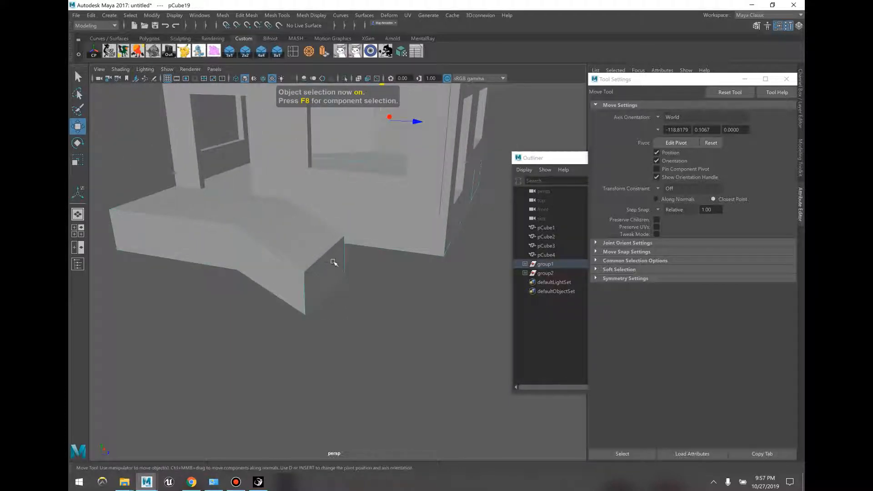
Step: Extrude the slab's end face rightward and stretch its front face toward the viewer
{"action": "key", "text": "F8"}
{"action": "left_click", "coordinate": [341, 282]}
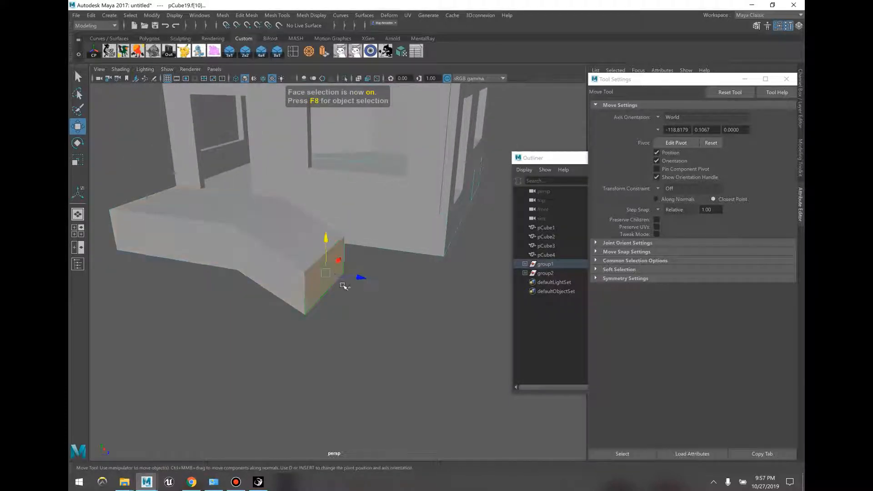
{"action": "left_click", "coordinate": [323, 52]}
{"action": "left_click_drag", "start_coordinate": [336, 275], "coordinate": [370, 268]}
{"action": "key", "text": "w"}
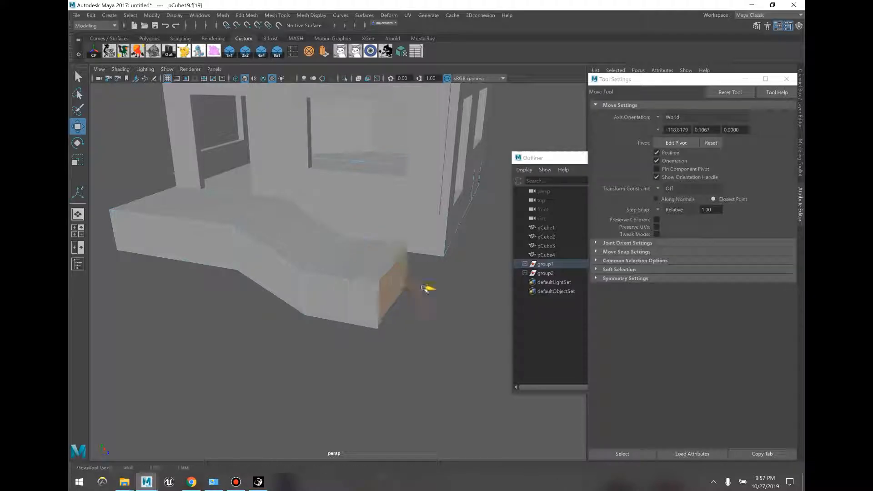
{"action": "left_click", "coordinate": [350, 305]}
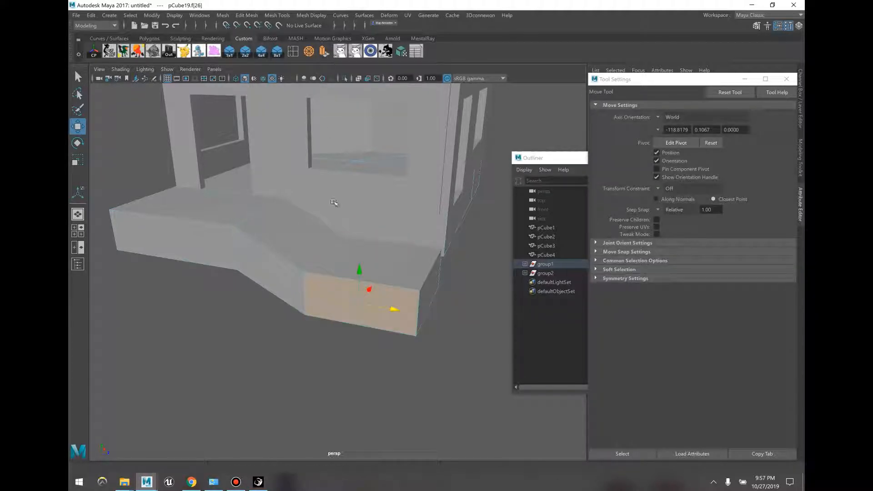
{"action": "left_click_drag", "start_coordinate": [369, 288], "coordinate": [410, 314]}
Step: Extrude the slab's side face, then lower it and shift it left along X
{"action": "left_click", "coordinate": [406, 315]}
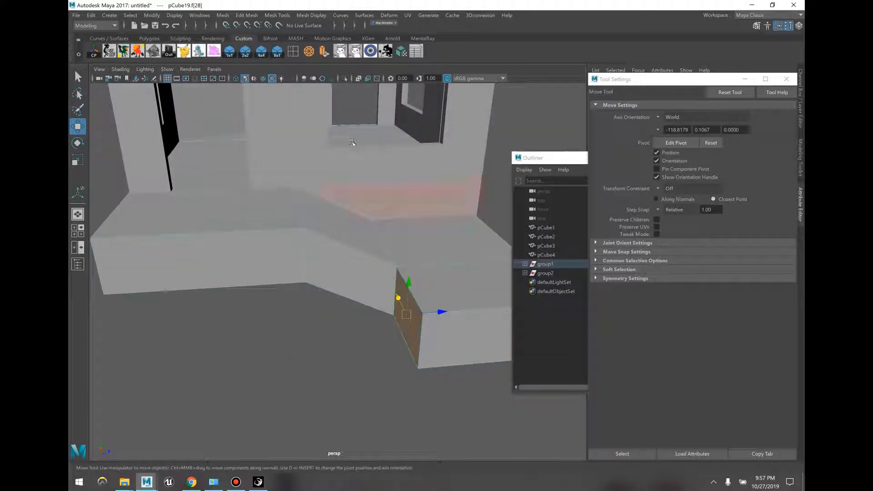
{"action": "left_click", "coordinate": [325, 52]}
{"action": "key", "text": "w"}
{"action": "left_click_drag", "start_coordinate": [389, 315], "coordinate": [377, 294], "text": "alt"}
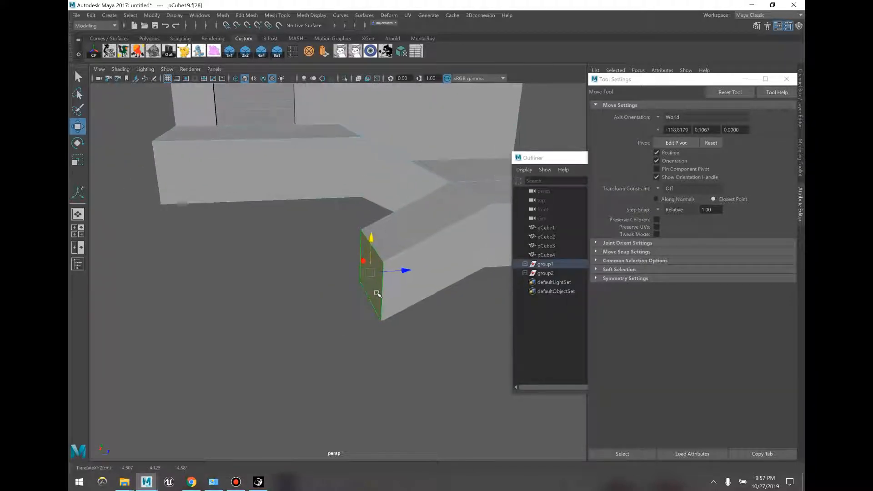
{"action": "left_click_drag", "start_coordinate": [377, 182], "coordinate": [361, 143], "text": "alt"}
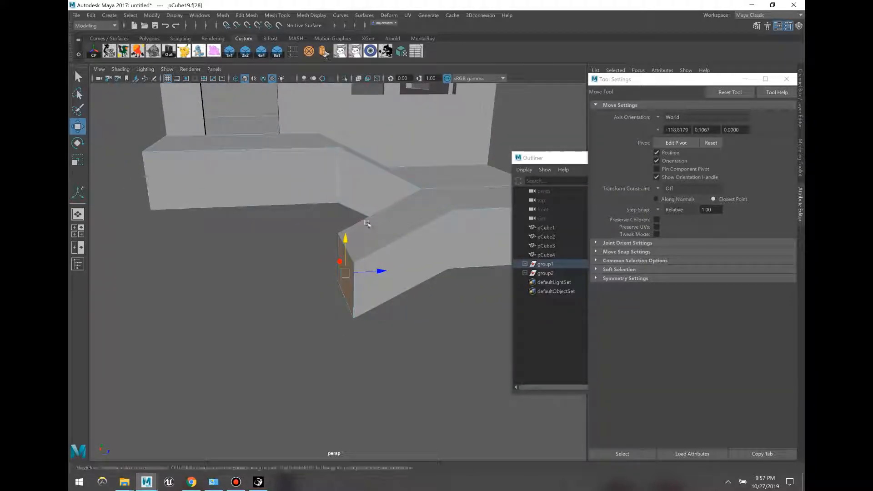
{"action": "left_click_drag", "start_coordinate": [367, 271], "coordinate": [382, 234]}
Step: Select the ledge's underside and end faces and lower them toward the ground
{"action": "left_click_drag", "start_coordinate": [272, 268], "coordinate": [262, 193], "text": "alt"}
{"action": "left_click", "coordinate": [265, 187]}
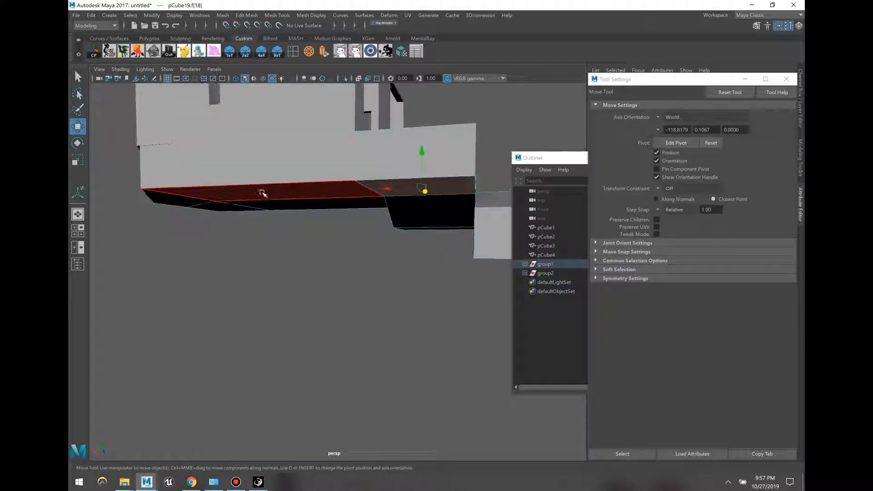
{"action": "left_click", "coordinate": [257, 191], "text": "shift"}
{"action": "left_click", "coordinate": [183, 202], "text": "shift"}
{"action": "left_click", "coordinate": [217, 207], "text": "shift"}
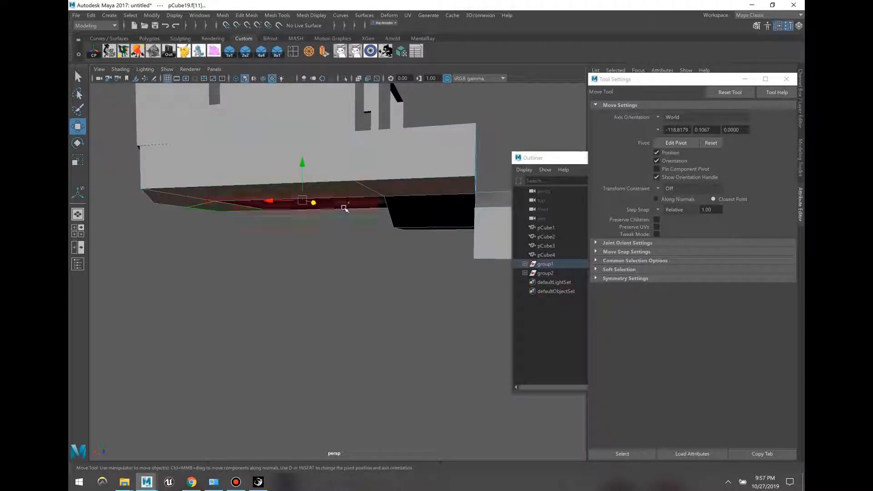
{"action": "left_click", "coordinate": [412, 218], "text": "shift"}
{"action": "left_click_drag", "start_coordinate": [413, 218], "coordinate": [354, 199], "text": "alt"}
{"action": "left_click", "coordinate": [398, 207], "text": "shift"}
{"action": "left_click_drag", "start_coordinate": [262, 195], "coordinate": [245, 191]}
Step: Open the World Space tool window and move it beside the model
{"action": "left_click", "coordinate": [425, 310]}
{"action": "key", "text": "F8"}
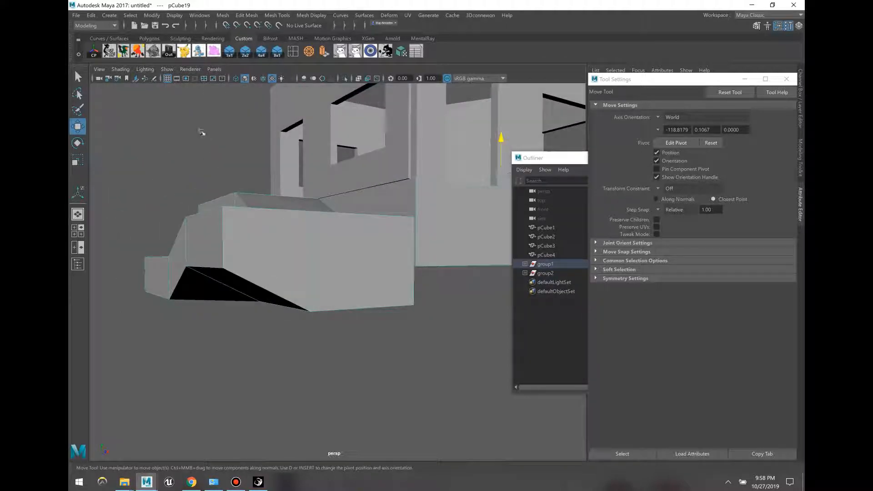
{"action": "left_click", "coordinate": [153, 51]}
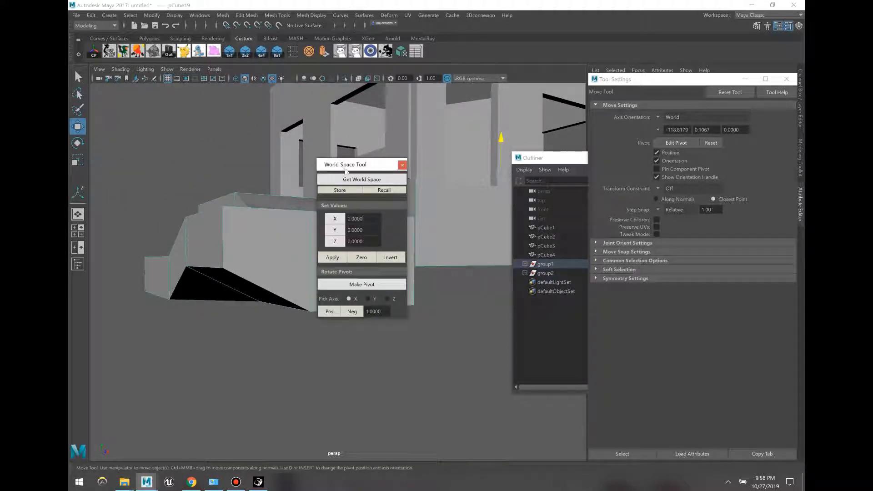
{"action": "left_click_drag", "start_coordinate": [345, 170], "coordinate": [532, 238]}
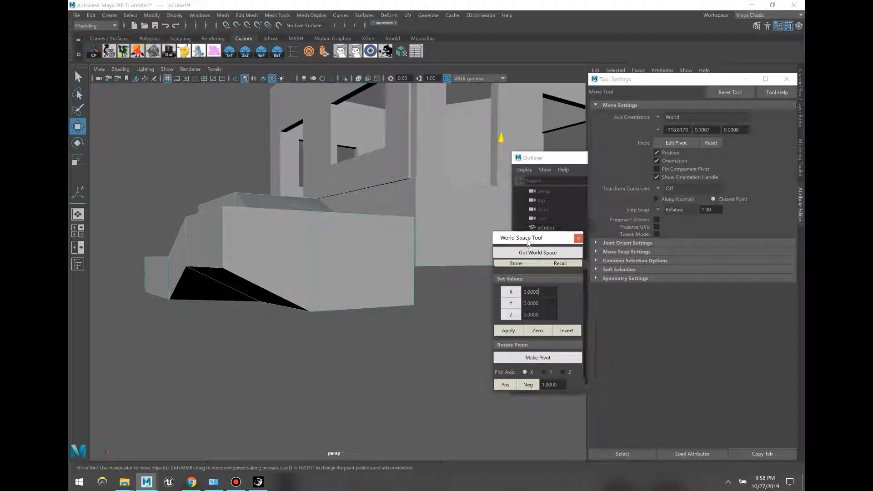
{"action": "mouse_move", "coordinate": [403, 263]}
{"action": "left_mouse_down", "text": "alt"}
{"action": "mouse_move", "coordinate": [426, 265]}
{"action": "mouse_move", "coordinate": [405, 273]}
{"action": "left_mouse_up", "text": "alt"}
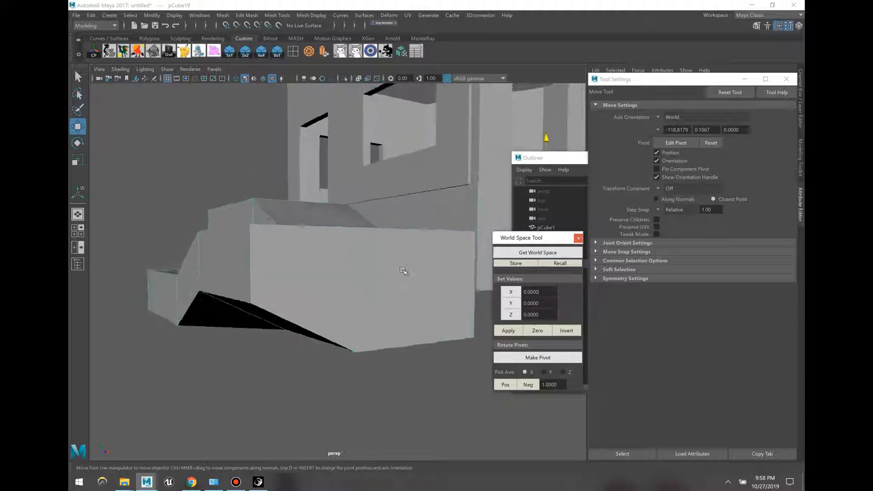
{"action": "left_click", "coordinate": [300, 284]}
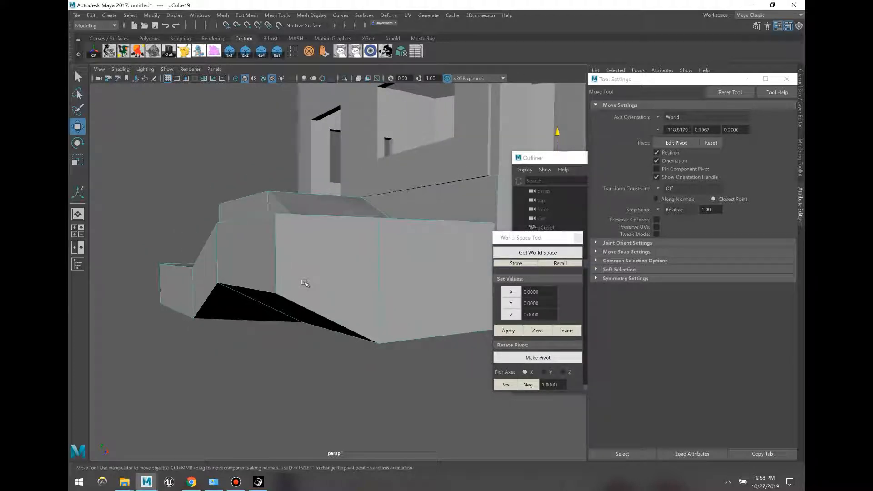
Step: Read the ledge's bottom corner vertex position and test-snap the other corner, then undo
{"action": "key", "text": "F10"}
{"action": "left_click", "coordinate": [243, 291]}
{"action": "left_click_drag", "start_coordinate": [280, 302], "coordinate": [378, 312], "text": "alt"}
{"action": "key", "text": "F9"}
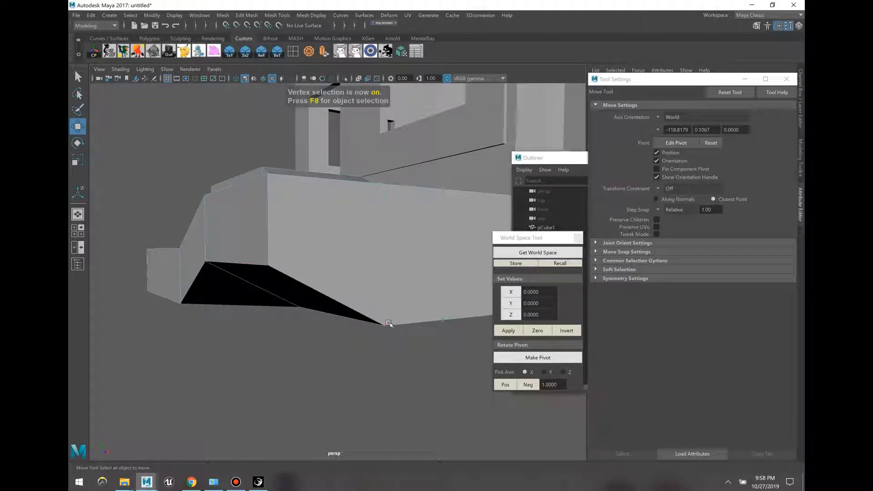
{"action": "left_click", "coordinate": [392, 325]}
{"action": "left_click", "coordinate": [537, 252]}
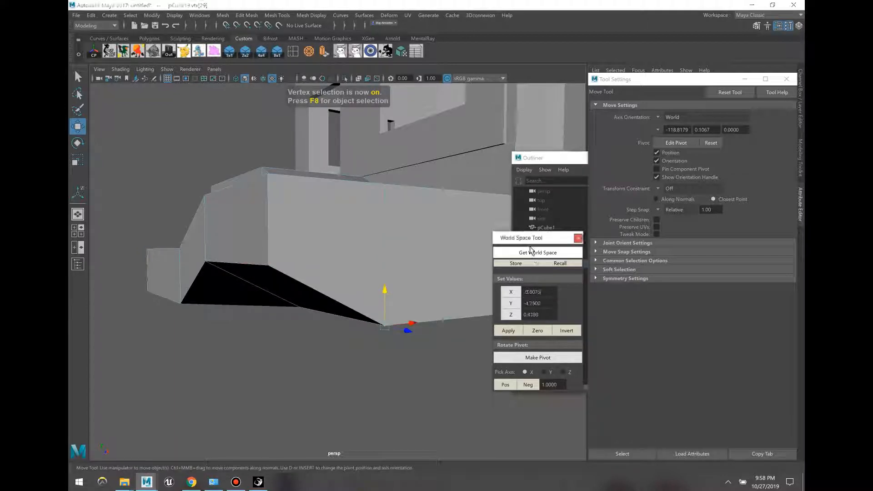
{"action": "left_click_drag", "start_coordinate": [527, 239], "coordinate": [535, 247]}
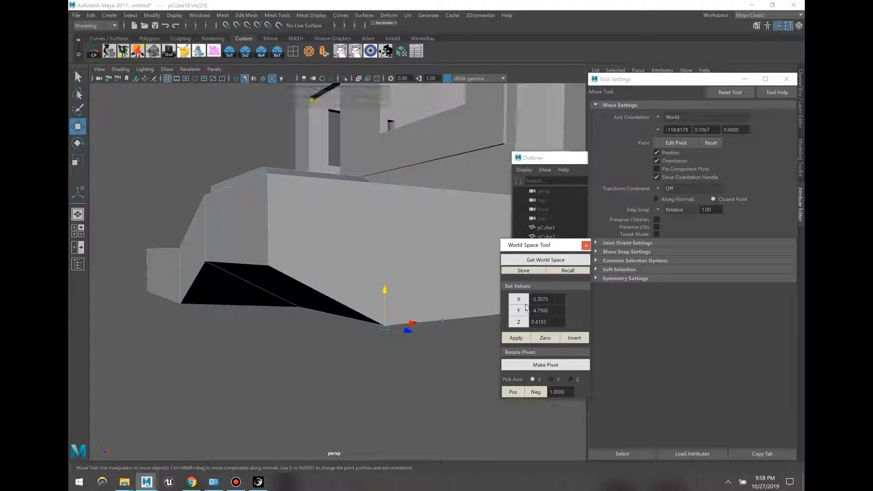
{"action": "left_click", "coordinate": [268, 266]}
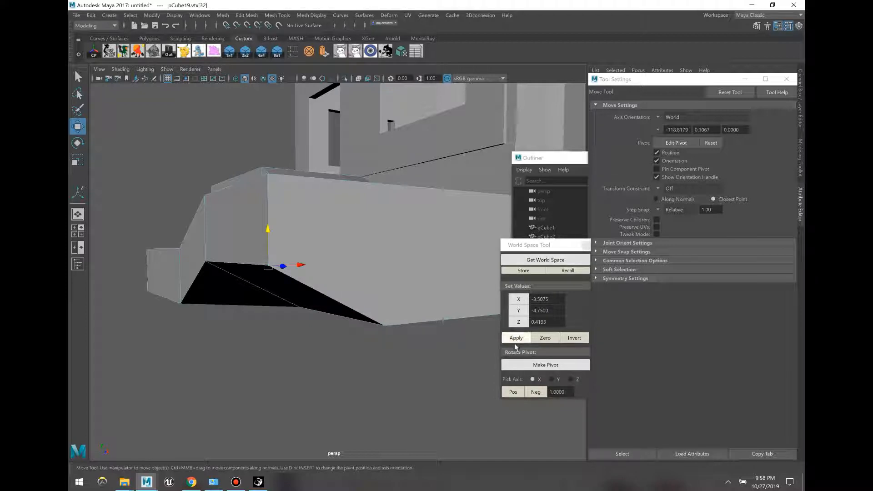
{"action": "left_click", "coordinate": [515, 339]}
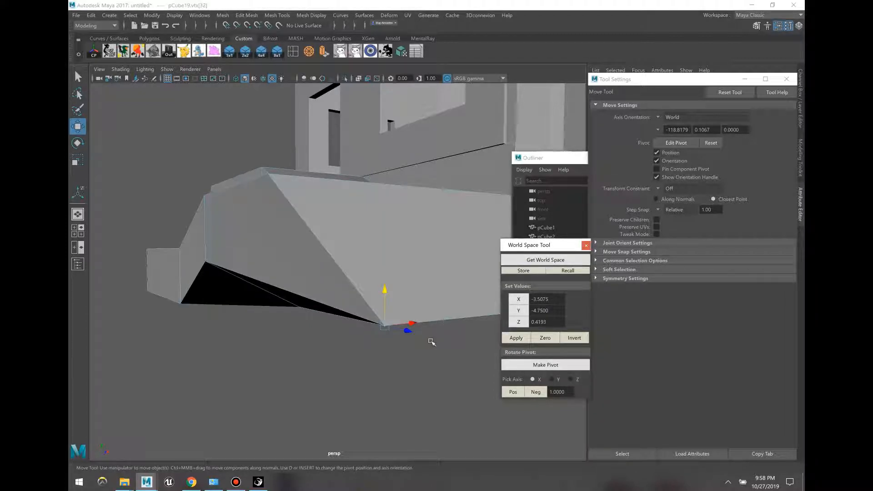
{"action": "left_click", "coordinate": [534, 3]}
{"action": "key", "text": "ctrl+z"}
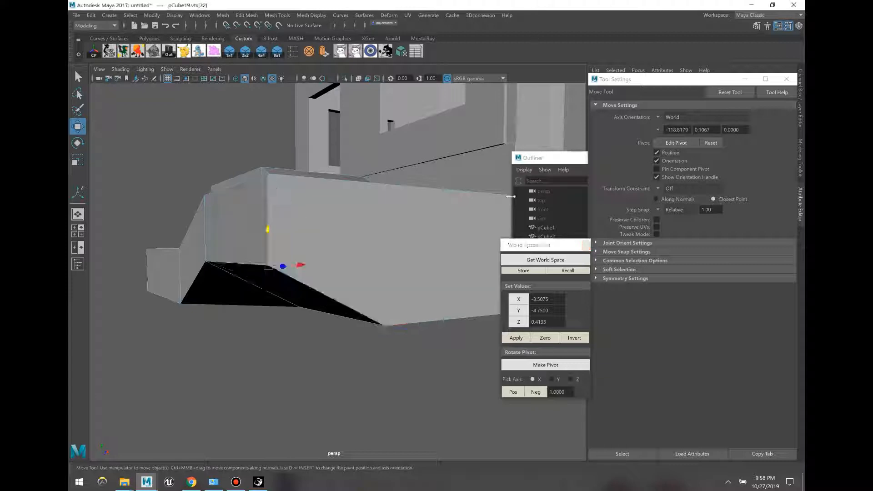
Step: Set the other bottom corner vertex to Y -4.75 to flatten the underside
{"action": "left_click_drag", "start_coordinate": [459, 323], "coordinate": [322, 271], "text": "alt"}
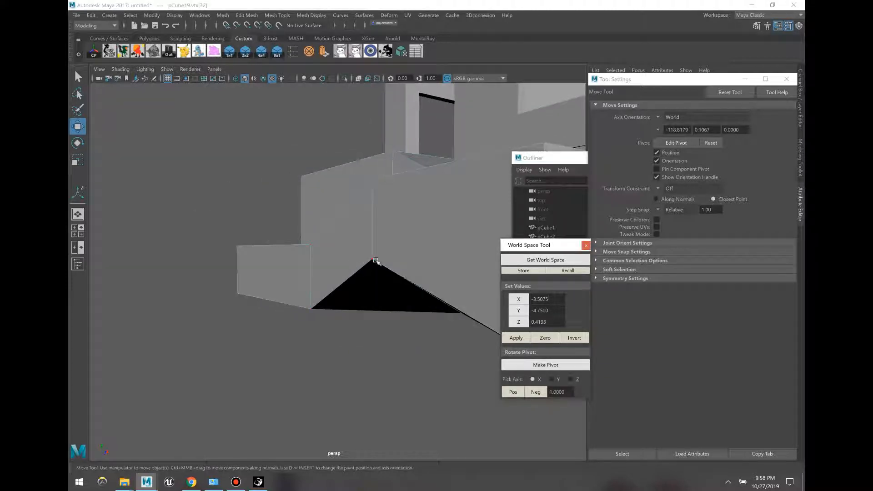
{"action": "left_click", "coordinate": [501, 301]}
{"action": "left_click", "coordinate": [519, 311]}
{"action": "left_click_drag", "start_coordinate": [380, 298], "coordinate": [403, 309], "text": "alt"}
{"action": "key", "text": "F8"}
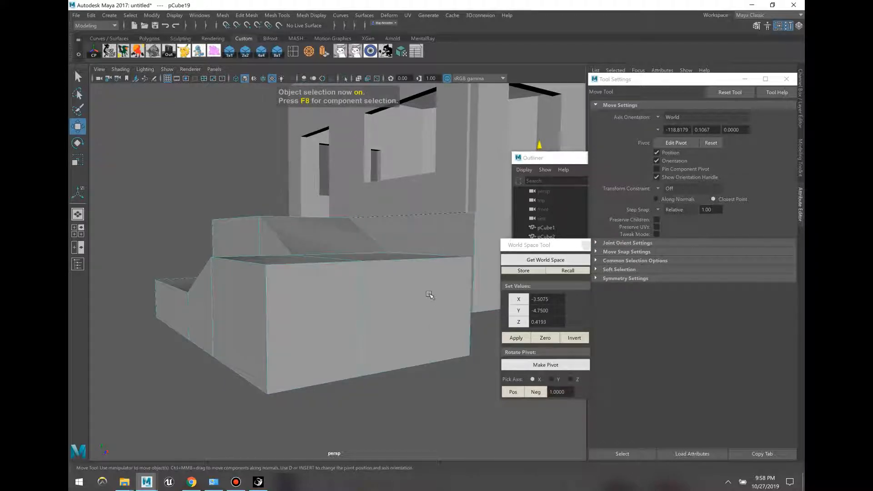
Step: Read the wall face's world position, Z 0.4965, with the World Space tool
{"action": "scroll", "coordinate": [421, 325], "scroll_direction": "up", "scroll_amount": 5}
{"action": "left_click_drag", "start_coordinate": [421, 327], "coordinate": [417, 296], "text": "alt"}
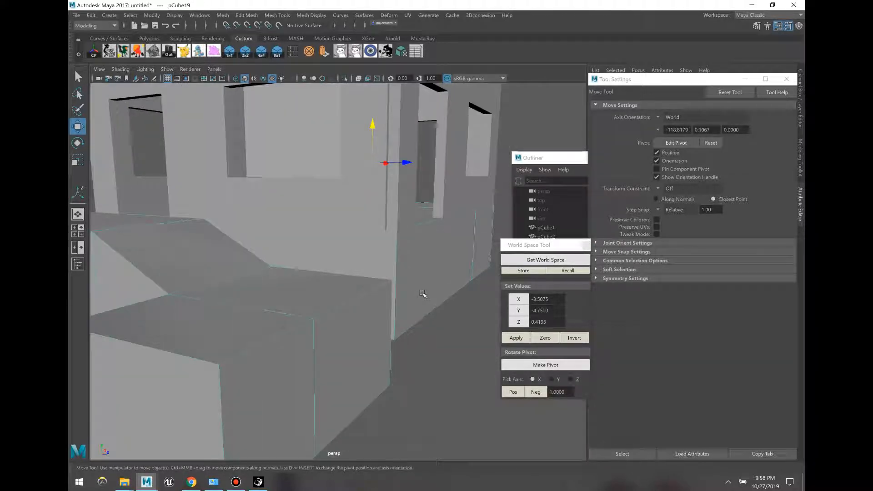
{"action": "key", "text": "F11"}
{"action": "left_click", "coordinate": [432, 277]}
{"action": "left_click_drag", "start_coordinate": [376, 315], "coordinate": [434, 298], "text": "alt"}
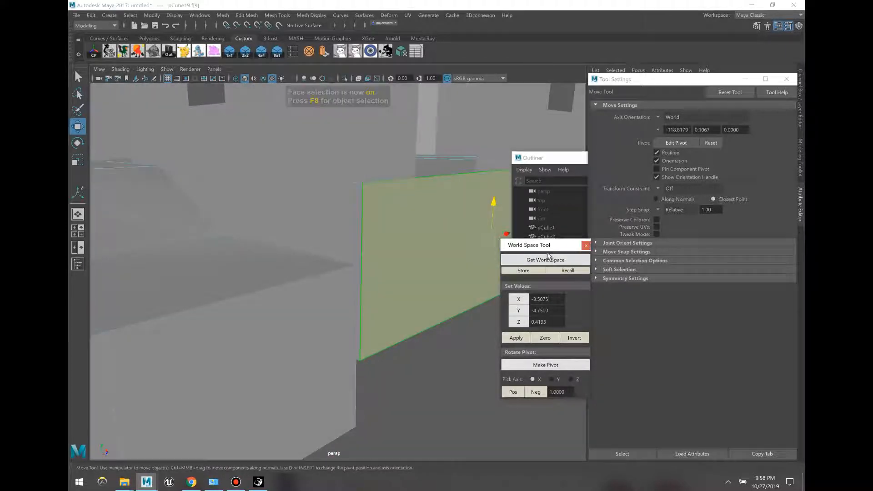
{"action": "left_click", "coordinate": [547, 261]}
Step: Test-snap the box's side faces to the stored X and Z, undoing both attempts
{"action": "left_click_drag", "start_coordinate": [331, 298], "coordinate": [362, 304], "text": "alt"}
{"action": "left_click", "coordinate": [362, 304]}
{"action": "left_click", "coordinate": [264, 343], "text": "shift"}
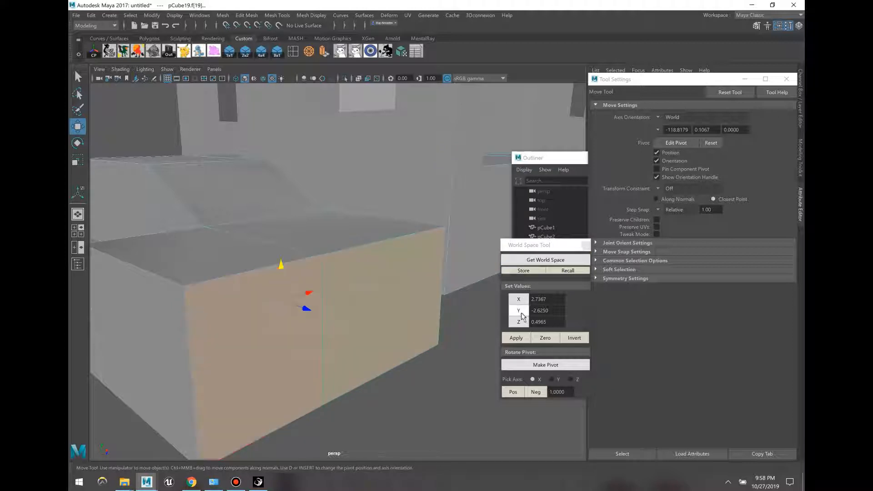
{"action": "left_click", "coordinate": [520, 300]}
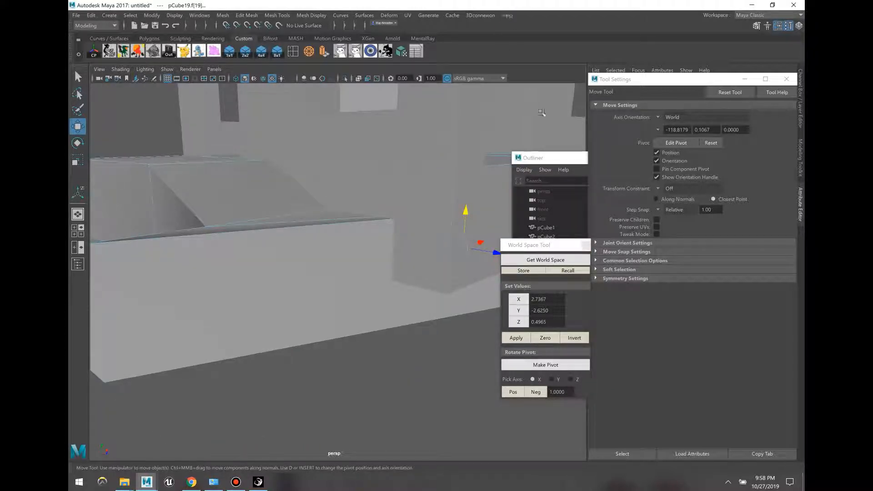
{"action": "key", "text": "ctrl+z"}
{"action": "left_click", "coordinate": [521, 323]}
{"action": "mouse_move", "coordinate": [407, 306]}
{"action": "left_mouse_down", "text": "alt"}
{"action": "mouse_move", "coordinate": [445, 321]}
{"action": "mouse_move", "coordinate": [419, 318]}
{"action": "mouse_move", "coordinate": [383, 285]}
{"action": "mouse_move", "coordinate": [369, 213]}
{"action": "mouse_move", "coordinate": [395, 285]}
{"action": "mouse_move", "coordinate": [452, 300]}
{"action": "mouse_move", "coordinate": [518, 282]}
{"action": "mouse_move", "coordinate": [444, 261]}
{"action": "mouse_move", "coordinate": [384, 192]}
{"action": "mouse_move", "coordinate": [399, 187]}
{"action": "left_mouse_up", "text": "alt"}
{"action": "left_click", "coordinate": [436, 311]}
{"action": "key", "text": "ctrl+z"}
{"action": "key", "text": "ctrl+z"}
Step: In wireframe, snap the step's two end faces to Z 0.4965, then return to shaded
{"action": "key", "text": "4"}
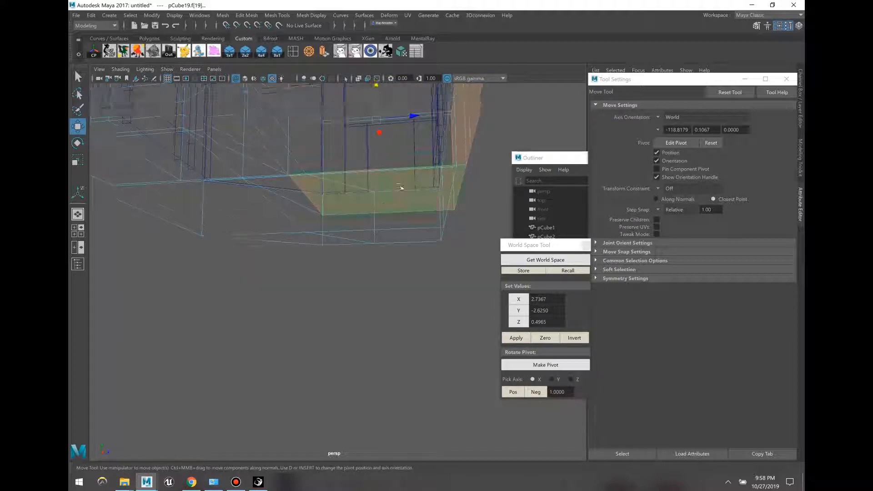
{"action": "double_click", "coordinate": [409, 191], "text": "shift"}
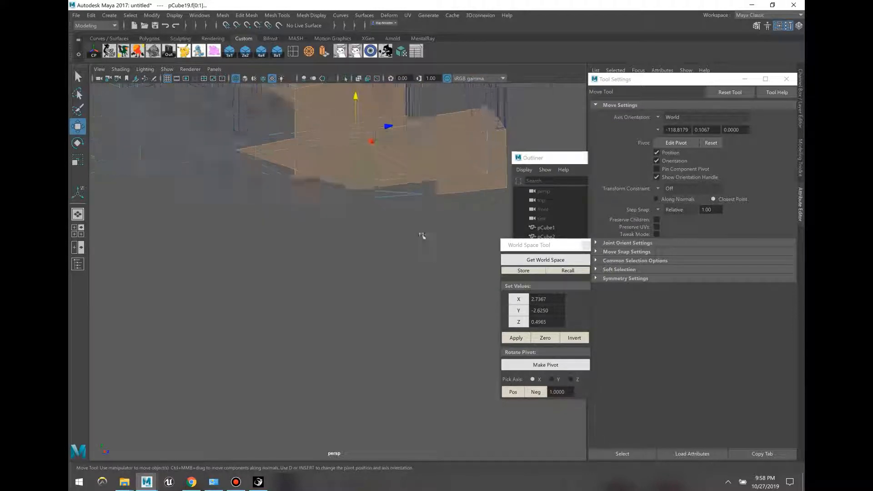
{"action": "left_click_drag", "start_coordinate": [422, 236], "coordinate": [343, 220], "text": "alt"}
{"action": "left_click", "coordinate": [318, 181]}
{"action": "middle_click_drag", "start_coordinate": [343, 220], "coordinate": [317, 342], "text": "alt"}
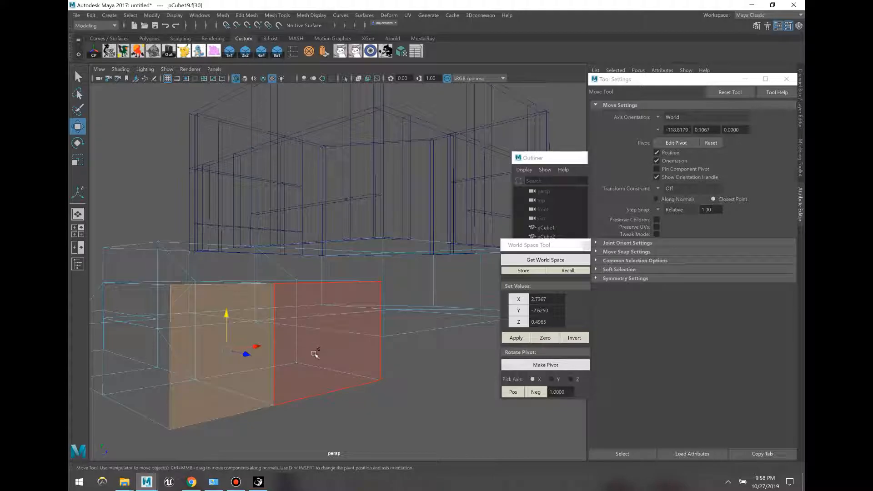
{"action": "left_click", "coordinate": [314, 354], "text": "shift"}
{"action": "left_click", "coordinate": [519, 322]}
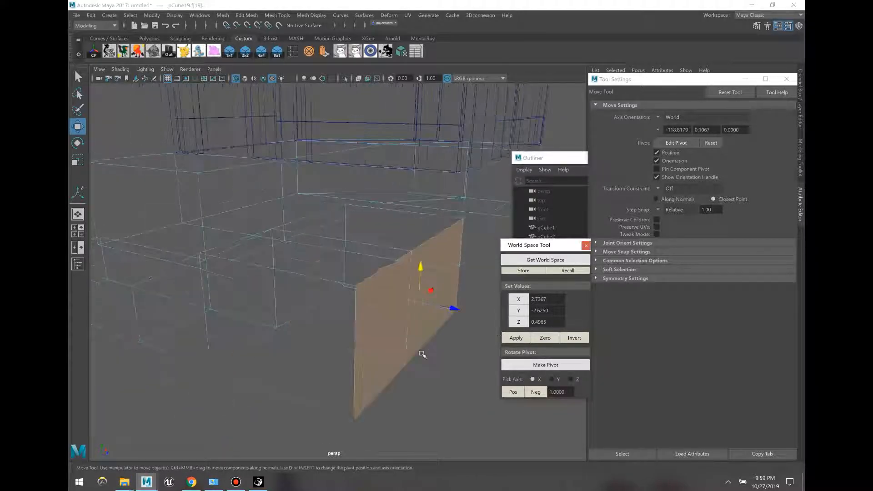
{"action": "key", "text": "5"}
{"action": "key", "text": "F8"}
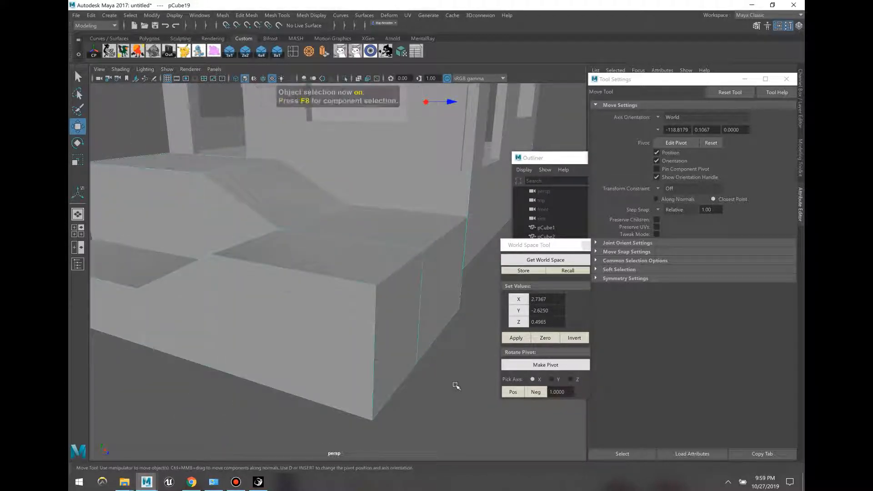
{"action": "left_click_drag", "start_coordinate": [456, 385], "coordinate": [412, 306], "text": "alt"}
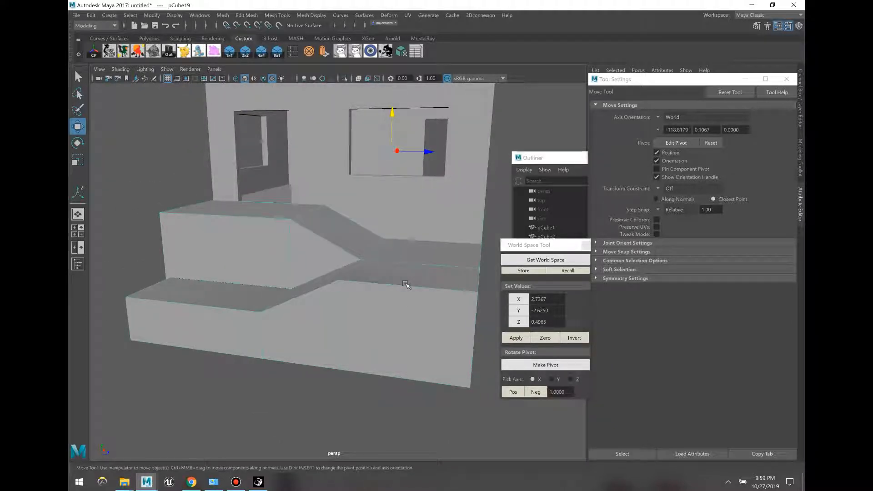
Step: Cancel the save dialog, clear the selection, and open the Create menu's polygon primitives
{"action": "mouse_move", "coordinate": [406, 284]}
{"action": "left_mouse_down", "text": "alt"}
{"action": "mouse_move", "coordinate": [448, 287]}
{"action": "mouse_move", "coordinate": [456, 318]}
{"action": "mouse_move", "coordinate": [336, 327]}
{"action": "mouse_move", "coordinate": [397, 341]}
{"action": "mouse_move", "coordinate": [366, 265]}
{"action": "mouse_move", "coordinate": [302, 298]}
{"action": "mouse_move", "coordinate": [301, 265]}
{"action": "mouse_move", "coordinate": [414, 286]}
{"action": "left_mouse_up", "text": "alt"}
{"action": "key", "text": "q"}
{"action": "key", "text": "ctrl+s"}
{"action": "left_click", "coordinate": [319, 198]}
{"action": "key", "text": "w"}
{"action": "left_click", "coordinate": [335, 326]}
{"action": "left_click", "coordinate": [397, 340]}
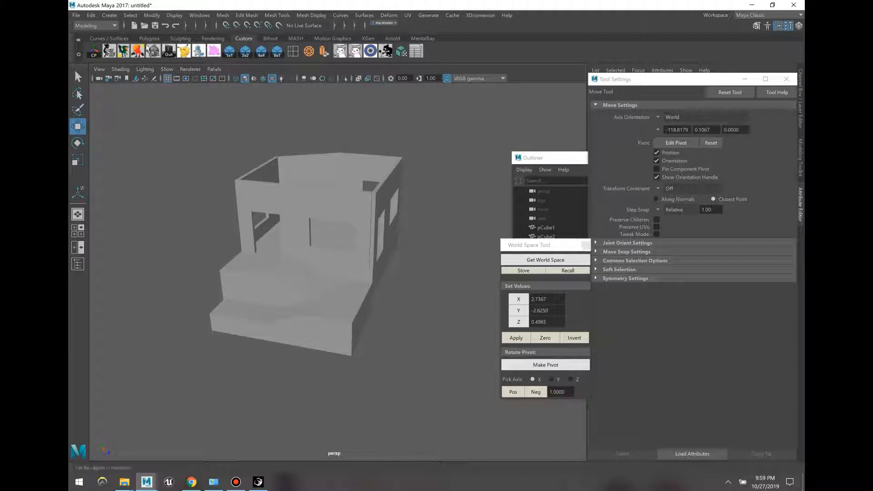
{"action": "left_click", "coordinate": [109, 16]}
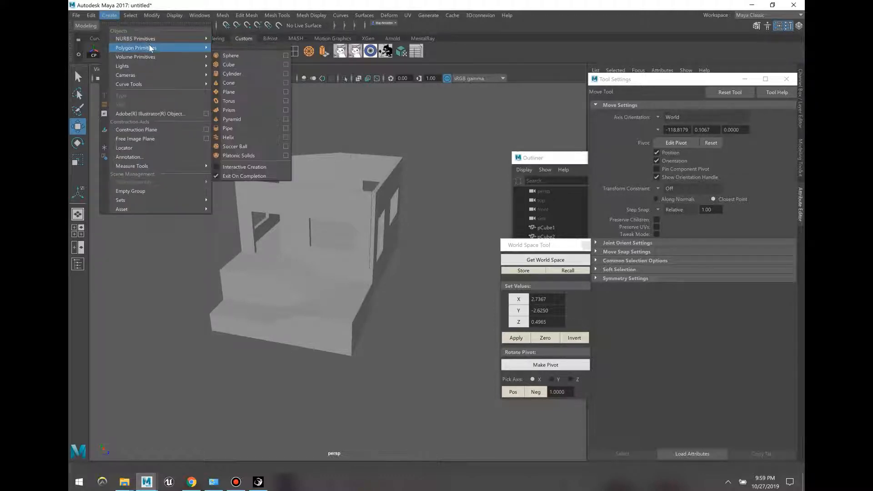
Step: Create a 20 by 20 polygon plane from the Plane option box
{"action": "mouse_move", "coordinate": [172, 48]}
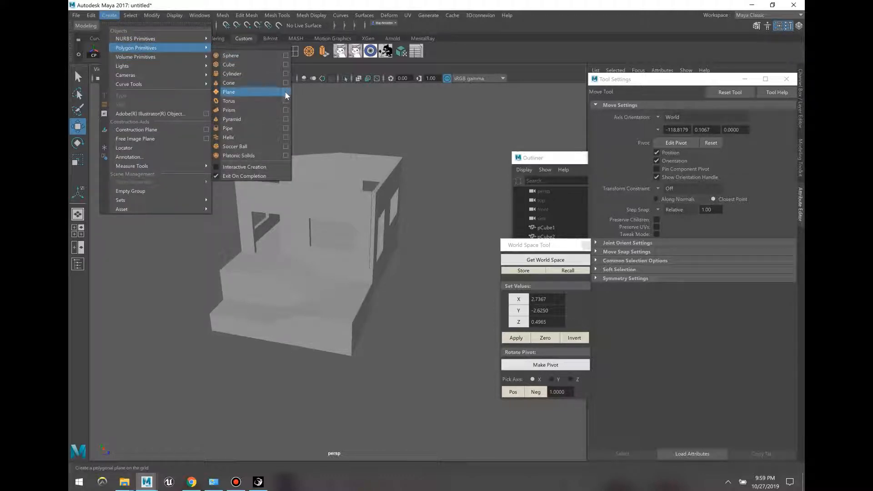
{"action": "left_click", "coordinate": [285, 92]}
{"action": "left_click_drag", "start_coordinate": [459, 199], "coordinate": [432, 235]}
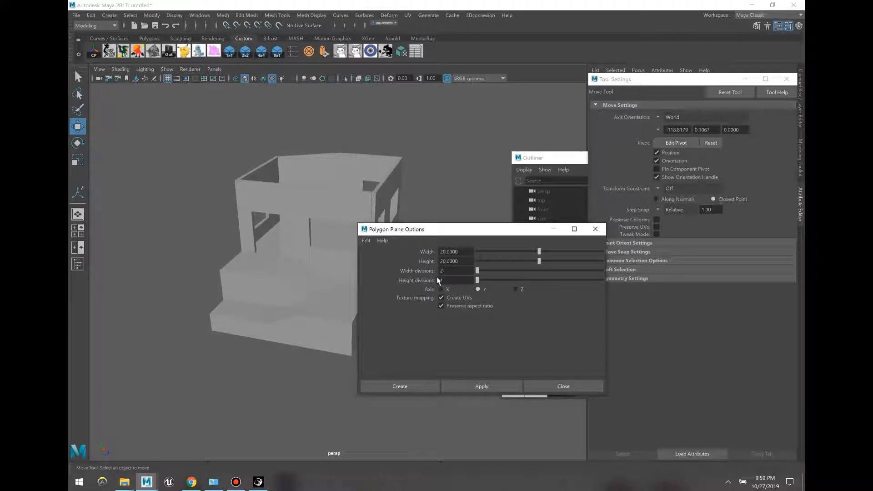
{"action": "left_click", "coordinate": [404, 385]}
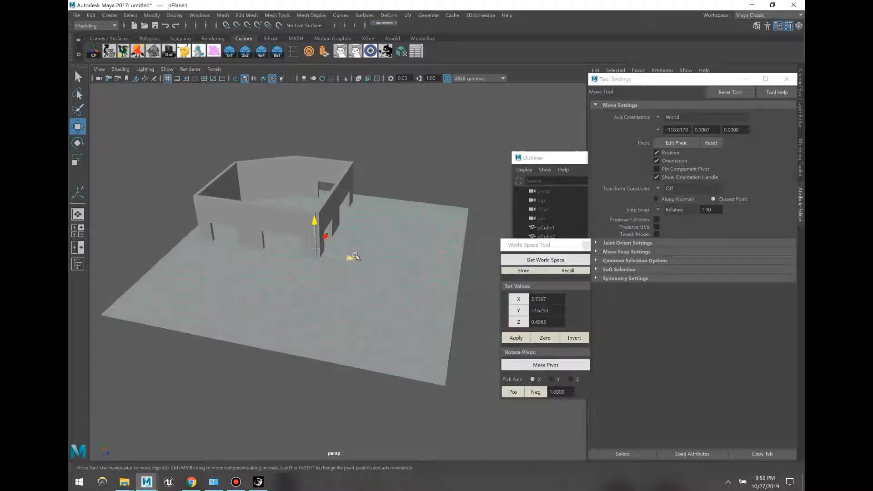
Step: Move the plane down under the house and slide it along X
{"action": "left_click_drag", "start_coordinate": [316, 249], "coordinate": [292, 352]}
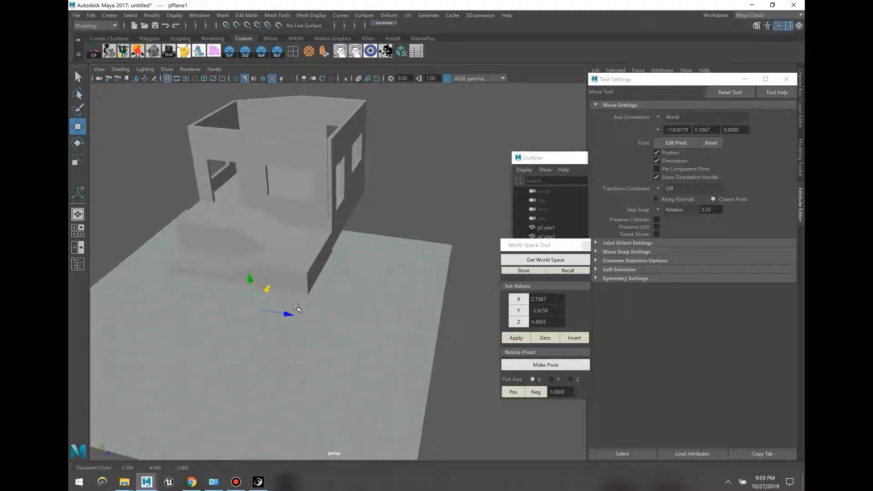
{"action": "left_click_drag", "start_coordinate": [297, 308], "coordinate": [304, 225], "text": "alt"}
{"action": "left_click_drag", "start_coordinate": [304, 219], "coordinate": [380, 226]}
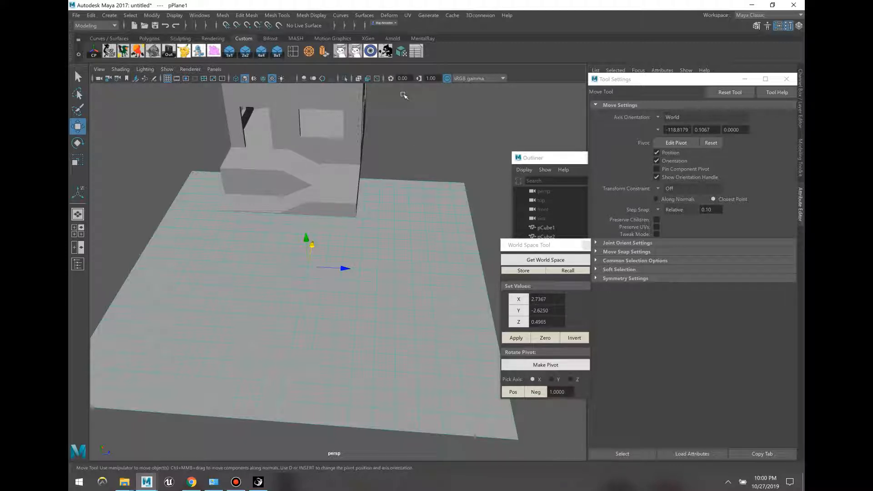
Step: Use the Sculpt Geometry Tool's Pull brush to paint a ring-shaped wave on the plane
{"action": "left_click", "coordinate": [387, 57]}
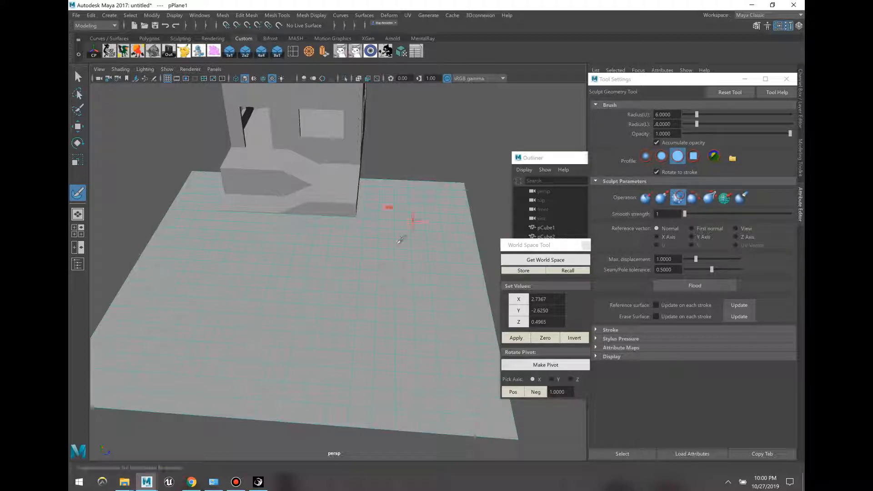
{"action": "left_click", "coordinate": [660, 200]}
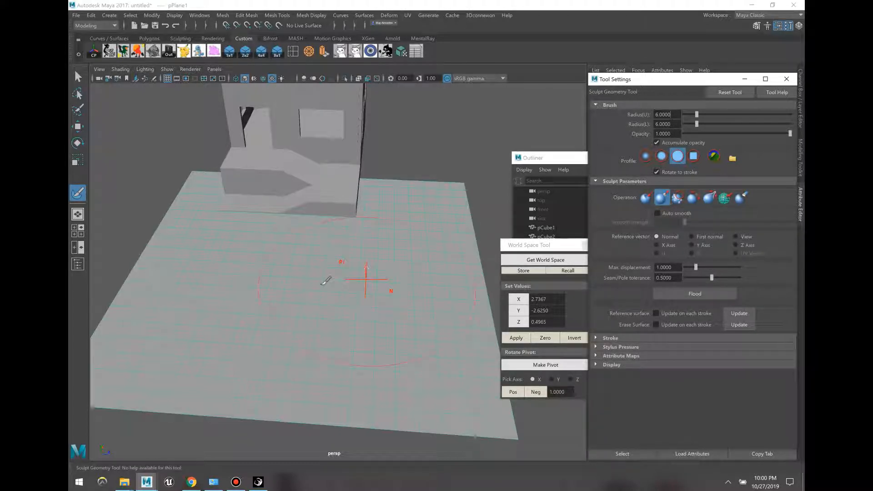
{"action": "left_click_drag", "start_coordinate": [322, 285], "coordinate": [324, 285]}
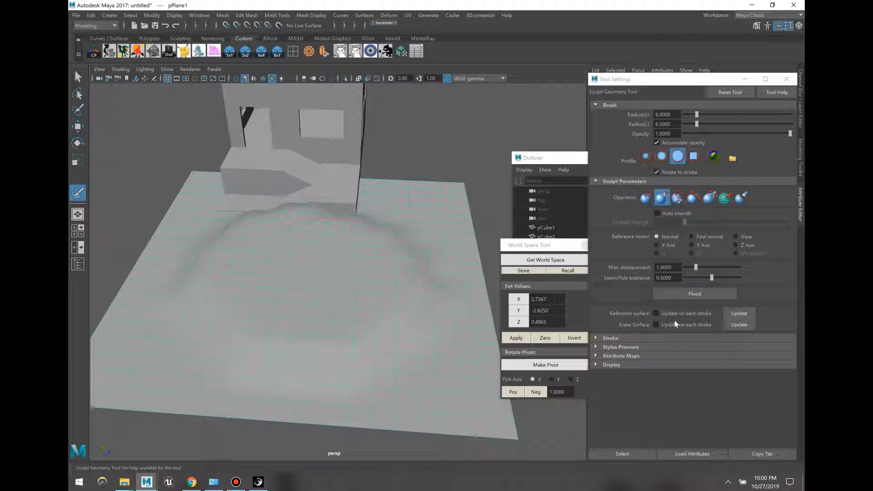
{"action": "left_click", "coordinate": [739, 313]}
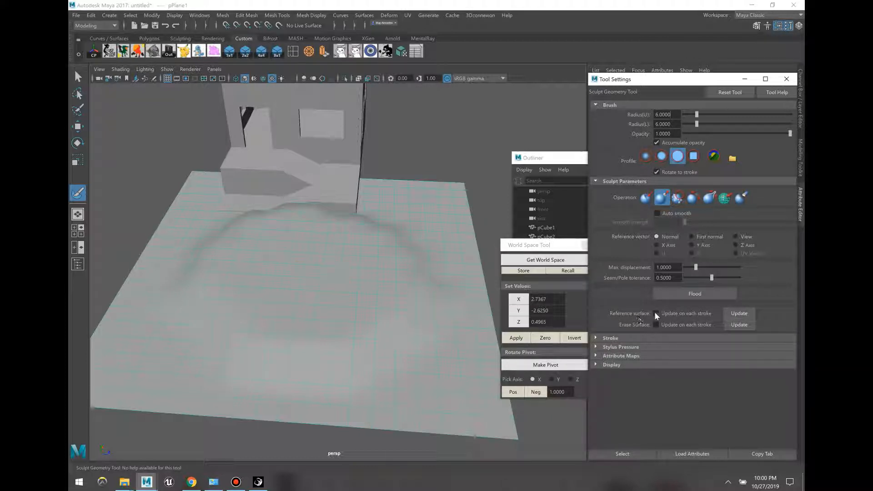
{"action": "left_click", "coordinate": [327, 273]}
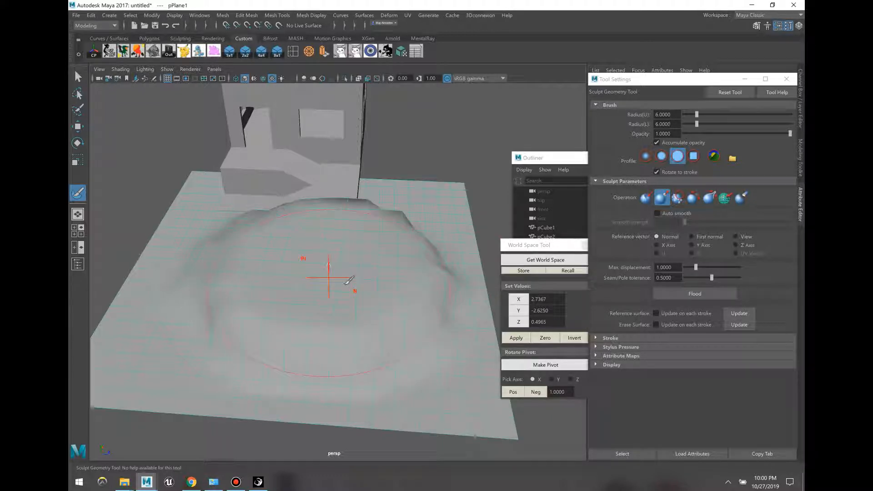
Step: Undo the trial dome strokes and switch the sculpt brush to Smooth
{"action": "key", "text": "ctrl+z"}
{"action": "left_click", "coordinate": [653, 316]}
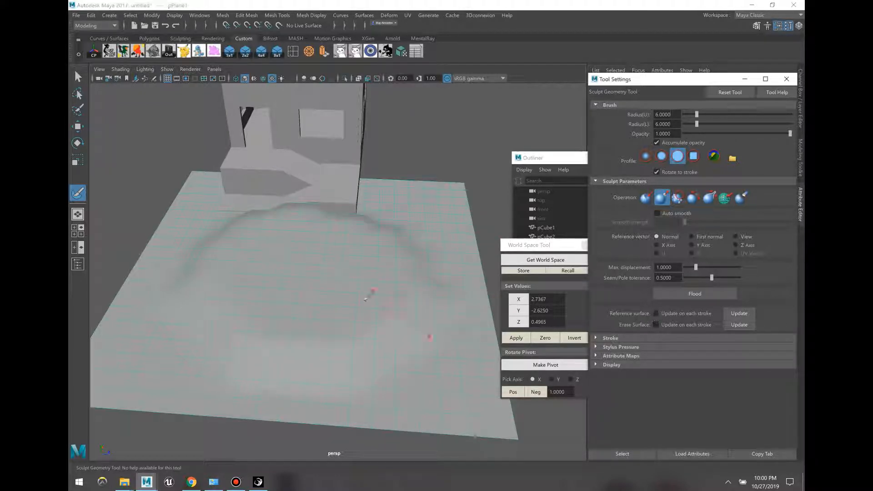
{"action": "left_click", "coordinate": [301, 280]}
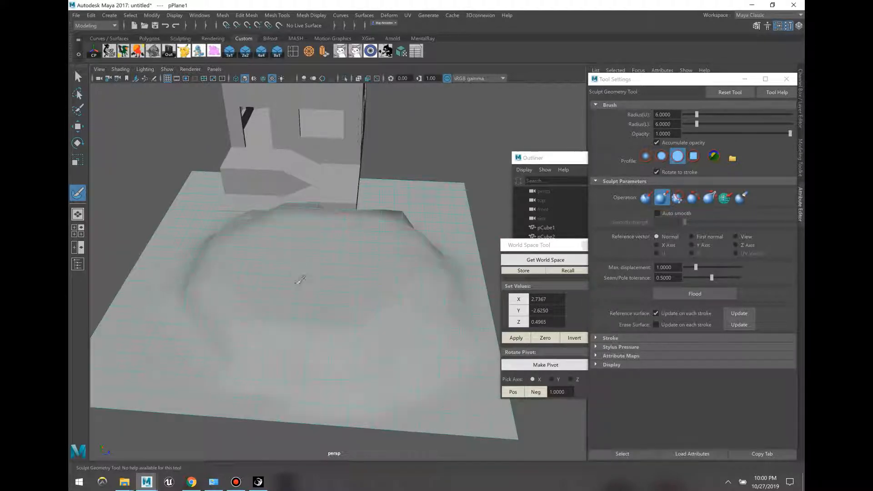
{"action": "key", "text": "ctrl+z"}
{"action": "left_click", "coordinate": [730, 314]}
{"action": "left_click", "coordinate": [330, 285]}
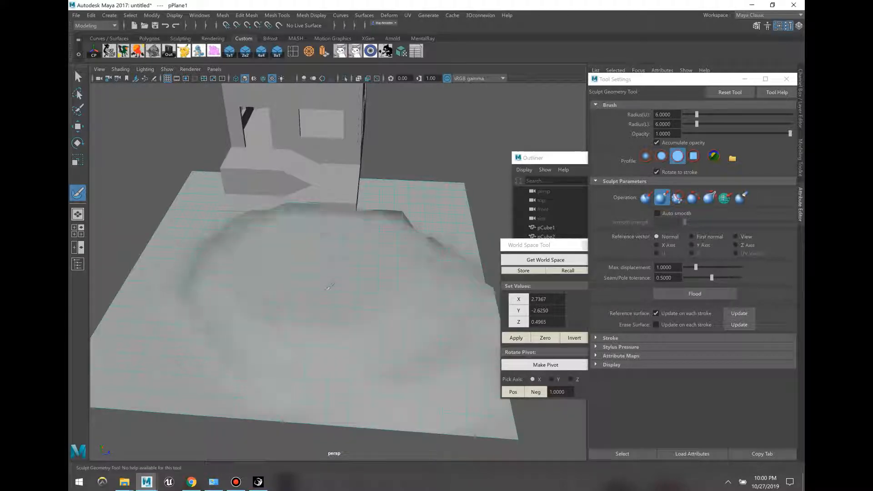
{"action": "key", "text": "ctrl+z"}
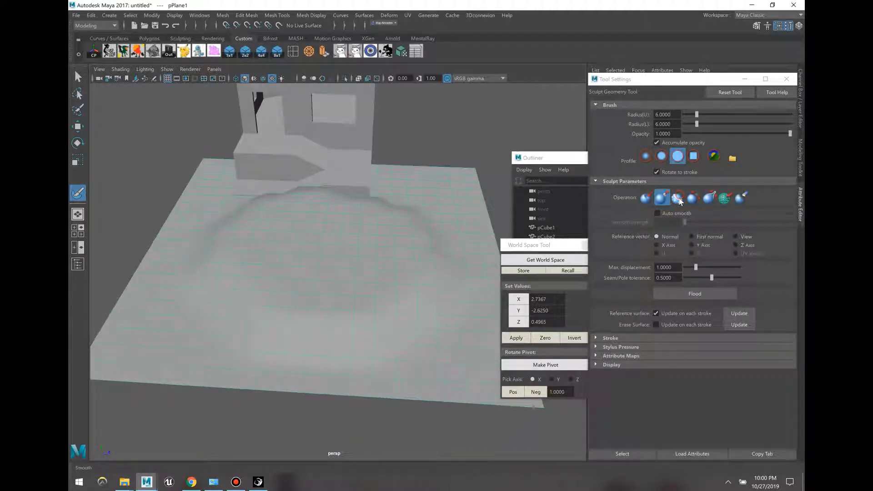
{"action": "left_click", "coordinate": [678, 198]}
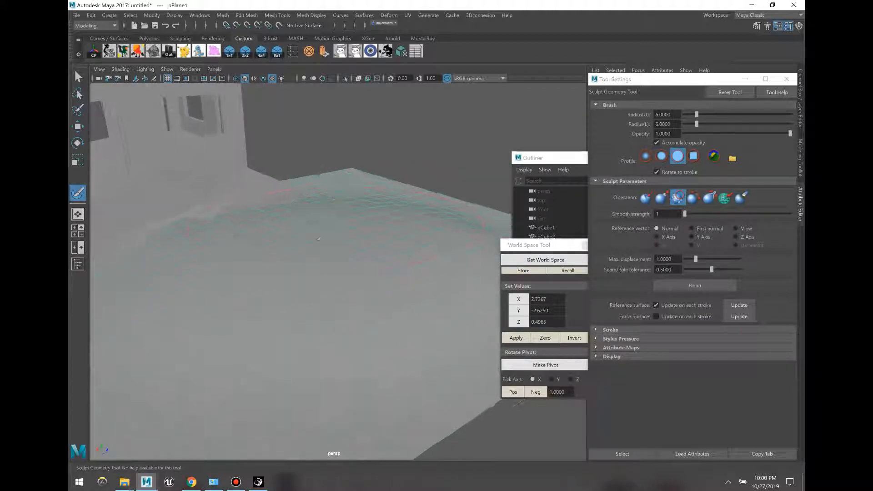
Step: Lower the first plane slightly, create a 60-unit plane with 20×20 divisions, and shift it along X
{"action": "key", "text": "w"}
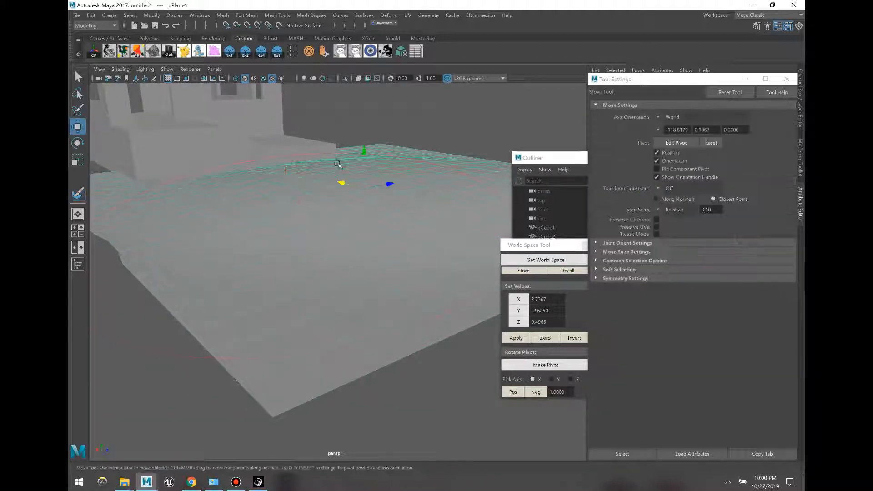
{"action": "left_click_drag", "start_coordinate": [366, 154], "coordinate": [365, 159]}
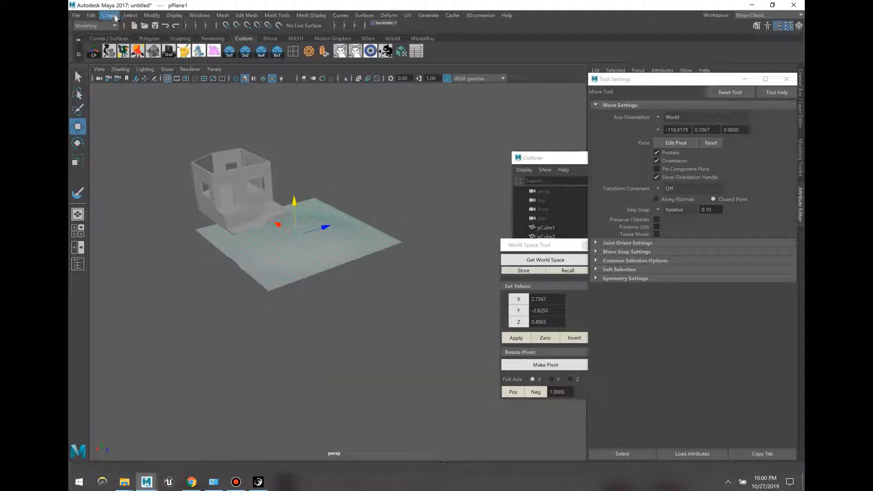
{"action": "left_click", "coordinate": [109, 15]}
{"action": "mouse_move", "coordinate": [197, 48]}
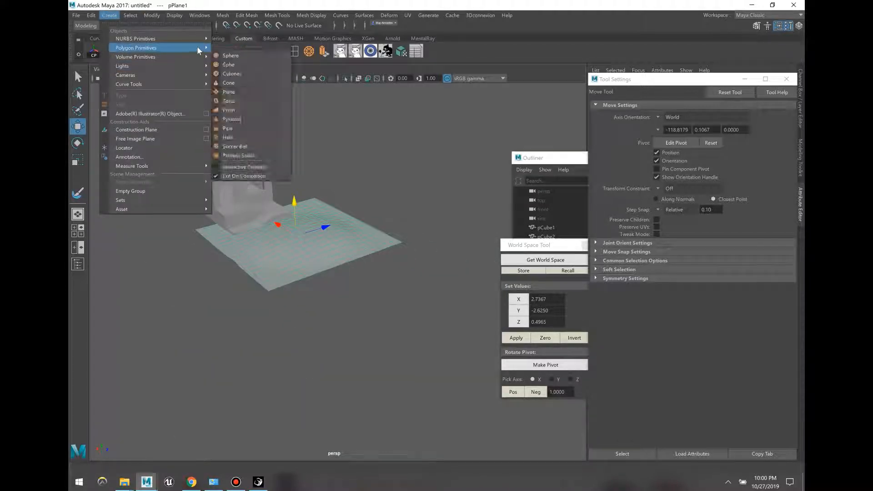
{"action": "left_click", "coordinate": [285, 92]}
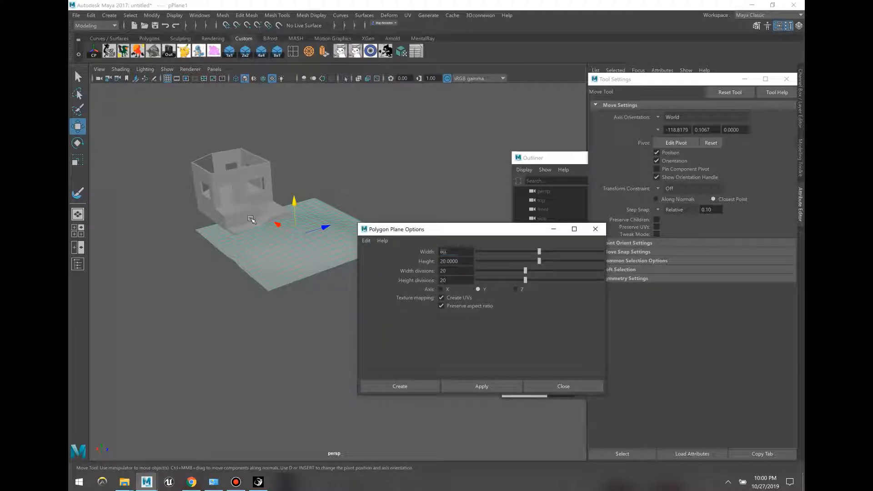
{"action": "type", "text": "60"}
{"action": "key", "text": "Tab"}
{"action": "left_click", "coordinate": [394, 385]}
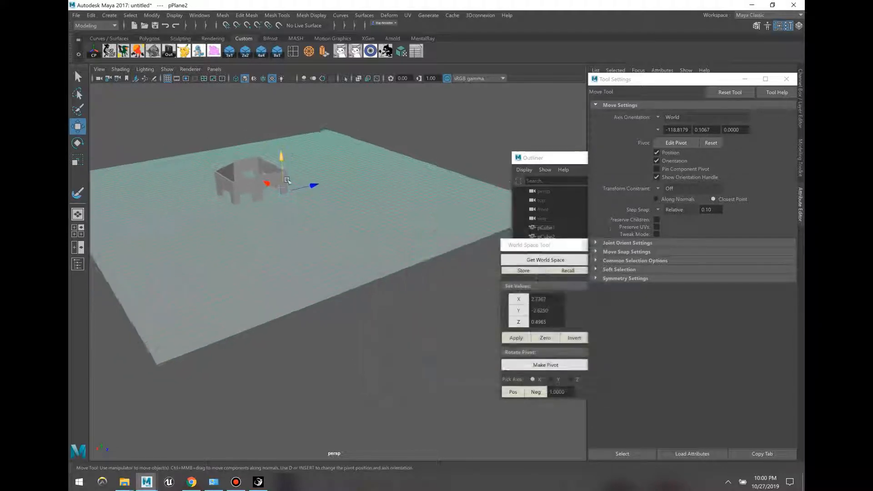
{"action": "left_click_drag", "start_coordinate": [275, 189], "coordinate": [347, 217]}
{"action": "scroll", "coordinate": [334, 316], "scroll_direction": "up", "scroll_amount": 2}
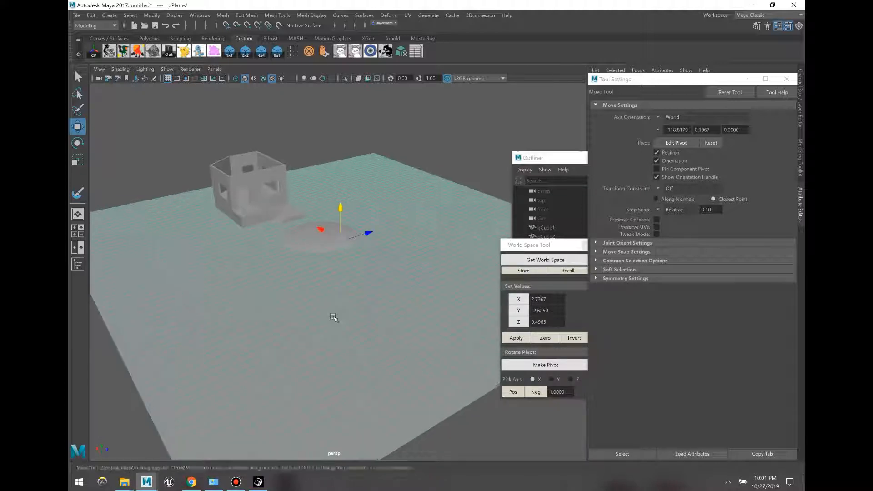
Step: Sculpt pPlane2 with the Pull and Push brushes, raising a circular mound and a ring crater
{"action": "key", "text": "F9"}
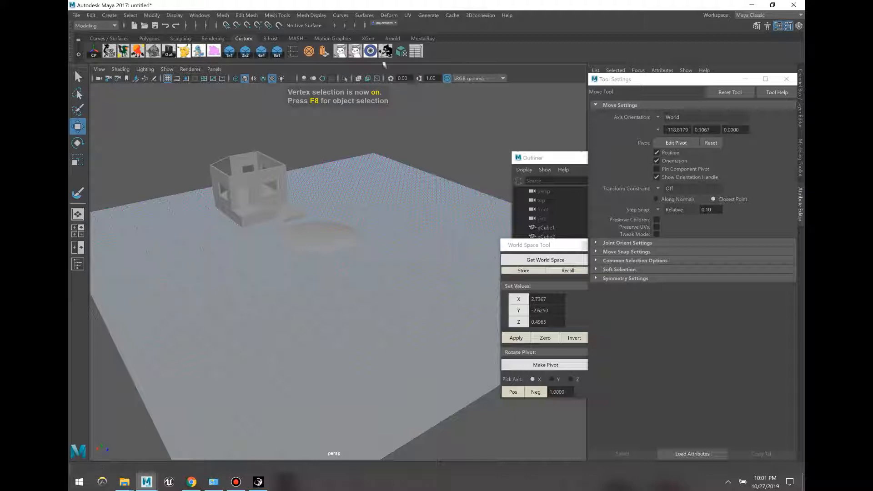
{"action": "key", "text": "y"}
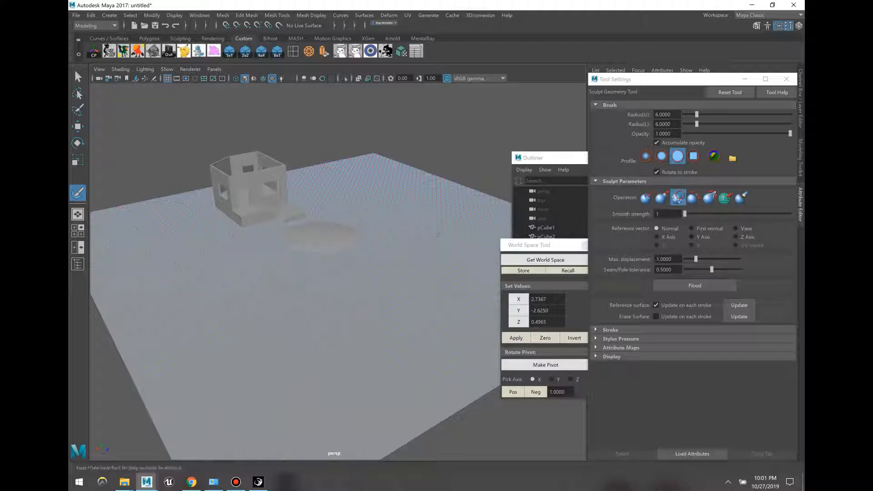
{"action": "key", "text": "F8"}
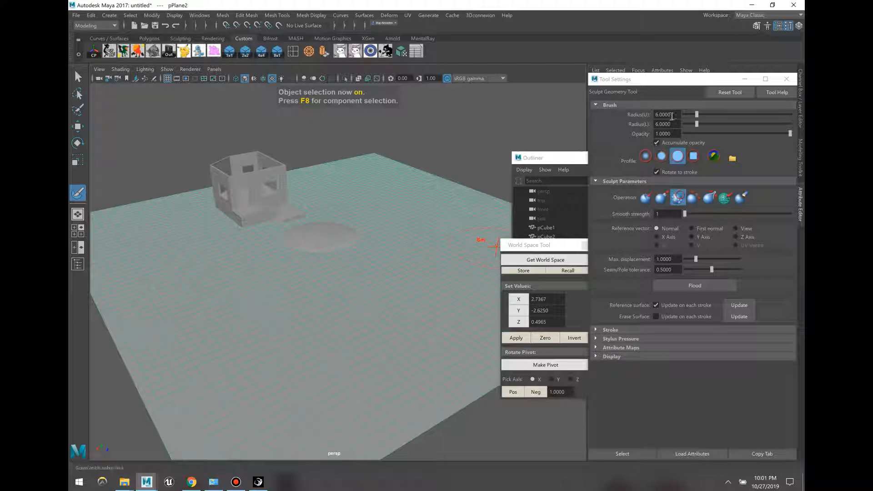
{"action": "left_click_drag", "start_coordinate": [326, 303], "coordinate": [470, 259], "text": "alt"}
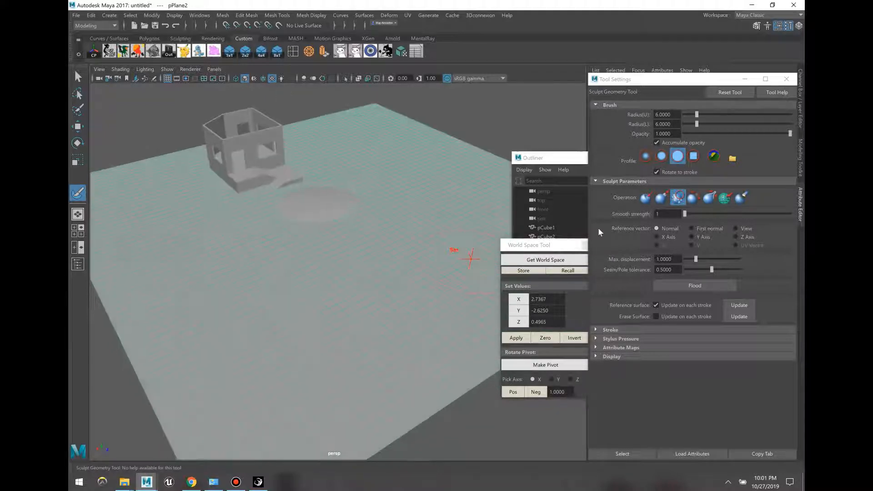
{"action": "left_click", "coordinate": [660, 199]}
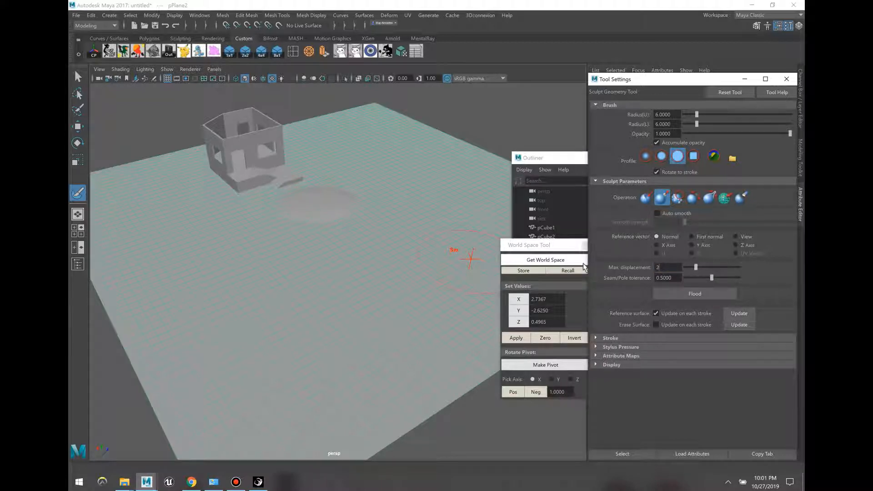
{"action": "left_click_drag", "start_coordinate": [394, 292], "coordinate": [371, 295], "text": "alt"}
{"action": "mouse_move", "coordinate": [283, 266]}
{"action": "left_mouse_down"}
{"action": "mouse_move", "coordinate": [274, 292]}
{"action": "mouse_move", "coordinate": [268, 282]}
{"action": "mouse_move", "coordinate": [410, 239]}
{"action": "mouse_move", "coordinate": [400, 220]}
{"action": "mouse_move", "coordinate": [355, 235]}
{"action": "mouse_move", "coordinate": [365, 219]}
{"action": "mouse_move", "coordinate": [454, 239]}
{"action": "left_mouse_up"}
{"action": "left_click", "coordinate": [645, 197]}
{"action": "left_click", "coordinate": [662, 197]}
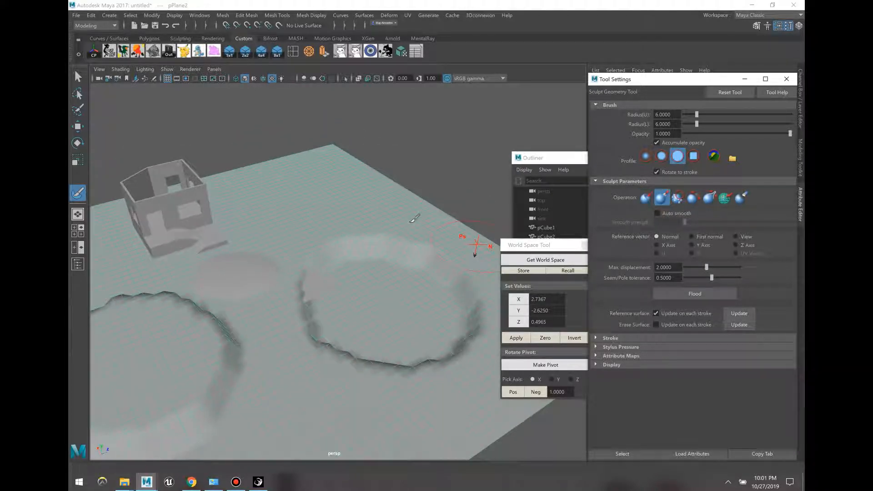
{"action": "mouse_move", "coordinate": [325, 201]}
{"action": "left_mouse_down"}
{"action": "mouse_move", "coordinate": [268, 218]}
{"action": "mouse_move", "coordinate": [309, 207]}
{"action": "mouse_move", "coordinate": [333, 220]}
{"action": "left_mouse_up"}
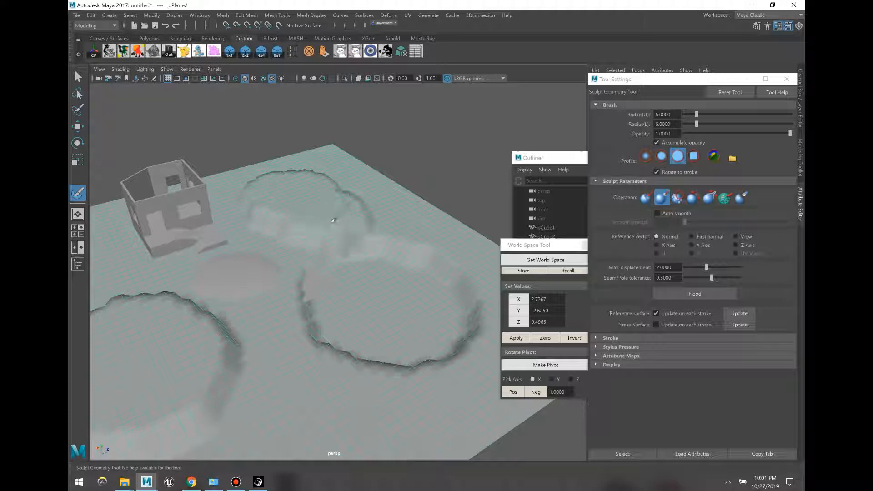
Step: Smooth the ridge between the craters and their rims into gentle rolling waves
{"action": "left_click", "coordinate": [677, 199]}
{"action": "left_click_drag", "start_coordinate": [409, 246], "coordinate": [363, 235]}
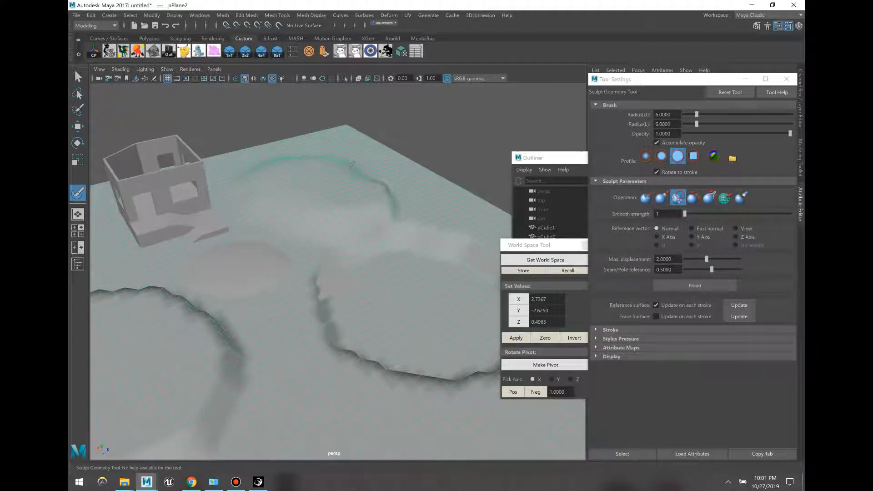
{"action": "mouse_move", "coordinate": [317, 278]}
{"action": "left_mouse_down"}
{"action": "mouse_move", "coordinate": [399, 353]}
{"action": "mouse_move", "coordinate": [463, 362]}
{"action": "mouse_move", "coordinate": [489, 357]}
{"action": "mouse_move", "coordinate": [473, 277]}
{"action": "left_mouse_up"}
{"action": "scroll", "coordinate": [396, 273], "scroll_direction": "down", "scroll_amount": 2}
{"action": "left_click_drag", "start_coordinate": [273, 278], "coordinate": [171, 283]}
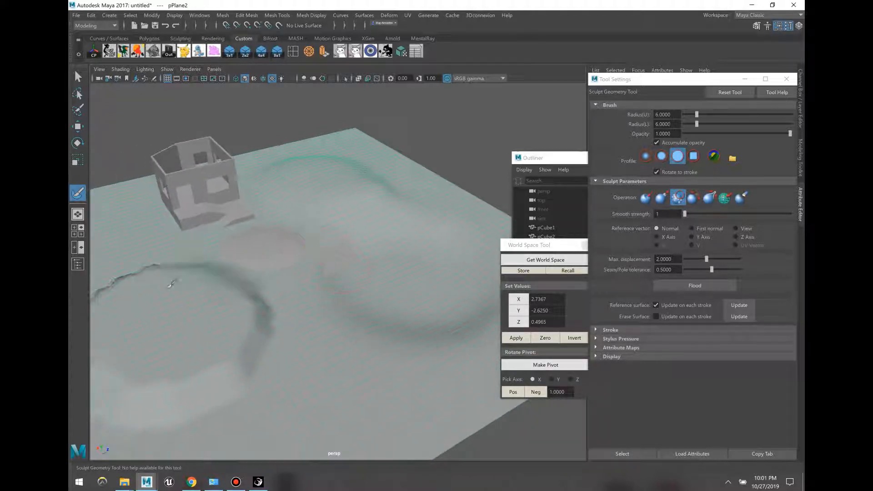
{"action": "middle_click_drag", "start_coordinate": [171, 282], "coordinate": [197, 288], "text": "alt"}
{"action": "left_click_drag", "start_coordinate": [197, 288], "coordinate": [245, 361]}
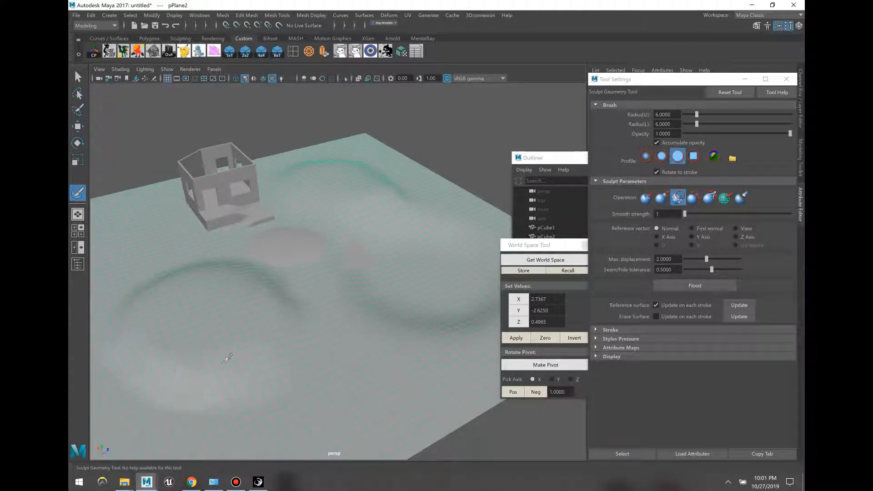
{"action": "middle_click_drag", "start_coordinate": [400, 254], "coordinate": [366, 260], "text": "alt"}
{"action": "scroll", "coordinate": [366, 261], "scroll_direction": "up", "scroll_amount": 1}
Step: Move slab pCube20 to a picked terrain vertex's world position using Get World Space
{"action": "key", "text": "w"}
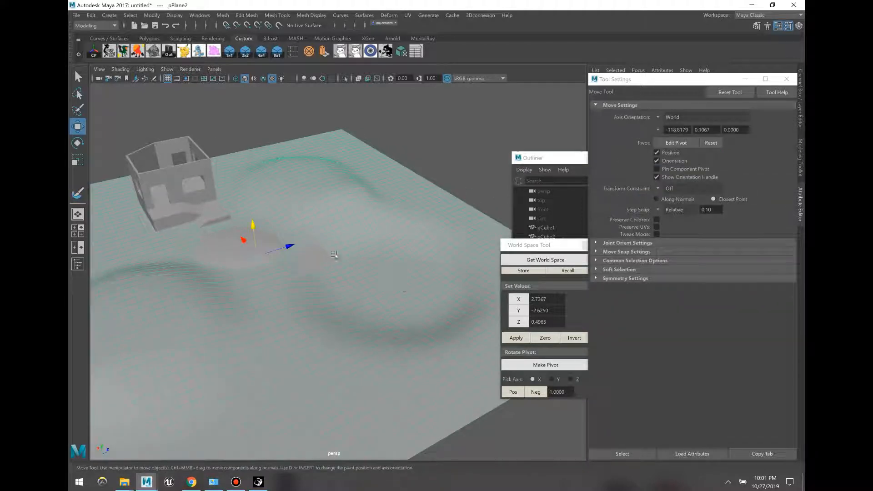
{"action": "left_click_drag", "start_coordinate": [295, 136], "coordinate": [271, 111], "text": "alt"}
{"action": "right_click_drag", "start_coordinate": [271, 111], "coordinate": [353, 116], "text": "alt"}
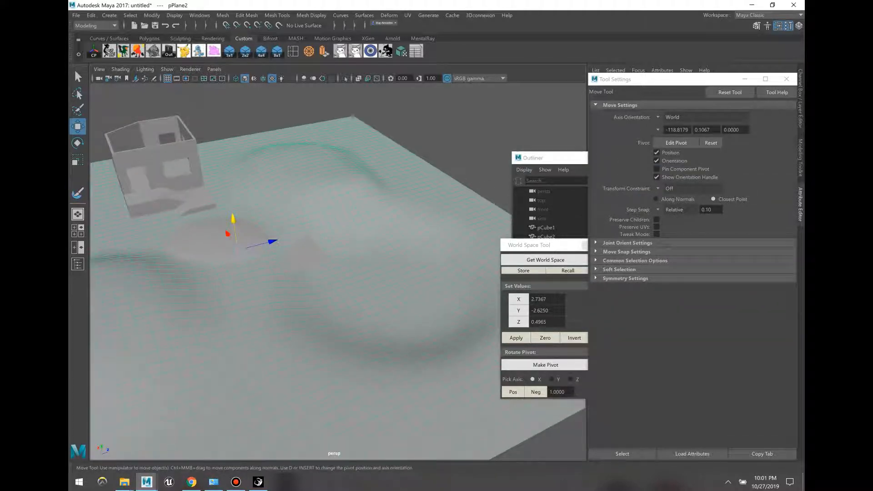
{"action": "key", "text": "F8"}
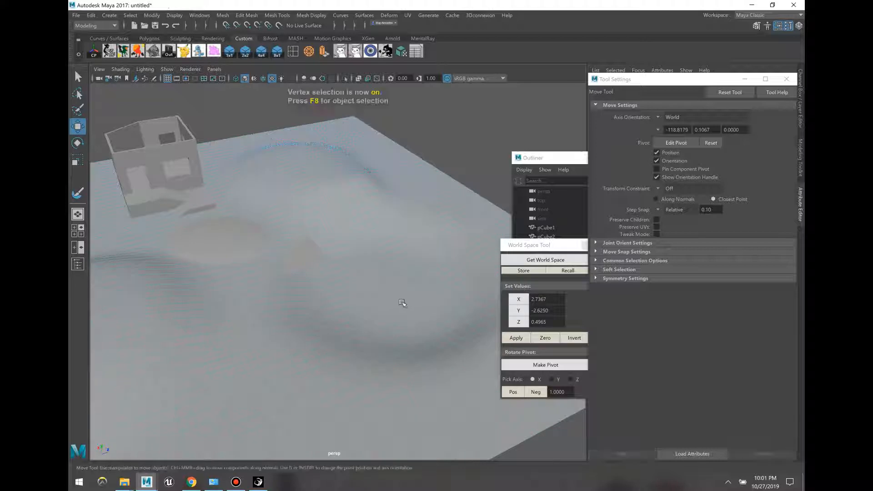
{"action": "left_click", "coordinate": [404, 302]}
{"action": "left_click_drag", "start_coordinate": [550, 248], "coordinate": [545, 234]}
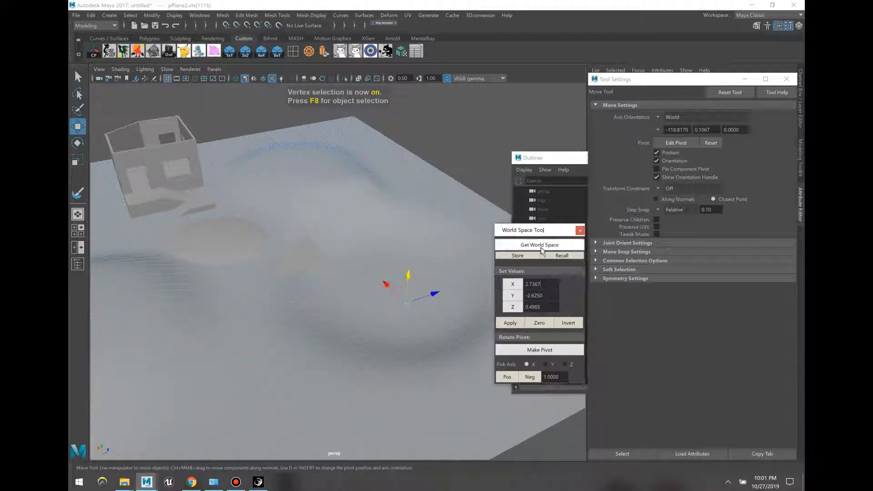
{"action": "left_click", "coordinate": [542, 247]}
{"action": "key", "text": "F8"}
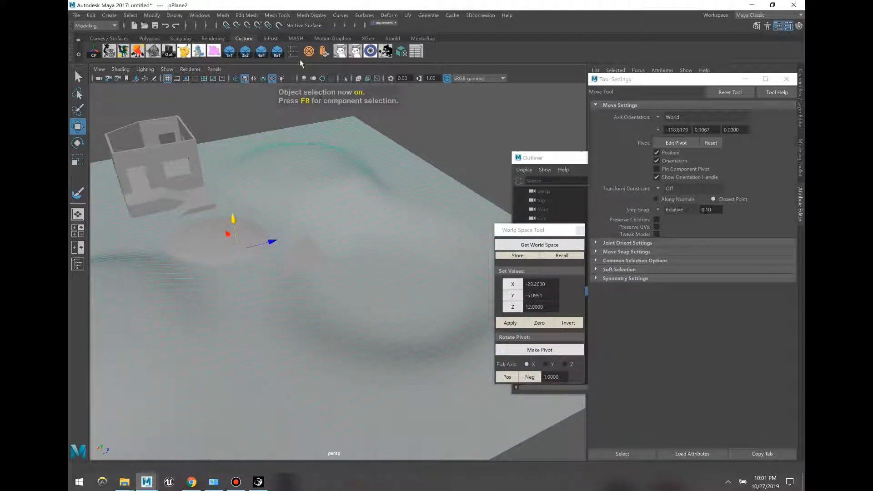
{"action": "left_click", "coordinate": [175, 173]}
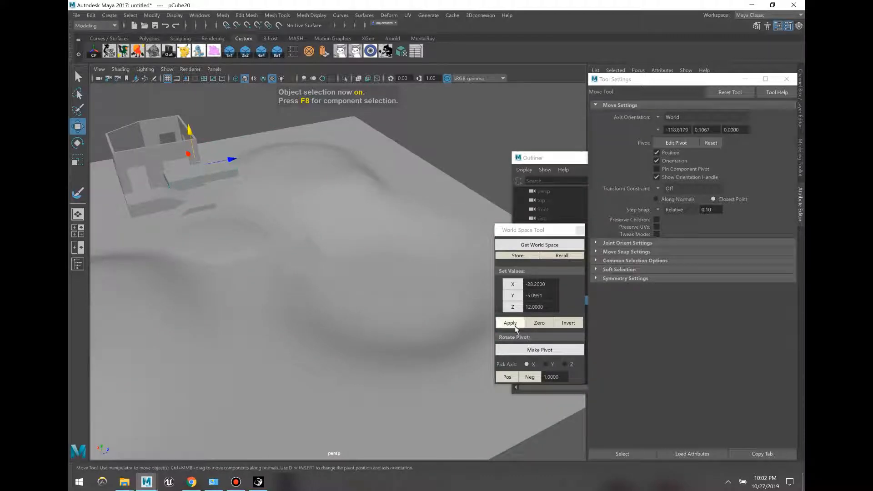
{"action": "left_click", "coordinate": [511, 324]}
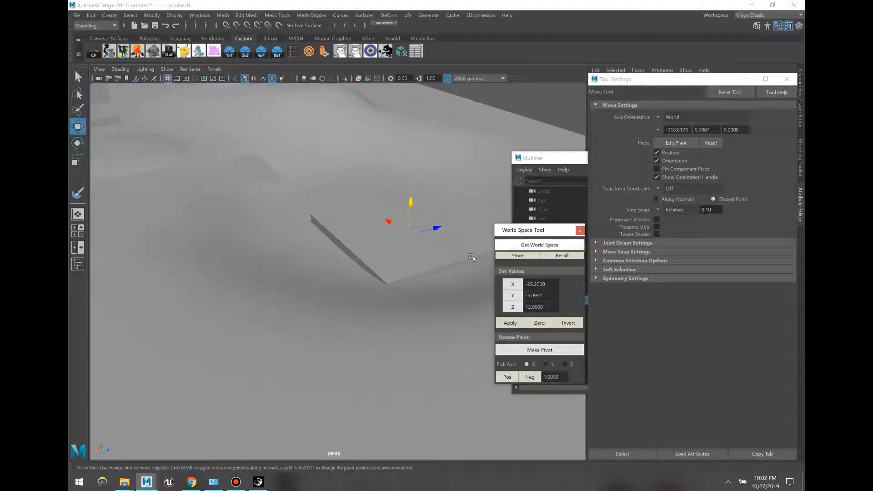
Step: Drag pCube20's corner vertices outward on both sides to stretch the slab
{"action": "left_click", "coordinate": [406, 262]}
{"action": "key", "text": "F9"}
{"action": "key", "text": "F8"}
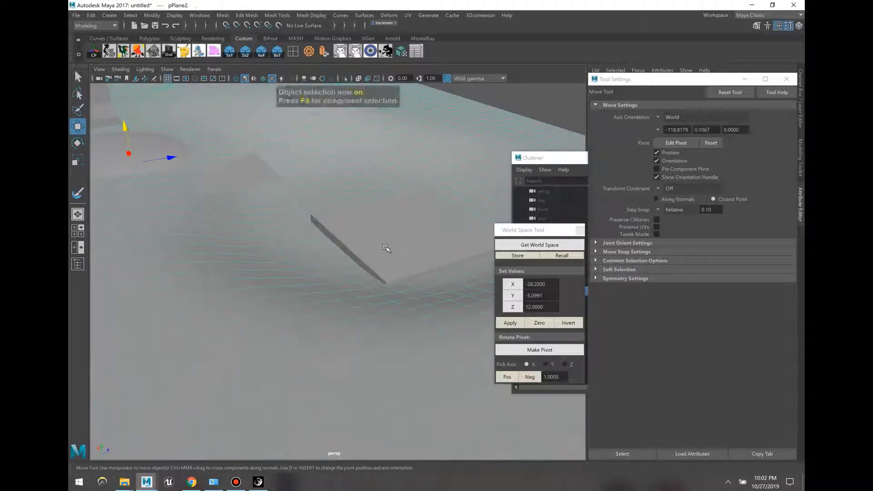
{"action": "left_click", "coordinate": [370, 276]}
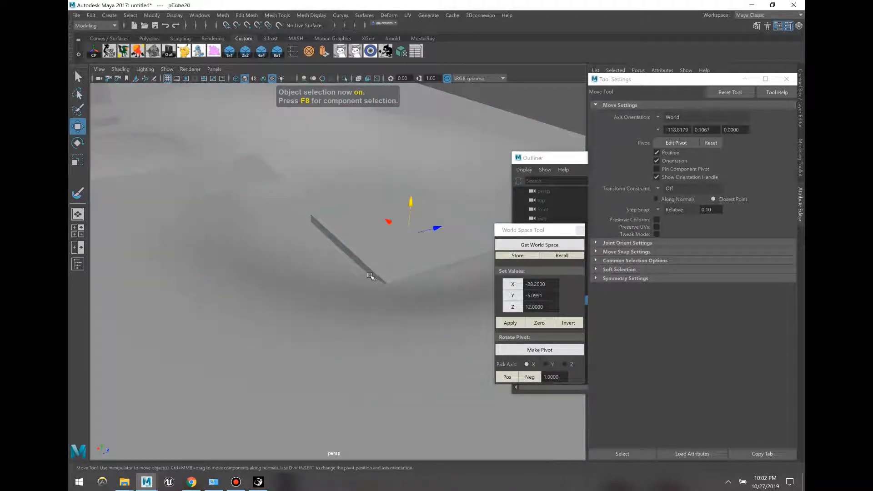
{"action": "key", "text": "F9"}
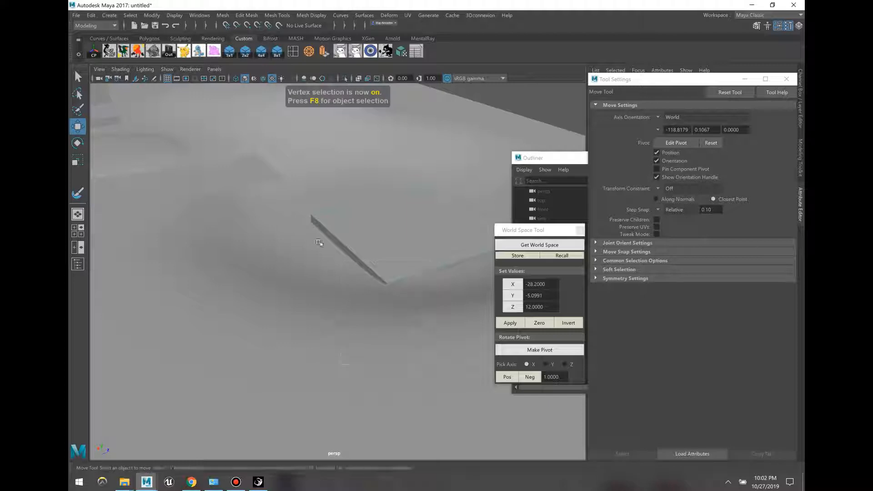
{"action": "left_click_drag", "start_coordinate": [373, 243], "coordinate": [294, 268]}
{"action": "left_click_drag", "start_coordinate": [467, 306], "coordinate": [313, 184]}
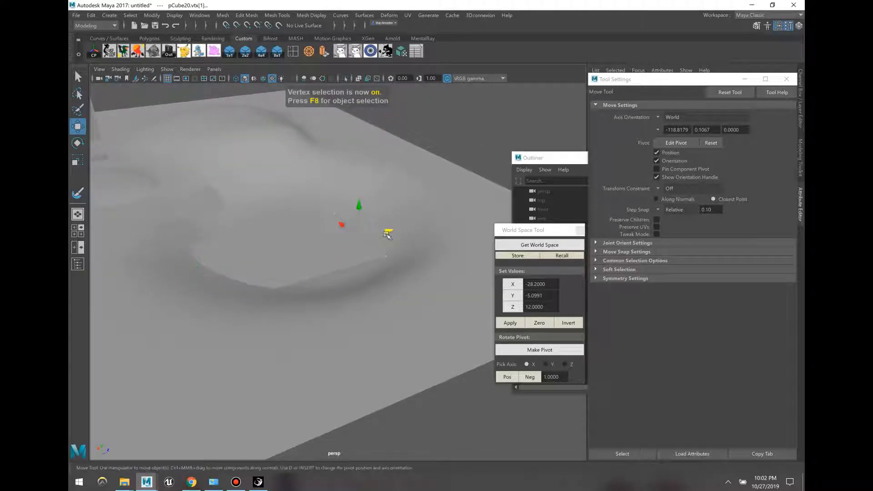
{"action": "left_click_drag", "start_coordinate": [388, 234], "coordinate": [450, 231]}
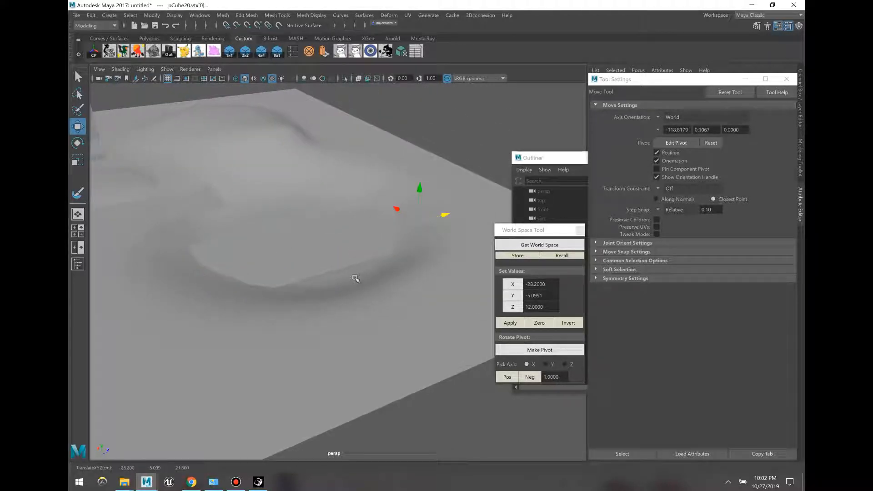
Step: Push the slab's thin side face outward to widen it into a platform
{"action": "key", "text": "F11"}
{"action": "left_click", "coordinate": [315, 277]}
{"action": "scroll", "coordinate": [430, 276], "scroll_direction": "up", "scroll_amount": 5}
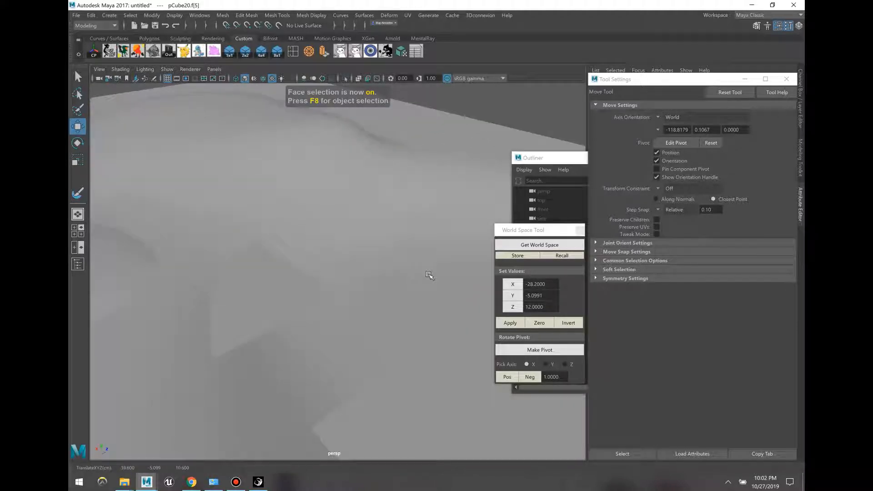
{"action": "left_click", "coordinate": [370, 262]}
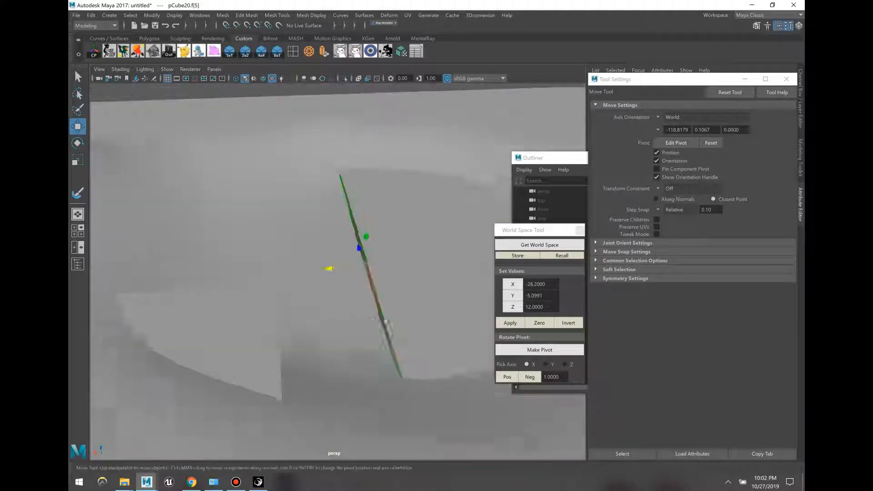
{"action": "left_click_drag", "start_coordinate": [309, 268], "coordinate": [159, 271]}
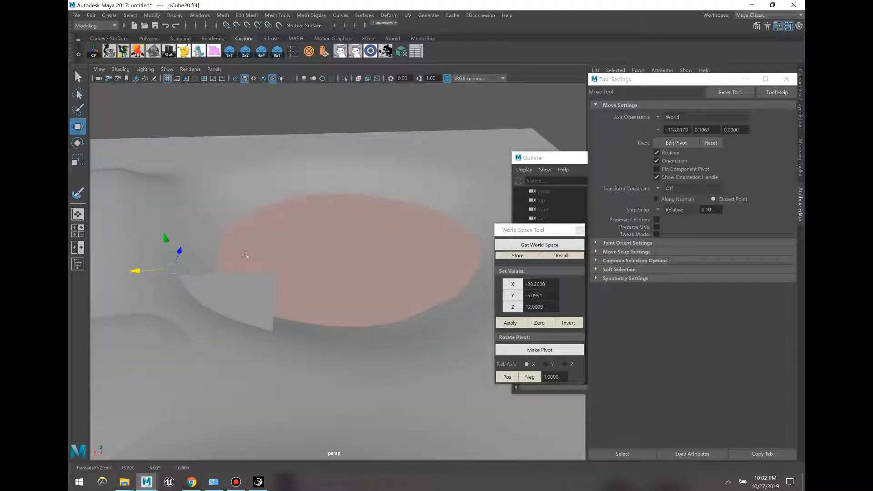
{"action": "key", "text": "F8"}
{"action": "left_click", "coordinate": [309, 164]}
{"action": "left_click_drag", "start_coordinate": [309, 165], "coordinate": [292, 261], "text": "alt"}
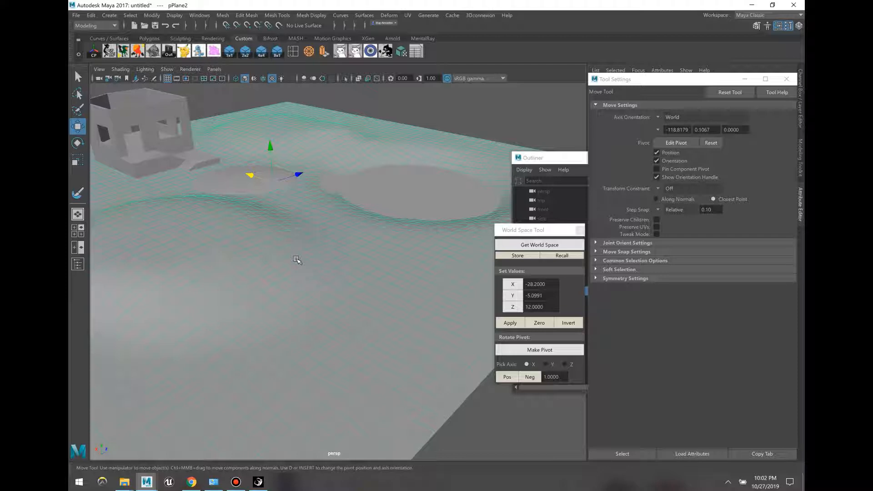
Step: Select a terrain vertex patch and enable Soft Select, undoing an oversized test bump
{"action": "key", "text": "F8"}
{"action": "left_click", "coordinate": [260, 271]}
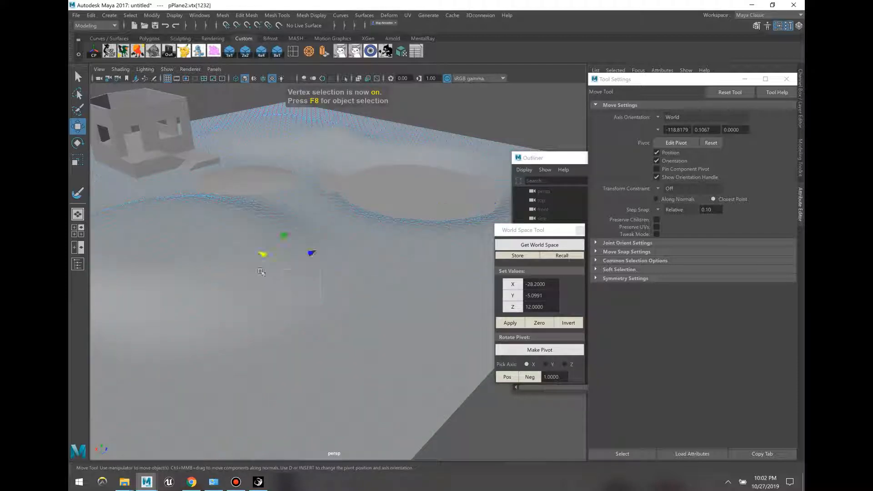
{"action": "left_click_drag", "start_coordinate": [340, 324], "coordinate": [186, 253]}
{"action": "mouse_move", "coordinate": [275, 240]}
{"action": "left_mouse_down"}
{"action": "mouse_move", "coordinate": [273, 228]}
{"action": "mouse_move", "coordinate": [292, 239]}
{"action": "left_mouse_up"}
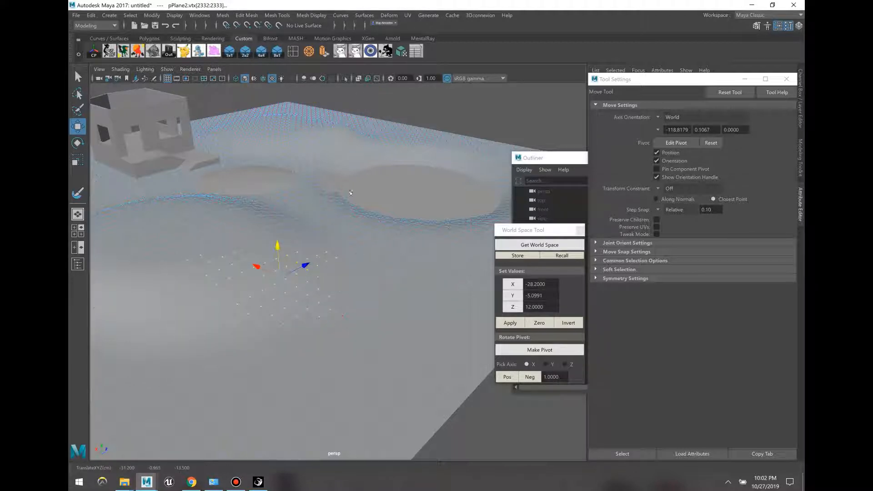
{"action": "left_click", "coordinate": [596, 269]}
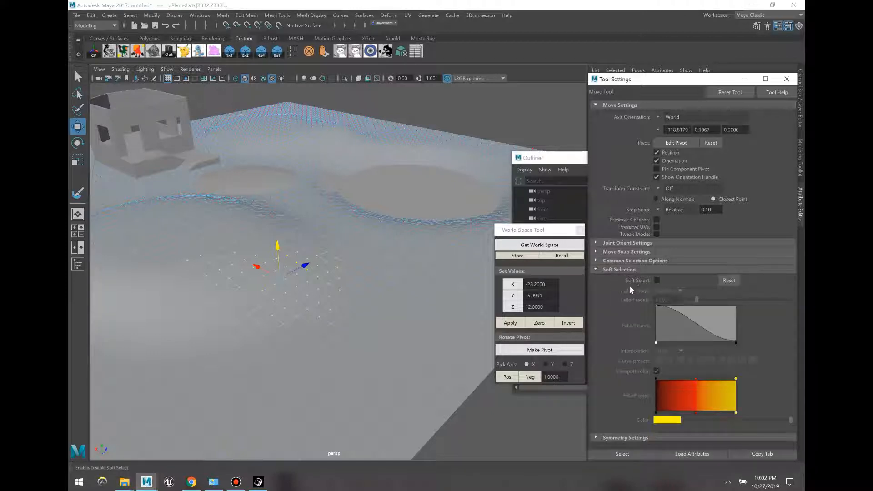
{"action": "left_click", "coordinate": [657, 280]}
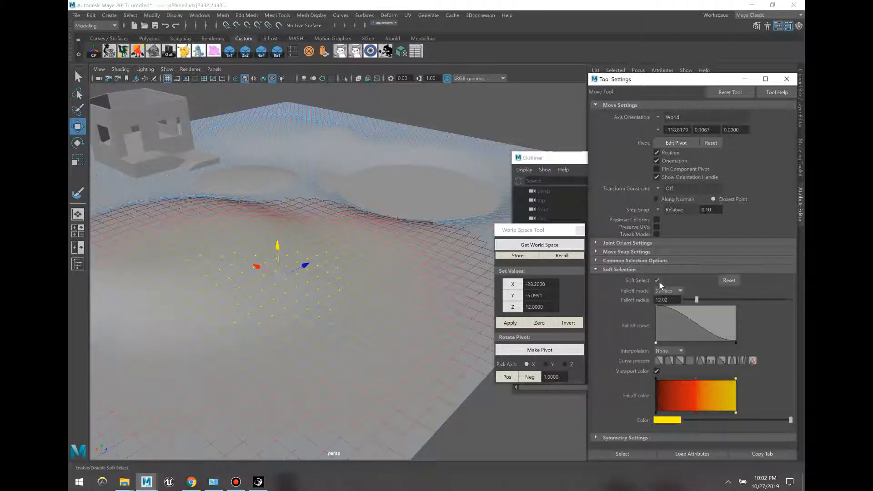
{"action": "left_click_drag", "start_coordinate": [291, 251], "coordinate": [360, 115]}
{"action": "key", "text": "ctrl+z"}
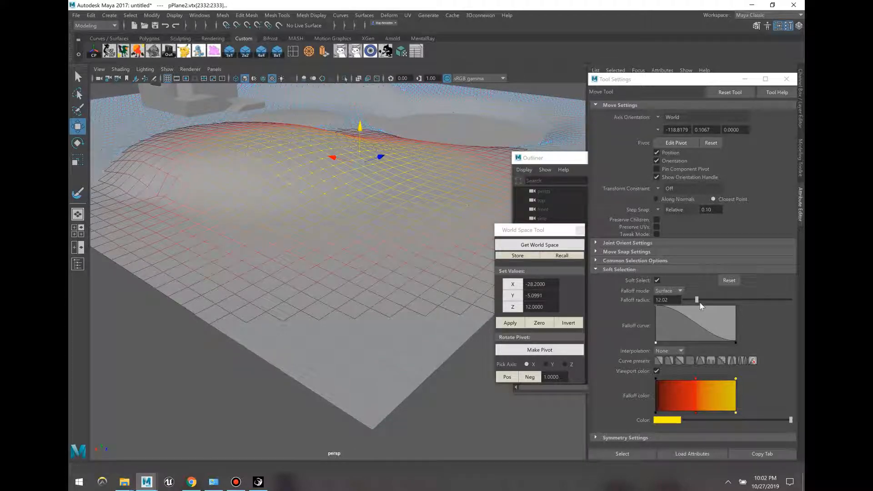
Step: Reduce the falloff radius to about 5.36 and raise several vertex patches into rounded hills
{"action": "left_click_drag", "start_coordinate": [696, 301], "coordinate": [689, 301]}
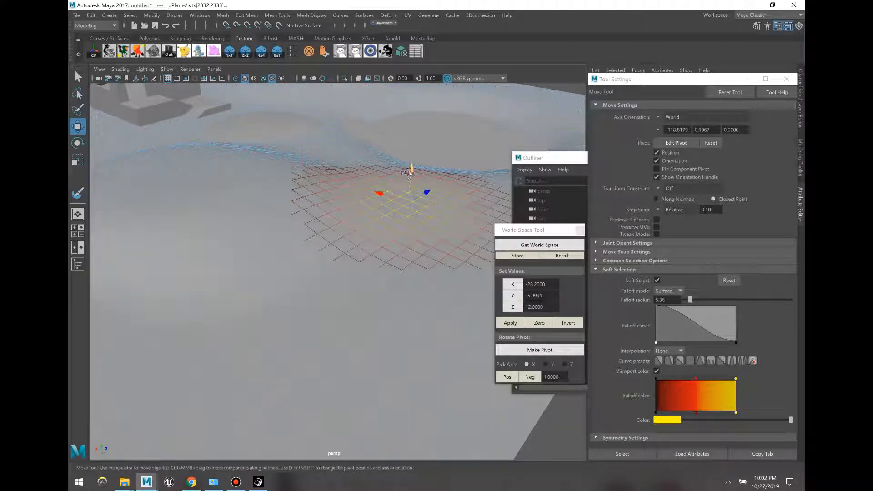
{"action": "left_click_drag", "start_coordinate": [410, 172], "coordinate": [411, 149]}
{"action": "left_click_drag", "start_coordinate": [405, 238], "coordinate": [348, 194]}
{"action": "left_click_drag", "start_coordinate": [403, 183], "coordinate": [405, 154]}
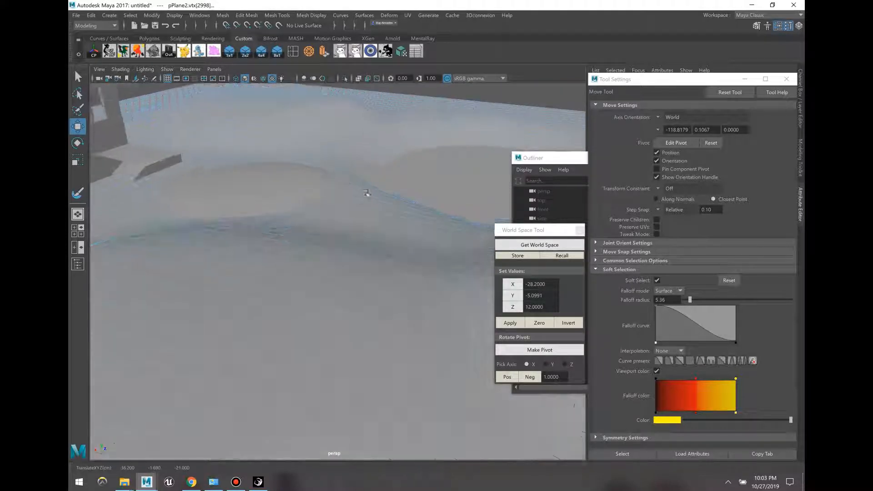
{"action": "left_click_drag", "start_coordinate": [367, 192], "coordinate": [351, 179]}
{"action": "left_click_drag", "start_coordinate": [361, 126], "coordinate": [361, 112]}
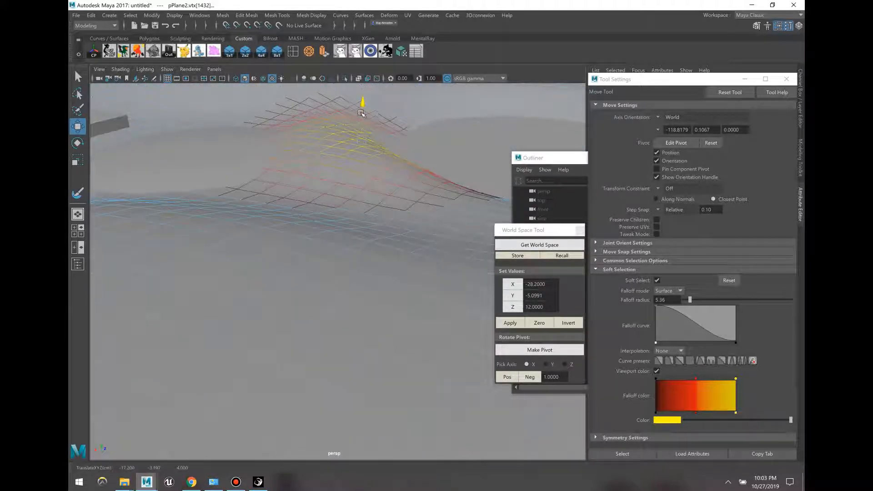
{"action": "left_click_drag", "start_coordinate": [409, 174], "coordinate": [374, 146]}
{"action": "left_click_drag", "start_coordinate": [396, 125], "coordinate": [396, 114]}
{"action": "left_click_drag", "start_coordinate": [278, 200], "coordinate": [253, 145]}
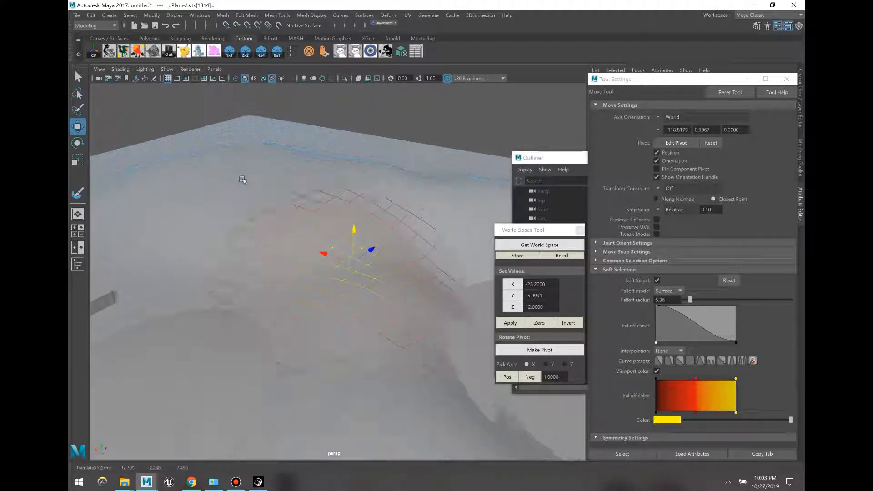
{"action": "left_click", "coordinate": [241, 179]}
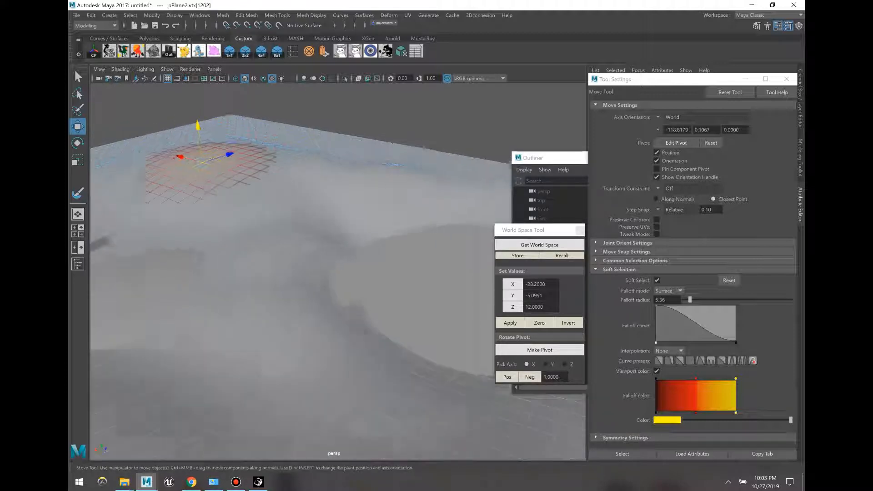
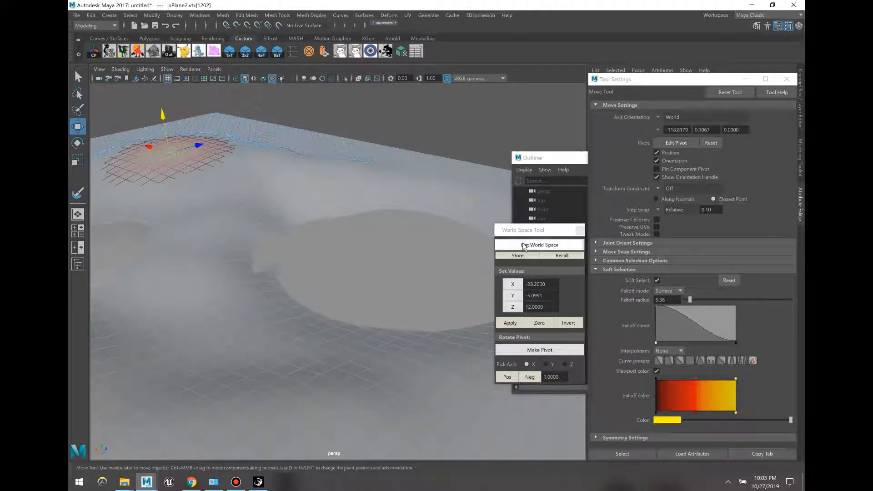
Step: Marquee-select vertices on the crater's far side and raise them into a soft bump
{"action": "left_click", "coordinate": [539, 244]}
{"action": "left_click_drag", "start_coordinate": [383, 230], "coordinate": [431, 285]}
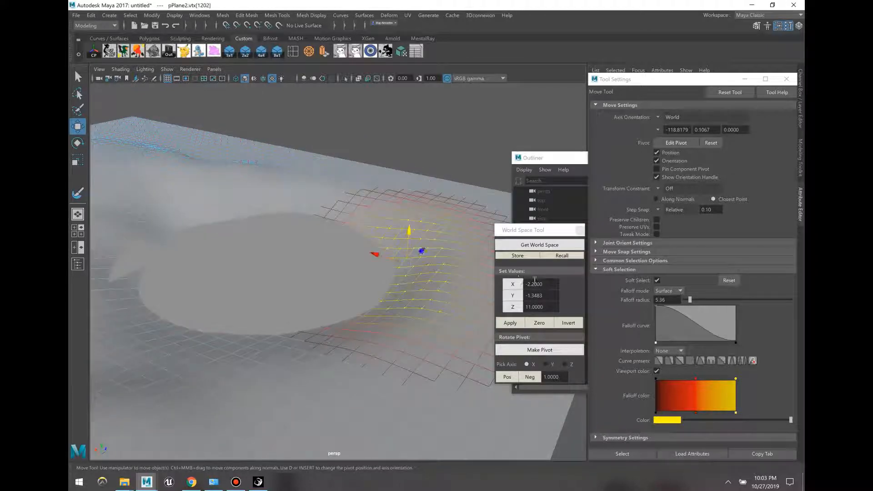
{"action": "left_click", "coordinate": [520, 296]}
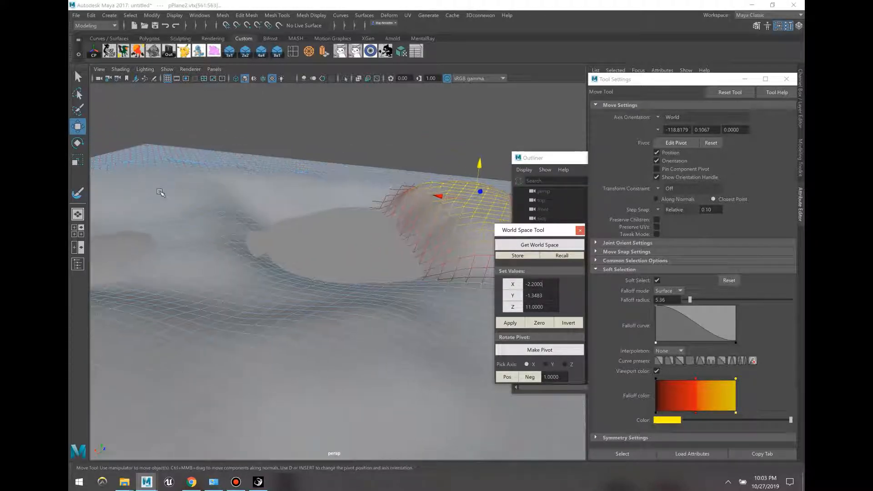
Step: Check a vertex on the new bump, return to object mode and choose Sculpt Geometry
{"action": "left_click", "coordinate": [404, 249]}
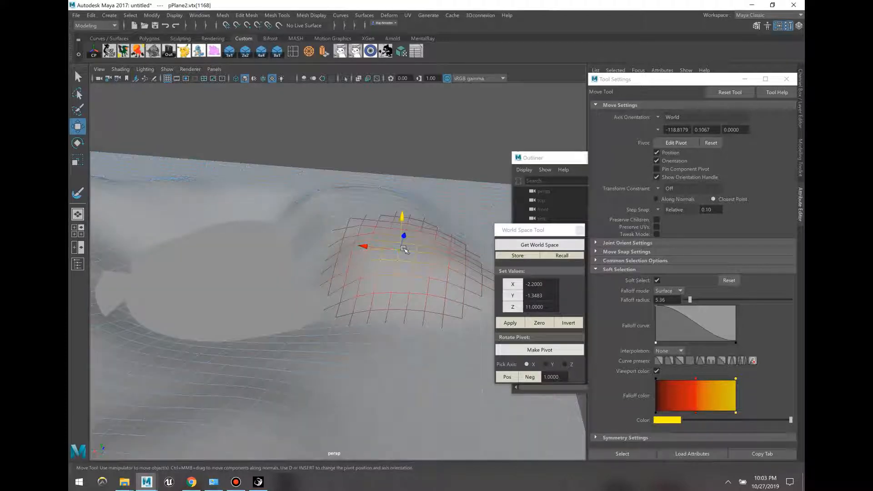
{"action": "key", "text": "F8"}
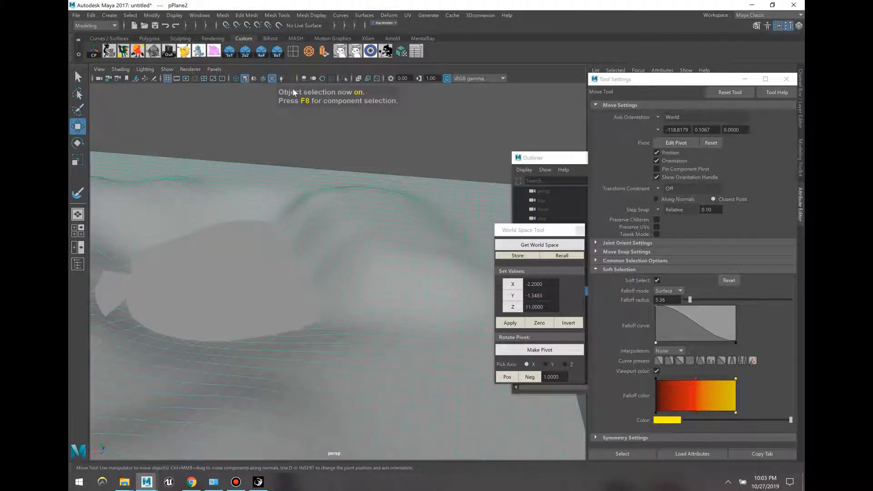
{"action": "left_click", "coordinate": [400, 52]}
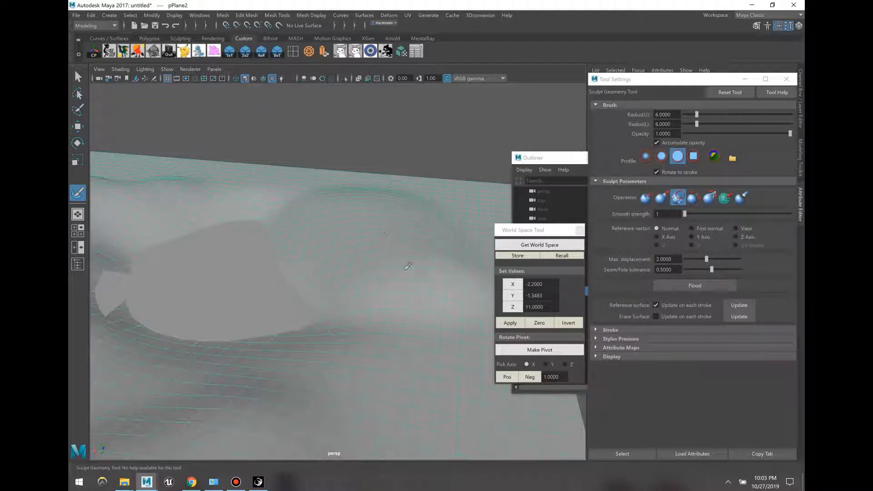
Step: Select a large vertex patch around the bump and flood-smooth it twice
{"action": "key", "text": "F8"}
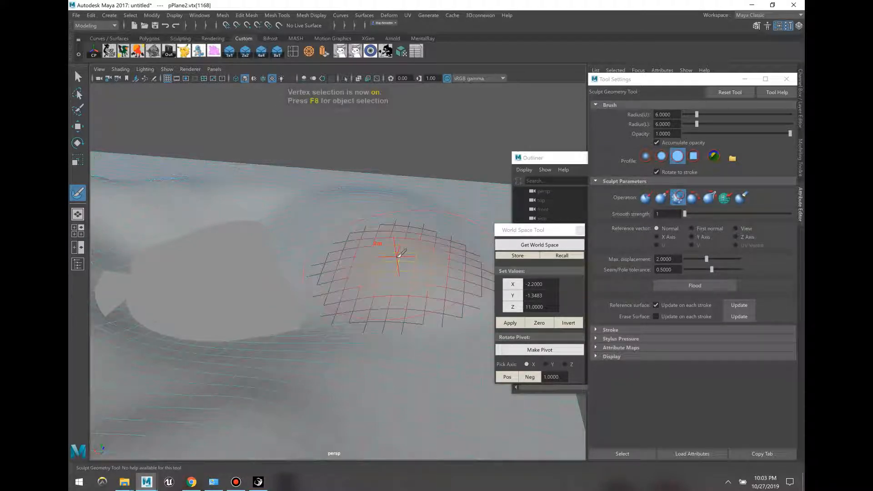
{"action": "key", "text": "w"}
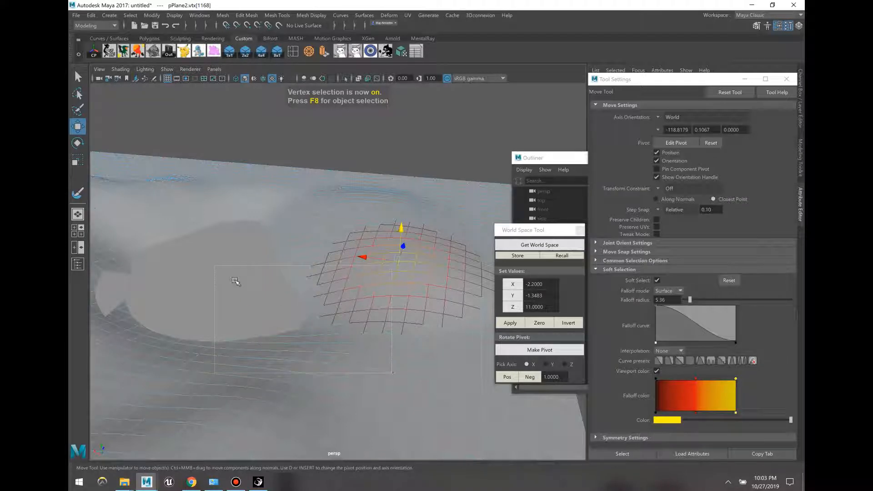
{"action": "left_click_drag", "start_coordinate": [235, 282], "coordinate": [215, 266]}
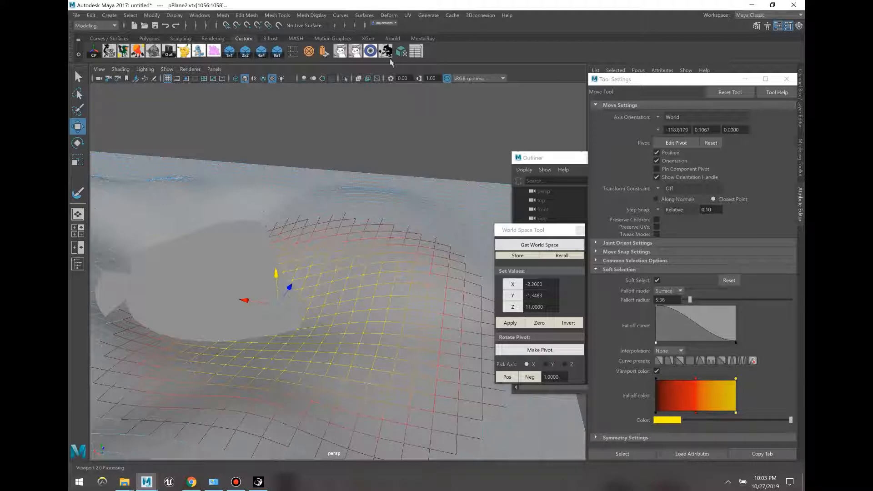
{"action": "left_click", "coordinate": [78, 193]}
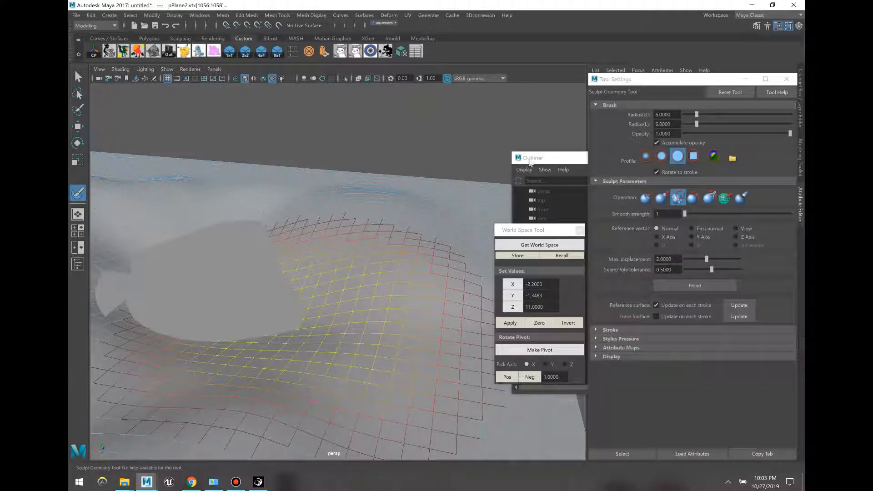
{"action": "left_click", "coordinate": [674, 290]}
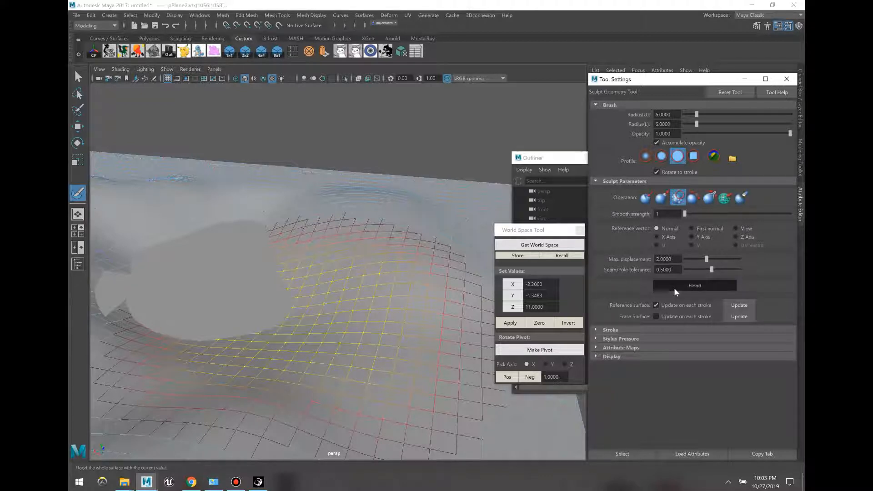
{"action": "left_click", "coordinate": [675, 290]}
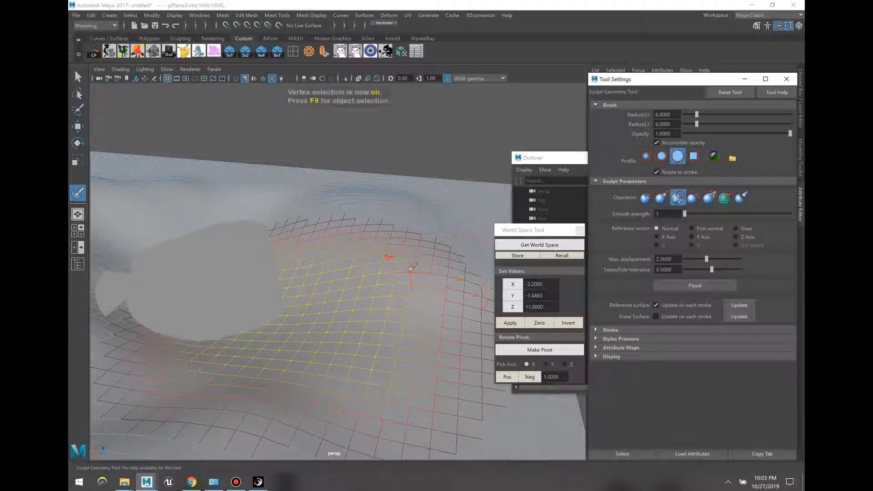
Step: Flood-smooth the whole terrain plane four more times with the Sculpt Geometry smooth brush
{"action": "key", "text": "F8"}
{"action": "key", "text": "w"}
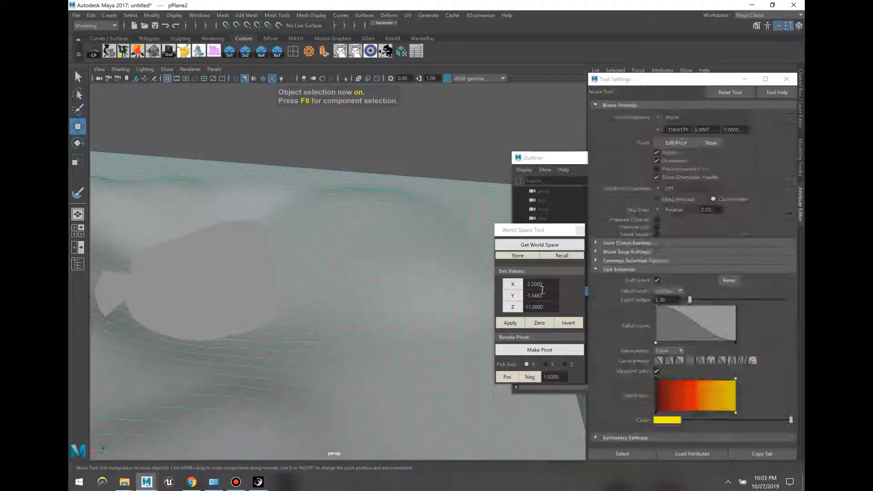
{"action": "left_click", "coordinate": [385, 50]}
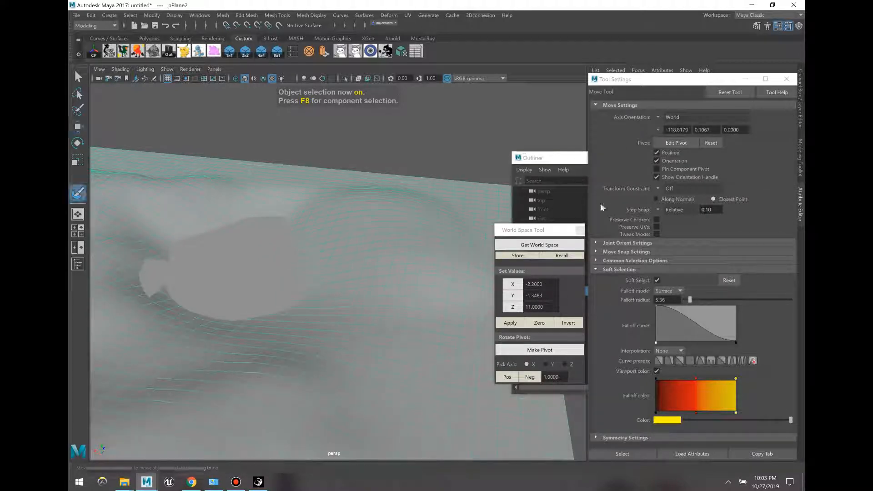
{"action": "left_click", "coordinate": [681, 288]}
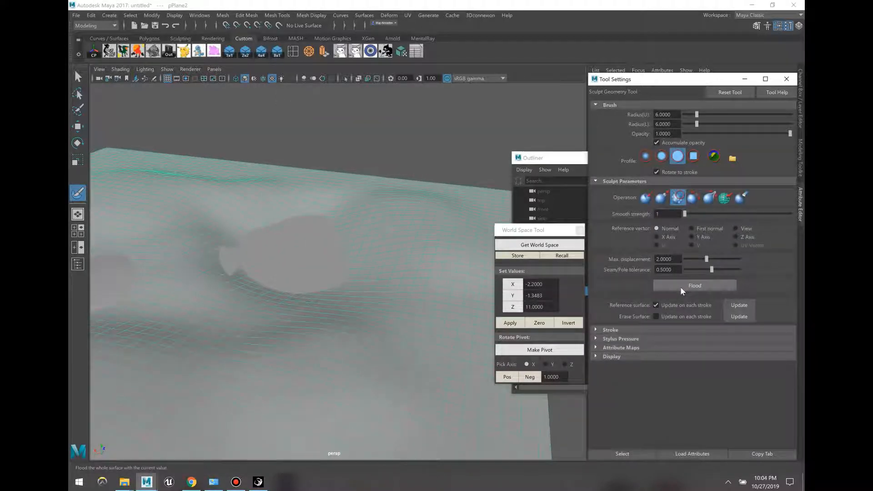
{"action": "left_click", "coordinate": [680, 286]}
{"action": "left_click", "coordinate": [680, 286]}
{"action": "left_click", "coordinate": [680, 287]}
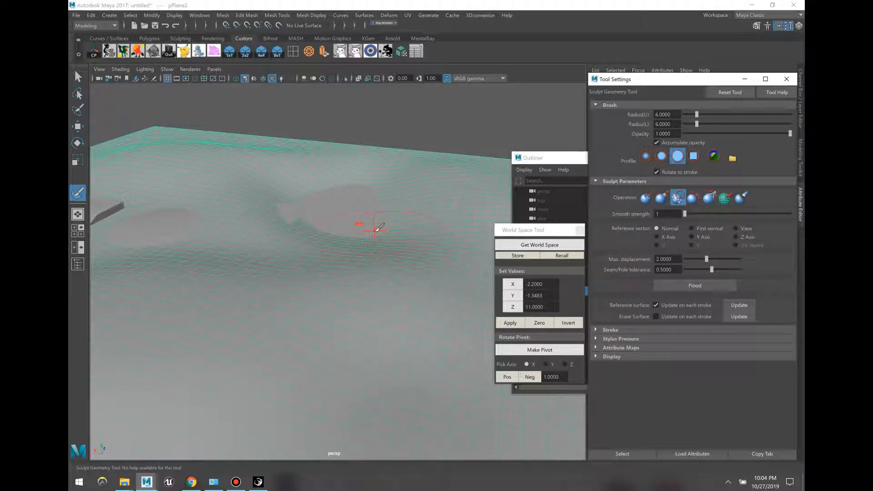
Step: Zoom out to see the whole plane and house, and deselect the terrain
{"action": "key", "text": "w"}
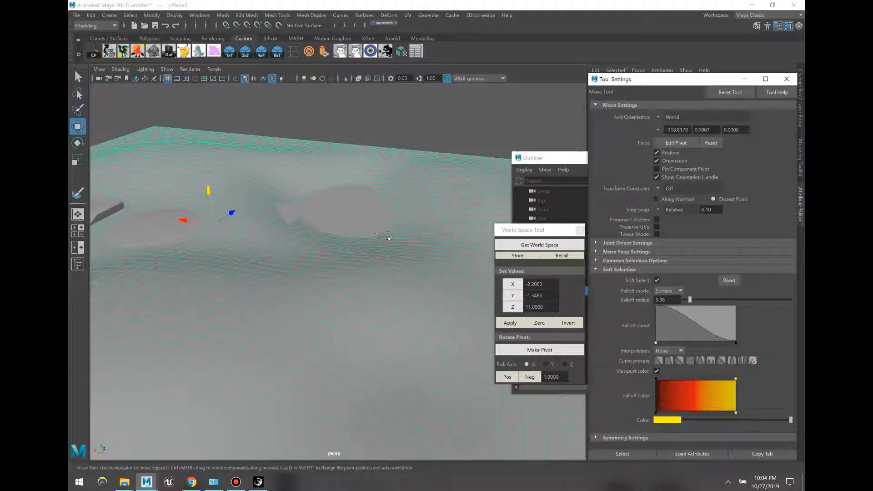
{"action": "scroll", "coordinate": [400, 258], "scroll_direction": "down", "scroll_amount": 5}
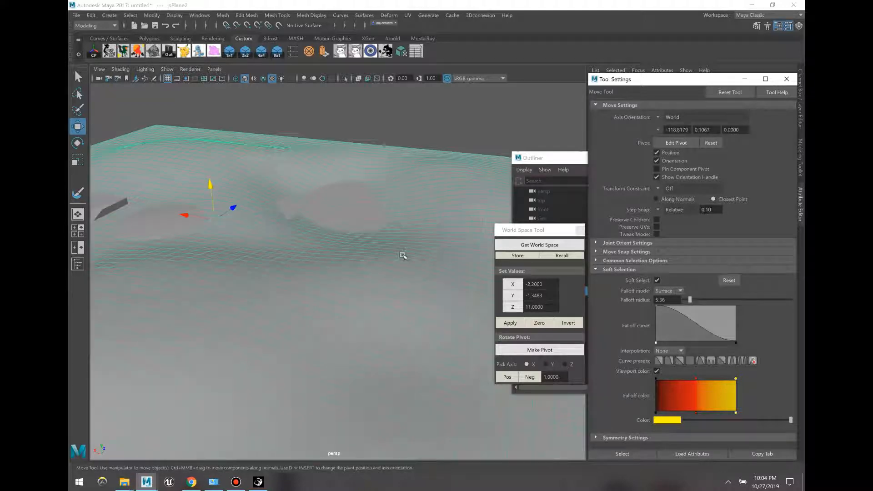
{"action": "left_click", "coordinate": [434, 335]}
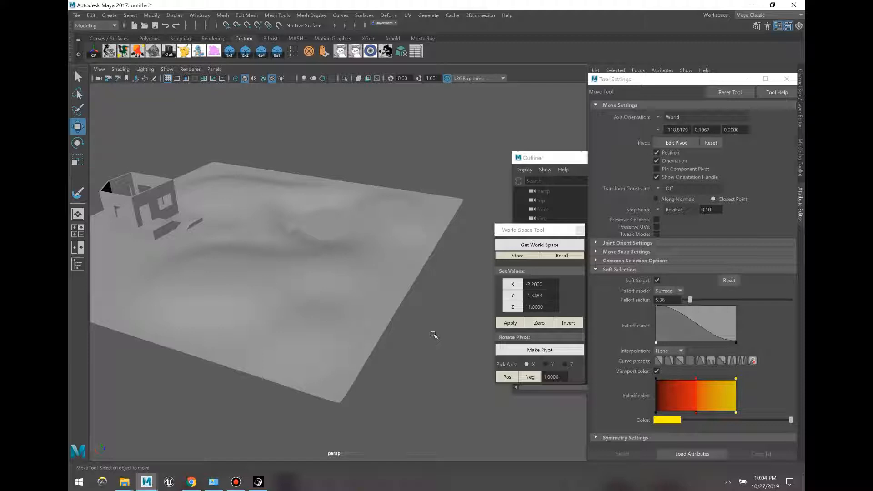
Step: Create a new 8x1 block from the shelf and move it off the plane's edge
{"action": "scroll", "coordinate": [408, 316], "scroll_direction": "up", "scroll_amount": 3}
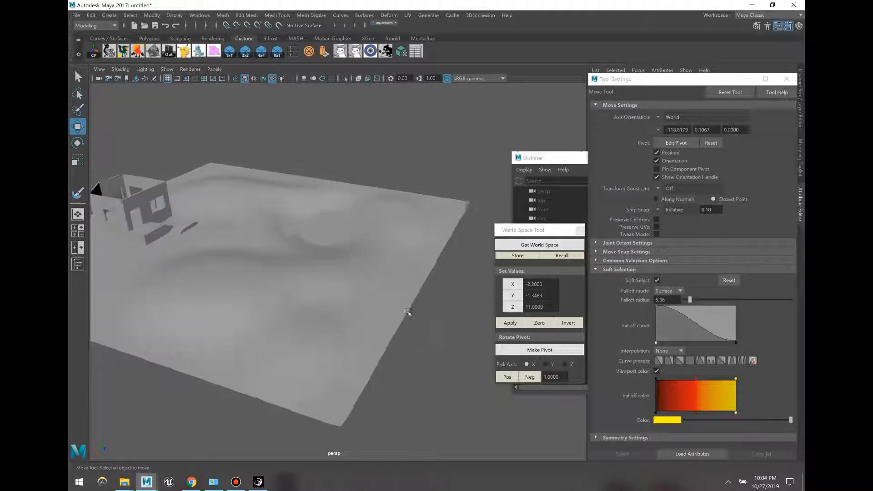
{"action": "left_click", "coordinate": [279, 54]}
{"action": "scroll", "coordinate": [349, 263], "scroll_direction": "down", "scroll_amount": 2}
{"action": "left_click_drag", "start_coordinate": [176, 198], "coordinate": [476, 261]}
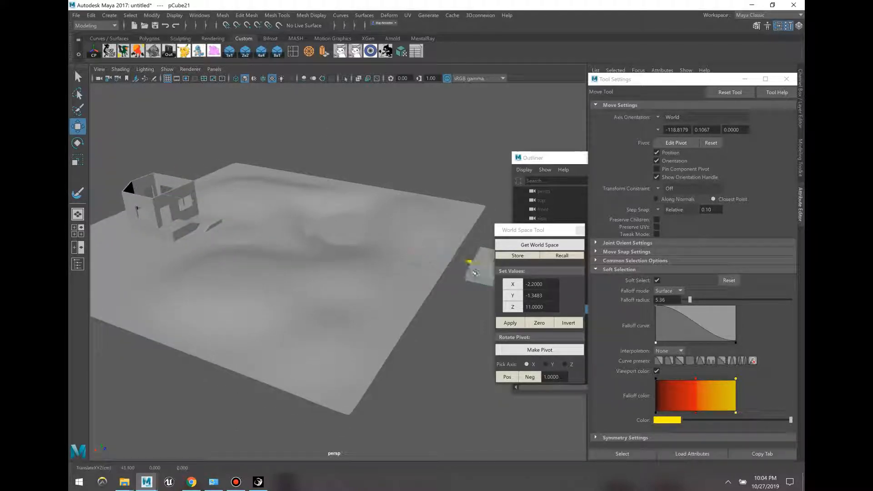
{"action": "left_click_drag", "start_coordinate": [473, 295], "coordinate": [411, 358], "text": "alt"}
{"action": "left_click", "coordinate": [411, 357]}
Step: Turn off Soft Select and pull the block's bottom face downward
{"action": "scroll", "coordinate": [414, 298], "scroll_direction": "up", "scroll_amount": 4}
{"action": "left_click", "coordinate": [410, 258]}
{"action": "left_click_drag", "start_coordinate": [411, 258], "coordinate": [414, 218], "text": "alt"}
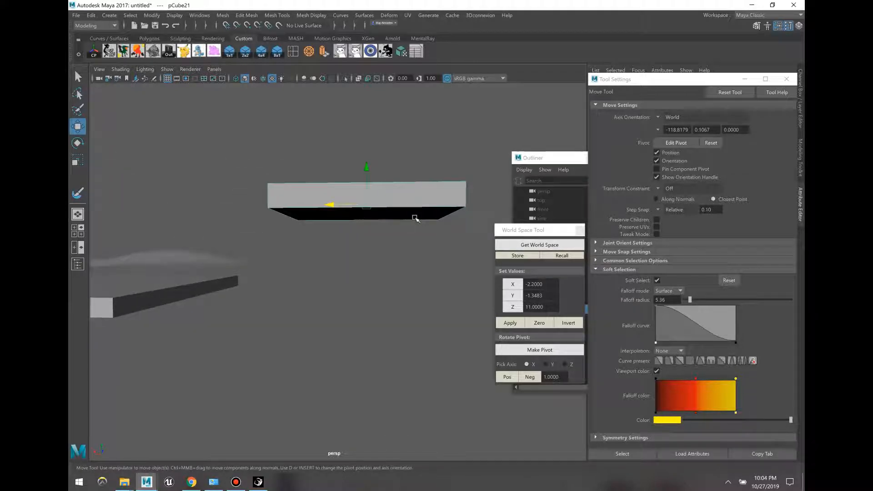
{"action": "key", "text": "F11"}
{"action": "left_click", "coordinate": [379, 214]}
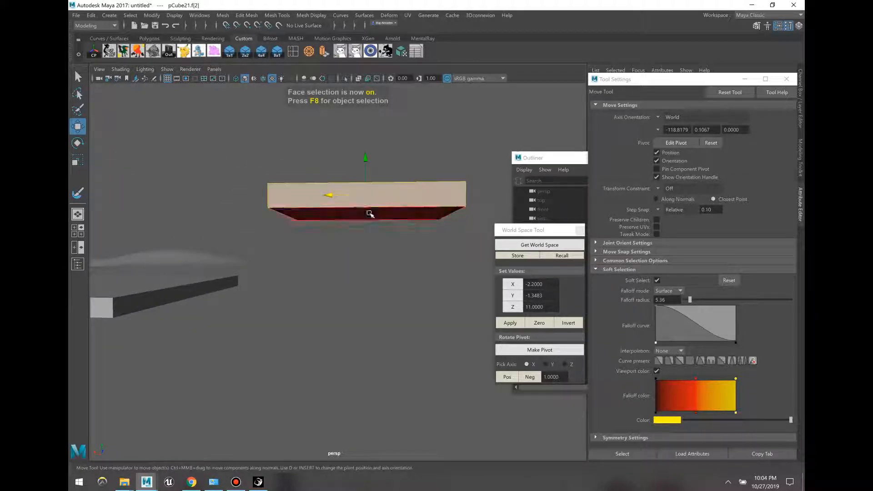
{"action": "left_click", "coordinate": [370, 214]}
{"action": "left_click", "coordinate": [657, 280]}
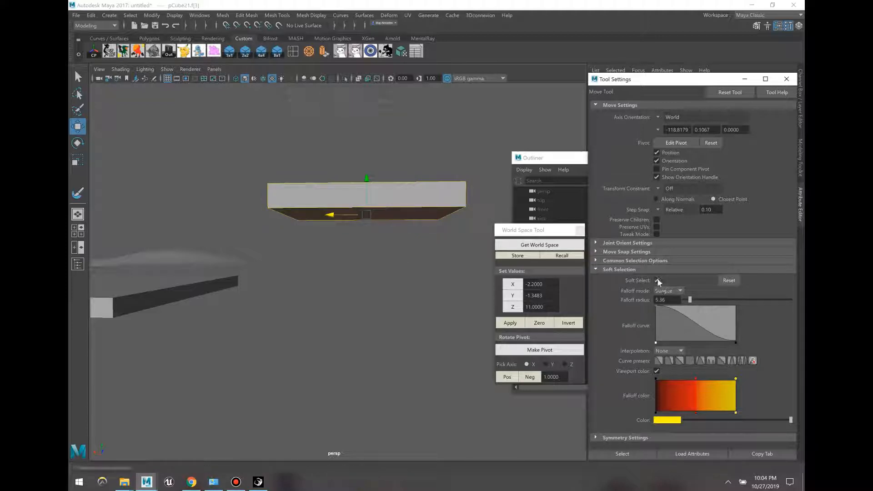
{"action": "left_click", "coordinate": [657, 280]}
{"action": "left_click_drag", "start_coordinate": [365, 178], "coordinate": [366, 297]}
Step: Raise the block's top face to make it tall, then move the block left
{"action": "left_click_drag", "start_coordinate": [366, 227], "coordinate": [370, 255], "text": "alt"}
{"action": "middle_click_drag", "start_coordinate": [371, 255], "coordinate": [419, 292], "text": "alt"}
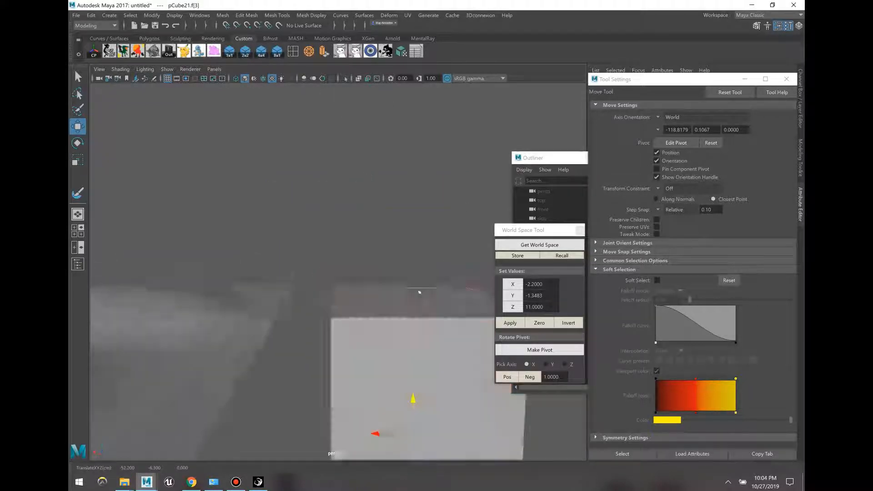
{"action": "left_click", "coordinate": [407, 293]}
{"action": "left_click_drag", "start_coordinate": [425, 184], "coordinate": [427, 154]}
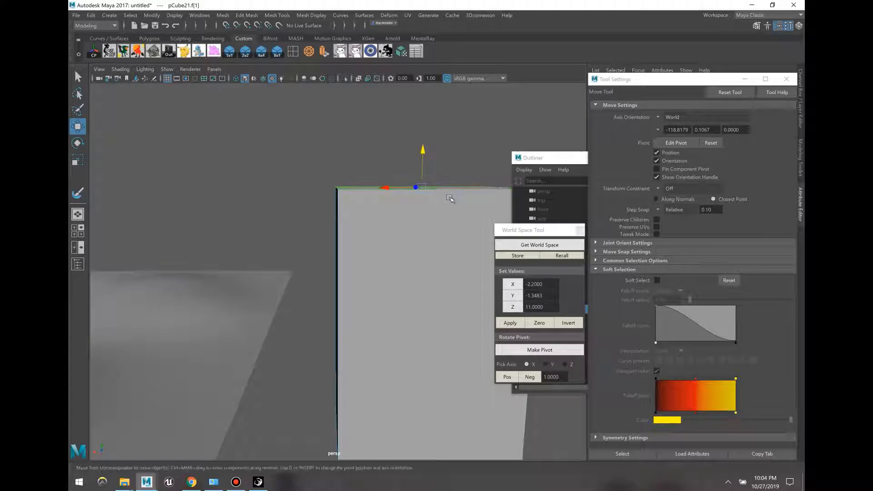
{"action": "key", "text": "F8"}
{"action": "left_click_drag", "start_coordinate": [381, 315], "coordinate": [387, 227]}
{"action": "middle_click_drag", "start_coordinate": [387, 227], "coordinate": [375, 250], "text": "alt"}
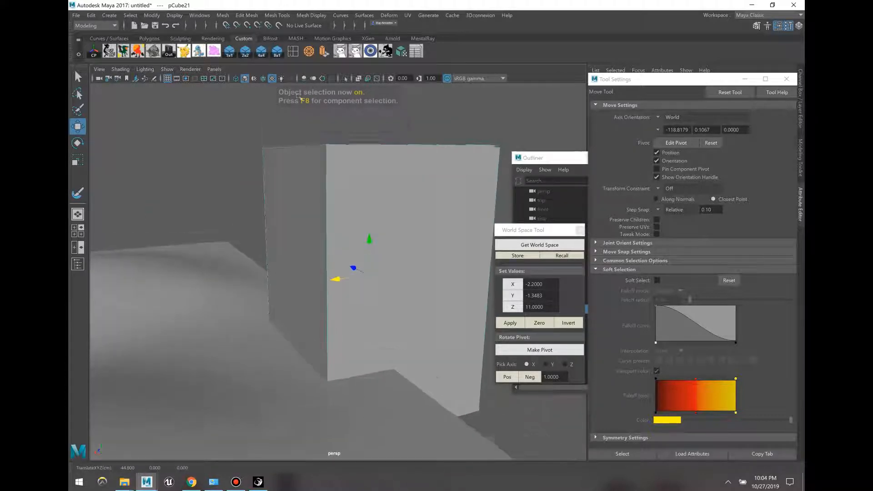
{"action": "left_click", "coordinate": [293, 52]}
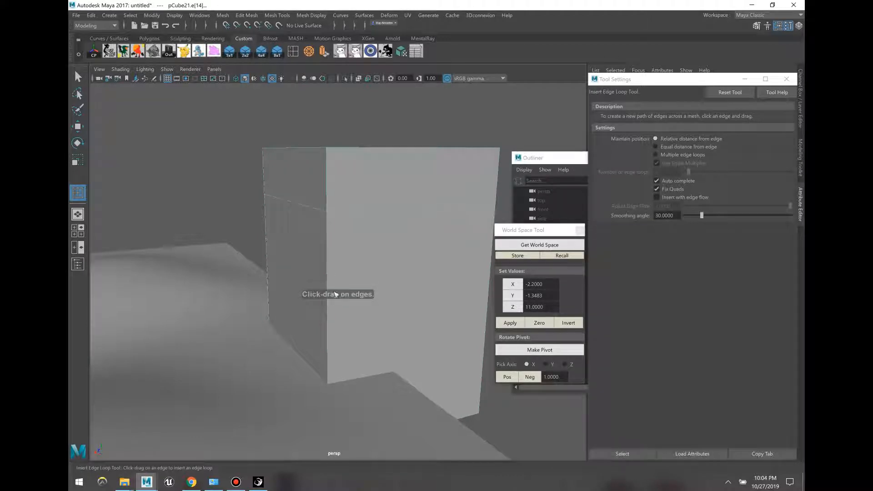
Step: Select the tall cube in edge mode and expand the Soft Select options
{"action": "left_click_drag", "start_coordinate": [330, 327], "coordinate": [290, 258], "text": "alt"}
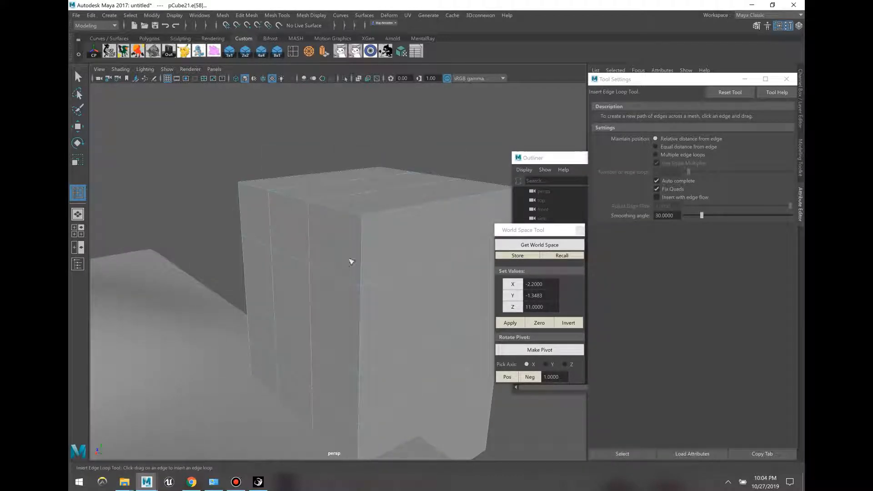
{"action": "key", "text": "F10"}
{"action": "key", "text": "w"}
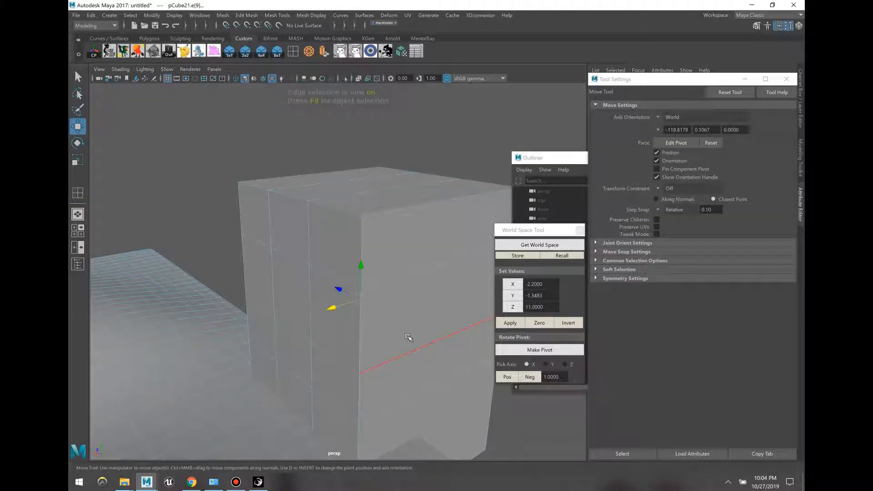
{"action": "key", "text": "F8"}
{"action": "left_click", "coordinate": [384, 297]}
{"action": "key", "text": "F10"}
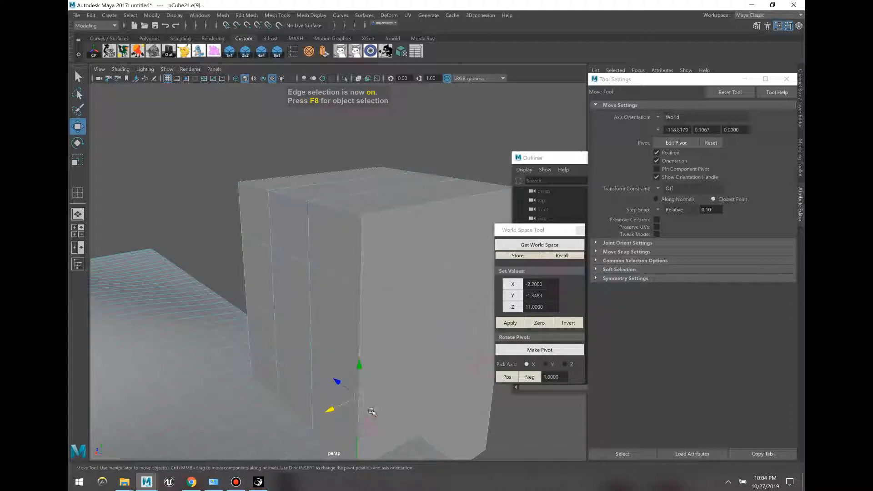
{"action": "left_click", "coordinate": [596, 269]}
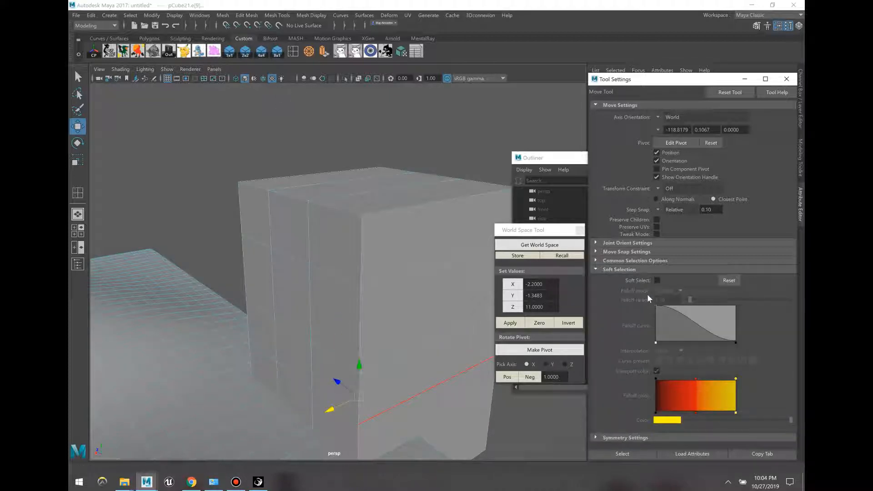
Step: With a 6.65 soft-selection falloff, slide and push the cube's edges left
{"action": "left_click_drag", "start_coordinate": [326, 393], "coordinate": [372, 375]}
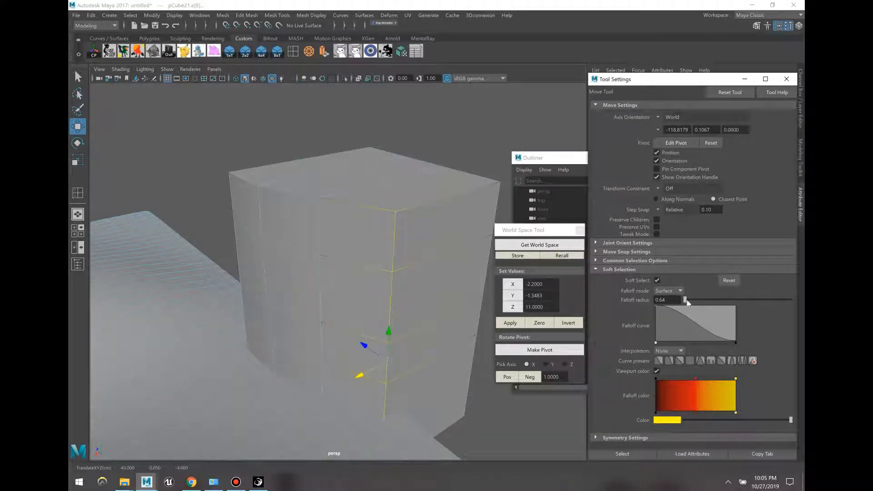
{"action": "left_click_drag", "start_coordinate": [691, 301], "coordinate": [692, 301]}
{"action": "left_click_drag", "start_coordinate": [358, 375], "coordinate": [339, 382]}
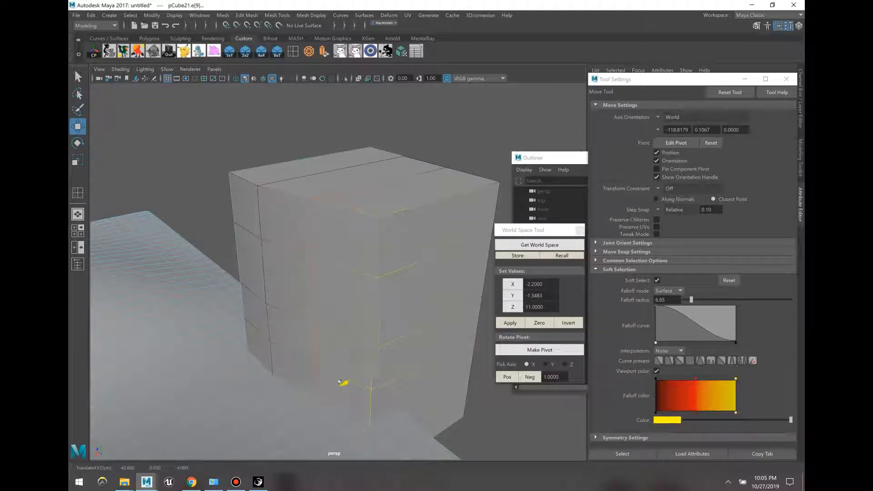
{"action": "left_click", "coordinate": [266, 288]}
{"action": "left_click_drag", "start_coordinate": [234, 285], "coordinate": [221, 288]}
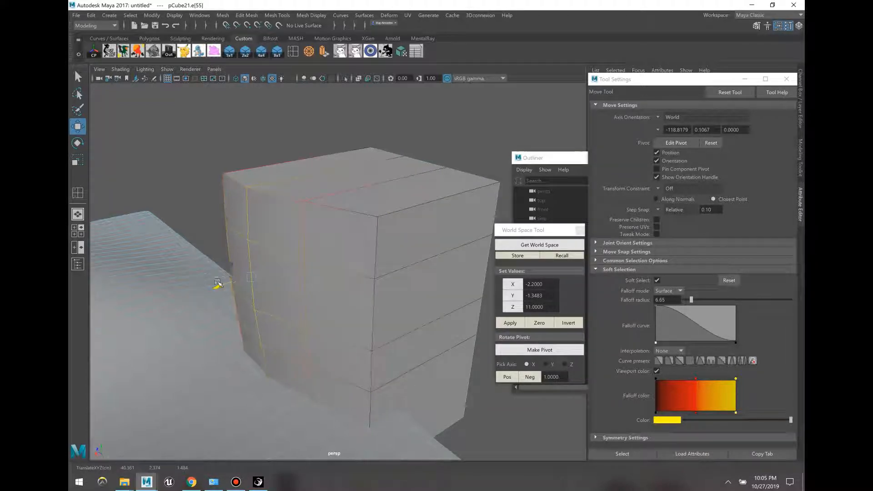
{"action": "left_click_drag", "start_coordinate": [373, 253], "coordinate": [399, 193], "text": "alt"}
Step: Pull the cube's upper row of vertices along Z
{"action": "key", "text": "F9"}
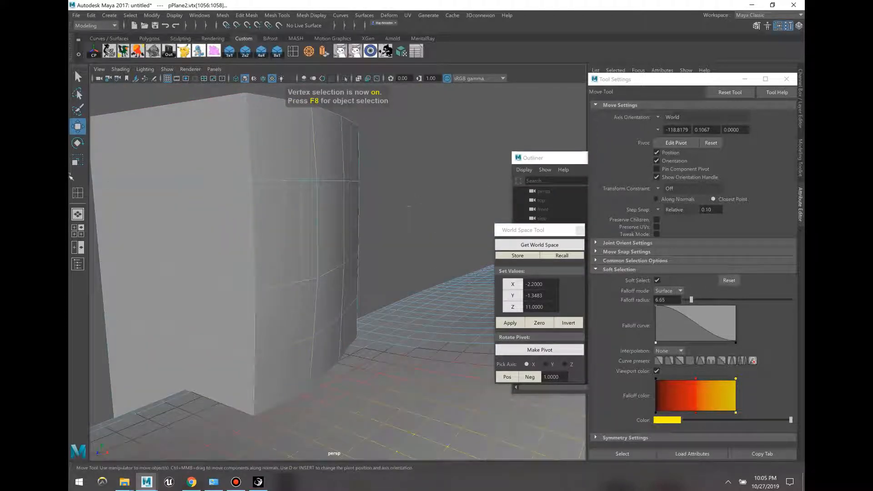
{"action": "left_click_drag", "start_coordinate": [71, 177], "coordinate": [70, 176]}
{"action": "left_click_drag", "start_coordinate": [275, 198], "coordinate": [294, 291], "text": "alt"}
{"action": "left_click_drag", "start_coordinate": [279, 296], "coordinate": [244, 98]}
Step: Insert an extra edge loop around the cube and return to object mode
{"action": "left_click", "coordinate": [295, 55]}
{"action": "left_click_drag", "start_coordinate": [248, 154], "coordinate": [311, 256], "text": "alt"}
{"action": "key", "text": "w"}
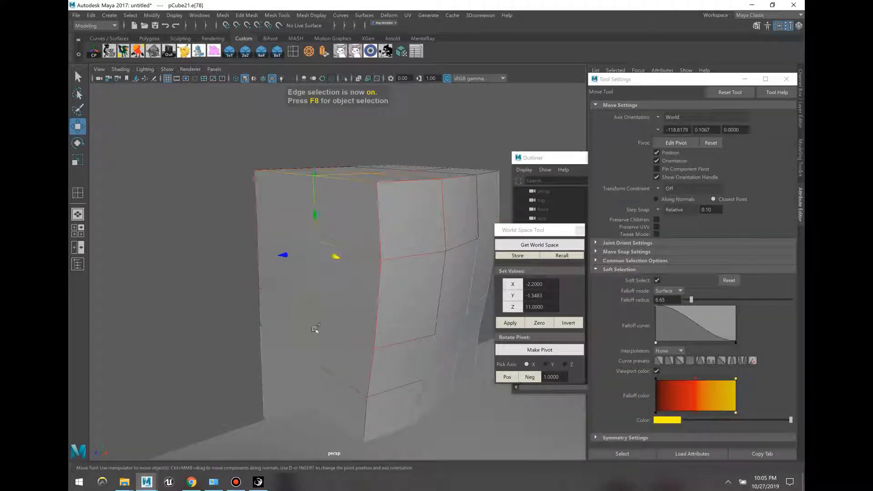
{"action": "left_click_drag", "start_coordinate": [300, 343], "coordinate": [410, 224], "text": "alt"}
{"action": "key", "text": "F8"}
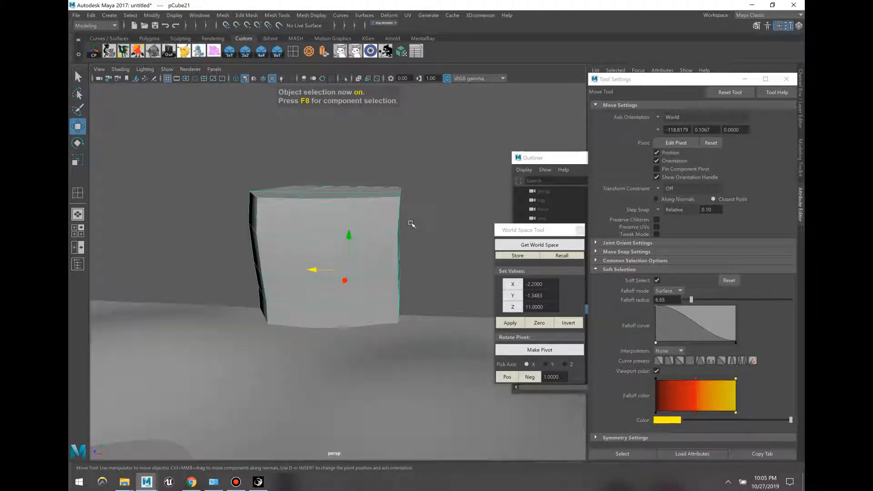
Step: Raise the cube's upper vertices
{"action": "key", "text": "F8"}
{"action": "left_click_drag", "start_coordinate": [246, 151], "coordinate": [421, 232]}
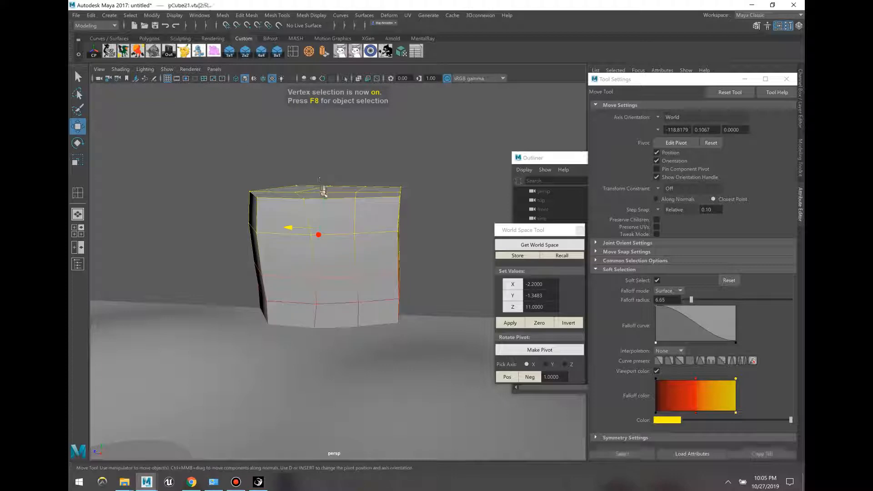
{"action": "left_click_drag", "start_coordinate": [323, 191], "coordinate": [324, 168]}
{"action": "key", "text": "F8"}
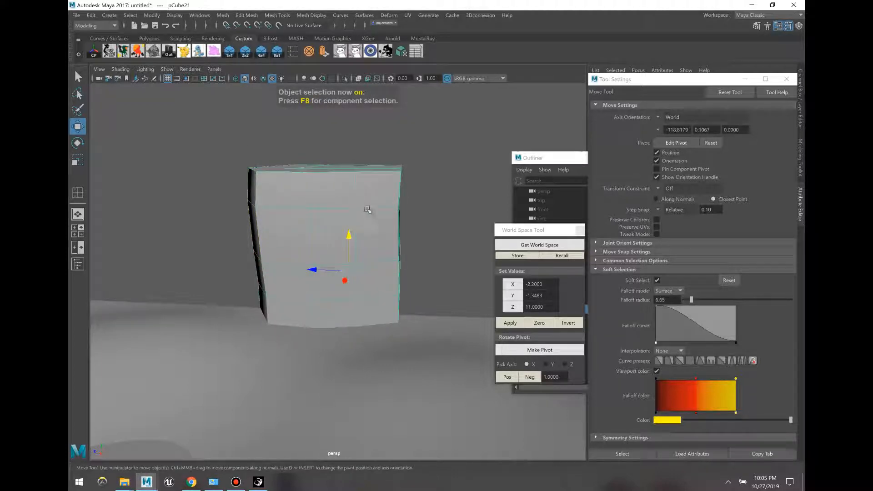
{"action": "left_click", "coordinate": [411, 251]}
Step: With Soft Select off, scale pCube22 to double depth along Z and move it up
{"action": "key", "text": "F8"}
{"action": "scroll", "coordinate": [440, 353], "scroll_direction": "down", "scroll_amount": 3}
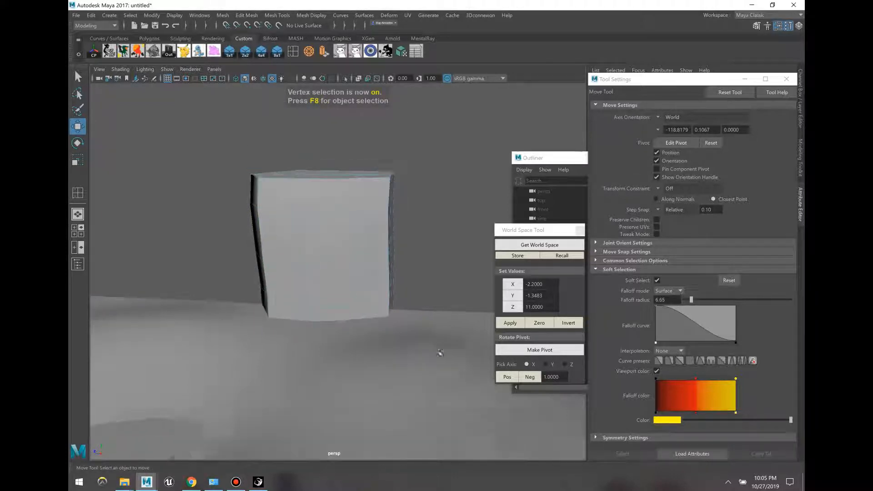
{"action": "left_click_drag", "start_coordinate": [207, 163], "coordinate": [429, 334]}
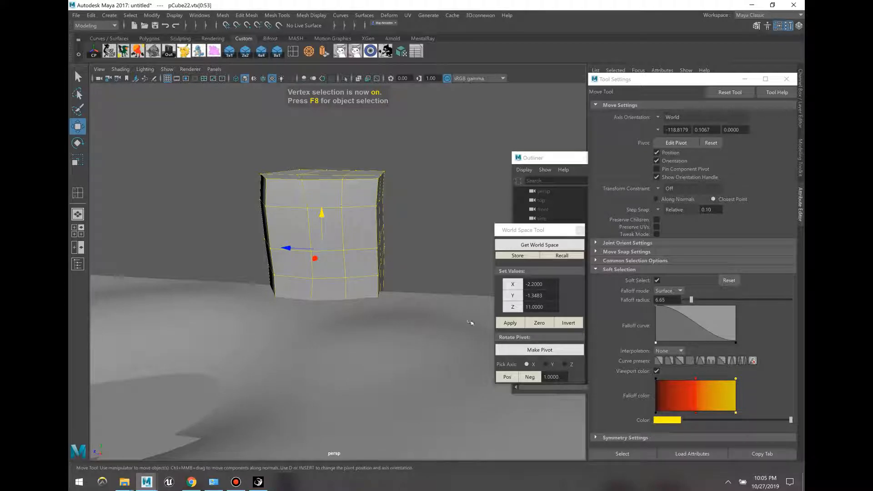
{"action": "left_click", "coordinate": [657, 280]}
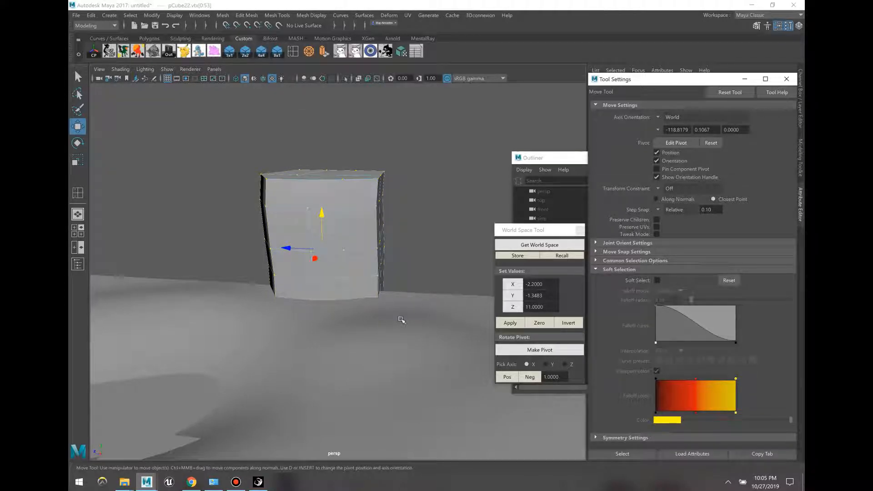
{"action": "key", "text": "e"}
{"action": "key", "text": "r"}
{"action": "left_click_drag", "start_coordinate": [292, 247], "coordinate": [323, 206]}
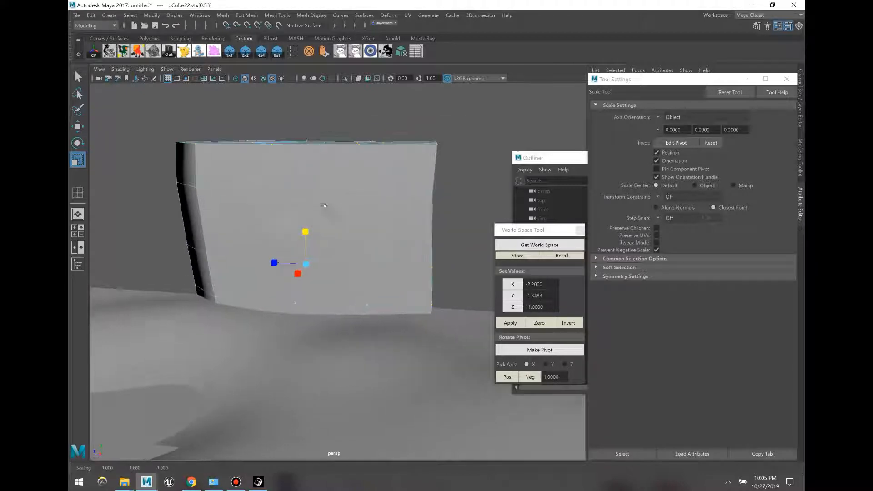
{"action": "key", "text": "F8"}
{"action": "key", "text": "w"}
{"action": "middle_click_drag", "start_coordinate": [342, 205], "coordinate": [341, 193]}
Step: Select pCube21 and slide it out along X
{"action": "left_click", "coordinate": [267, 246]}
{"action": "left_click_drag", "start_coordinate": [268, 248], "coordinate": [291, 277], "text": "alt"}
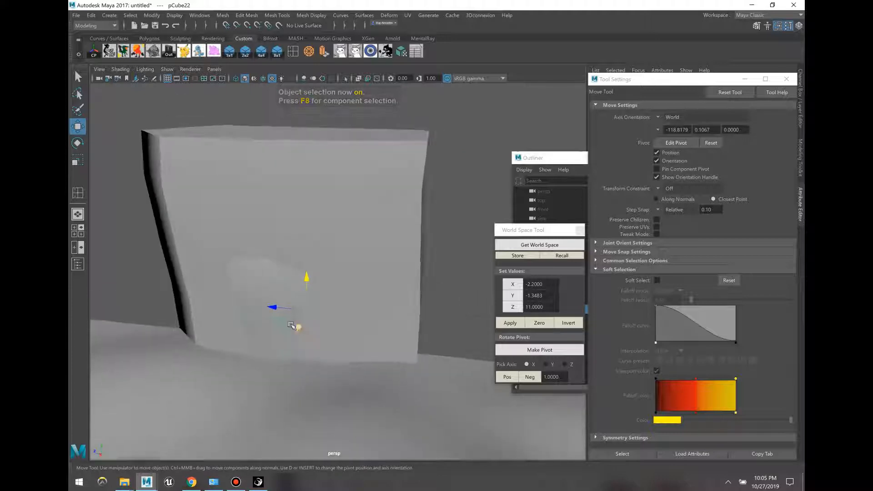
{"action": "left_click_drag", "start_coordinate": [298, 328], "coordinate": [292, 343]}
{"action": "left_click_drag", "start_coordinate": [330, 291], "coordinate": [357, 275], "text": "alt"}
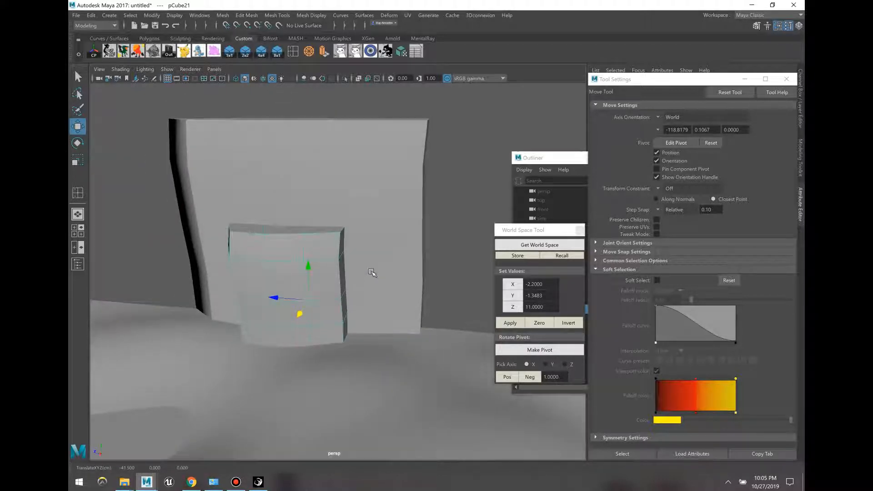
Step: Scale pCube21's vertices taller in Y and slide it along X beside the wall
{"action": "key", "text": "F9"}
{"action": "left_click_drag", "start_coordinate": [432, 405], "coordinate": [202, 185]}
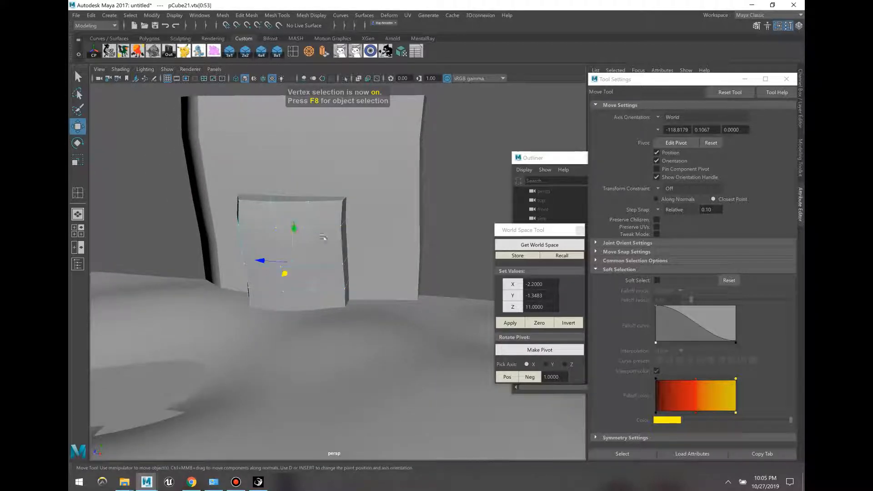
{"action": "key", "text": "r"}
{"action": "left_click_drag", "start_coordinate": [294, 228], "coordinate": [297, 191]}
{"action": "left_click_drag", "start_coordinate": [306, 251], "coordinate": [359, 240], "text": "alt"}
{"action": "key", "text": "F8"}
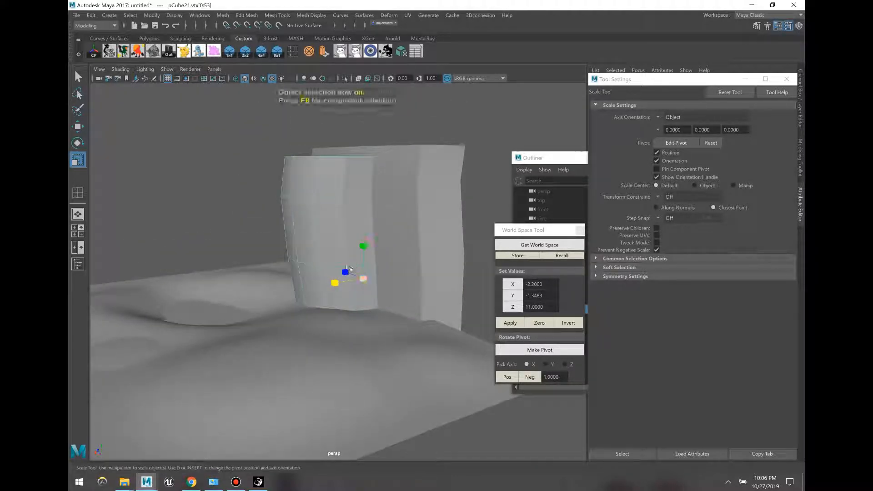
{"action": "key", "text": "w"}
{"action": "left_click_drag", "start_coordinate": [345, 280], "coordinate": [435, 293]}
Step: Select three side faces of the tall narrow block and switch to wireframe
{"action": "left_click", "coordinate": [419, 299]}
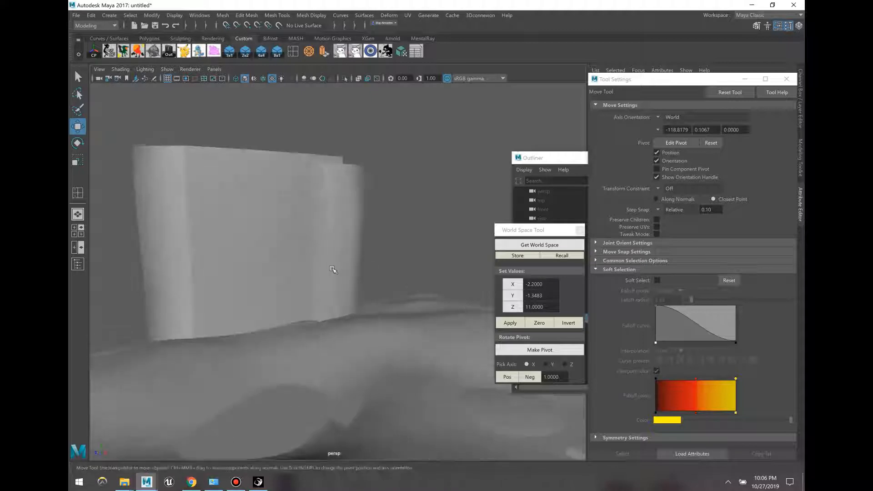
{"action": "left_click", "coordinate": [336, 272]}
{"action": "left_click", "coordinate": [366, 276]}
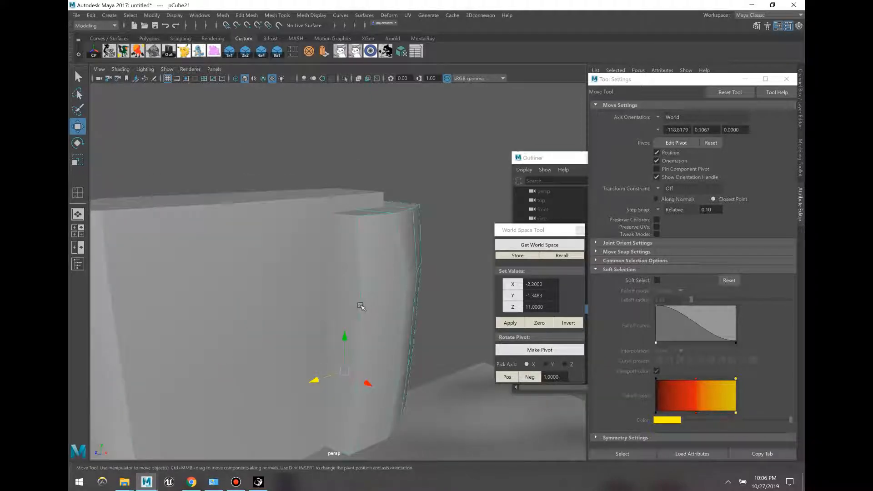
{"action": "key", "text": "F11"}
{"action": "left_click", "coordinate": [347, 272]}
{"action": "left_click", "coordinate": [342, 337], "text": "shift"}
{"action": "left_click", "coordinate": [334, 421], "text": "shift"}
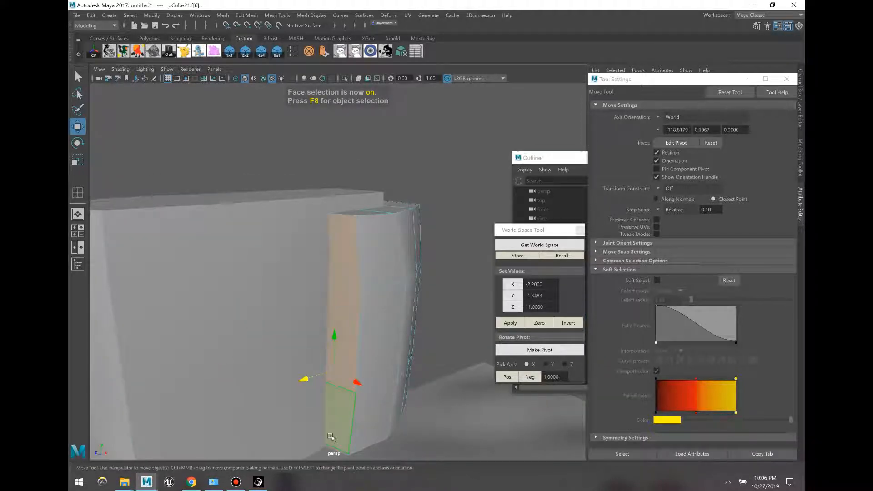
{"action": "key", "text": "4"}
Step: Reselect four faces up the pillar and, with Soft Select on, pull them left along X
{"action": "left_click_drag", "start_coordinate": [326, 429], "coordinate": [331, 403], "text": "alt"}
{"action": "left_click", "coordinate": [335, 396]}
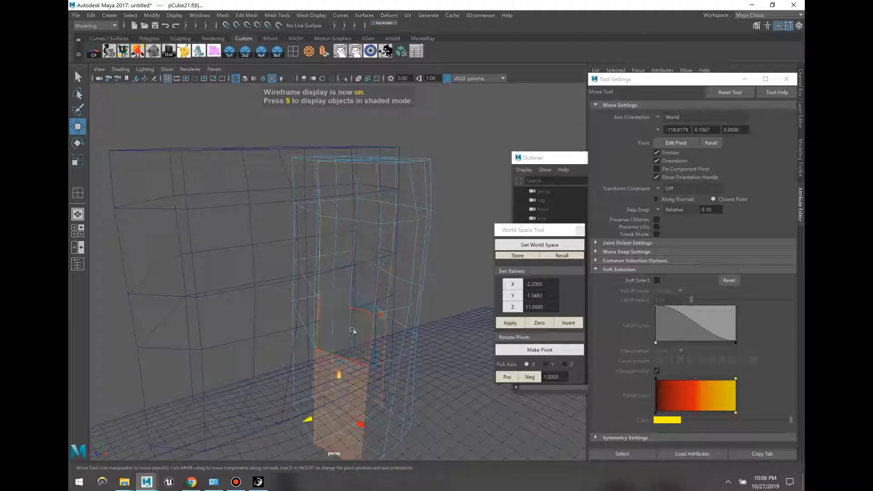
{"action": "left_click", "coordinate": [342, 336], "text": "shift"}
{"action": "left_click", "coordinate": [345, 247], "text": "shift"}
{"action": "left_click", "coordinate": [346, 194], "text": "shift"}
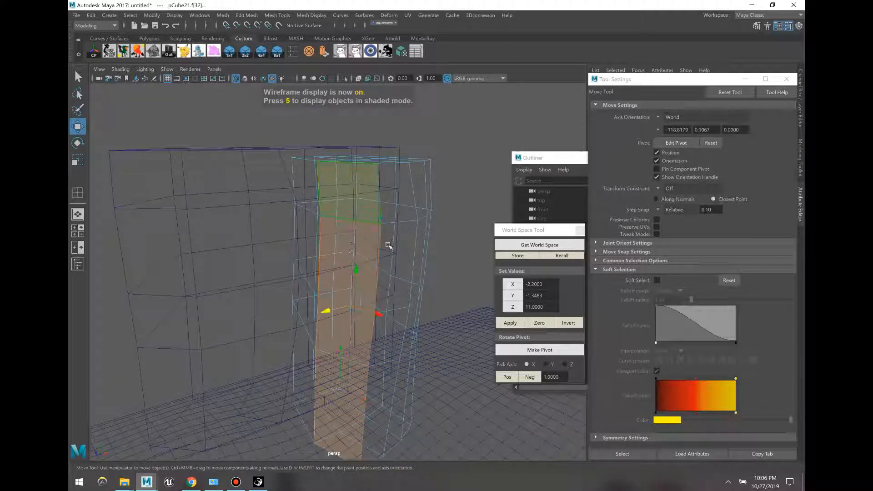
{"action": "left_click", "coordinate": [658, 280]}
{"action": "key", "text": "6"}
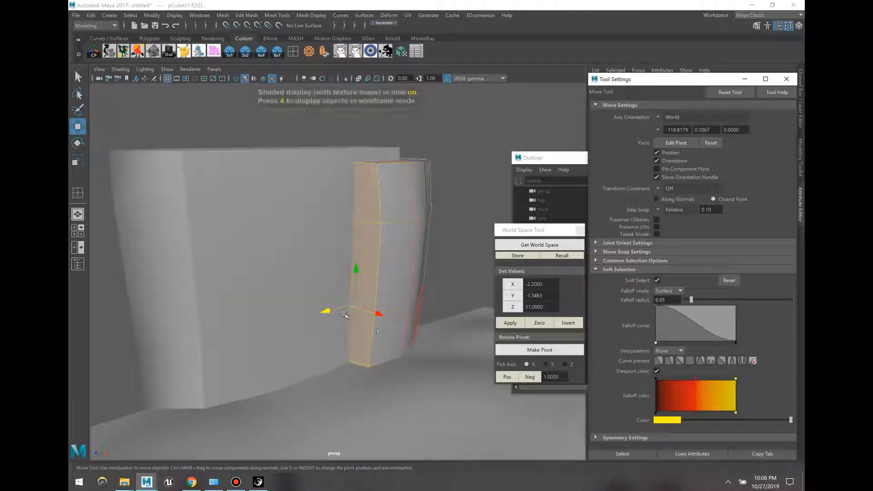
{"action": "left_click_drag", "start_coordinate": [325, 312], "coordinate": [282, 320]}
Step: Push one more side face outward to bulge the pillar, then return to object mode
{"action": "mouse_move", "coordinate": [308, 321]}
{"action": "left_mouse_down", "text": "alt"}
{"action": "mouse_move", "coordinate": [347, 337]}
{"action": "mouse_move", "coordinate": [327, 330]}
{"action": "left_mouse_up", "text": "alt"}
{"action": "left_click", "coordinate": [416, 251]}
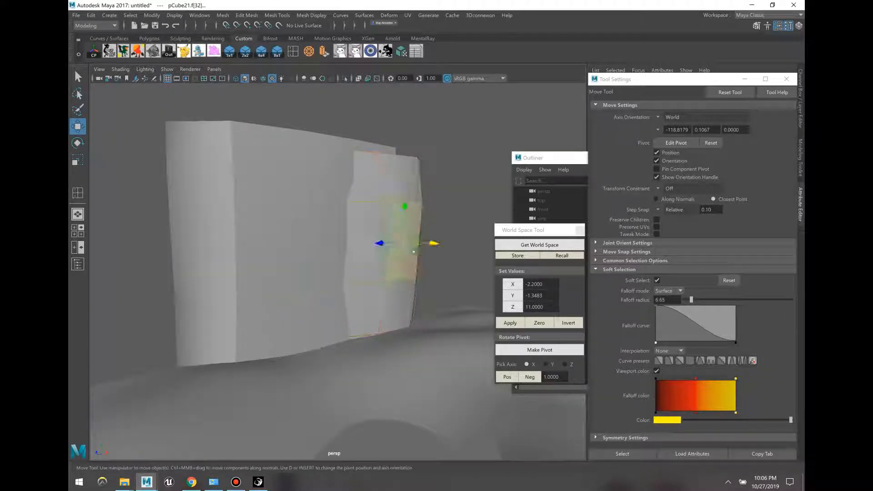
{"action": "left_click_drag", "start_coordinate": [434, 245], "coordinate": [470, 236]}
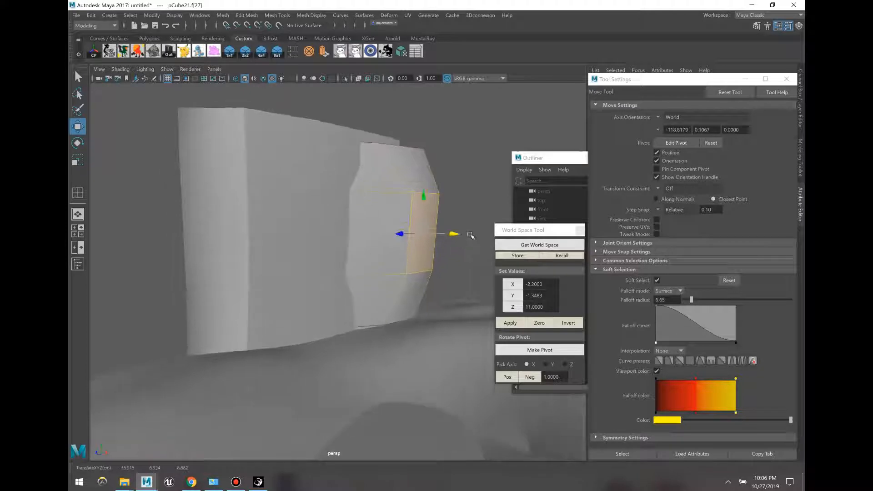
{"action": "left_click", "coordinate": [469, 252]}
{"action": "key", "text": "F8"}
{"action": "left_click_drag", "start_coordinate": [431, 273], "coordinate": [321, 293], "text": "alt"}
{"action": "right_click_drag", "start_coordinate": [321, 292], "coordinate": [333, 316], "text": "alt"}
{"action": "left_click_drag", "start_coordinate": [333, 316], "coordinate": [329, 343], "text": "alt"}
{"action": "middle_click_drag", "start_coordinate": [329, 343], "coordinate": [342, 311], "text": "alt"}
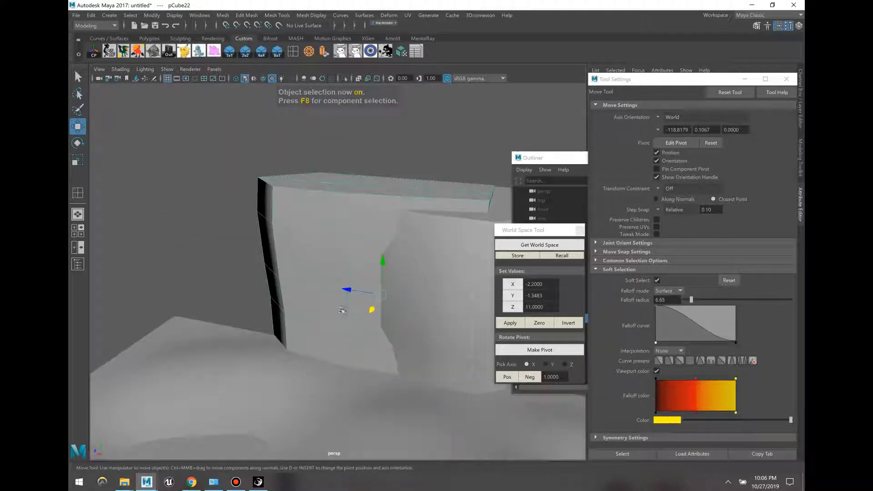
Step: Duplicate the wall block, rotate the copy about 38.6° in Y and lower it alongside
{"action": "key", "text": "ctrl+d"}
{"action": "left_click_drag", "start_coordinate": [346, 291], "coordinate": [221, 271]}
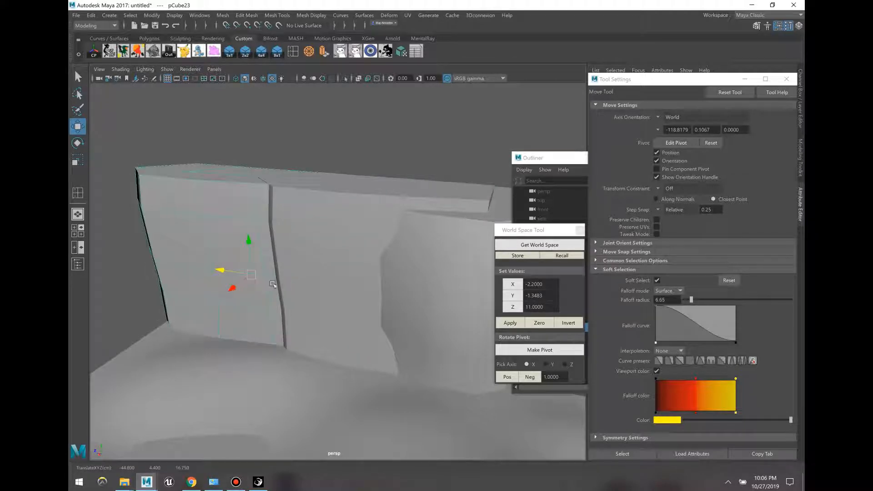
{"action": "key", "text": "e"}
{"action": "left_click_drag", "start_coordinate": [283, 278], "coordinate": [200, 305]}
{"action": "key", "text": "w"}
{"action": "left_click_drag", "start_coordinate": [213, 291], "coordinate": [332, 214], "text": "alt"}
{"action": "left_click", "coordinate": [299, 120]}
{"action": "left_click_drag", "start_coordinate": [302, 129], "coordinate": [297, 210], "text": "alt"}
Step: Slide the right-hand block pCube21 along X toward the others
{"action": "left_click", "coordinate": [284, 195]}
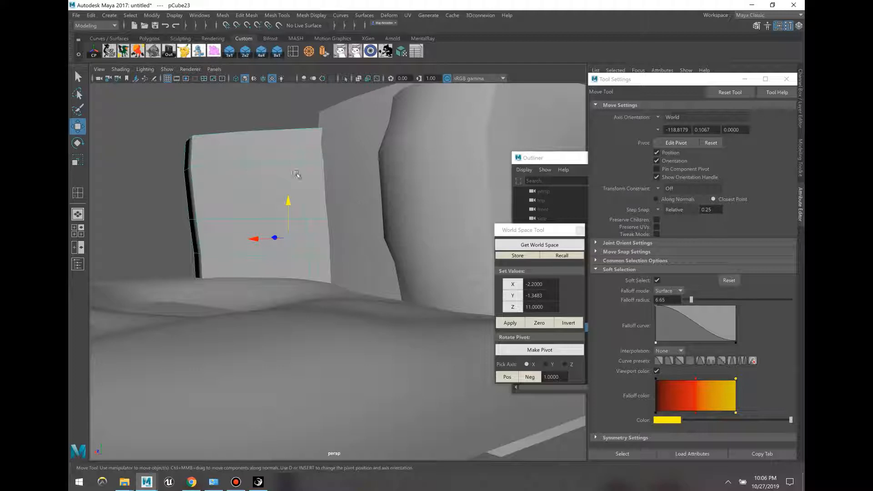
{"action": "left_click", "coordinate": [152, 180]}
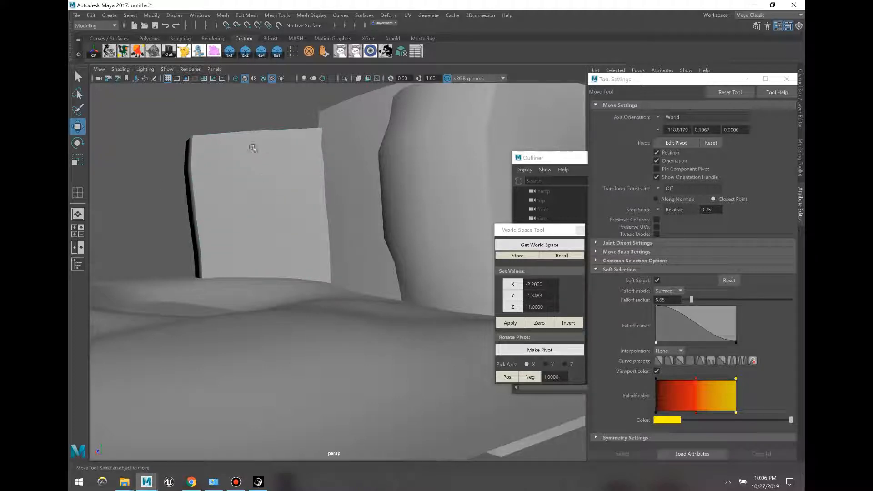
{"action": "left_click_drag", "start_coordinate": [252, 148], "coordinate": [360, 191], "text": "alt"}
{"action": "left_click", "coordinate": [350, 191]}
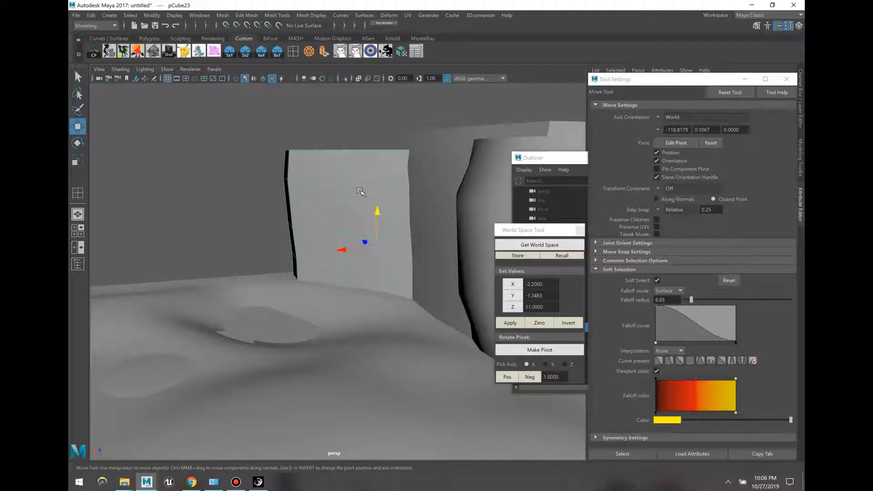
{"action": "left_click_drag", "start_coordinate": [360, 191], "coordinate": [417, 371], "text": "alt"}
{"action": "left_click", "coordinate": [366, 287]}
{"action": "left_click_drag", "start_coordinate": [368, 328], "coordinate": [382, 397]}
{"action": "left_click_drag", "start_coordinate": [338, 309], "coordinate": [359, 241], "text": "alt"}
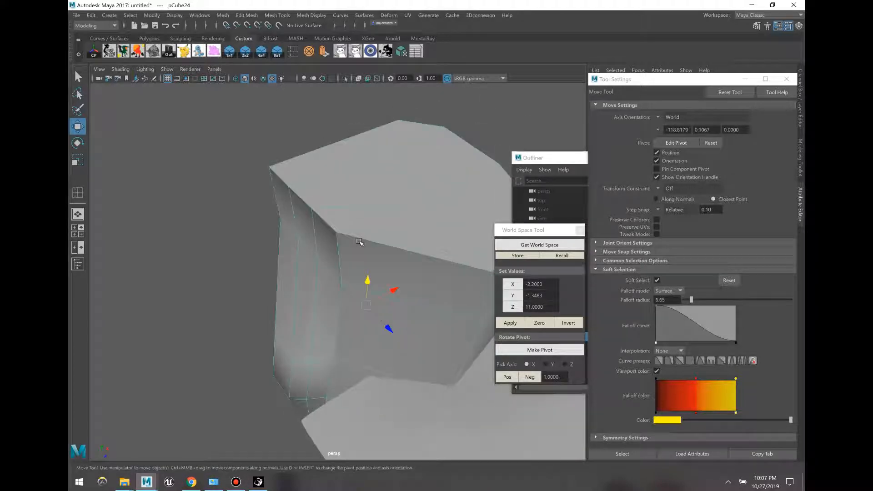
Step: Pull a vertical edge of the block outward with soft falloff, then raise it and slide it along Z
{"action": "key", "text": "F10"}
{"action": "left_click", "coordinate": [345, 310]}
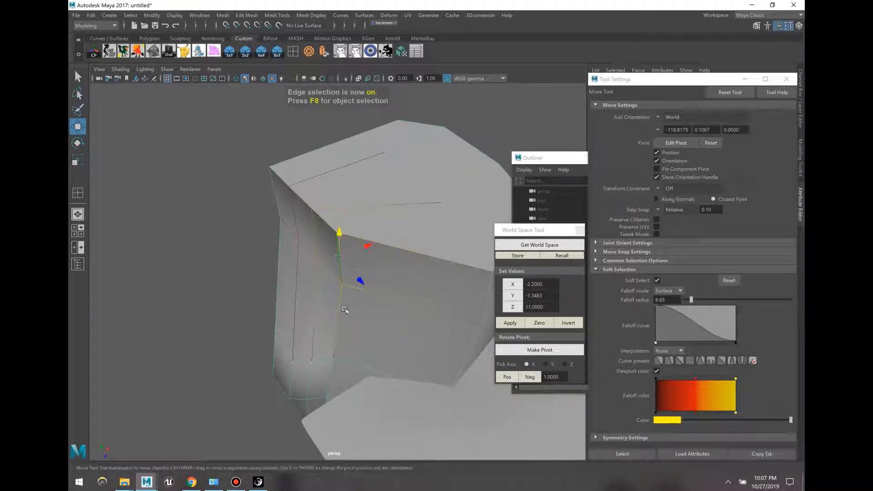
{"action": "left_click_drag", "start_coordinate": [353, 400], "coordinate": [380, 429]}
{"action": "left_click_drag", "start_coordinate": [394, 324], "coordinate": [362, 316], "text": "alt"}
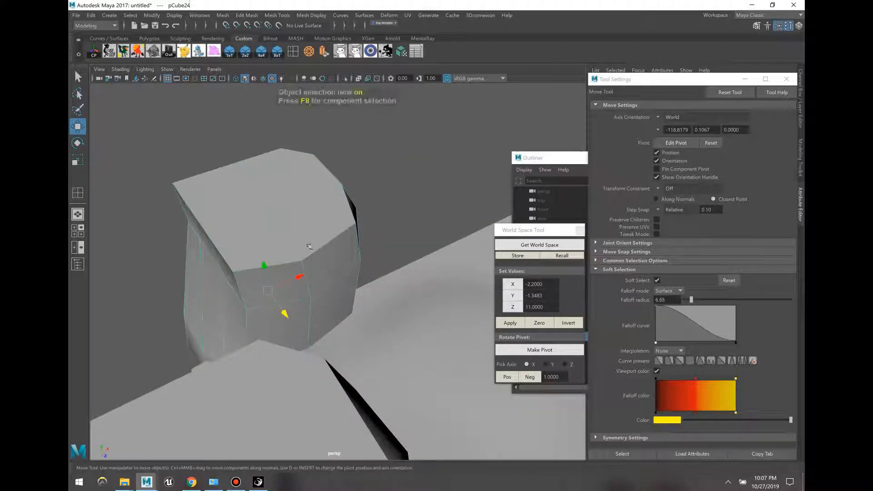
{"action": "left_click_drag", "start_coordinate": [309, 246], "coordinate": [344, 230], "text": "alt"}
{"action": "left_click_drag", "start_coordinate": [382, 210], "coordinate": [391, 271]}
Step: Select another rock piece and insert an edge loop across the right wall
{"action": "key", "text": "F10"}
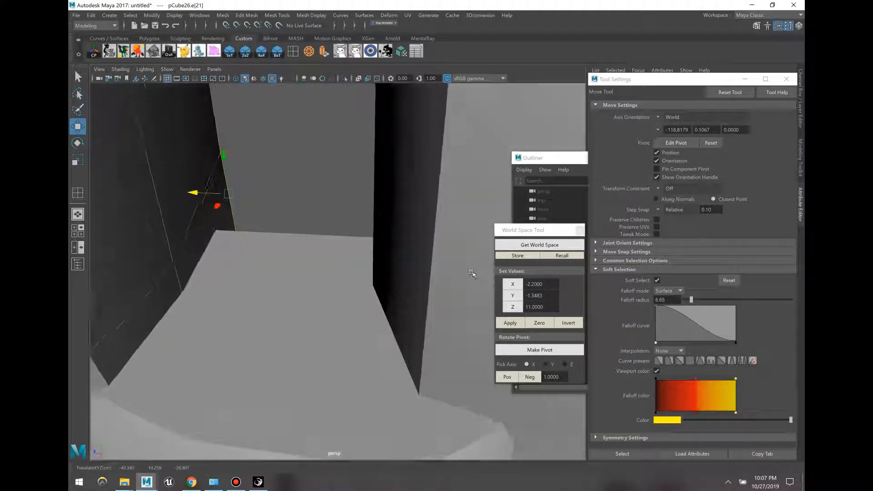
{"action": "left_click", "coordinate": [335, 295]}
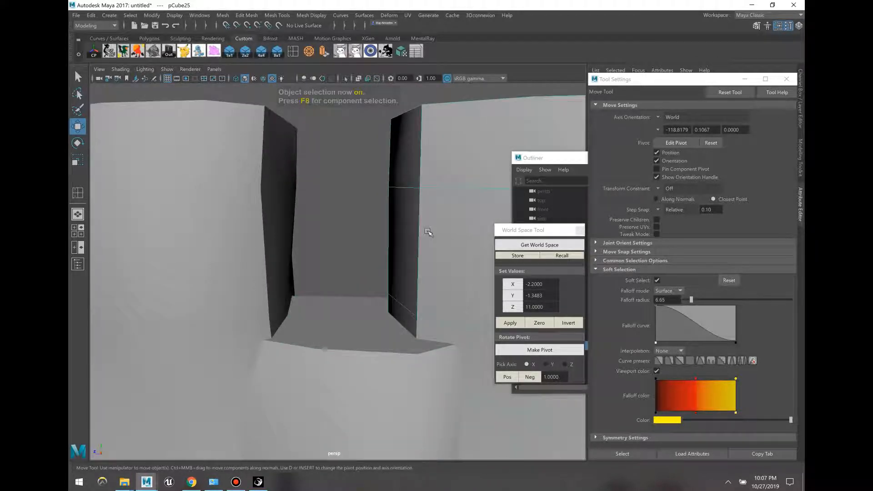
{"action": "left_click", "coordinate": [293, 54]}
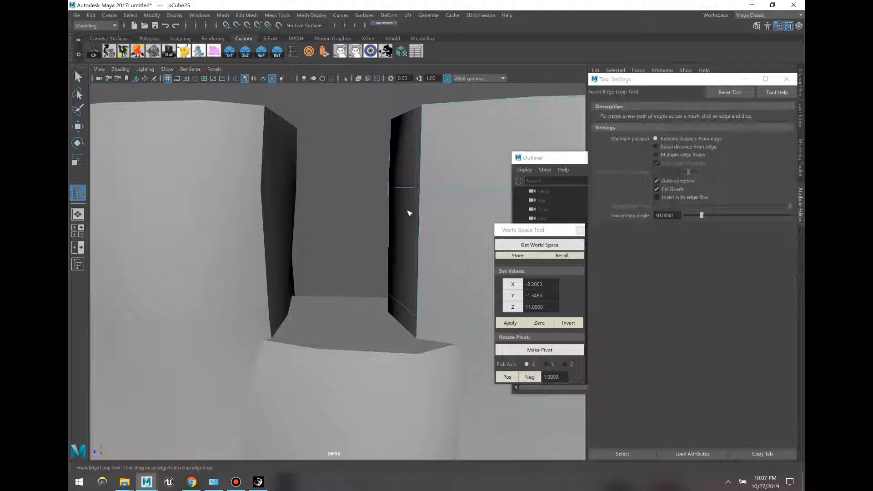
{"action": "left_click", "coordinate": [413, 251]}
Step: Slide the right pillar's upper face left and the left pillar's upper face right, then select pCube24
{"action": "key", "text": "F11"}
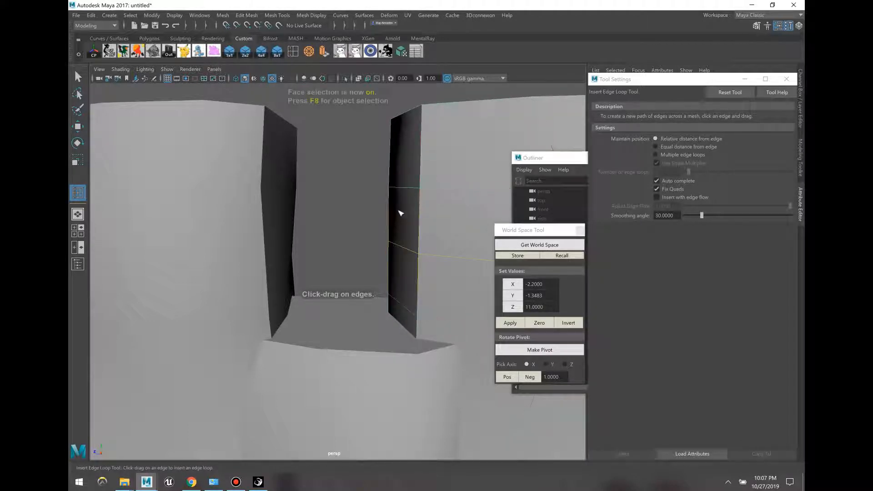
{"action": "key", "text": "w"}
{"action": "left_click", "coordinate": [393, 182]}
{"action": "left_click_drag", "start_coordinate": [371, 150], "coordinate": [352, 149]}
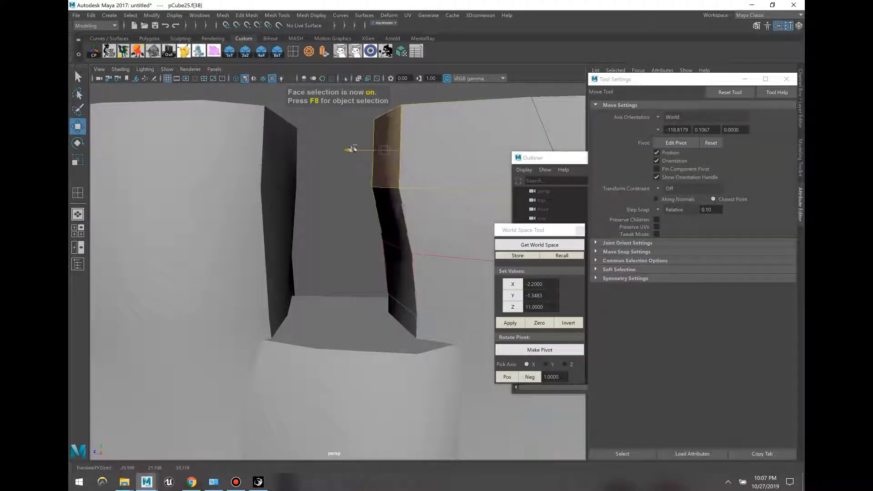
{"action": "left_click", "coordinate": [269, 158]}
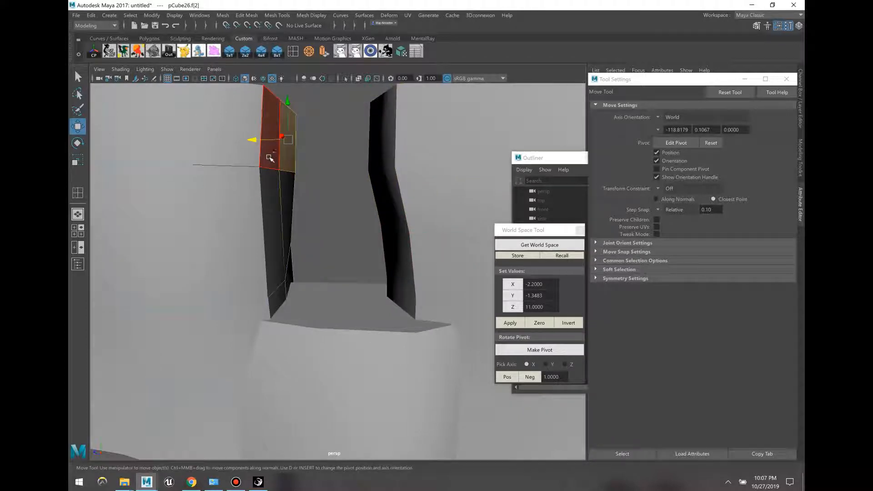
{"action": "middle_click_drag", "start_coordinate": [266, 145], "coordinate": [285, 146]}
{"action": "left_click", "coordinate": [331, 249]}
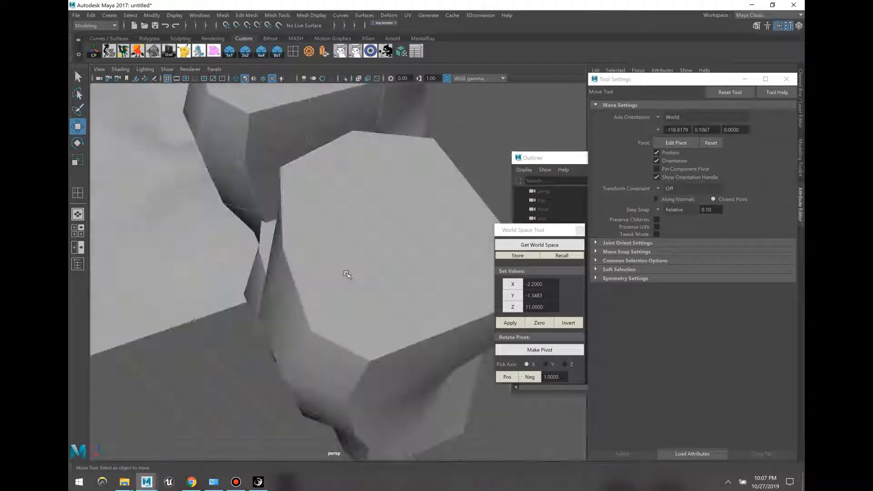
{"action": "left_click_drag", "start_coordinate": [347, 275], "coordinate": [356, 253], "text": "alt"}
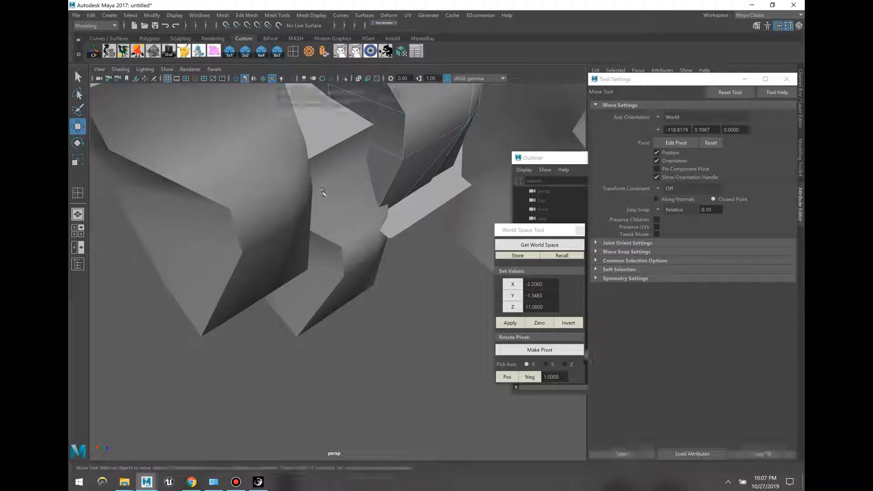
{"action": "left_click", "coordinate": [315, 296]}
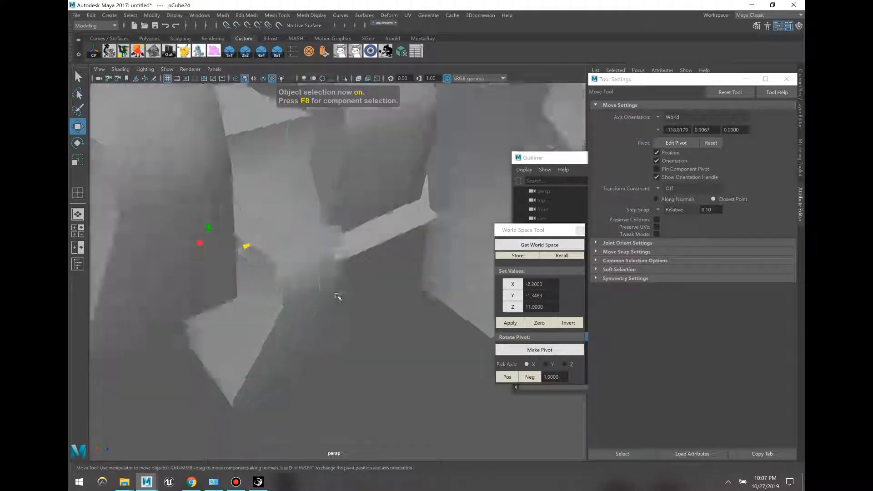
Step: Isolate pCube24 and push its right-side vertices inward to the left
{"action": "key", "text": "ctrl+1"}
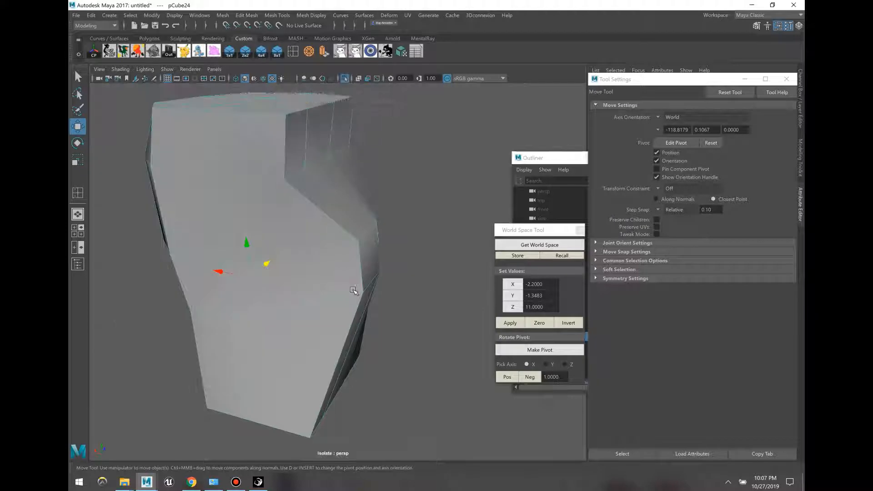
{"action": "key", "text": "F9"}
{"action": "left_click_drag", "start_coordinate": [379, 276], "coordinate": [320, 187]}
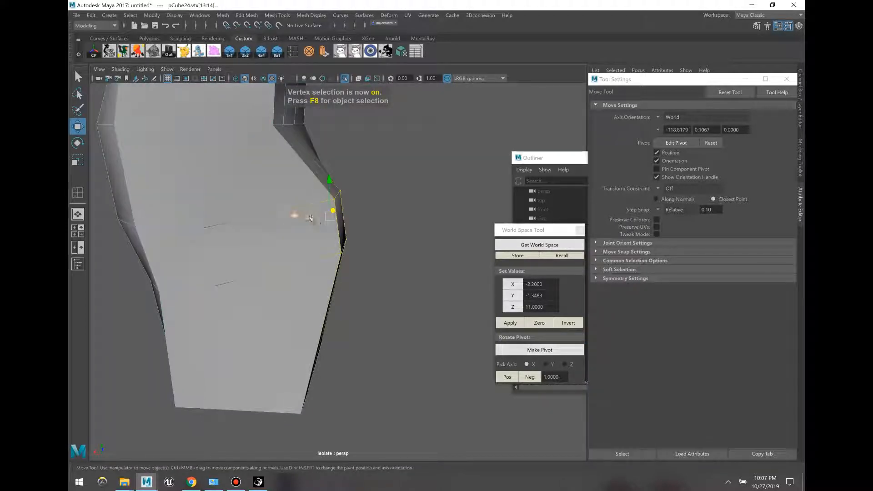
{"action": "left_click_drag", "start_coordinate": [308, 218], "coordinate": [276, 213]}
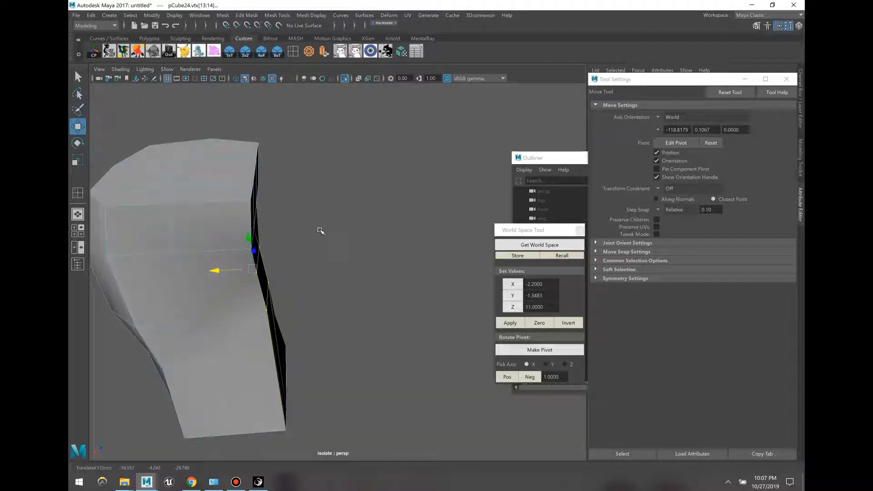
Step: Slide a right-side face left, turn off Soft Select, and move it further along X
{"action": "right_click_drag", "start_coordinate": [346, 279], "coordinate": [360, 345]}
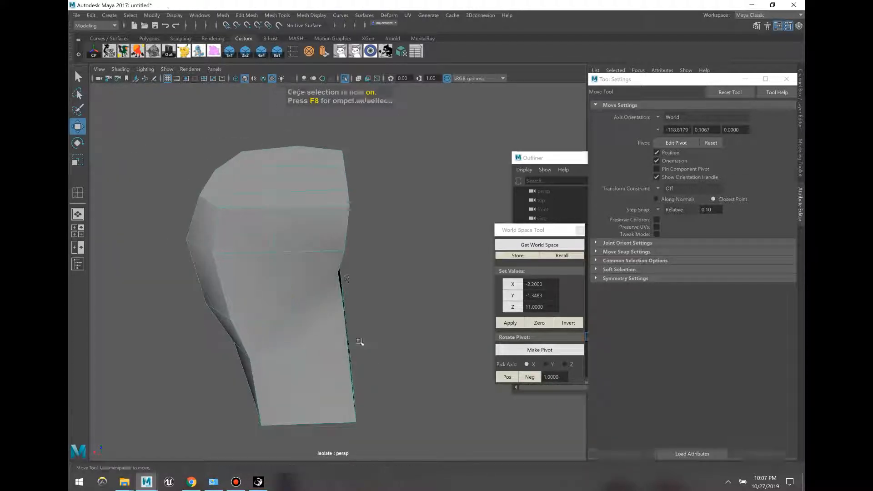
{"action": "left_click_drag", "start_coordinate": [392, 398], "coordinate": [321, 138]}
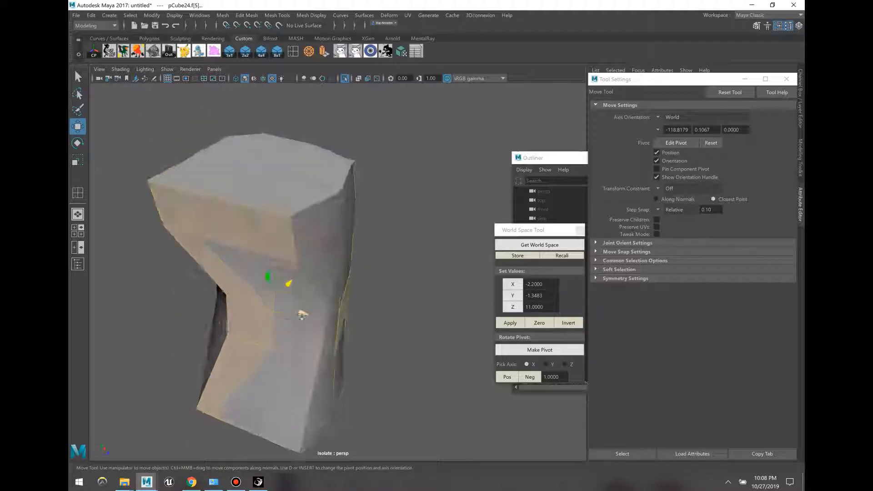
{"action": "left_click", "coordinate": [353, 323]}
{"action": "middle_click_drag", "start_coordinate": [322, 326], "coordinate": [302, 327]}
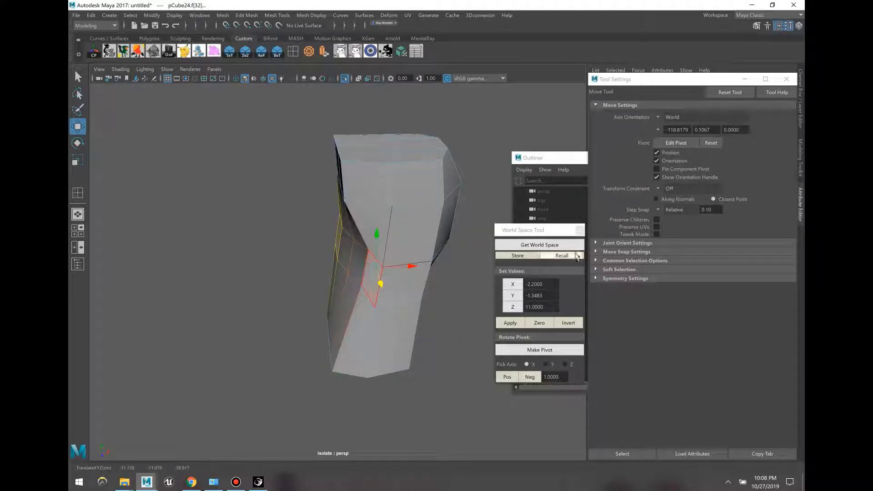
{"action": "left_click", "coordinate": [595, 269]}
{"action": "left_click", "coordinate": [656, 281]}
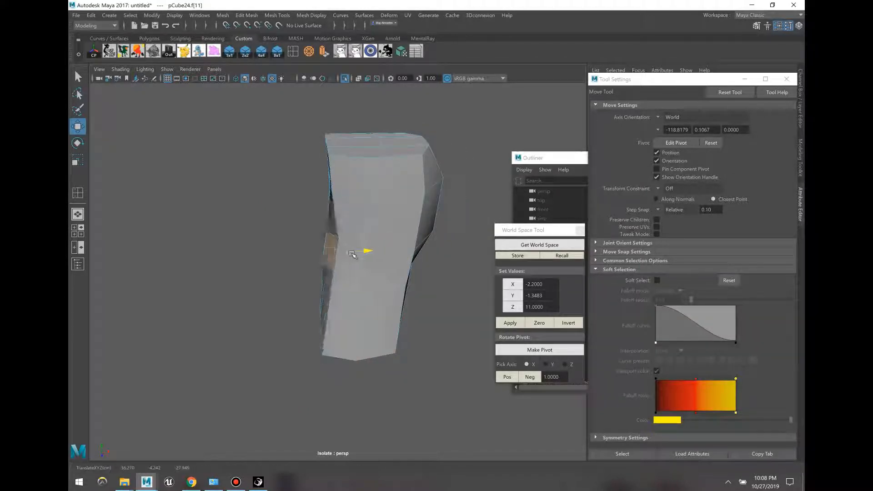
{"action": "left_click_drag", "start_coordinate": [351, 253], "coordinate": [350, 253]}
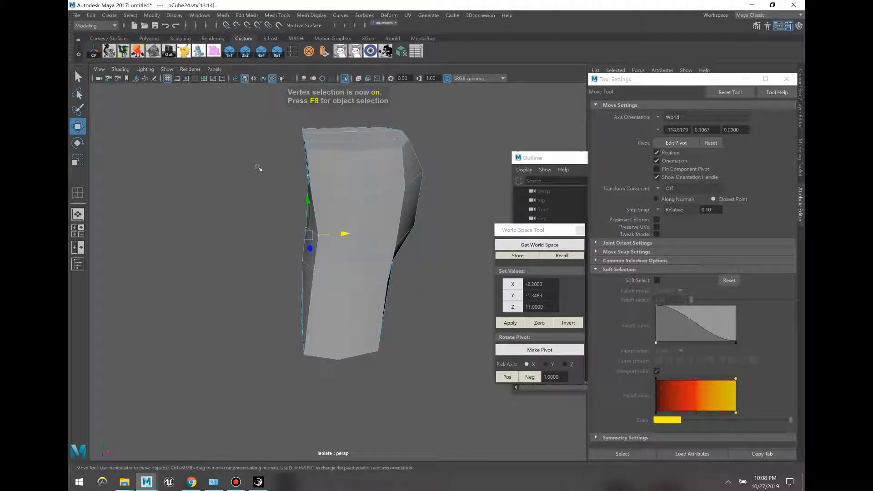
Step: Pull the left-side vertices outward to widen the rock
{"action": "left_click_drag", "start_coordinate": [213, 93], "coordinate": [212, 92]}
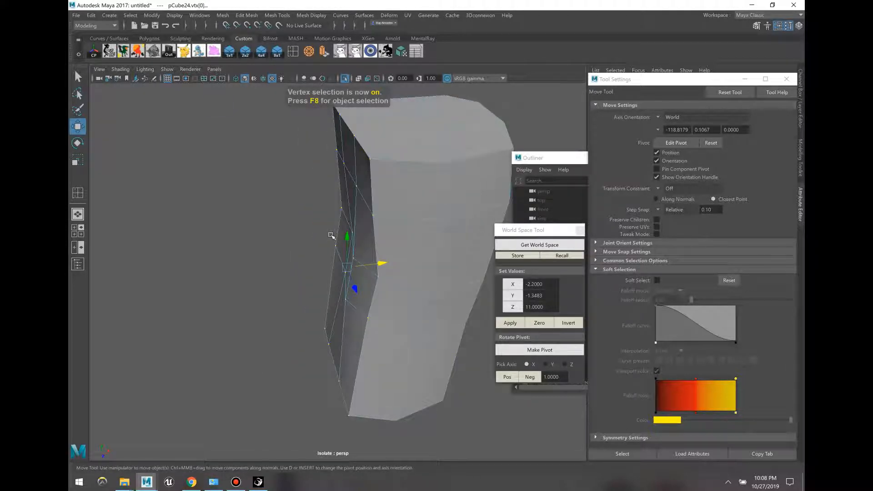
{"action": "key", "text": "4"}
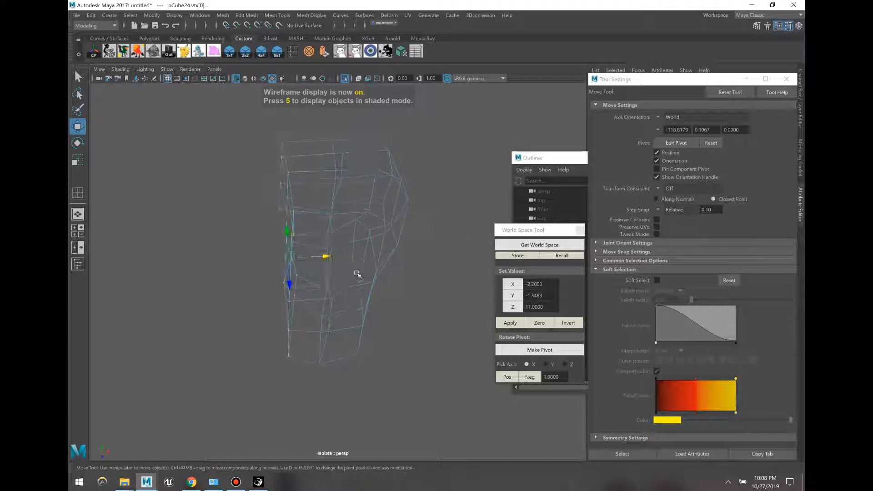
{"action": "key", "text": "5"}
{"action": "left_click_drag", "start_coordinate": [324, 261], "coordinate": [151, 265]}
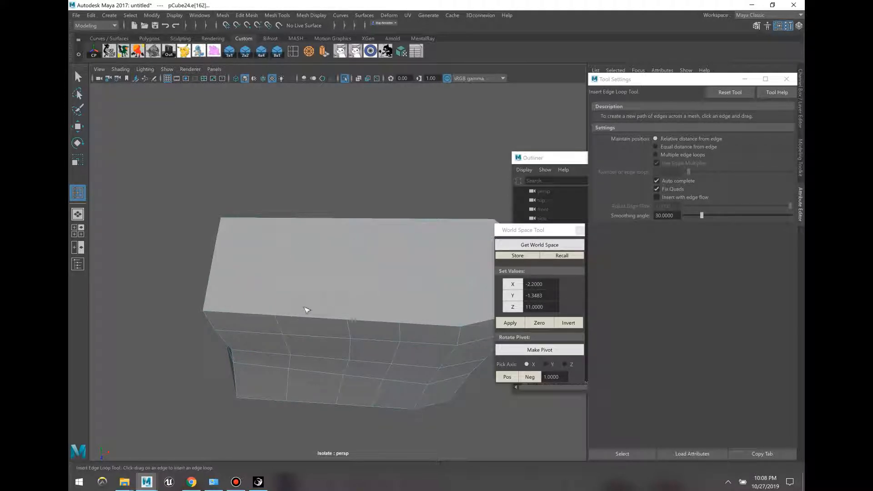
Step: Rotate and slide the end vertices to bend the block into an arch, then deselect
{"action": "key", "text": "w"}
{"action": "left_click", "coordinate": [258, 309]}
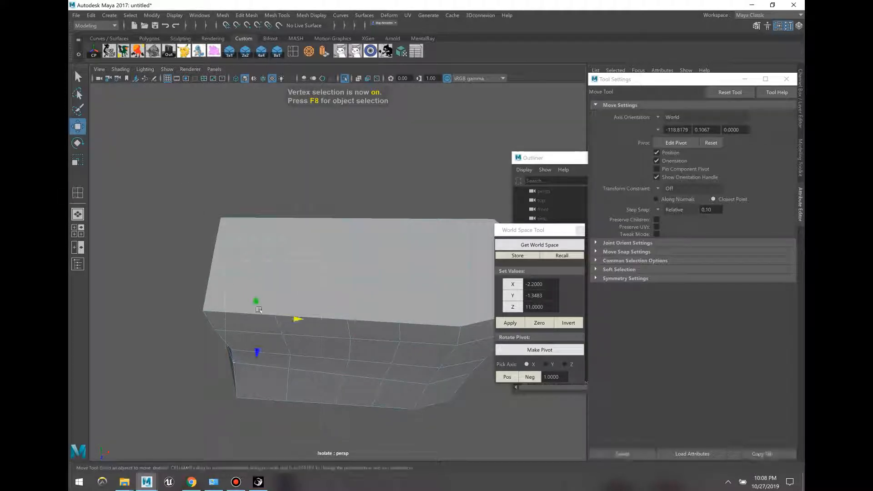
{"action": "key", "text": "e"}
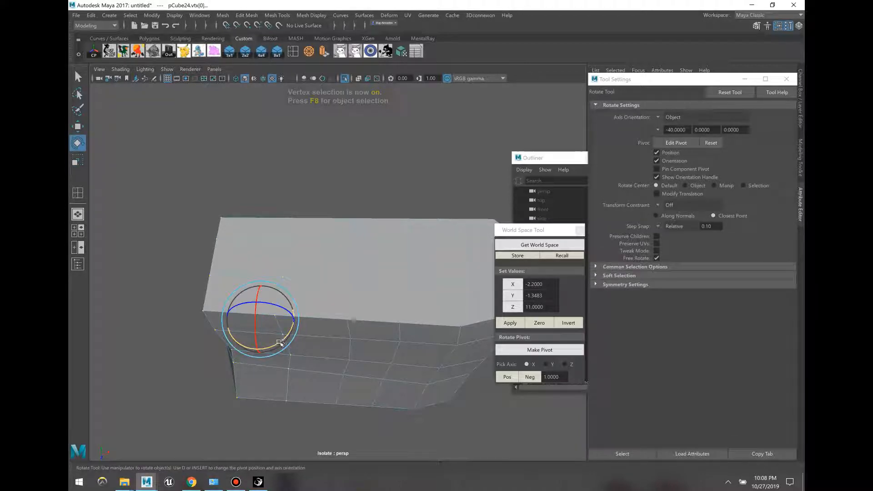
{"action": "left_click_drag", "start_coordinate": [281, 343], "coordinate": [301, 413]}
{"action": "key", "text": "w"}
{"action": "key", "text": "e"}
{"action": "key", "text": "w"}
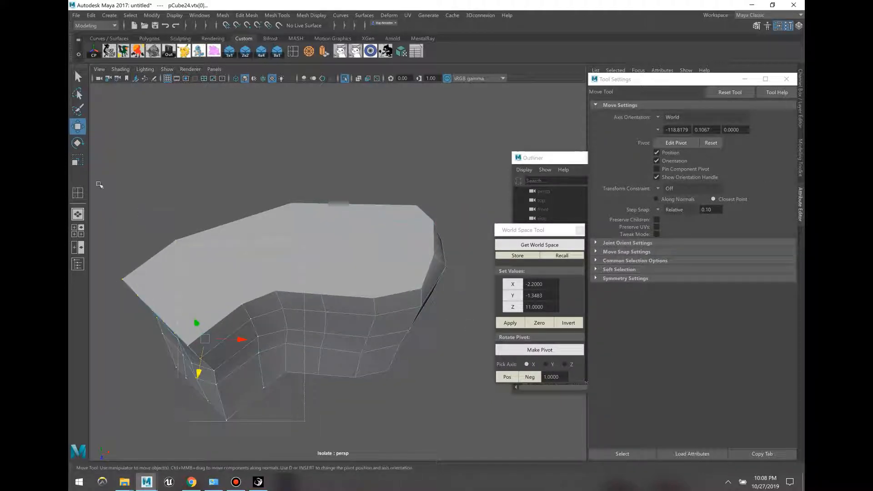
{"action": "left_click_drag", "start_coordinate": [245, 319], "coordinate": [412, 271]}
{"action": "key", "text": "e"}
{"action": "key", "text": "w"}
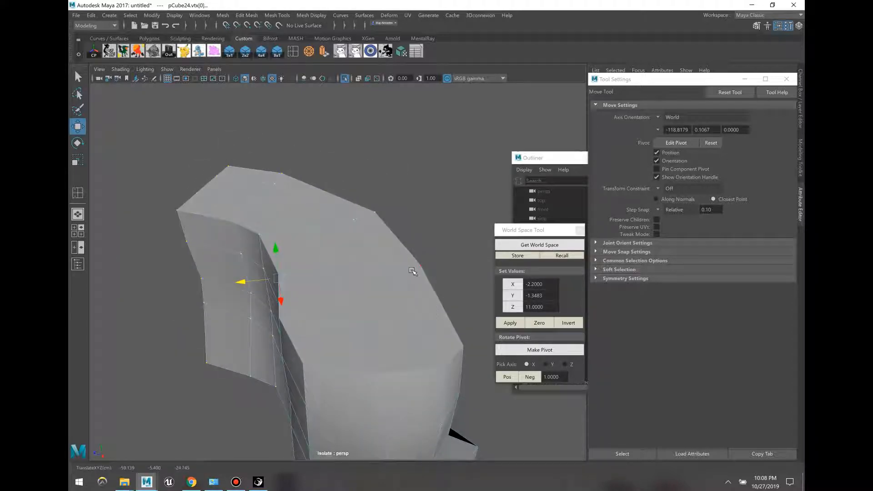
{"action": "left_click", "coordinate": [413, 160]}
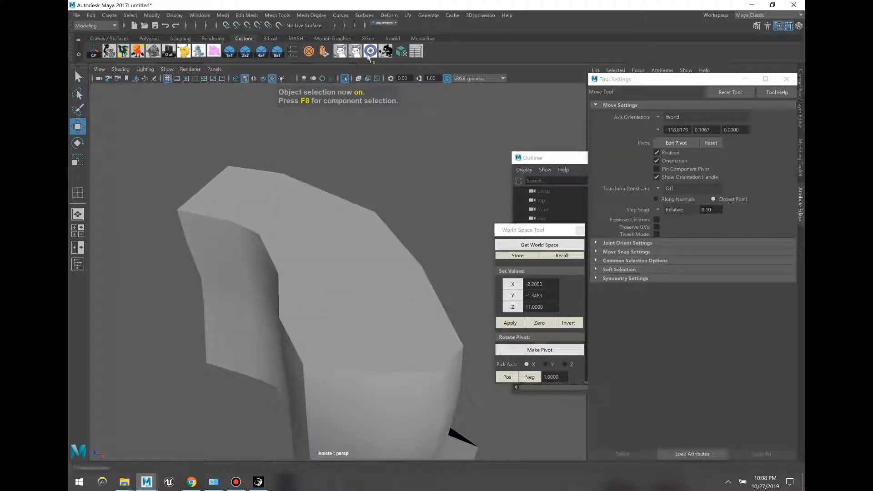
Step: Restore the full scene, rotate pCube26 about its vertical axis and slide it into the neighbouring wall
{"action": "left_click_drag", "start_coordinate": [390, 139], "coordinate": [380, 204], "text": "alt"}
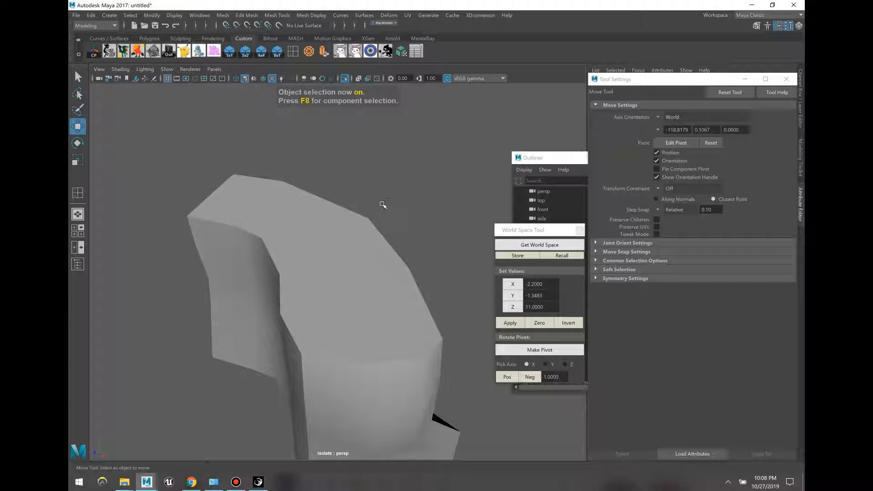
{"action": "key", "text": "ctrl+1"}
{"action": "left_click", "coordinate": [258, 227]}
{"action": "left_click_drag", "start_coordinate": [259, 228], "coordinate": [331, 168], "text": "alt"}
{"action": "key", "text": "e"}
{"action": "key", "text": "w"}
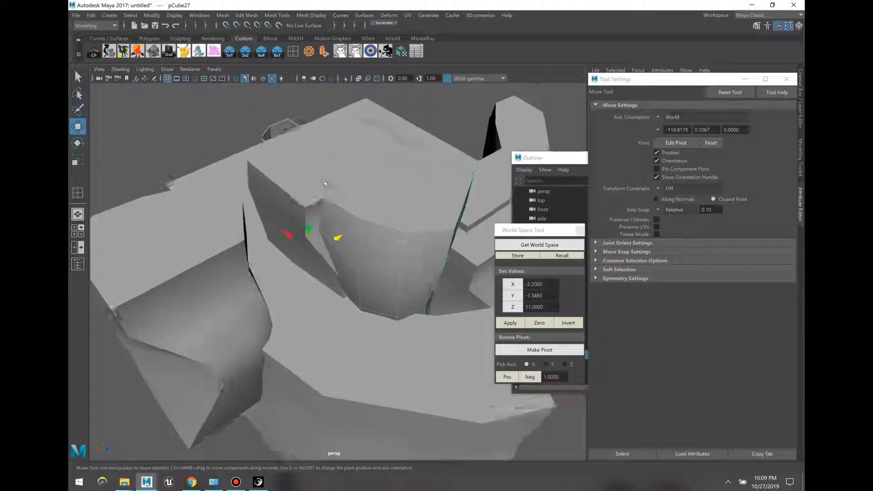
{"action": "key", "text": "ctrl+z"}
{"action": "key", "text": "ctrl+z"}
{"action": "key", "text": "e"}
{"action": "left_click_drag", "start_coordinate": [314, 296], "coordinate": [362, 311]}
{"action": "key", "text": "w"}
{"action": "middle_click_drag", "start_coordinate": [328, 268], "coordinate": [371, 262]}
{"action": "left_click_drag", "start_coordinate": [284, 308], "coordinate": [297, 313]}
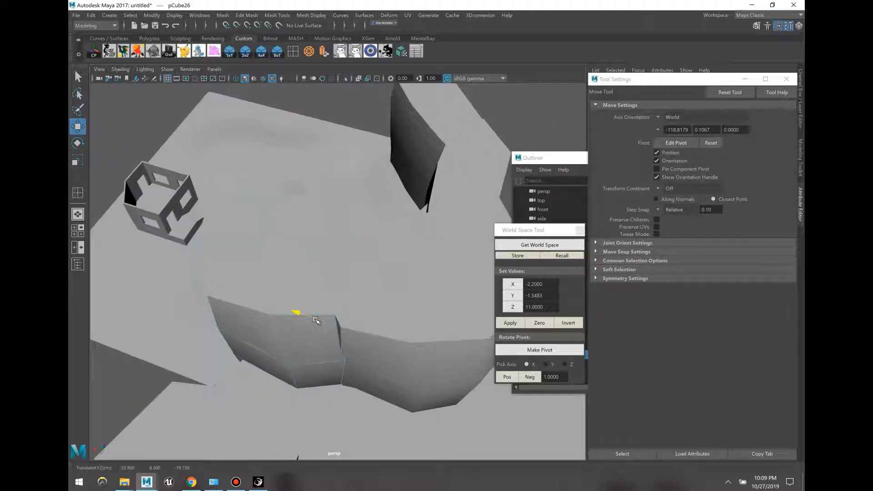
Step: Slide pCube28 to the right along X, then select pCube24
{"action": "left_click", "coordinate": [223, 243]}
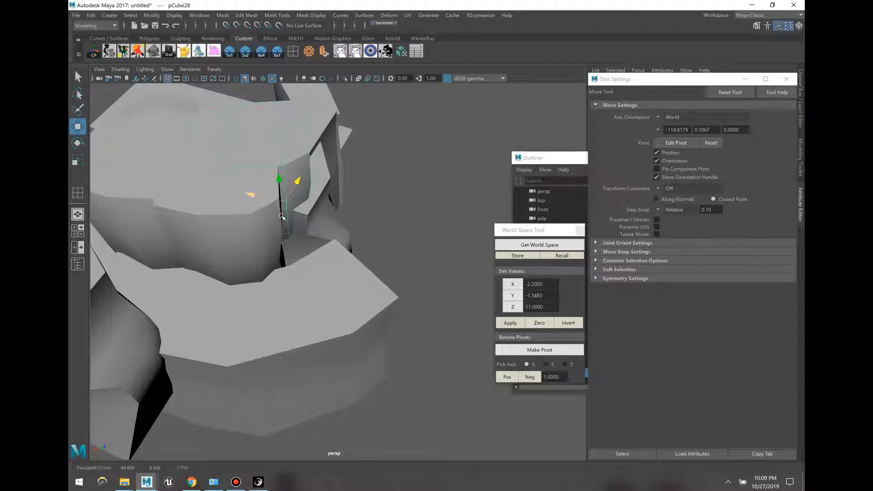
{"action": "left_click_drag", "start_coordinate": [281, 216], "coordinate": [287, 237]}
{"action": "left_click", "coordinate": [366, 237]}
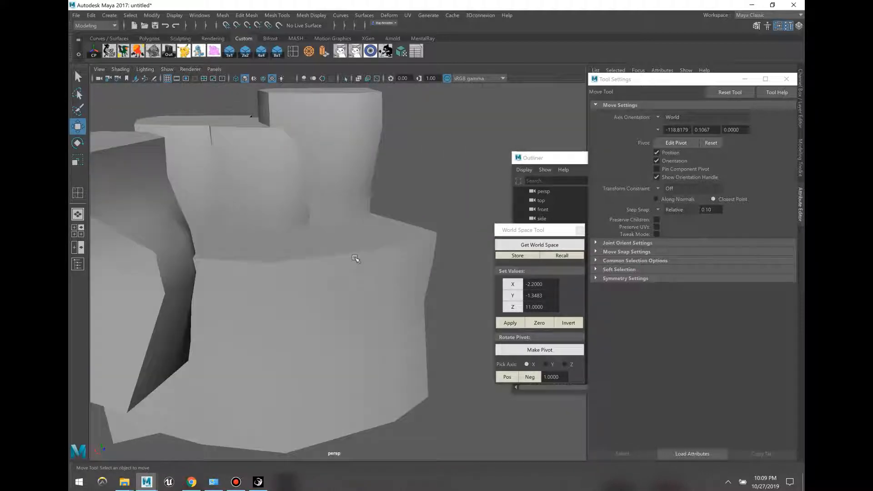
{"action": "left_click", "coordinate": [328, 183]}
{"action": "left_click", "coordinate": [378, 239]}
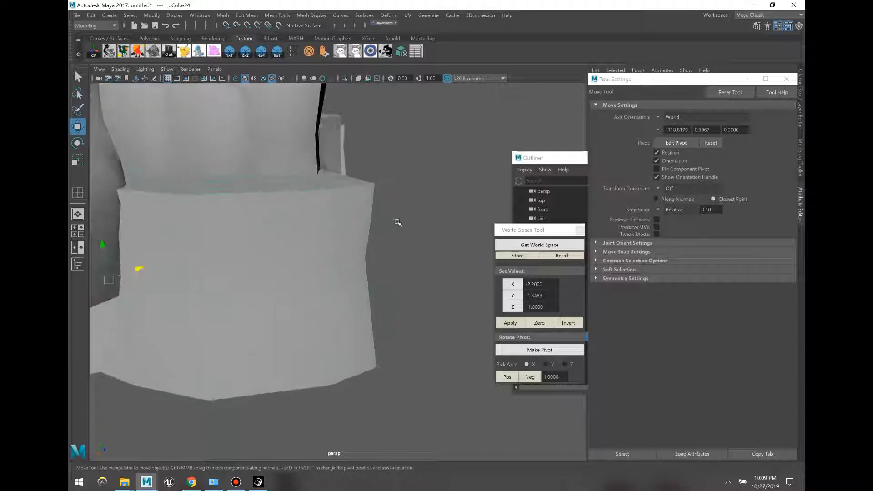
Step: Lower the top corner vertices of pCube24
{"action": "key", "text": "4"}
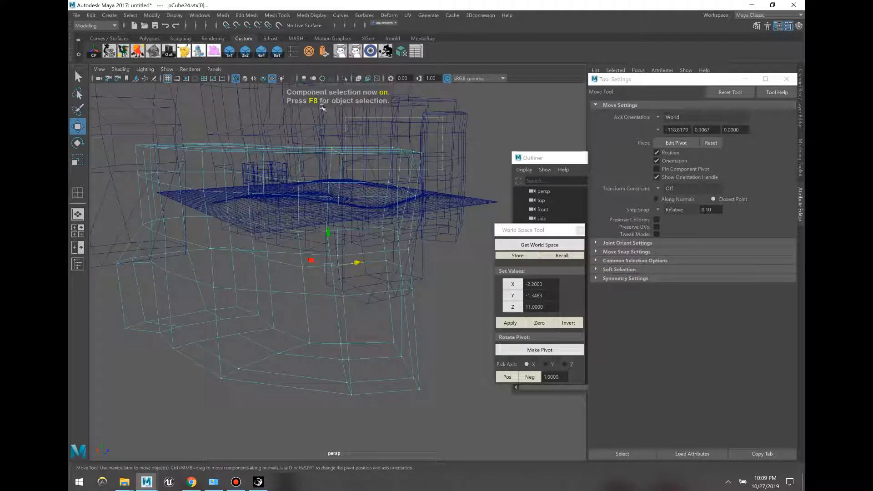
{"action": "left_click_drag", "start_coordinate": [322, 108], "coordinate": [328, 123]}
{"action": "key", "text": "6"}
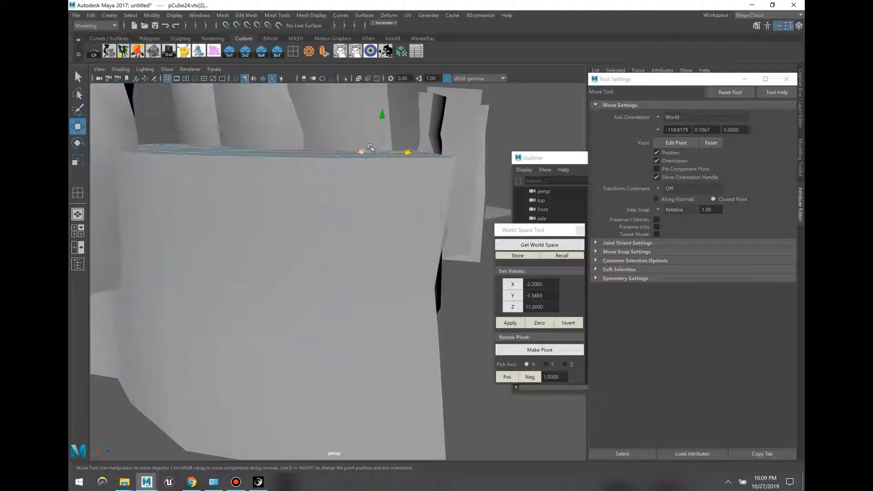
{"action": "left_click_drag", "start_coordinate": [382, 119], "coordinate": [391, 147]}
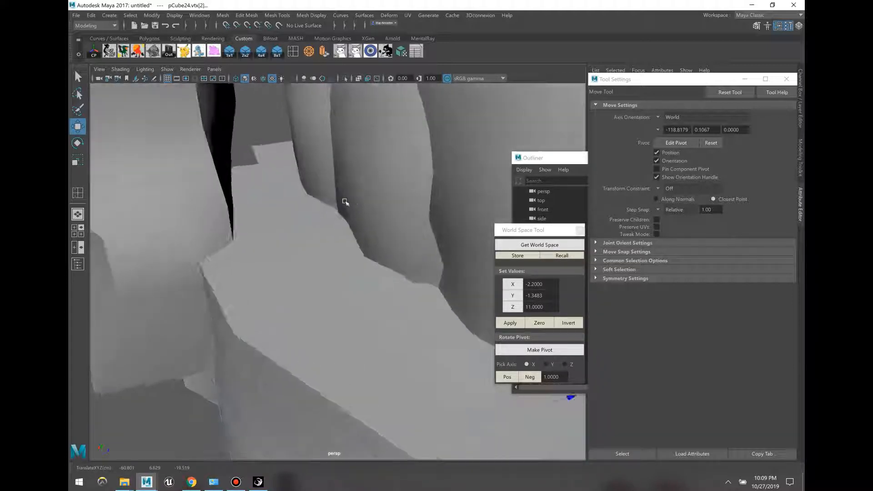
Step: Raise the three ledge faces of the rock upward and return to object mode
{"action": "key", "text": "F11"}
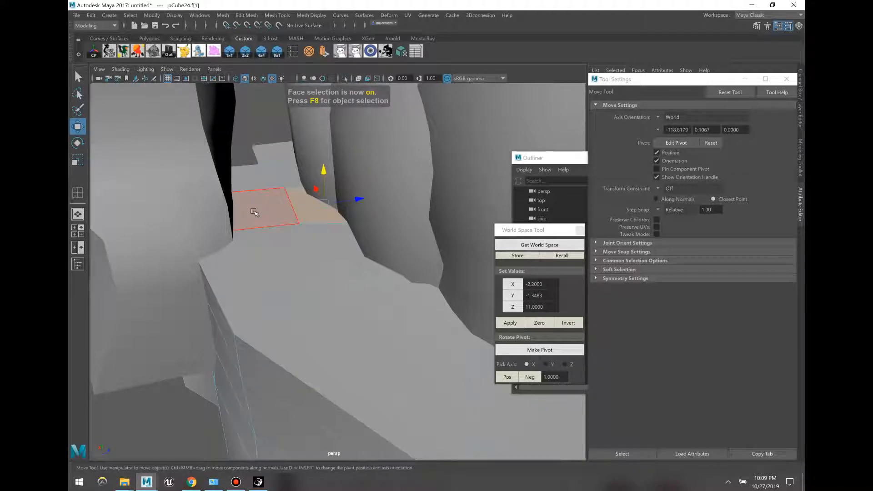
{"action": "key", "text": "4"}
{"action": "left_click", "coordinate": [201, 213], "text": "shift"}
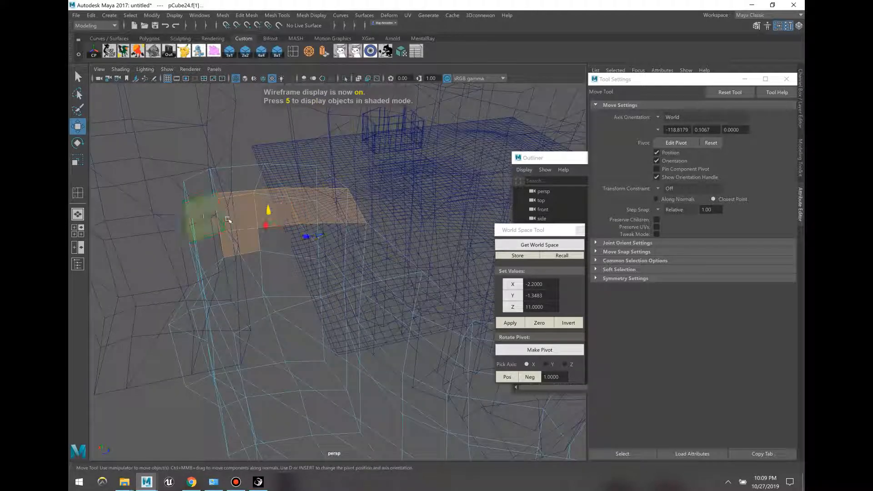
{"action": "left_click", "coordinate": [201, 220]}
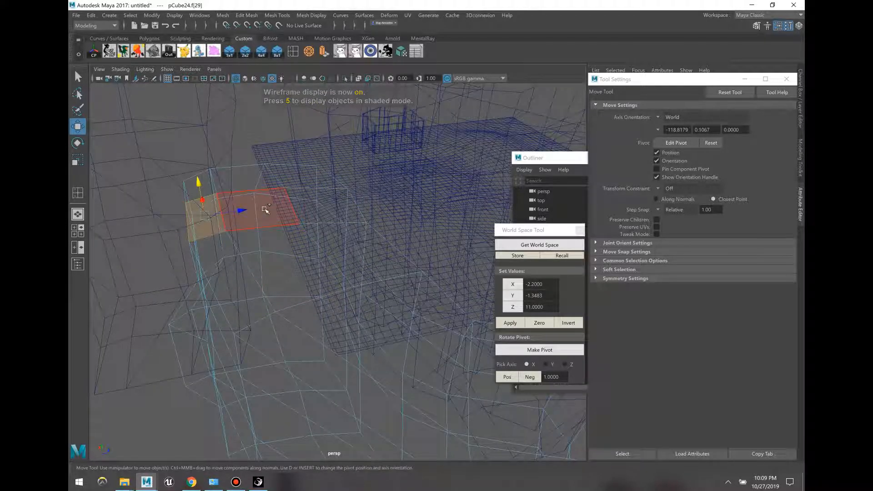
{"action": "left_click", "coordinate": [266, 209], "text": "shift"}
{"action": "left_click", "coordinate": [318, 206], "text": "shift"}
{"action": "key", "text": "5"}
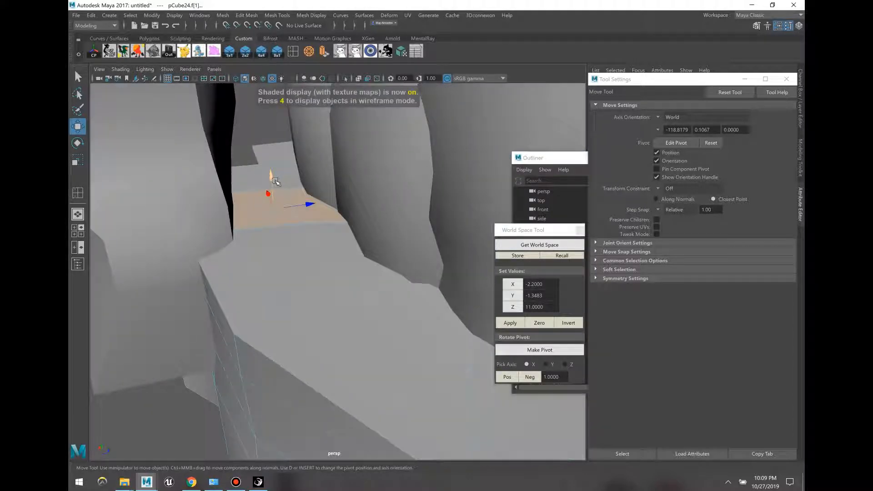
{"action": "left_click_drag", "start_coordinate": [275, 184], "coordinate": [429, 170]}
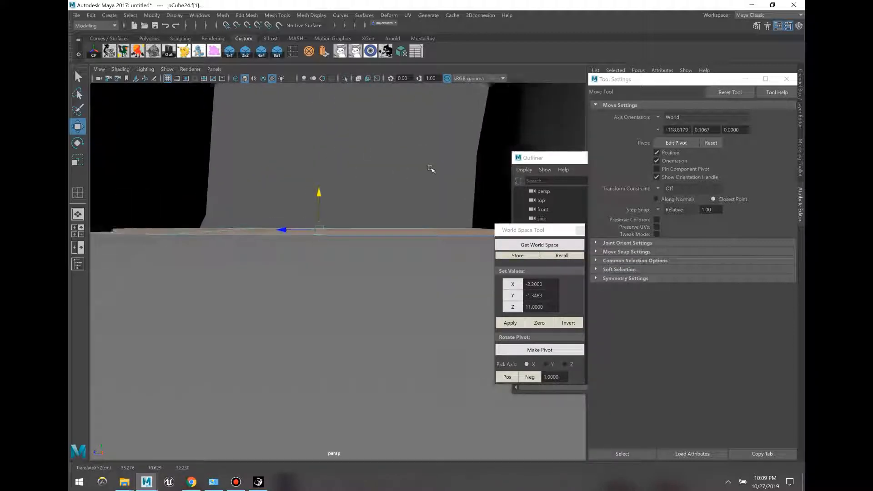
{"action": "scroll", "coordinate": [431, 236], "scroll_direction": "up", "scroll_amount": 6}
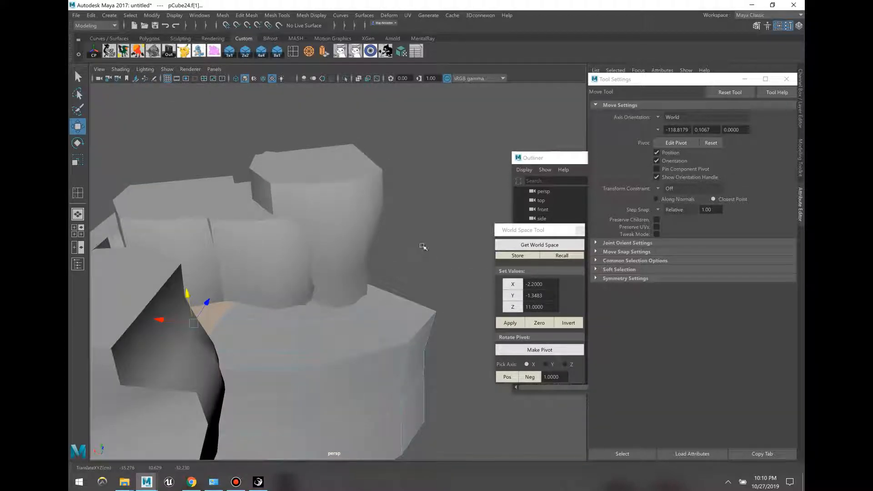
{"action": "key", "text": "F8"}
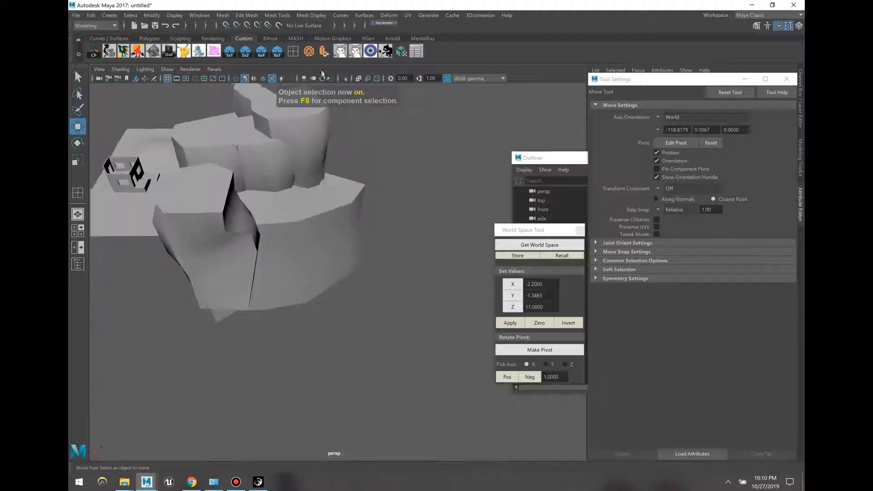
Step: Move pCube29 aside and pull its top face up into a tall box
{"action": "left_click", "coordinate": [152, 196]}
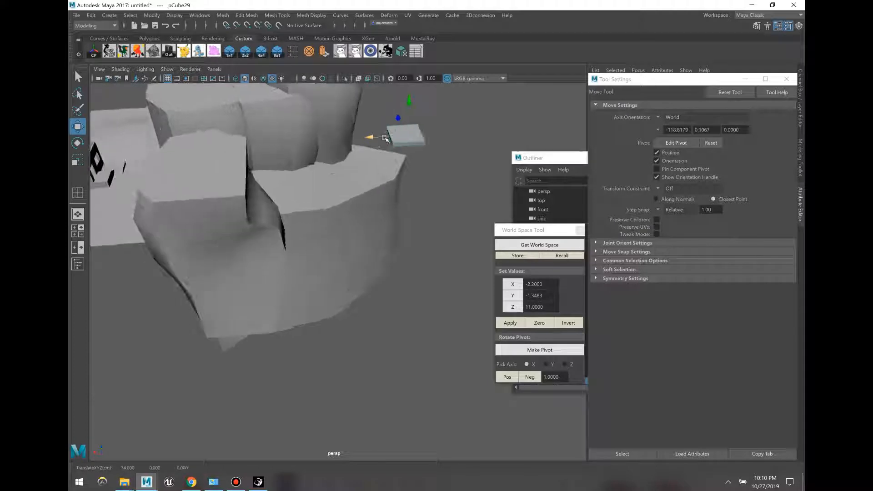
{"action": "left_click_drag", "start_coordinate": [398, 122], "coordinate": [461, 273]}
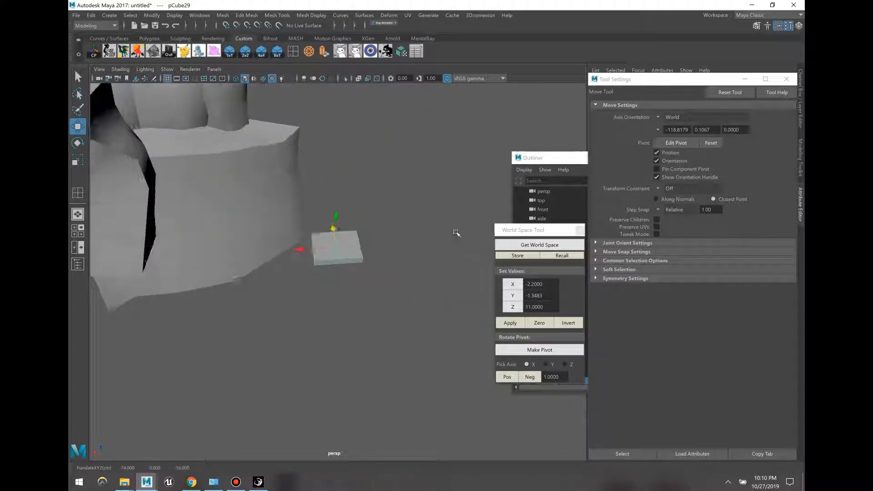
{"action": "key", "text": "F11"}
{"action": "left_click", "coordinate": [354, 235]}
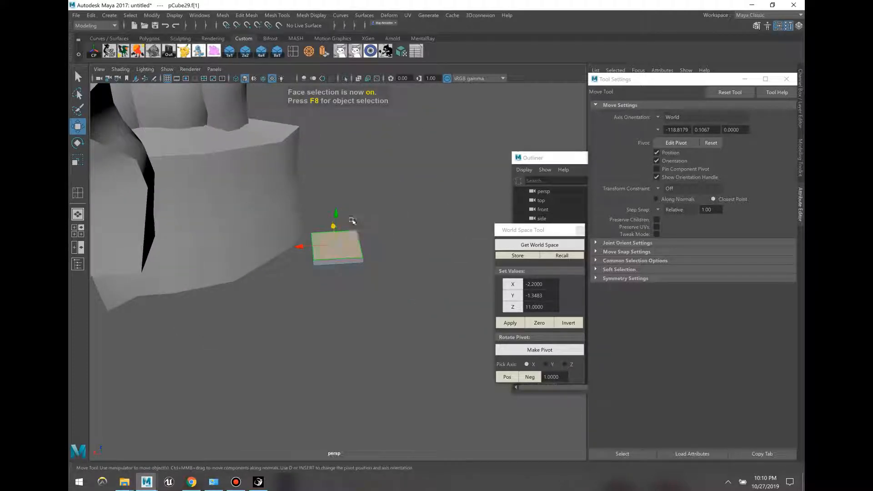
{"action": "left_click_drag", "start_coordinate": [376, 239], "coordinate": [380, 122]}
Step: Insert an edge loop around the box and pull two side faces outward
{"action": "left_click", "coordinate": [293, 51]}
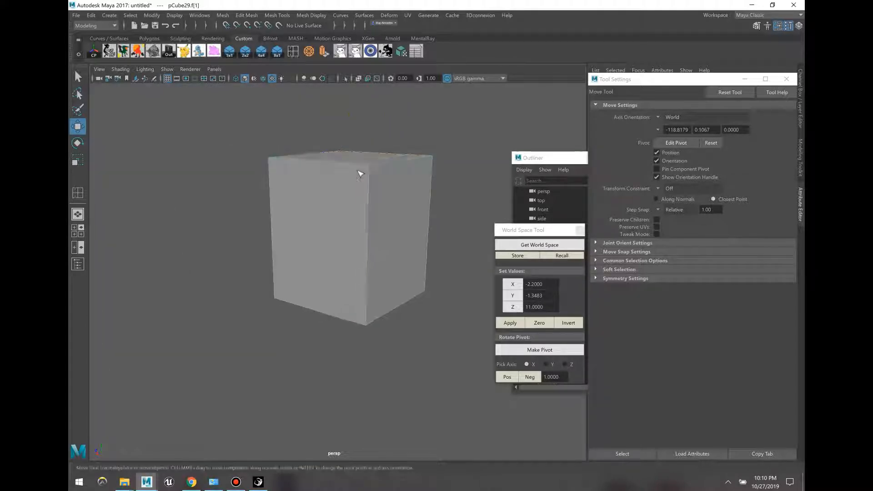
{"action": "left_click", "coordinate": [378, 256]}
{"action": "key", "text": "F11"}
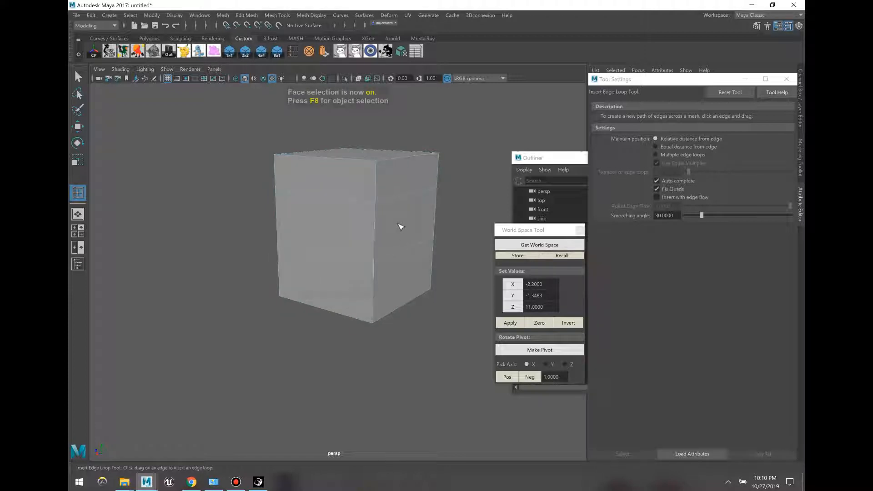
{"action": "left_click", "coordinate": [402, 220]}
{"action": "left_click_drag", "start_coordinate": [378, 219], "coordinate": [403, 222]}
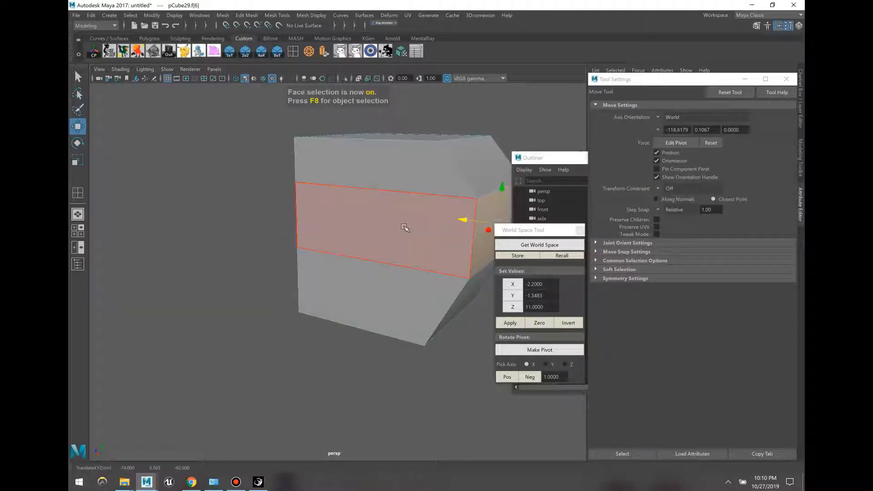
{"action": "left_click", "coordinate": [377, 265]}
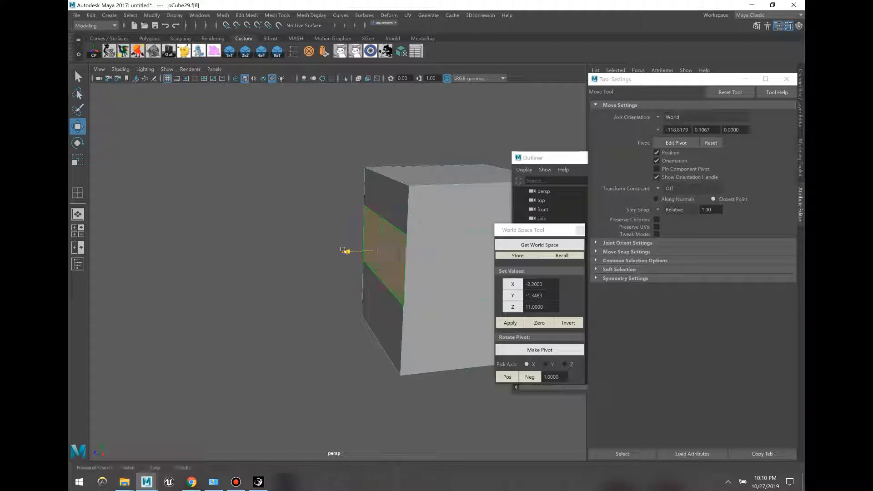
{"action": "left_click_drag", "start_coordinate": [343, 251], "coordinate": [315, 252]}
Step: Delete the front faces, undo the deletion, and reselect the whole pCube29 box
{"action": "left_click", "coordinate": [313, 190]}
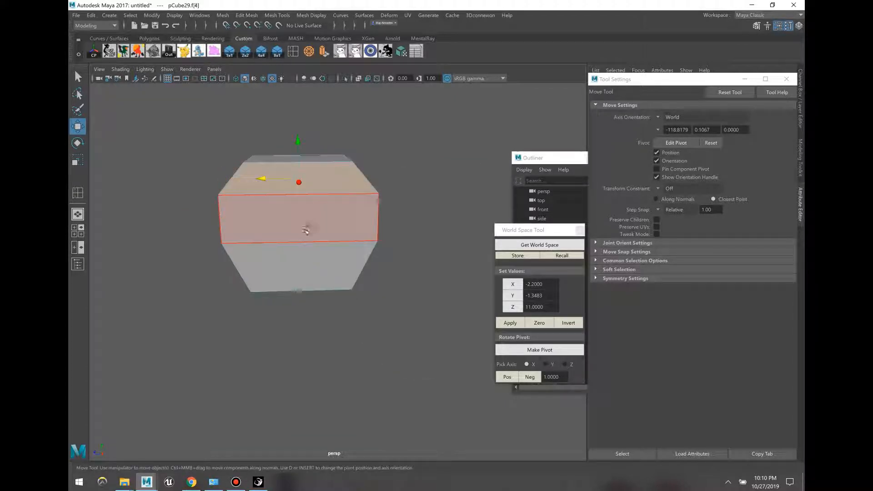
{"action": "left_click", "coordinate": [304, 230], "text": "shift"}
{"action": "left_click", "coordinate": [311, 264]}
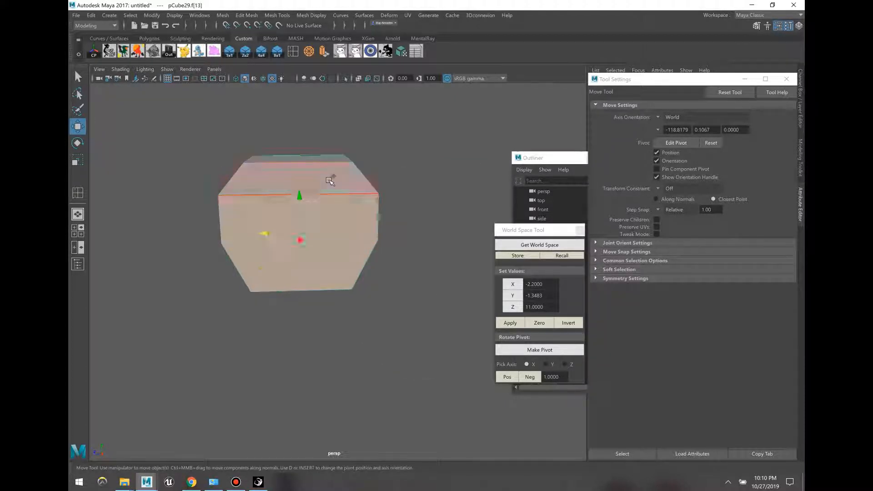
{"action": "key", "text": "Delete"}
{"action": "left_click", "coordinate": [320, 232]}
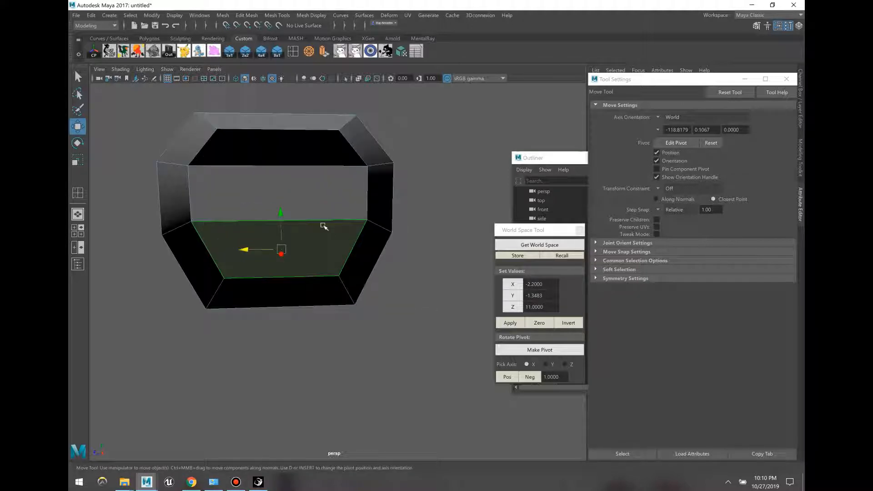
{"action": "key", "text": "ctrl+z"}
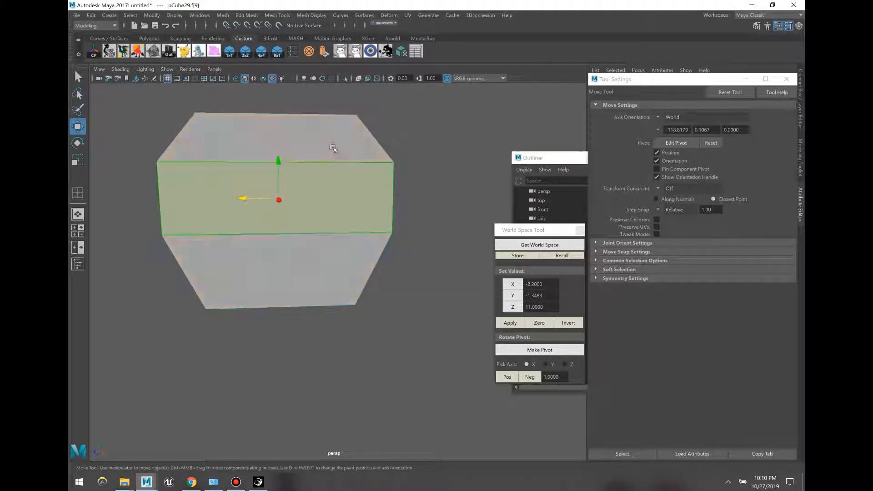
{"action": "left_click", "coordinate": [337, 207]}
{"action": "key", "text": "4"}
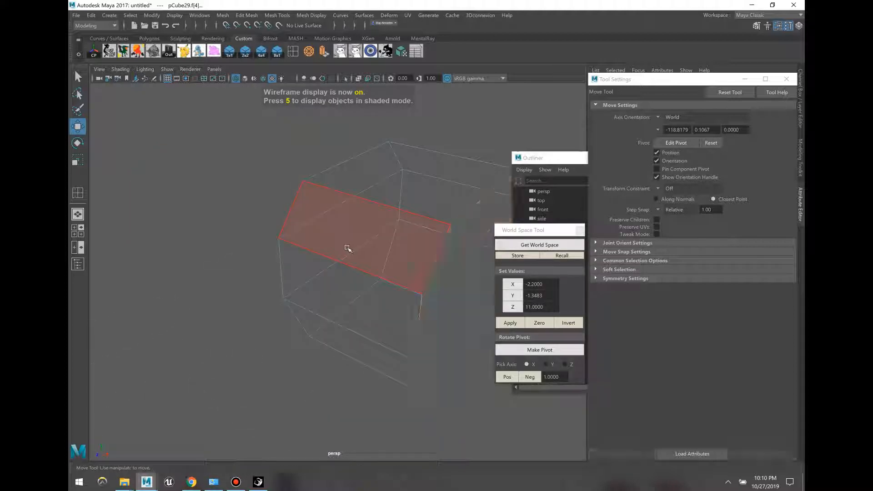
{"action": "key", "text": "F8"}
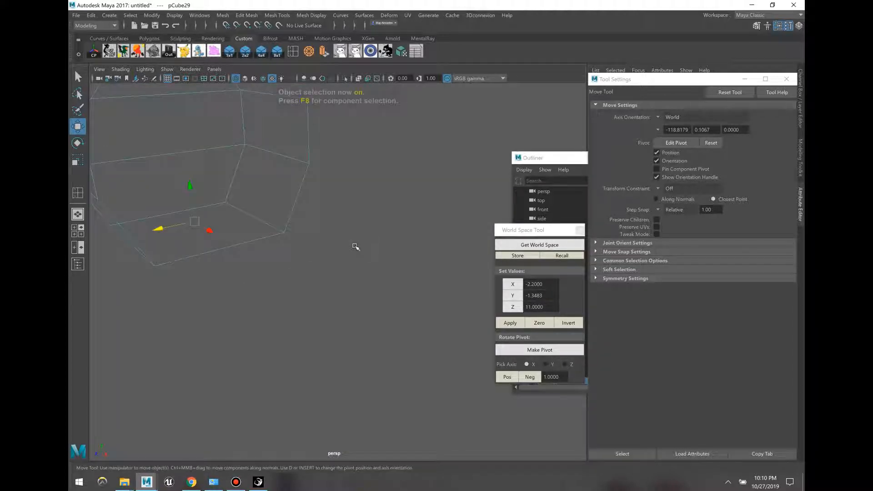
{"action": "key", "text": "F8"}
{"action": "key", "text": "6"}
{"action": "left_click", "coordinate": [347, 230]}
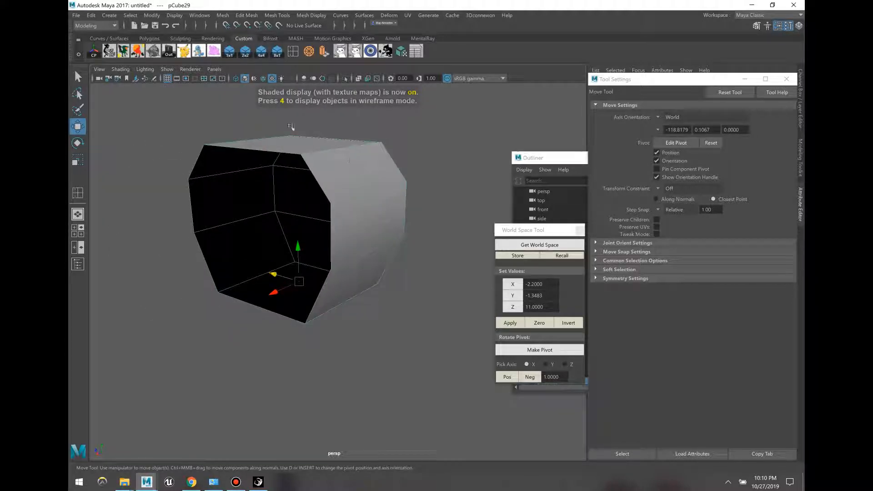
Step: Turn on Backface Culling in the viewport Shading menu and reselect the box
{"action": "left_click", "coordinate": [120, 70]}
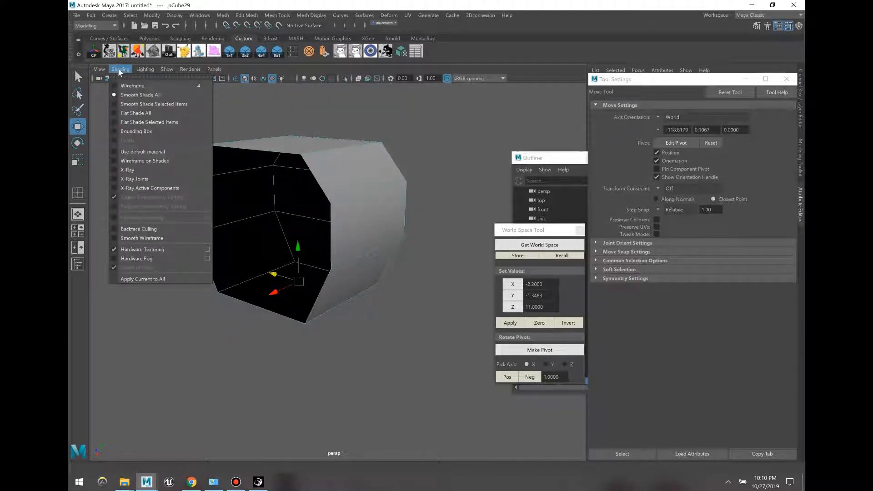
{"action": "left_click", "coordinate": [155, 229]}
{"action": "left_click", "coordinate": [163, 187]}
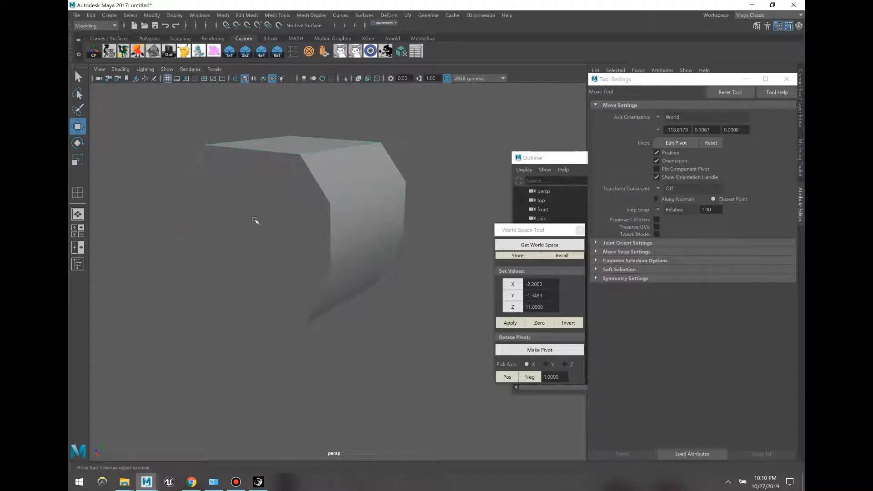
{"action": "left_click_drag", "start_coordinate": [335, 136], "coordinate": [361, 223]}
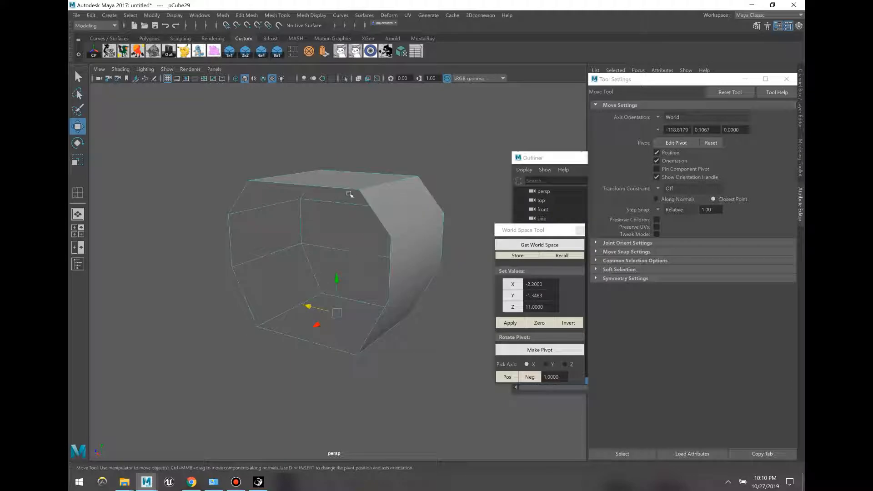
Step: Reverse pCube29's normals with Mesh Display > Reverse, then reselect the box
{"action": "left_click", "coordinate": [224, 15]}
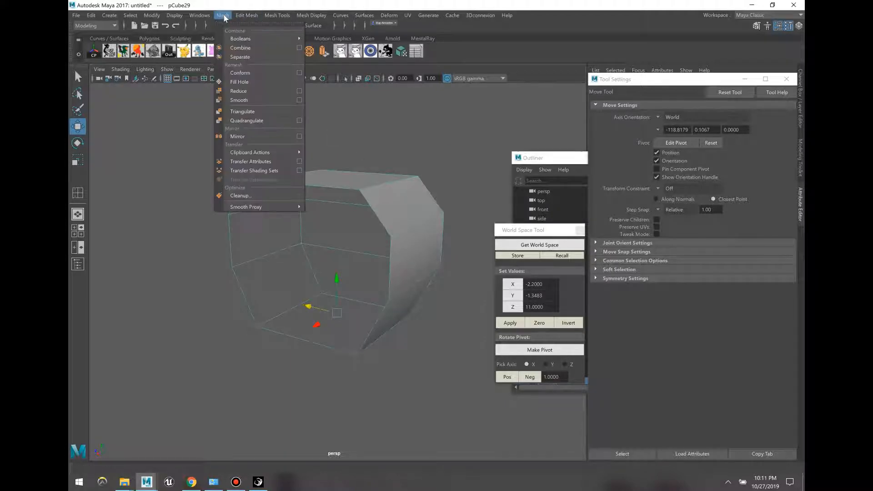
{"action": "mouse_move", "coordinate": [242, 18]}
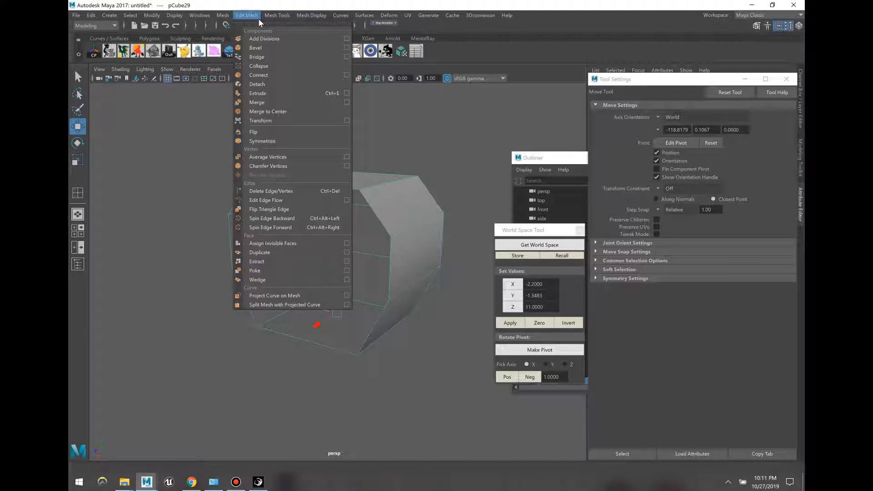
{"action": "mouse_move", "coordinate": [275, 19]}
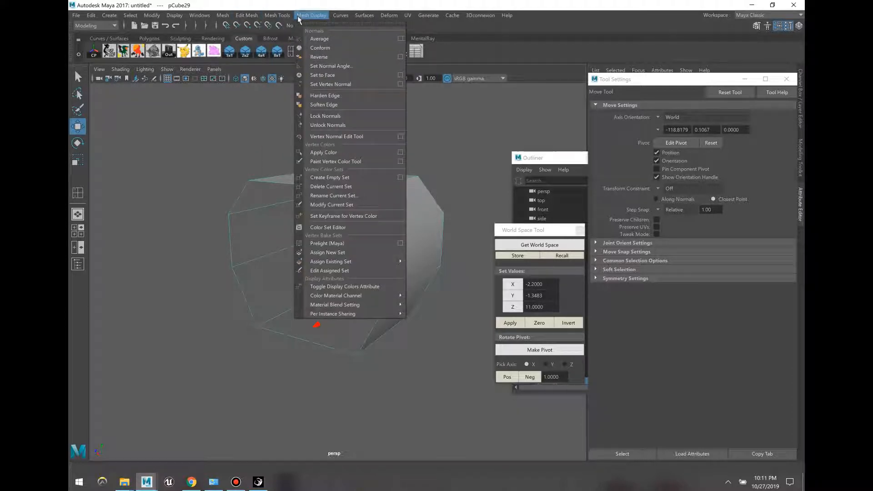
{"action": "left_click", "coordinate": [323, 59]}
{"action": "left_click", "coordinate": [430, 357]}
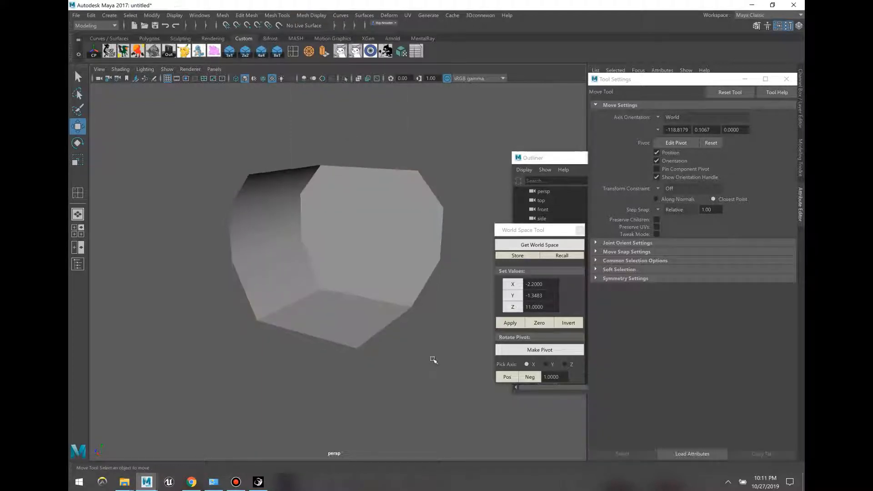
{"action": "left_click", "coordinate": [373, 282]}
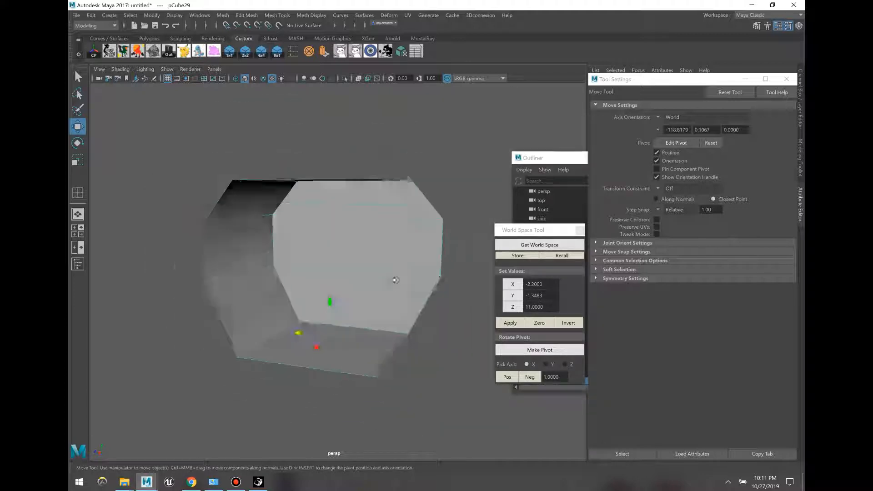
Step: Extrude the three end faces and pull them far out along X
{"action": "key", "text": "F11"}
{"action": "left_click", "coordinate": [345, 272]}
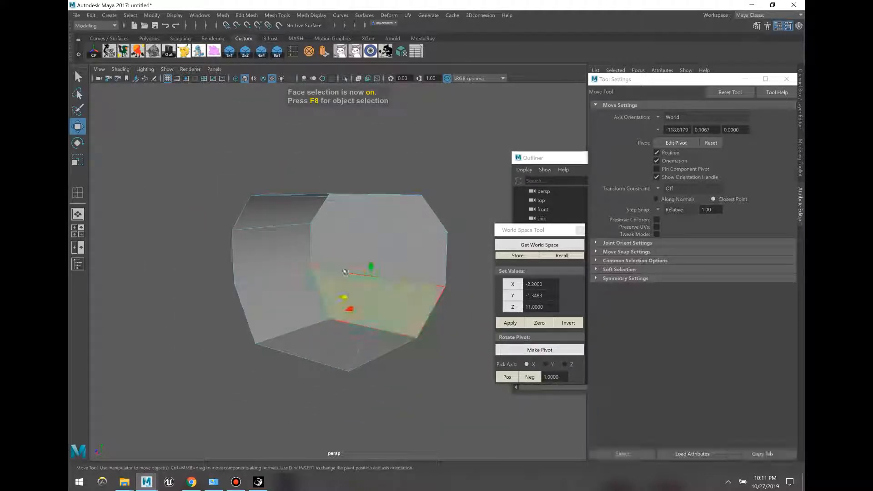
{"action": "left_click", "coordinate": [329, 239], "text": "shift"}
{"action": "left_click", "coordinate": [332, 214], "text": "shift"}
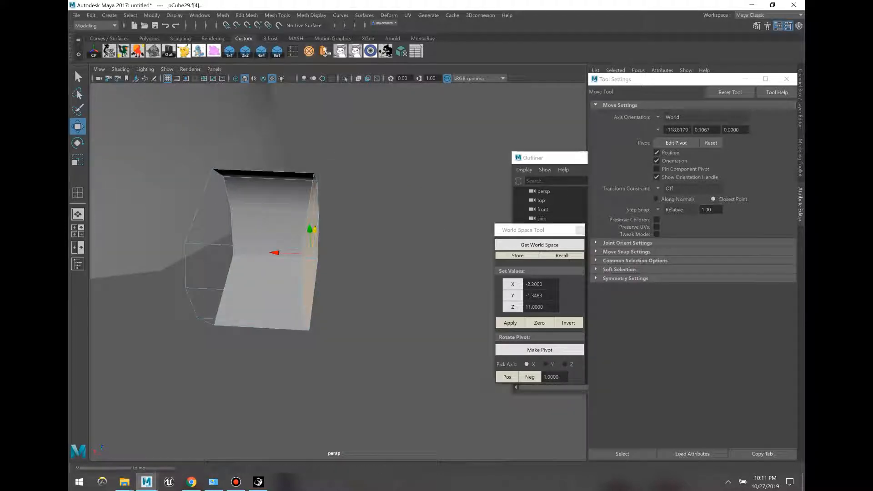
{"action": "key", "text": "ctrl+e"}
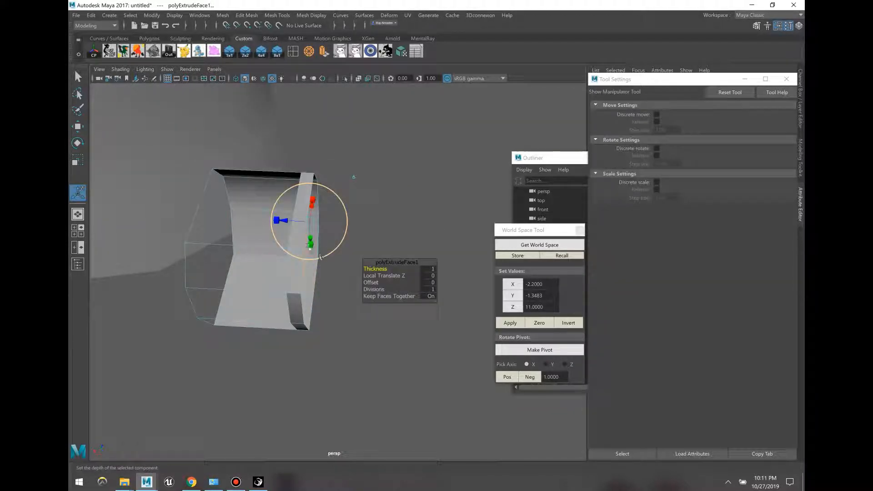
{"action": "key", "text": "w"}
{"action": "middle_click_drag", "start_coordinate": [310, 264], "coordinate": [413, 265]}
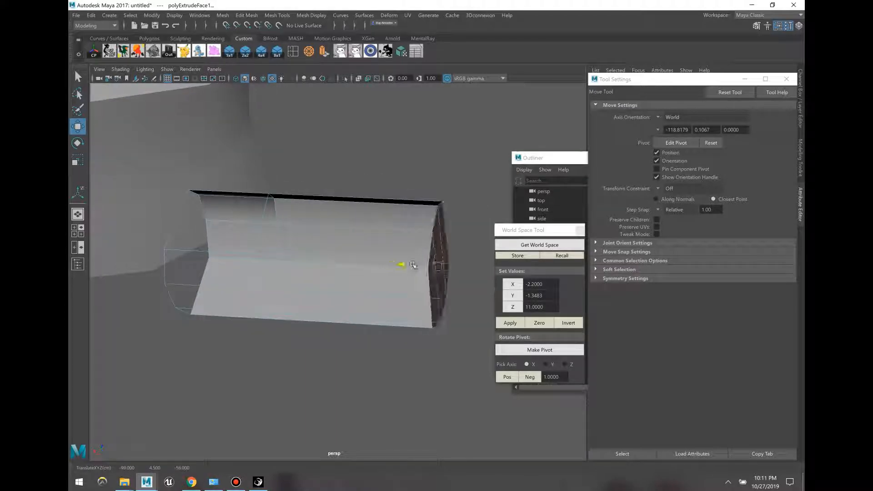
Step: Insert an edge loop, then stretch and lower the right-end vertices to lengthen the arm
{"action": "left_click", "coordinate": [292, 51]}
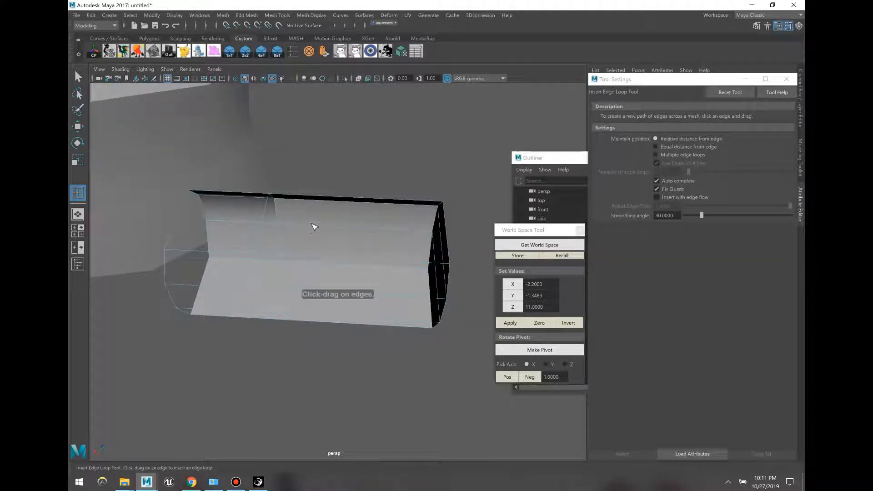
{"action": "left_click", "coordinate": [314, 227]}
{"action": "key", "text": "F9"}
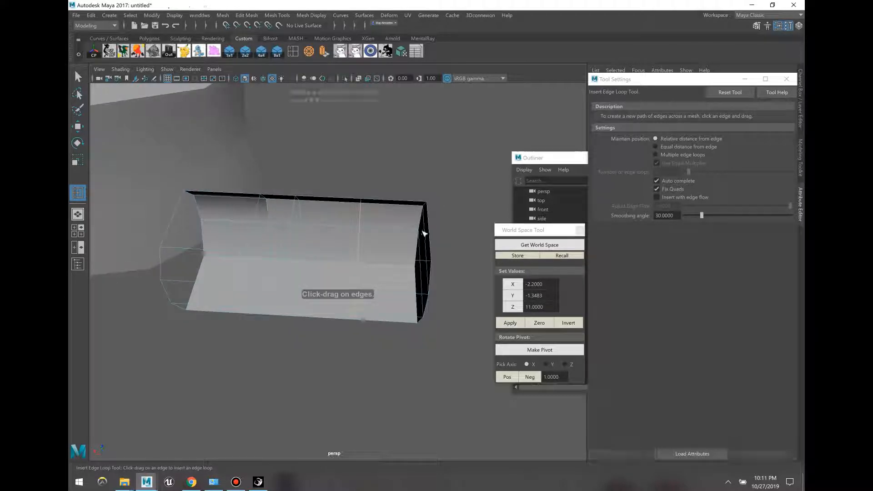
{"action": "key", "text": "w"}
{"action": "left_click_drag", "start_coordinate": [462, 339], "coordinate": [469, 317], "text": "alt"}
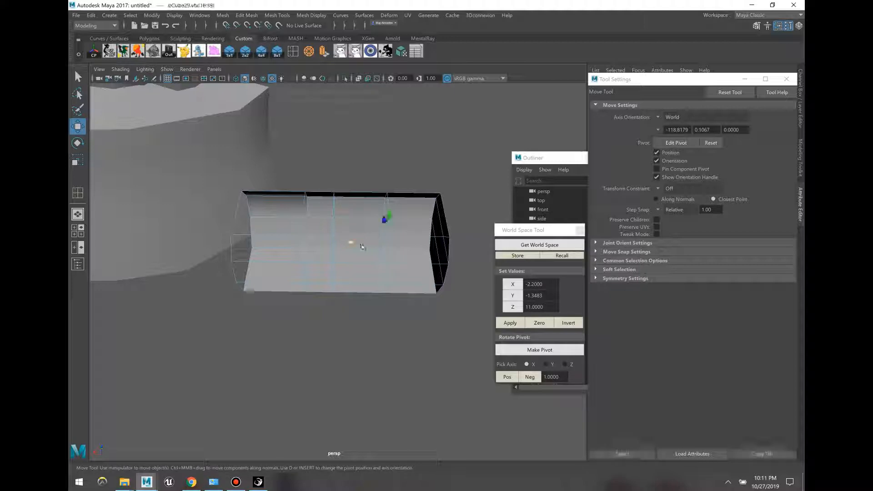
{"action": "left_click_drag", "start_coordinate": [351, 243], "coordinate": [398, 300]}
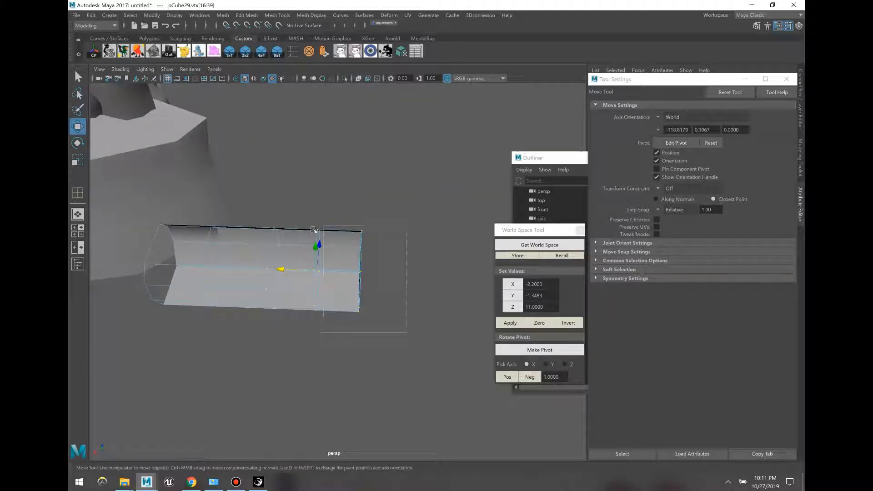
{"action": "left_click_drag", "start_coordinate": [302, 271], "coordinate": [389, 274]}
{"action": "left_click_drag", "start_coordinate": [393, 318], "coordinate": [426, 244], "text": "alt"}
{"action": "left_click_drag", "start_coordinate": [422, 292], "coordinate": [454, 299], "text": "alt"}
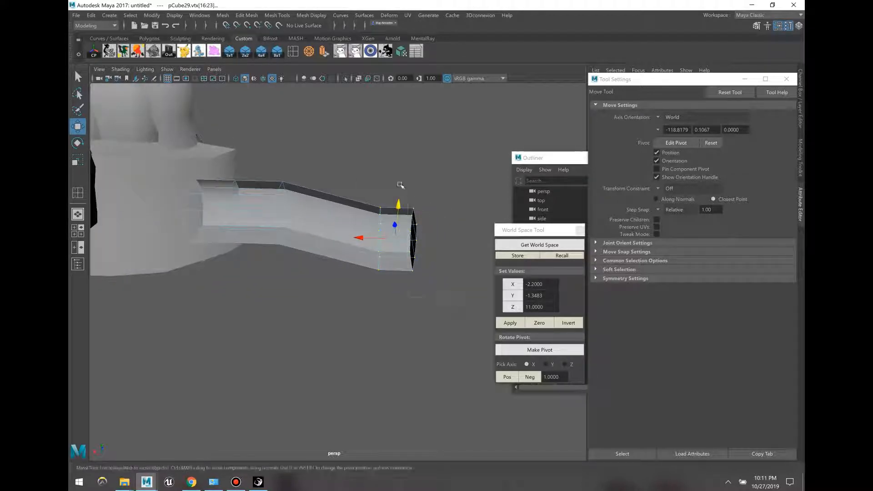
{"action": "left_click_drag", "start_coordinate": [392, 240], "coordinate": [438, 297], "text": "alt"}
{"action": "left_click", "coordinate": [293, 52]}
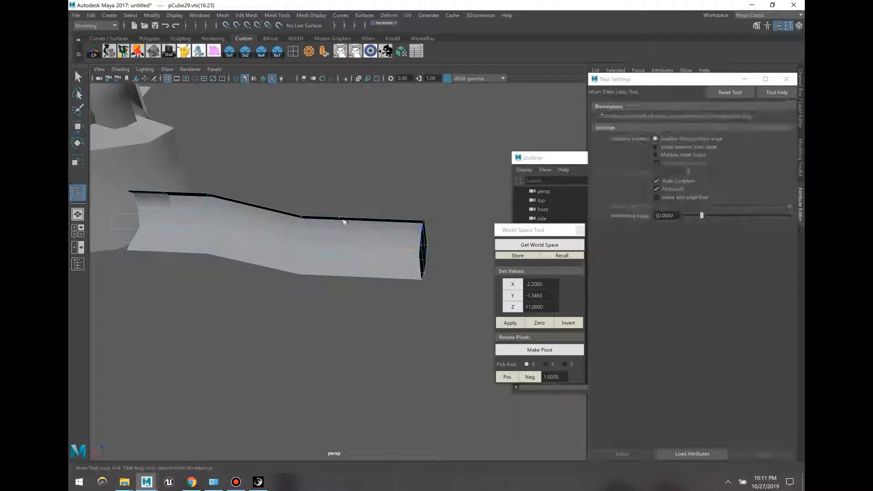
Step: Add an edge loop near the arm's end and shift its end vertices to start the bend
{"action": "left_click", "coordinate": [452, 240]}
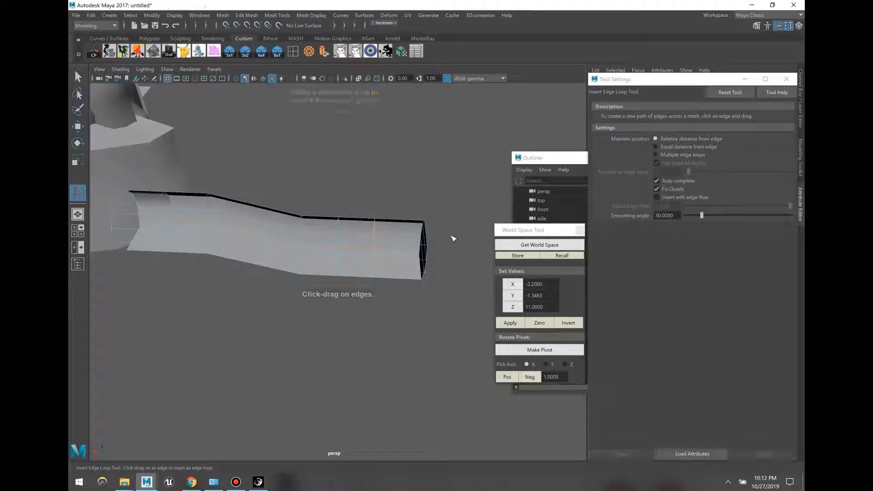
{"action": "key", "text": "w"}
{"action": "left_click_drag", "start_coordinate": [466, 313], "coordinate": [329, 187]}
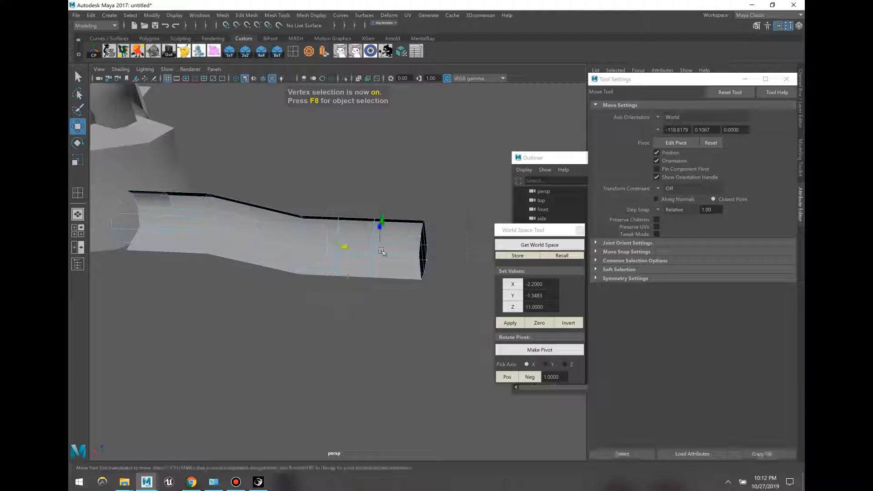
{"action": "key", "text": "e"}
{"action": "key", "text": "w"}
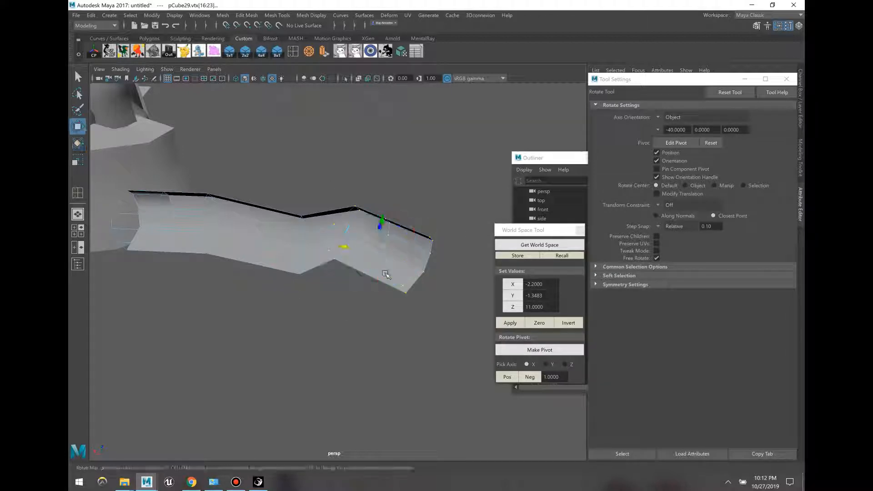
{"action": "left_click_drag", "start_coordinate": [388, 273], "coordinate": [359, 204], "text": "alt"}
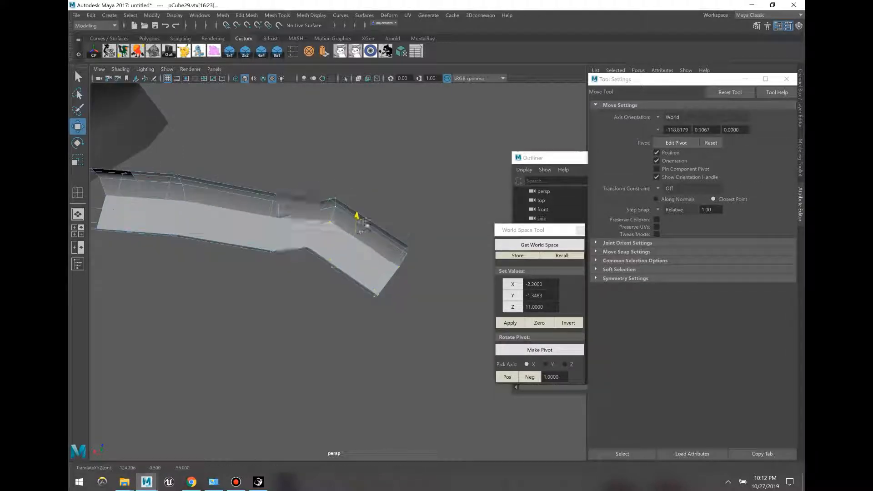
{"action": "left_click_drag", "start_coordinate": [372, 245], "coordinate": [373, 246]}
{"action": "left_click_drag", "start_coordinate": [421, 291], "coordinate": [458, 294], "text": "alt"}
Step: Push the arm's end vertices downward into an angled turn, undoing one stray change
{"action": "left_click_drag", "start_coordinate": [456, 294], "coordinate": [342, 189]}
{"action": "key", "text": "e"}
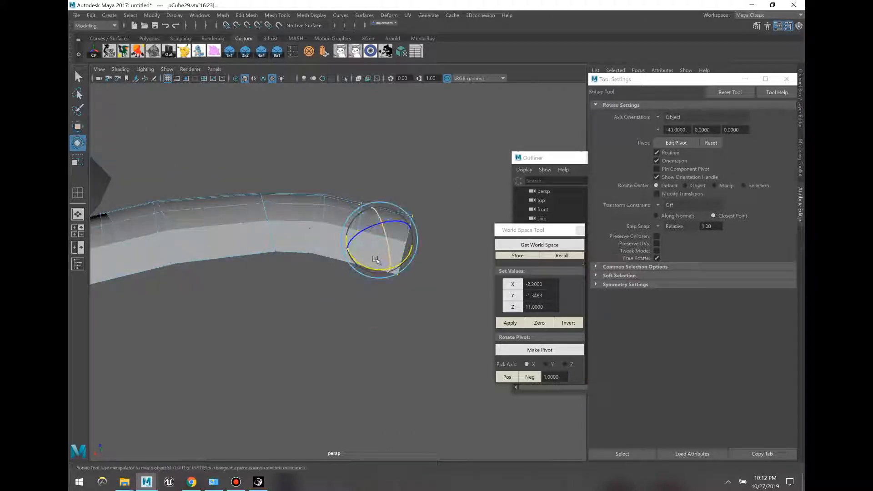
{"action": "key", "text": "w"}
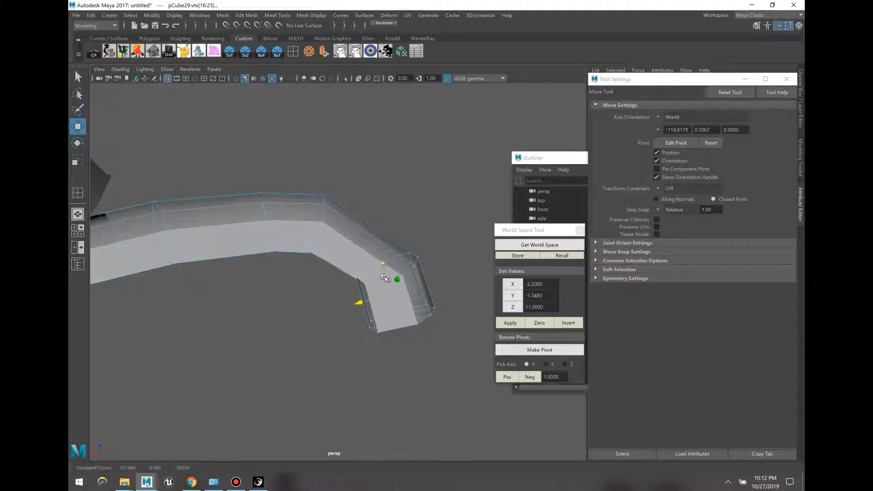
{"action": "left_click_drag", "start_coordinate": [383, 277], "coordinate": [390, 286]}
{"action": "left_click", "coordinate": [332, 329]}
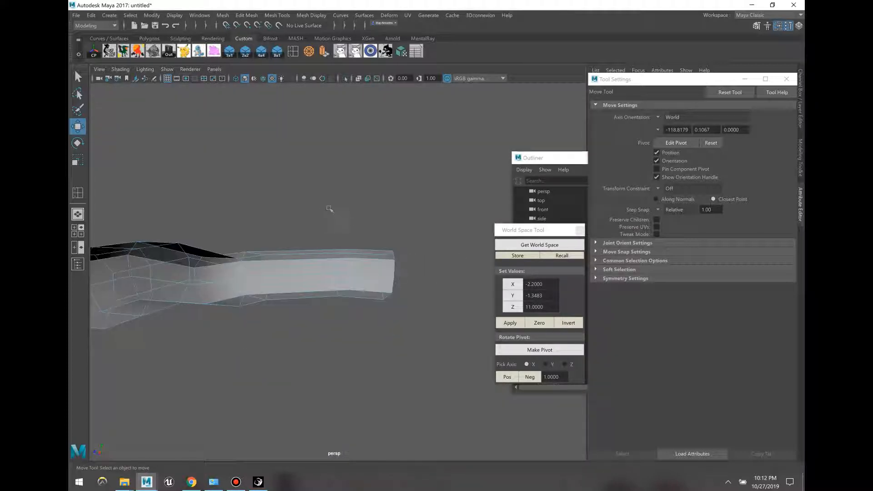
{"action": "key", "text": "ctrl+z"}
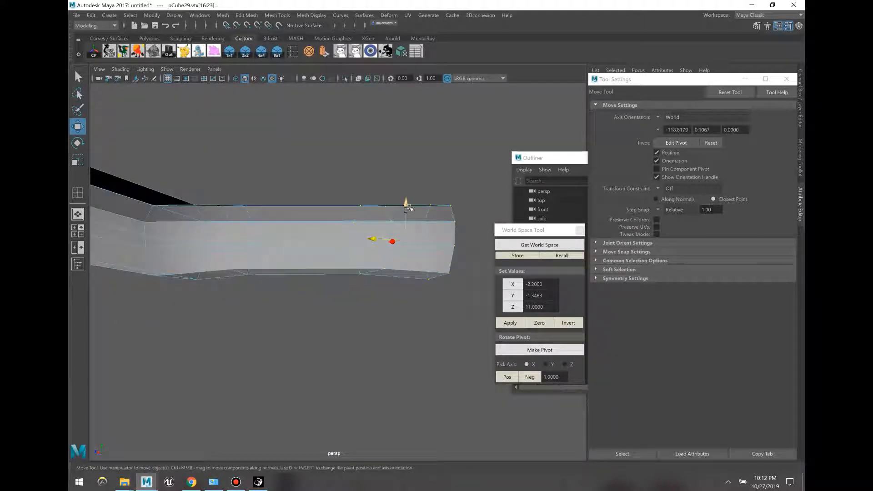
{"action": "left_click", "coordinate": [387, 194]}
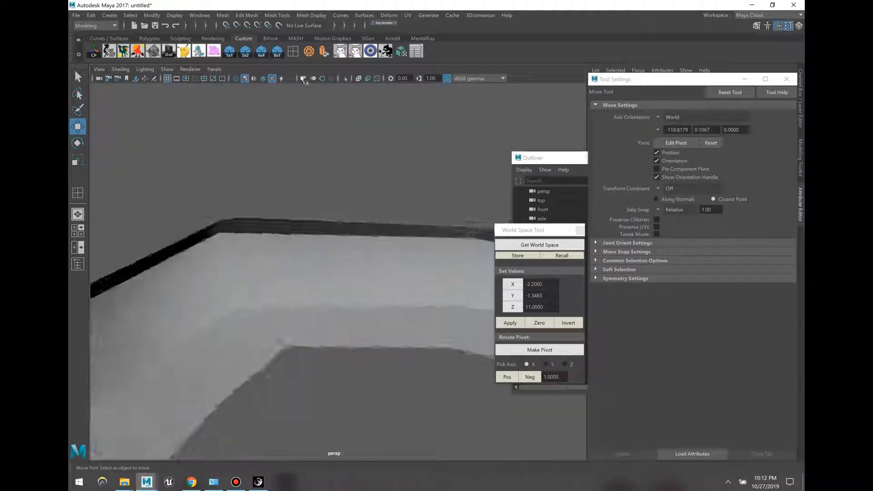
{"action": "left_click", "coordinate": [295, 54]}
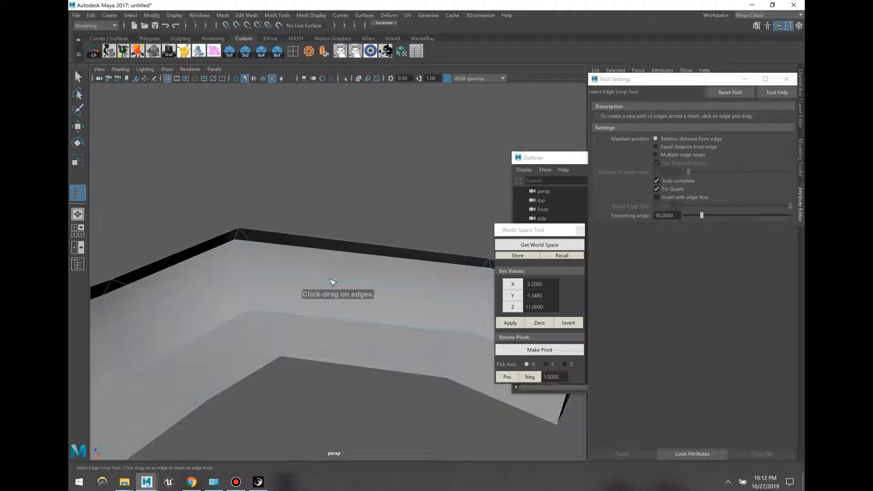
Step: Add two edge loops across the arm and lift the vertices along its outer edge
{"action": "left_click", "coordinate": [333, 282]}
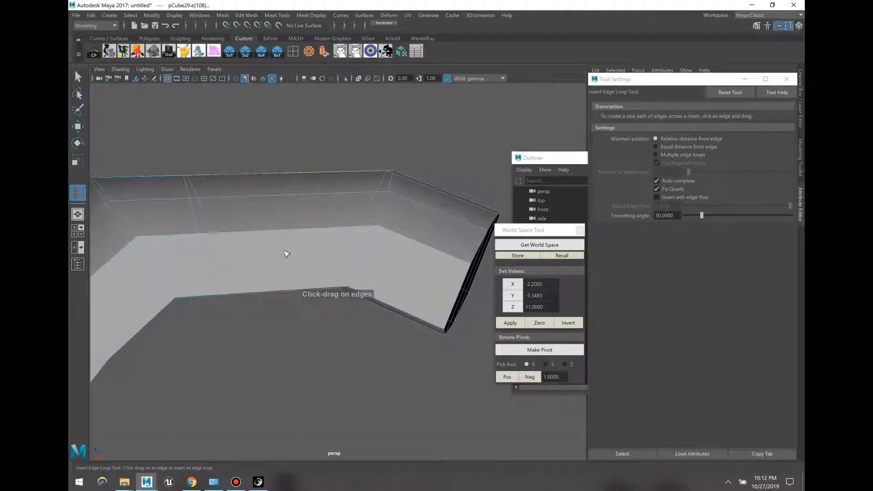
{"action": "left_click", "coordinate": [321, 252]}
{"action": "key", "text": "F9"}
{"action": "key", "text": "w"}
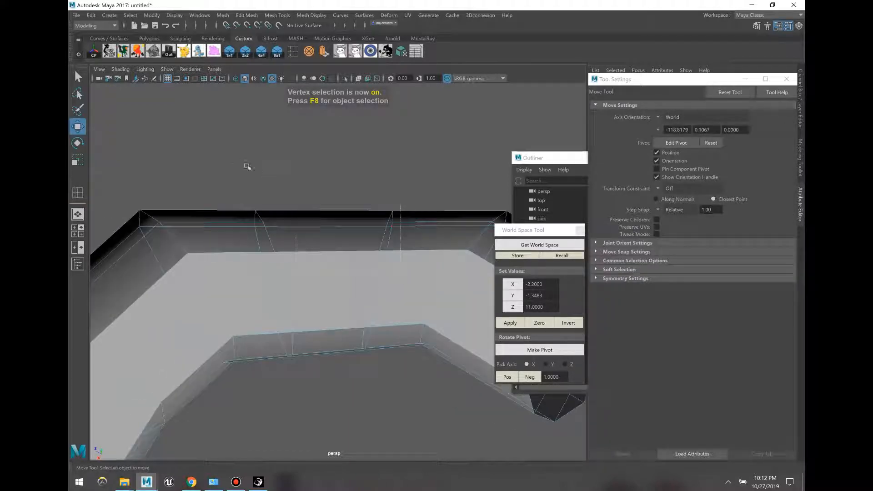
{"action": "left_click_drag", "start_coordinate": [247, 166], "coordinate": [246, 161]}
{"action": "left_click_drag", "start_coordinate": [306, 257], "coordinate": [317, 234]}
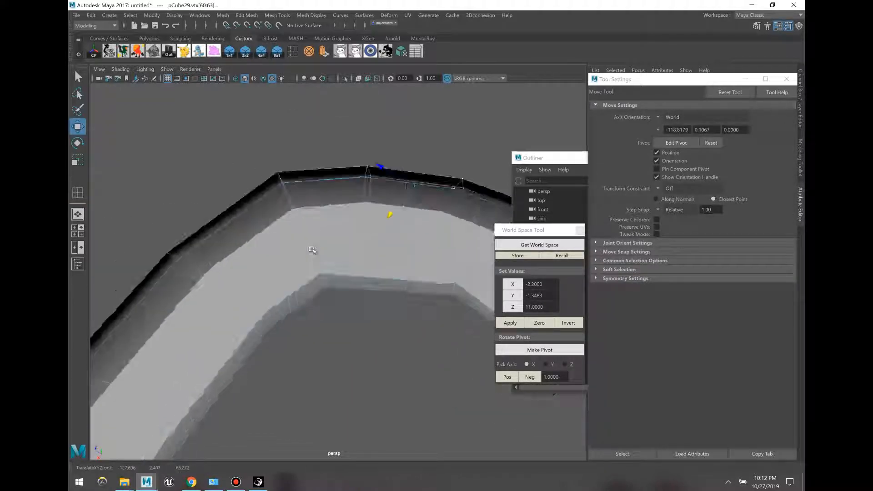
{"action": "left_click_drag", "start_coordinate": [364, 255], "coordinate": [335, 207]}
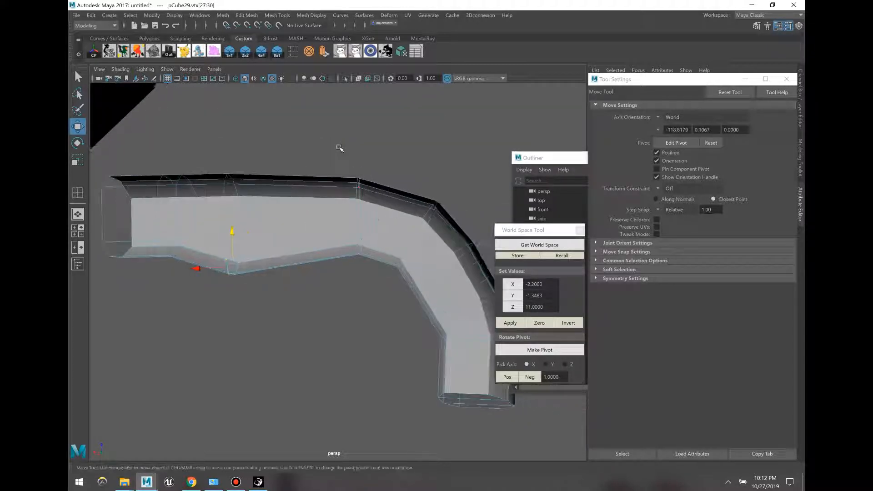
{"action": "left_click_drag", "start_coordinate": [355, 152], "coordinate": [356, 134]}
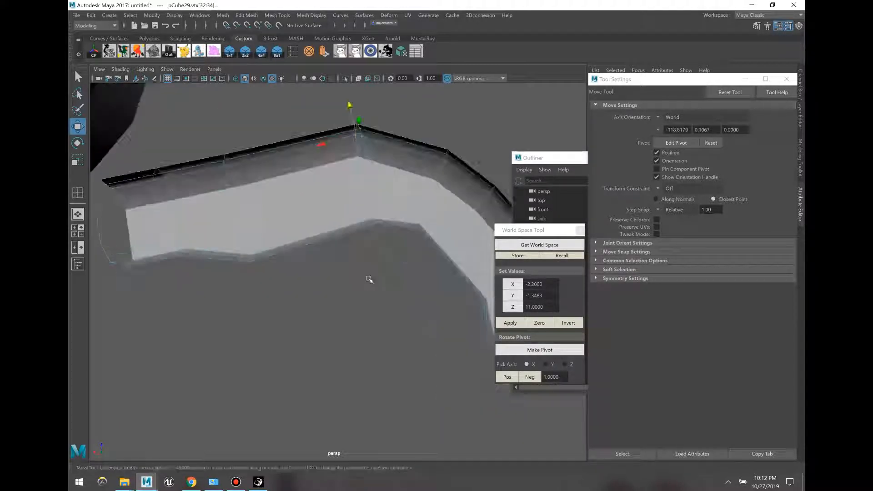
{"action": "left_click", "coordinate": [368, 271]}
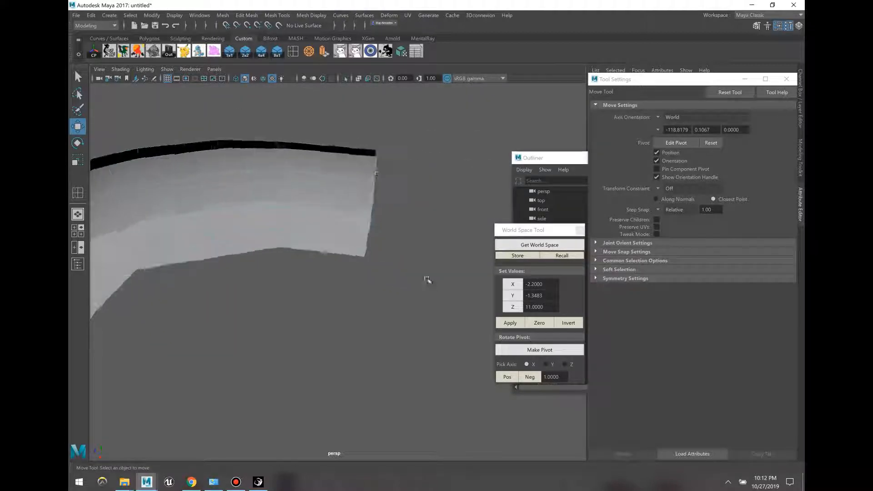
Step: Pull the arm's end vertices outward to lengthen its last section past the bend
{"action": "left_click_drag", "start_coordinate": [436, 287], "coordinate": [334, 109]}
{"action": "middle_click_drag", "start_coordinate": [358, 209], "coordinate": [496, 224]}
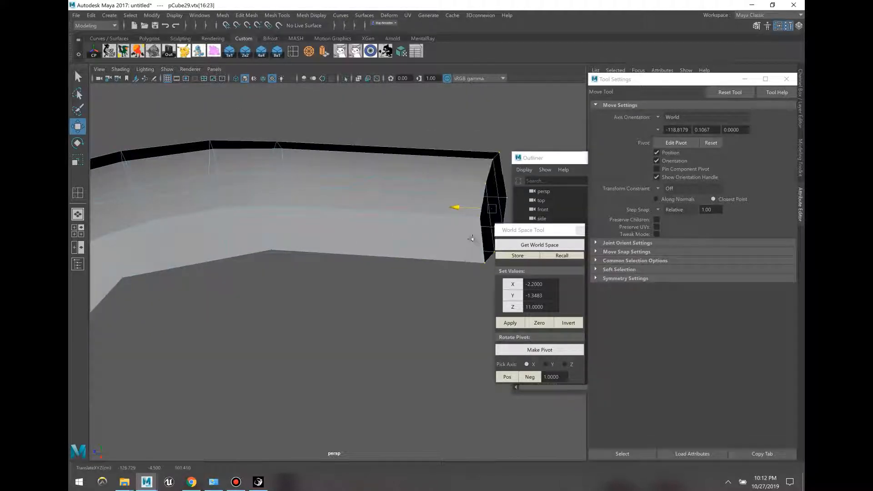
{"action": "middle_click_drag", "start_coordinate": [425, 291], "coordinate": [393, 293]}
{"action": "left_click_drag", "start_coordinate": [393, 294], "coordinate": [397, 303]}
{"action": "key", "text": "ctrl+z"}
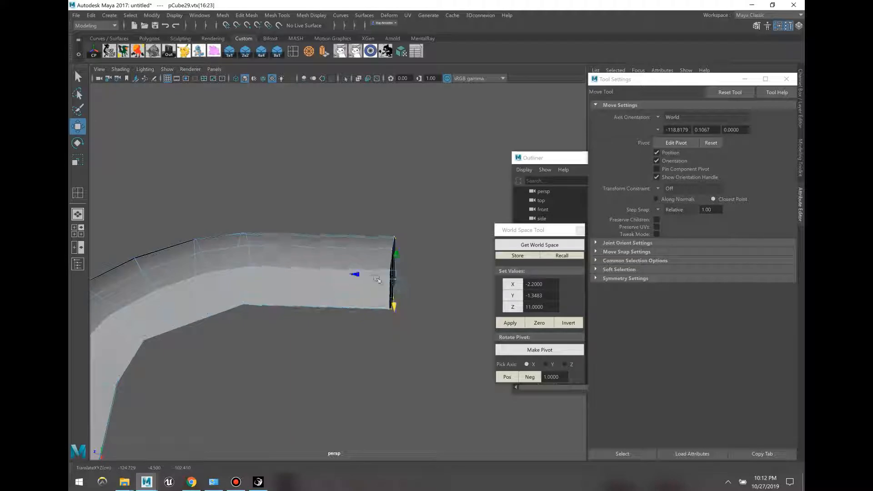
{"action": "left_click_drag", "start_coordinate": [373, 276], "coordinate": [414, 290]}
Step: Add one more edge loop along the arm and select a face on its inner side
{"action": "key", "text": "F8"}
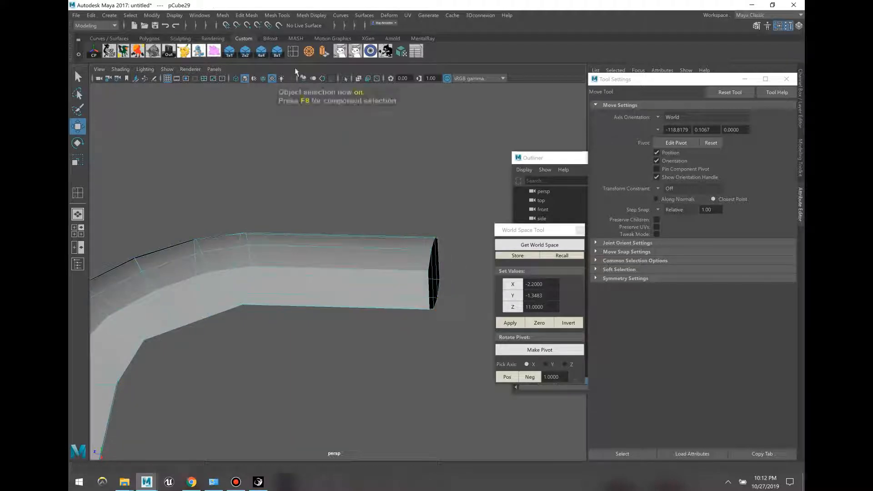
{"action": "left_click", "coordinate": [296, 53]}
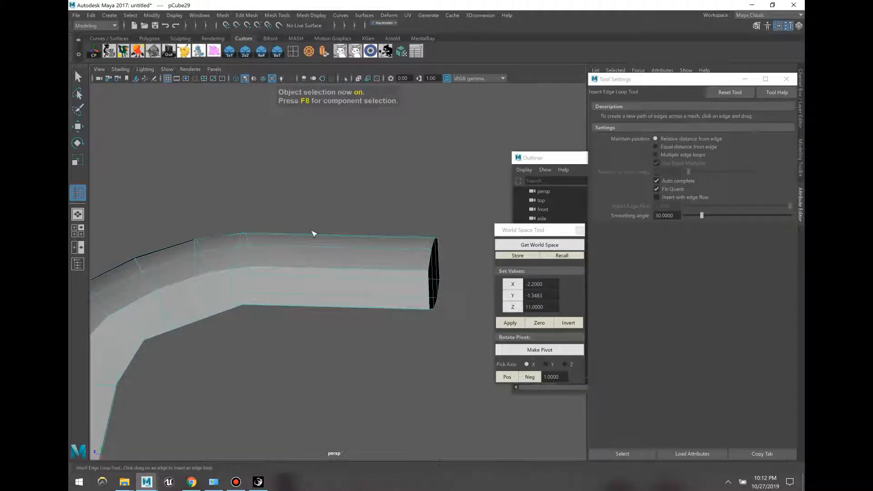
{"action": "left_click", "coordinate": [375, 236]}
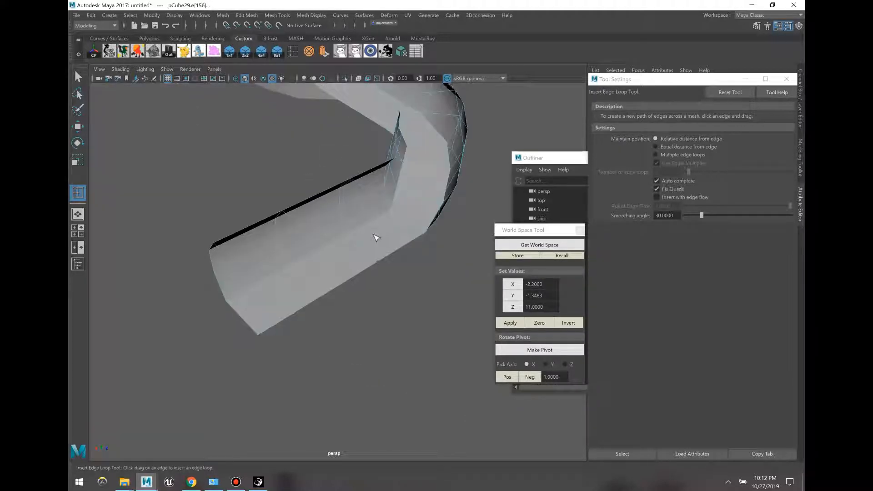
{"action": "key", "text": "F11"}
{"action": "key", "text": "w"}
{"action": "left_click", "coordinate": [359, 246]}
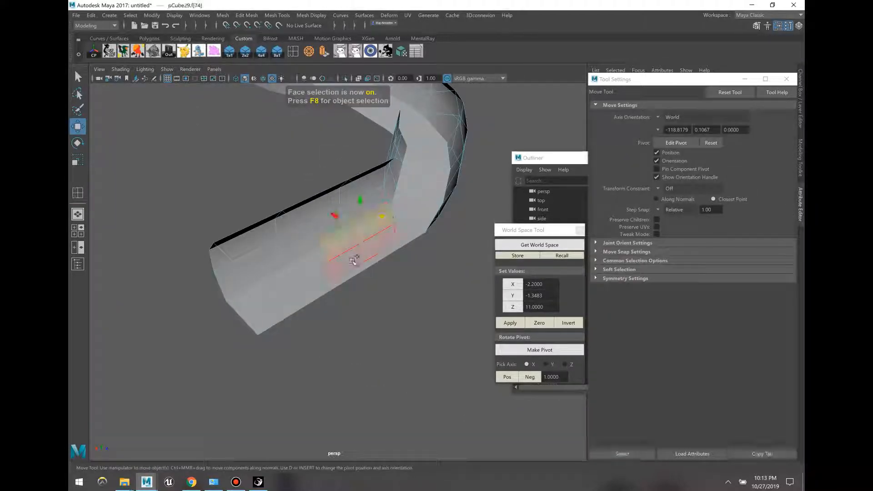
Step: Extrude the three selected side faces of pCube29 and drag them out along X into a branch
{"action": "left_click", "coordinate": [354, 277], "text": "shift"}
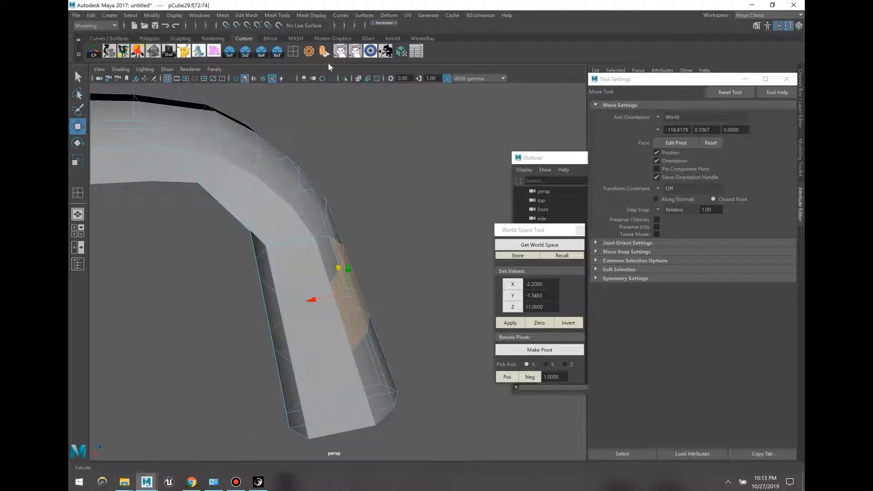
{"action": "left_click", "coordinate": [323, 51]}
{"action": "key", "text": "w"}
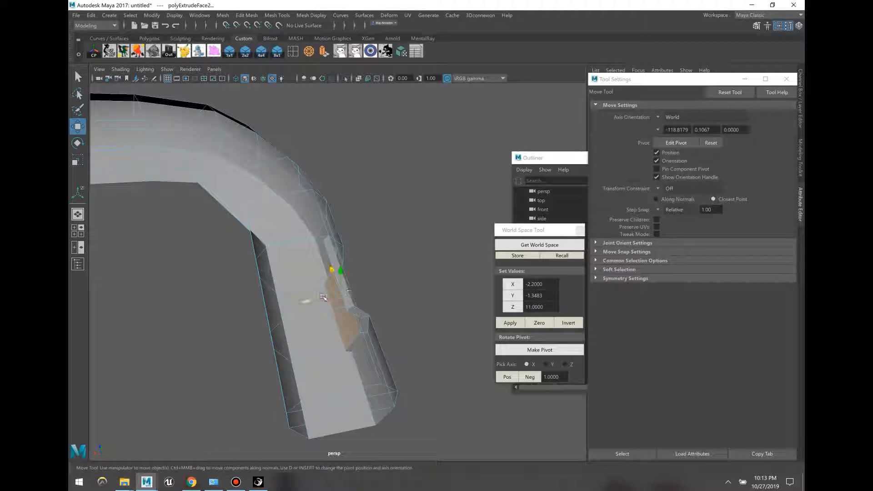
{"action": "left_click_drag", "start_coordinate": [323, 298], "coordinate": [503, 256]}
{"action": "left_click", "coordinate": [424, 219]}
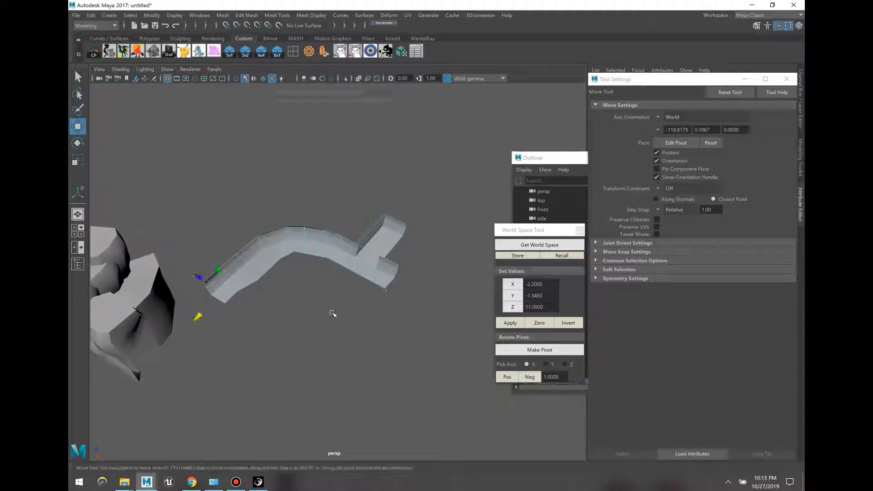
Step: Turn the duplicate pCube30 about -95° in Y and slide it beside the original tube
{"action": "key", "text": "F8"}
{"action": "left_click_drag", "start_coordinate": [271, 302], "coordinate": [306, 304]}
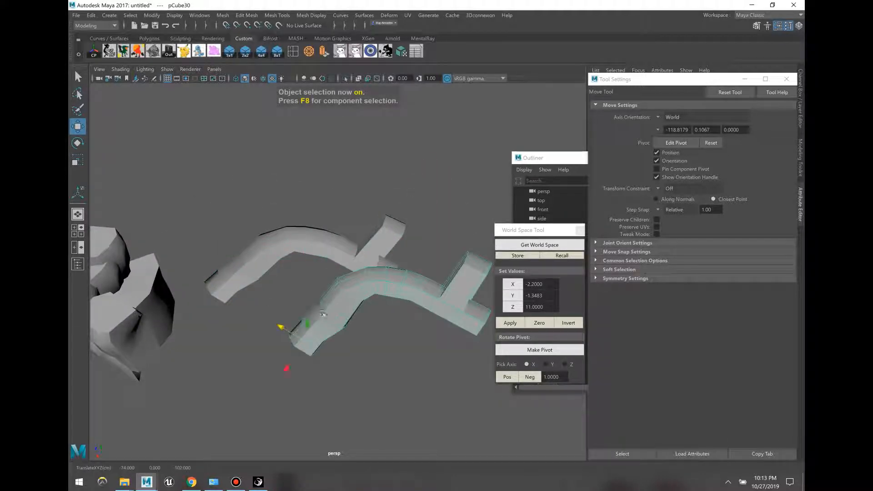
{"action": "key", "text": "e"}
{"action": "left_click_drag", "start_coordinate": [312, 369], "coordinate": [410, 142]}
{"action": "key", "text": "w"}
{"action": "left_click_drag", "start_coordinate": [443, 115], "coordinate": [387, 248]}
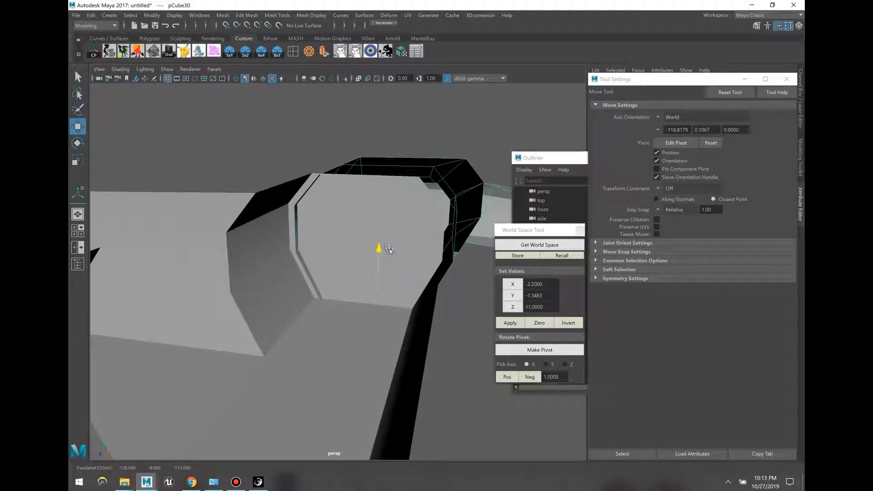
Step: Nudge the tunnel piece along X and select the near piece for component editing
{"action": "left_click_drag", "start_coordinate": [417, 278], "coordinate": [405, 279]}
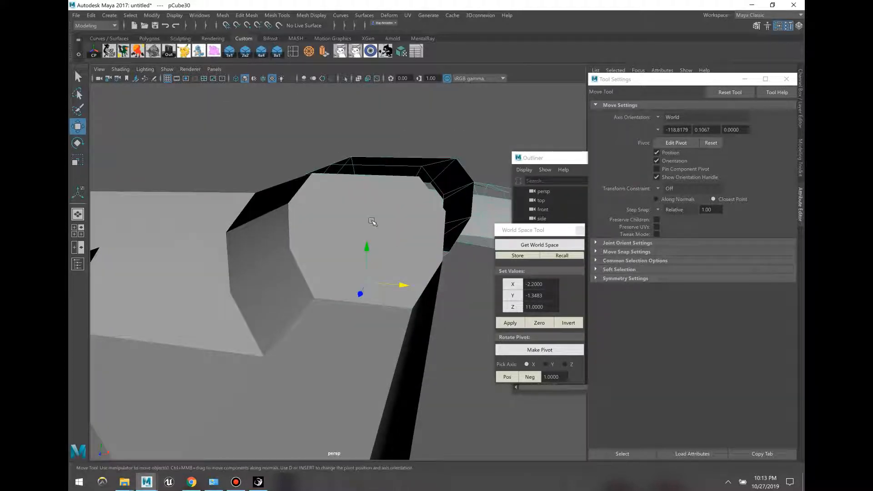
{"action": "left_click", "coordinate": [392, 242]}
{"action": "left_click_drag", "start_coordinate": [392, 242], "coordinate": [384, 207], "text": "alt"}
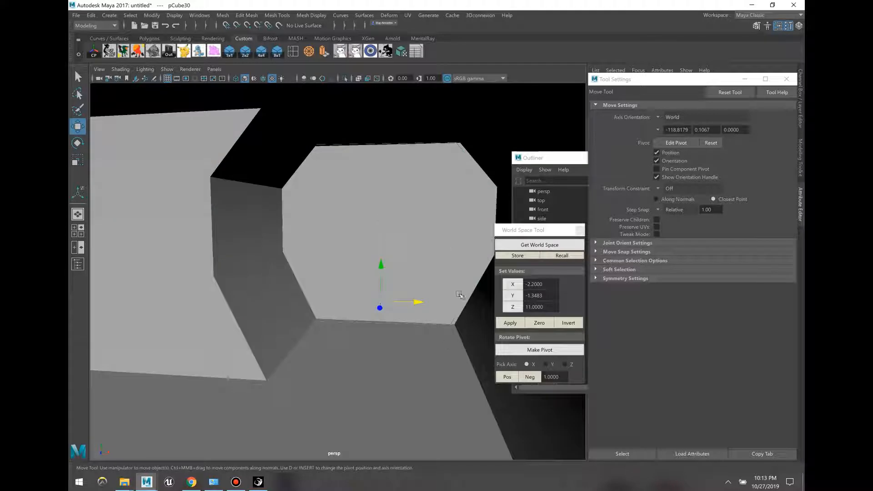
{"action": "key", "text": "F12"}
{"action": "left_click", "coordinate": [236, 482]}
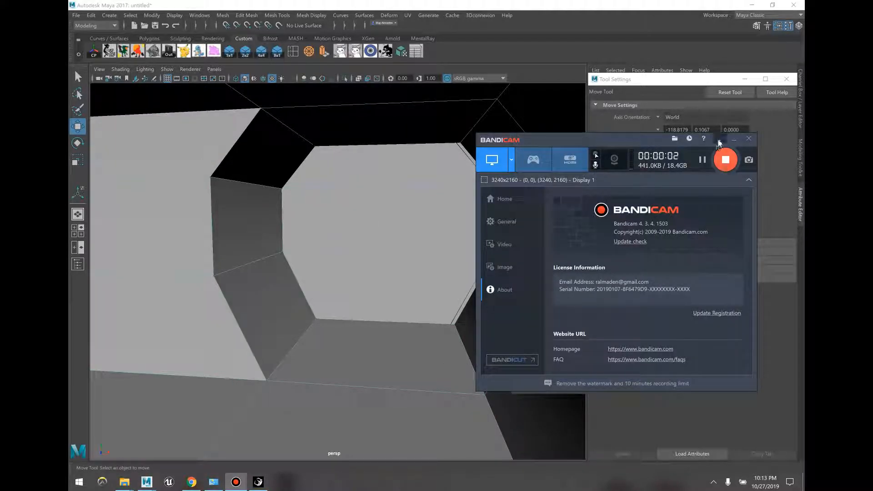
{"action": "left_click", "coordinate": [719, 140]}
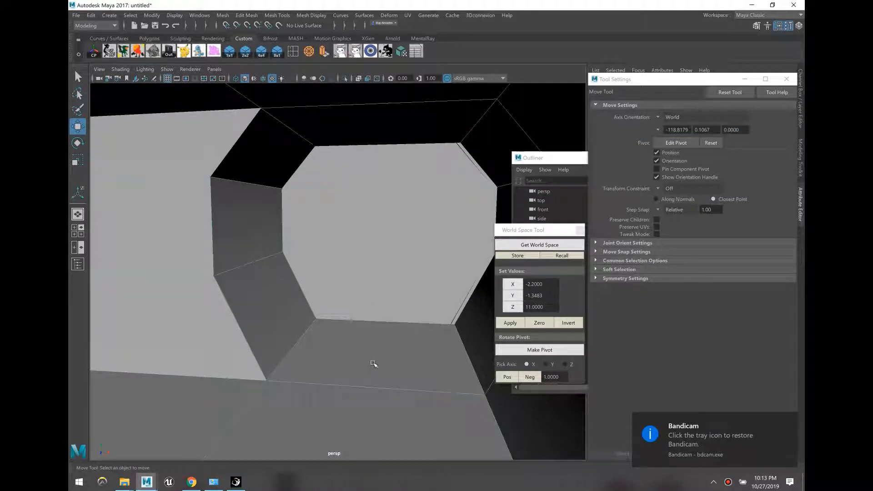
Step: Delete the bottom, middle and top capping faces at the tunnel's end
{"action": "key", "text": "F11"}
{"action": "left_click", "coordinate": [380, 282]}
{"action": "left_click", "coordinate": [335, 216], "text": "shift"}
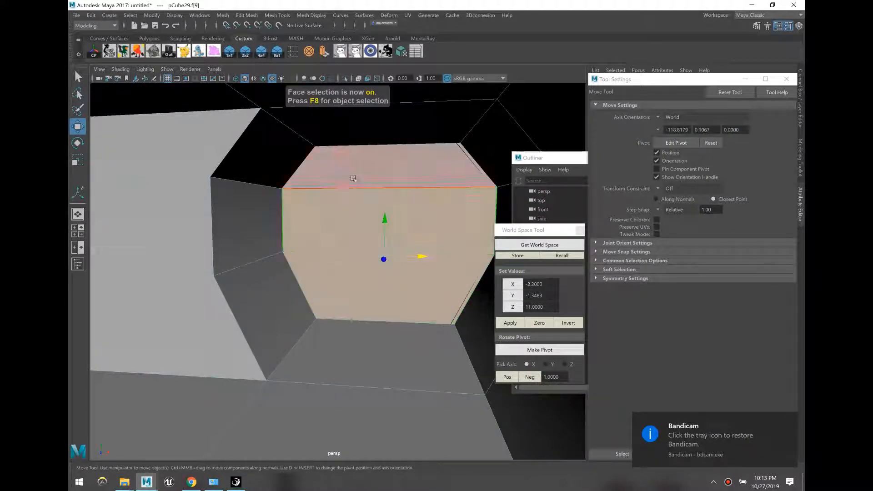
{"action": "left_click", "coordinate": [353, 179], "text": "shift"}
{"action": "key", "text": "Delete"}
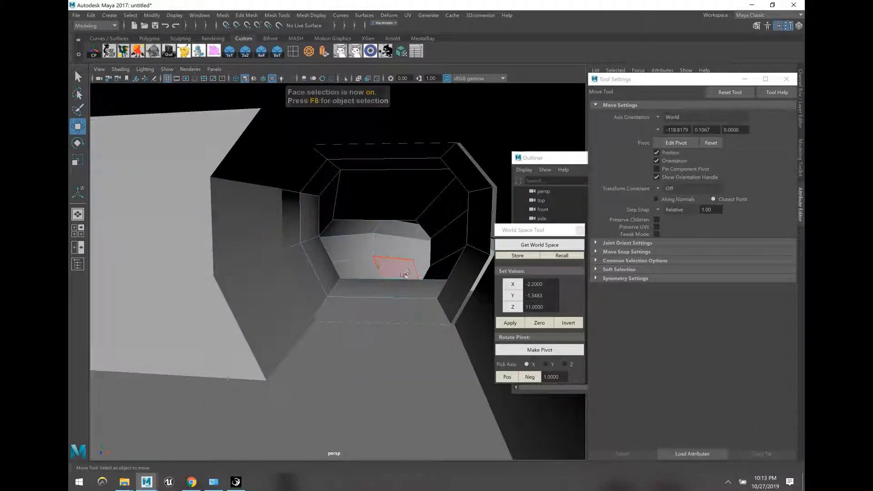
{"action": "key", "text": "F8"}
Step: Slide the tunnel pieces along X and Z to close the gap into one continuous tunnel
{"action": "left_click", "coordinate": [399, 329]}
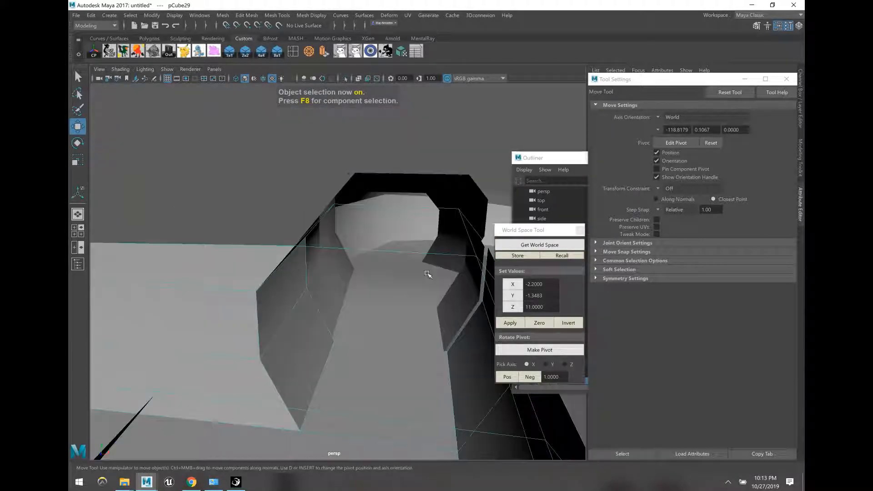
{"action": "left_click", "coordinate": [423, 185]}
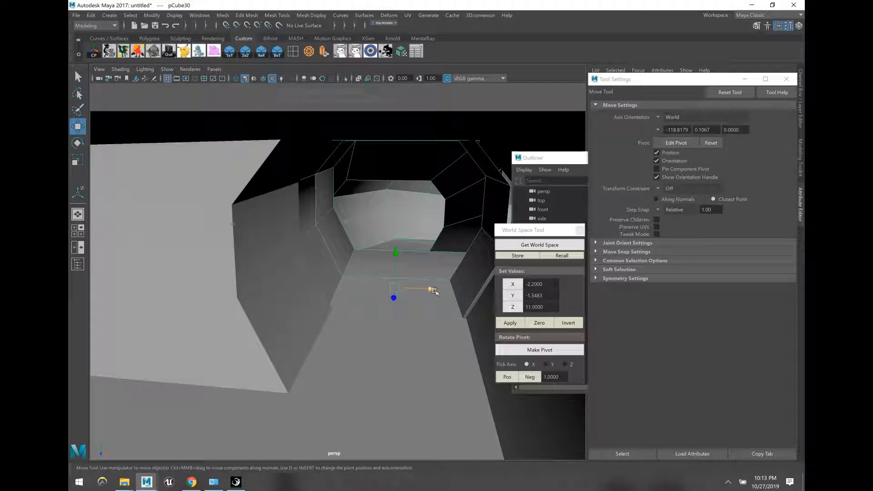
{"action": "left_click_drag", "start_coordinate": [431, 290], "coordinate": [433, 291]}
{"action": "left_click", "coordinate": [395, 362]}
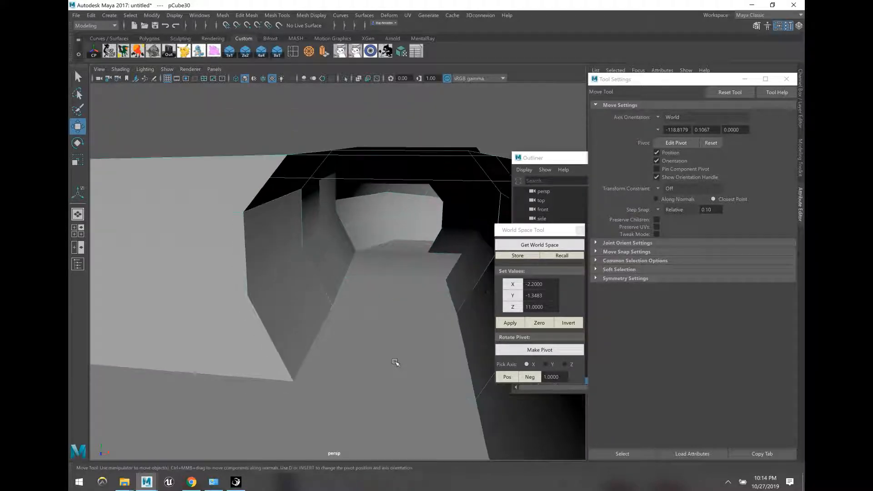
{"action": "key", "text": "Delete"}
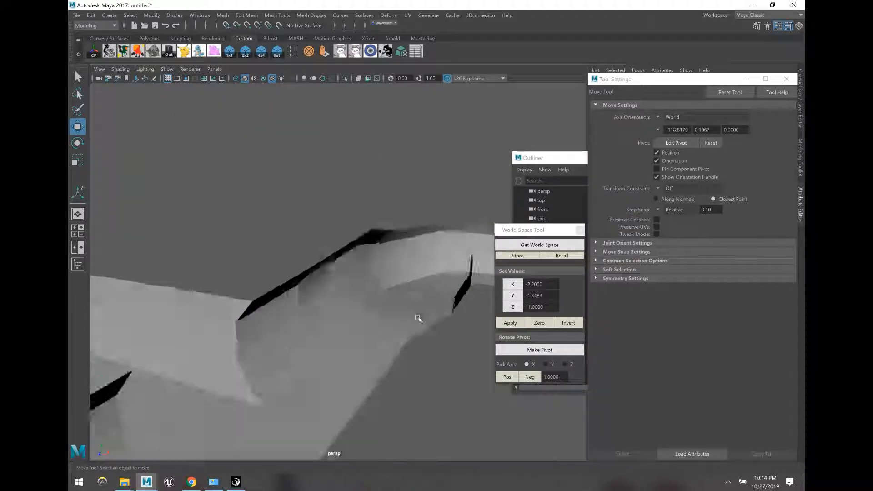
{"action": "left_click", "coordinate": [353, 288]}
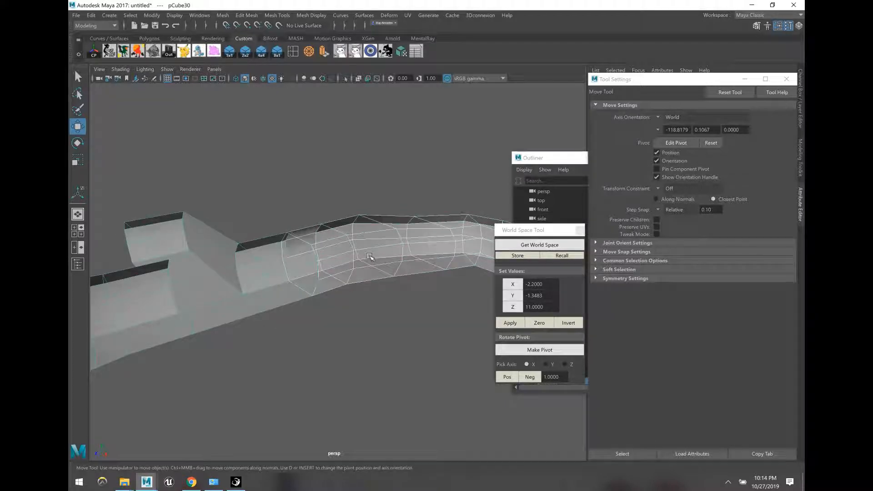
{"action": "left_click_drag", "start_coordinate": [331, 257], "coordinate": [333, 260]}
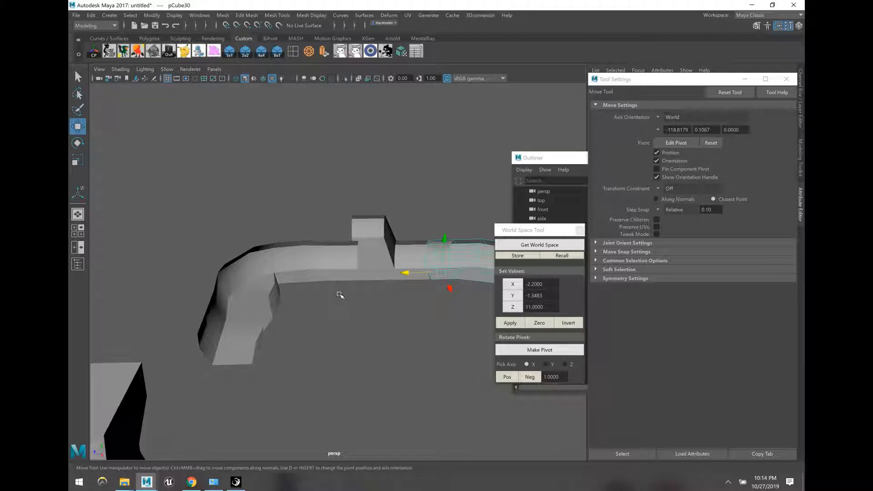
{"action": "left_click", "coordinate": [333, 308]}
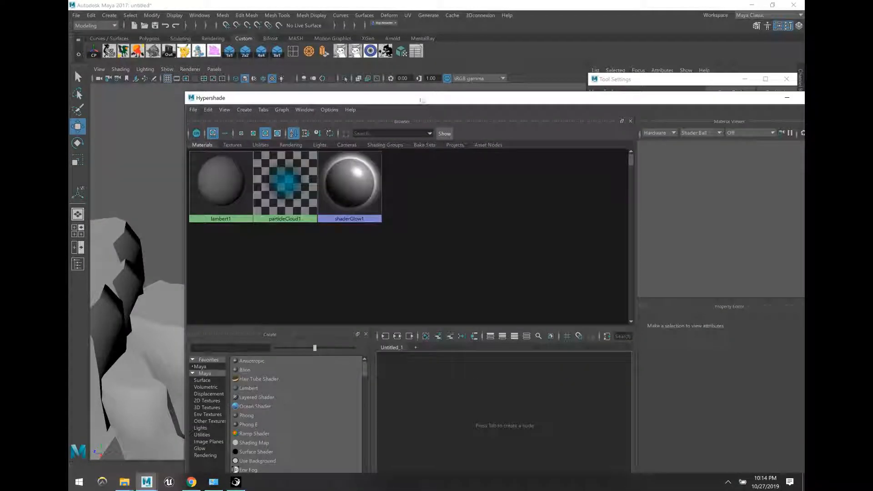
Step: Bring the Hypershade forward and create lambert2 via Create > Materials > Lambert
{"action": "left_click_drag", "start_coordinate": [422, 98], "coordinate": [381, 47]}
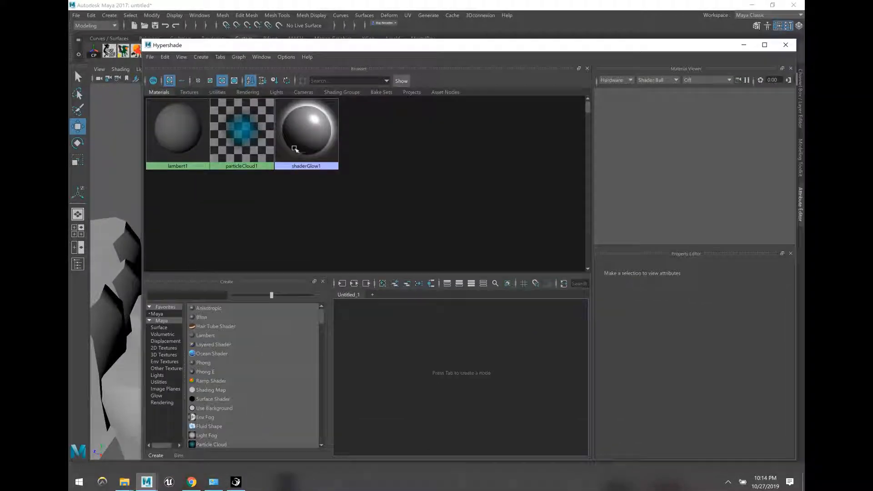
{"action": "left_click_drag", "start_coordinate": [284, 50], "coordinate": [307, 80]}
{"action": "left_click", "coordinate": [201, 16]}
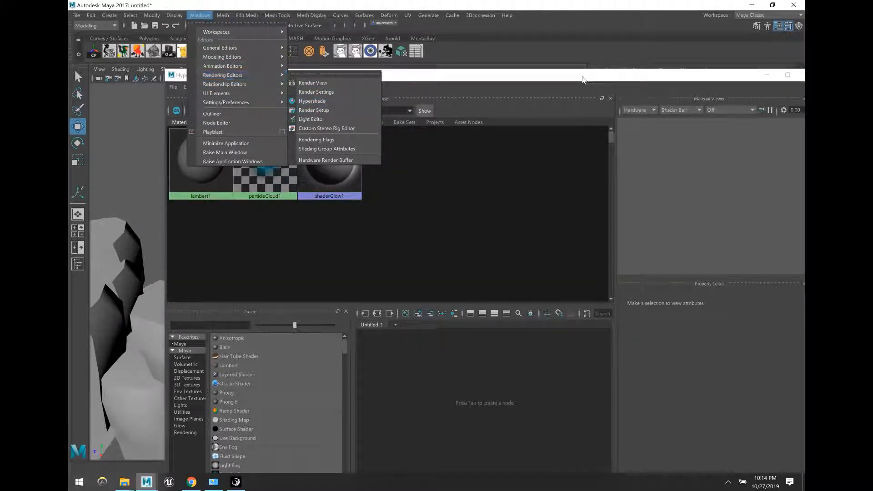
{"action": "left_click", "coordinate": [311, 101]}
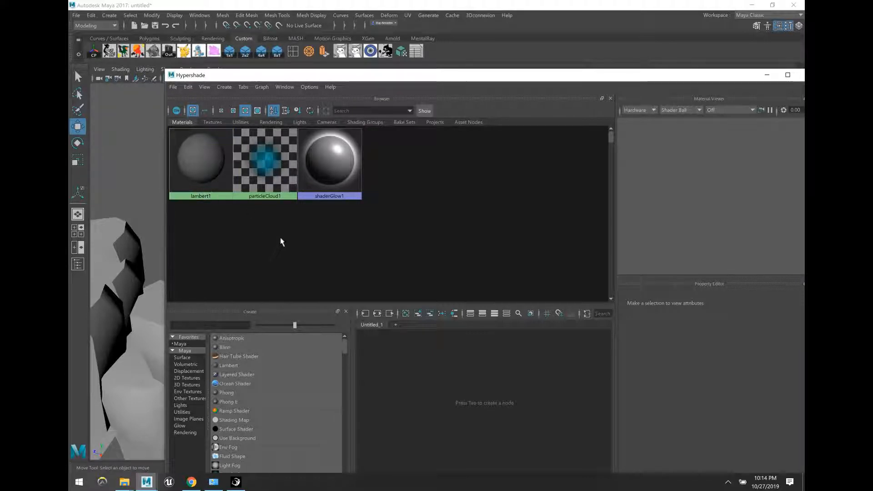
{"action": "left_click", "coordinate": [230, 87]}
{"action": "mouse_move", "coordinate": [259, 123]}
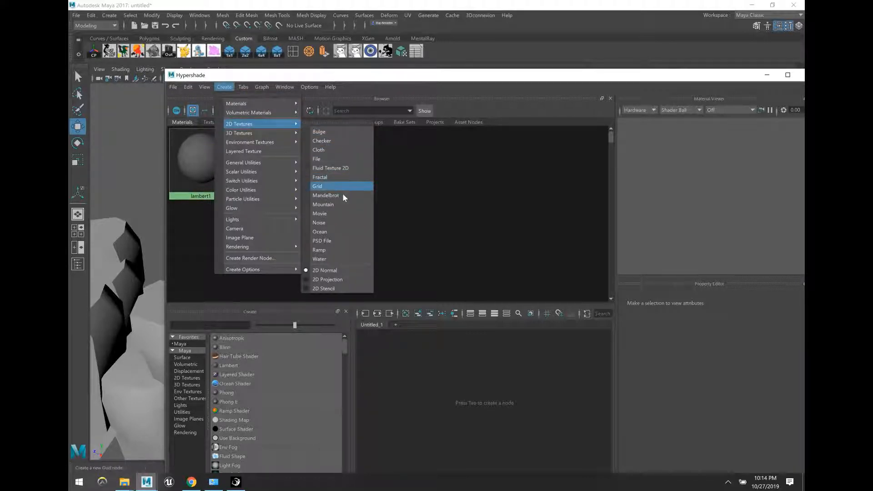
{"action": "mouse_move", "coordinate": [288, 108]}
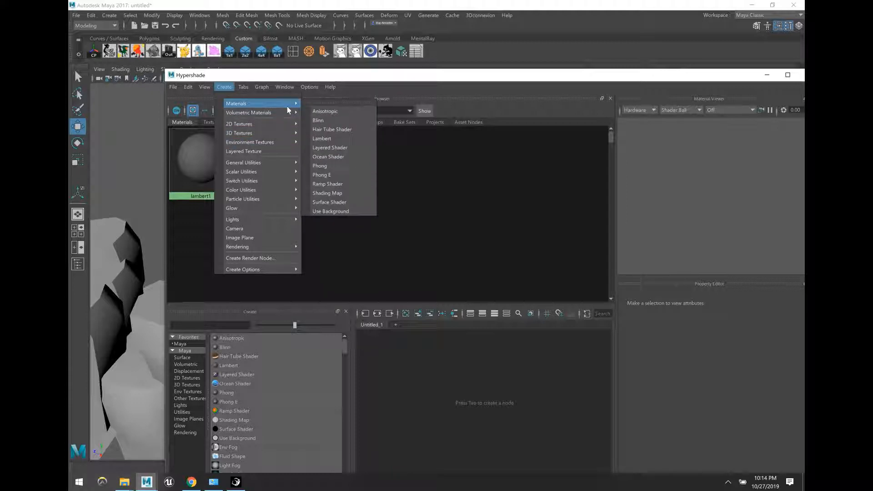
{"action": "left_click", "coordinate": [343, 139]}
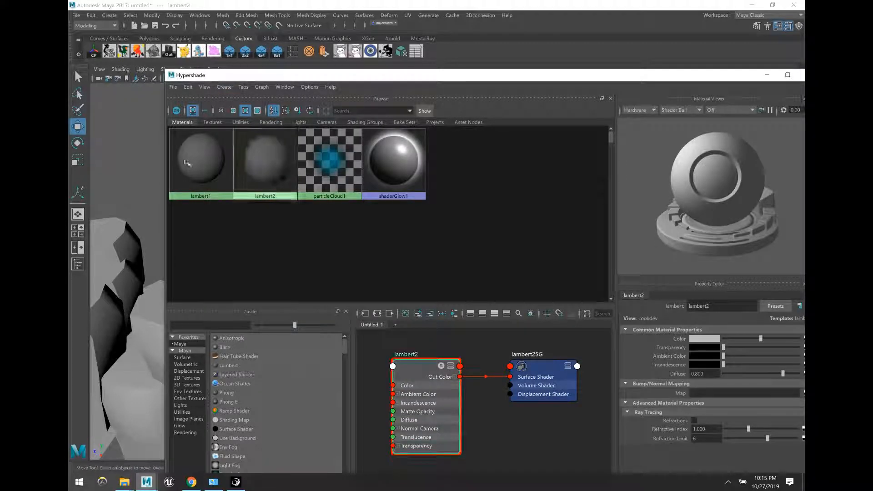
Step: Connect a File texture node to lambert2's Color attribute
{"action": "left_click_drag", "start_coordinate": [401, 76], "coordinate": [359, 40]}
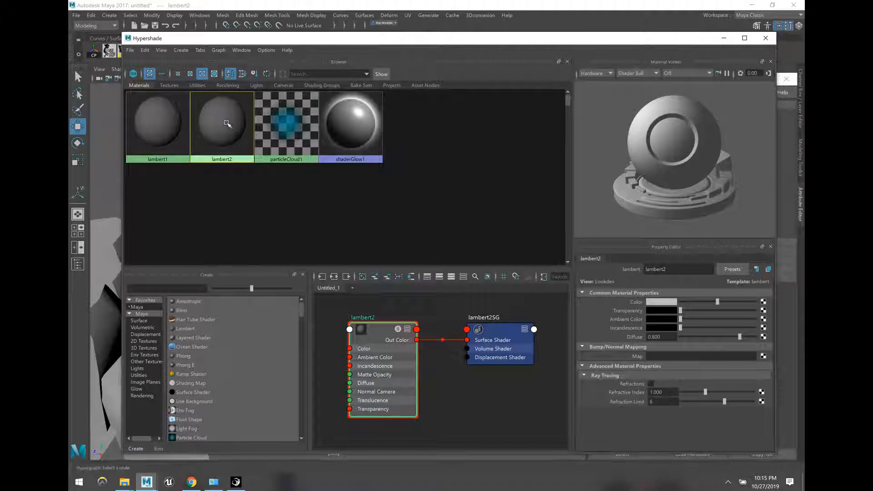
{"action": "left_click", "coordinate": [763, 302]}
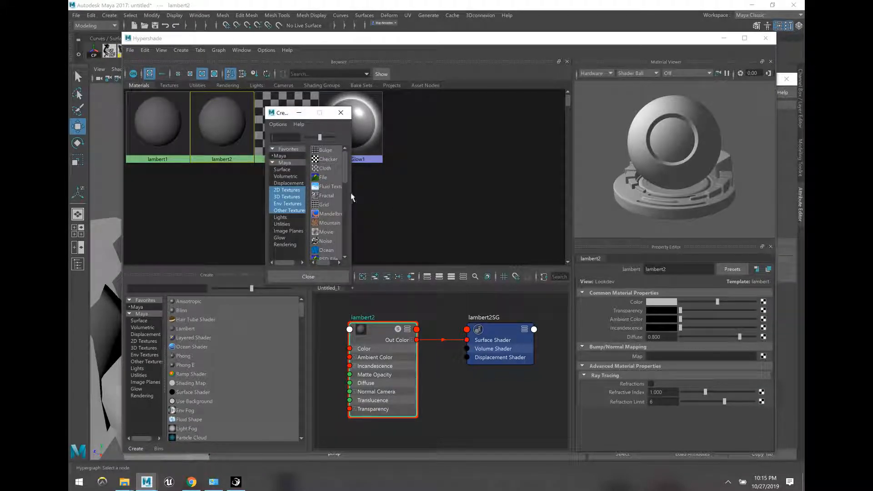
{"action": "left_click_drag", "start_coordinate": [352, 194], "coordinate": [393, 194]}
{"action": "left_click", "coordinate": [331, 177]}
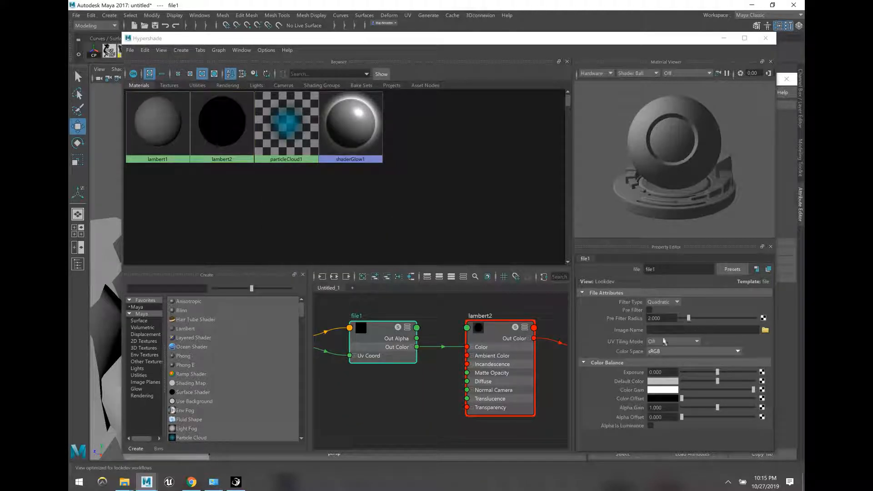
Step: Load green_grid_512.png from C:\Shaders into the file texture
{"action": "left_click", "coordinate": [764, 330]}
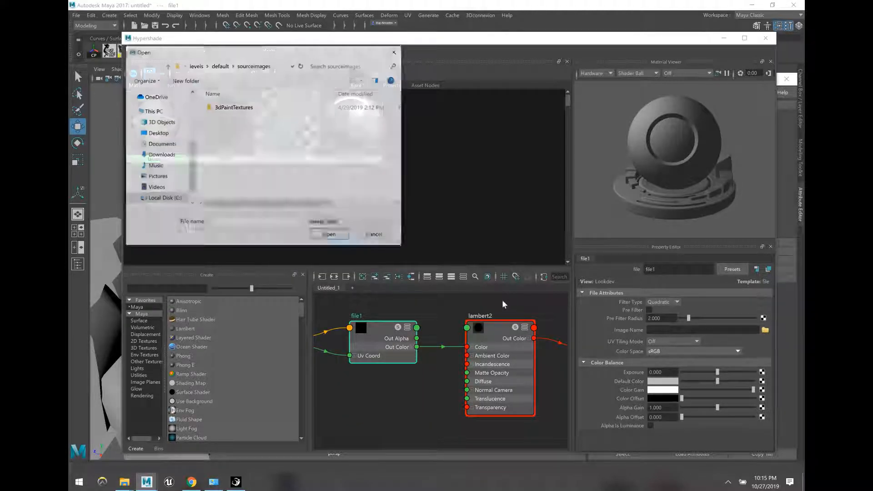
{"action": "left_click", "coordinate": [161, 200]}
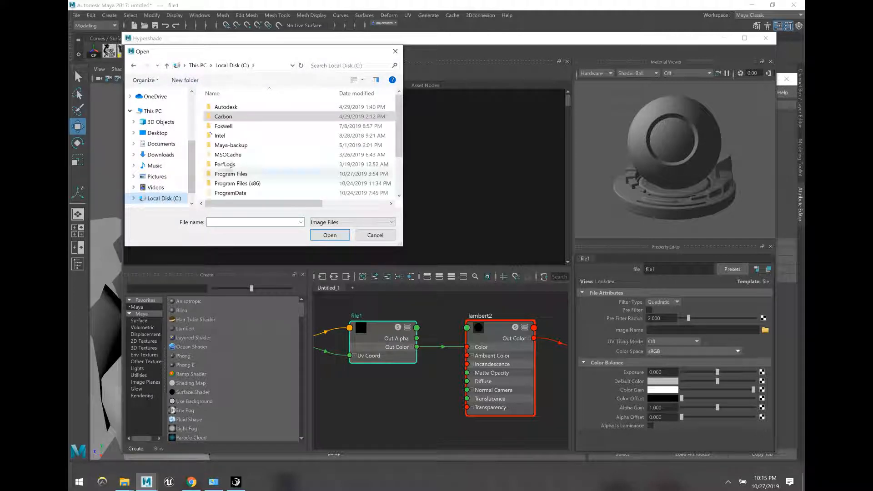
{"action": "scroll", "coordinate": [232, 163], "scroll_direction": "down", "scroll_amount": 2}
{"action": "double_click", "coordinate": [225, 157]}
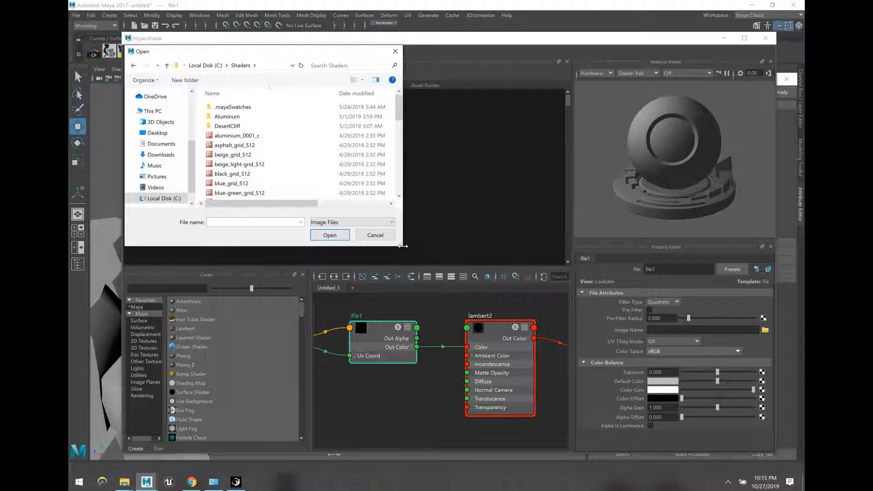
{"action": "left_click_drag", "start_coordinate": [405, 248], "coordinate": [492, 311]}
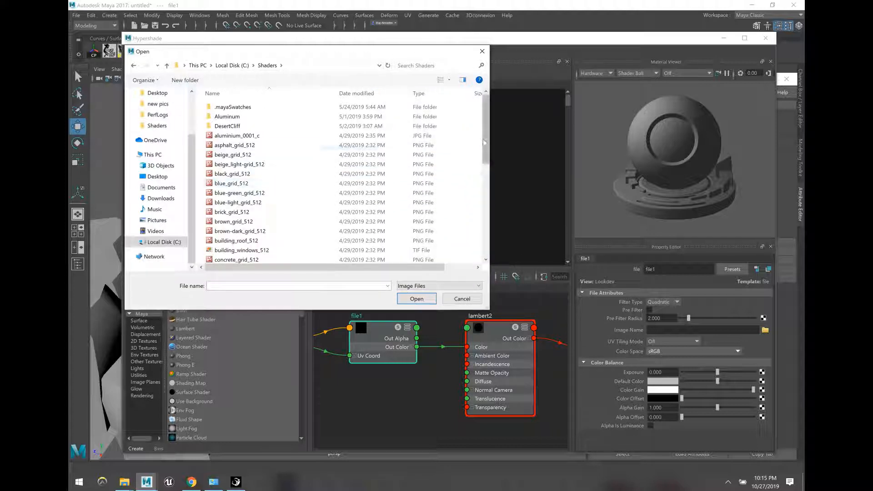
{"action": "left_click_drag", "start_coordinate": [486, 137], "coordinate": [495, 178]}
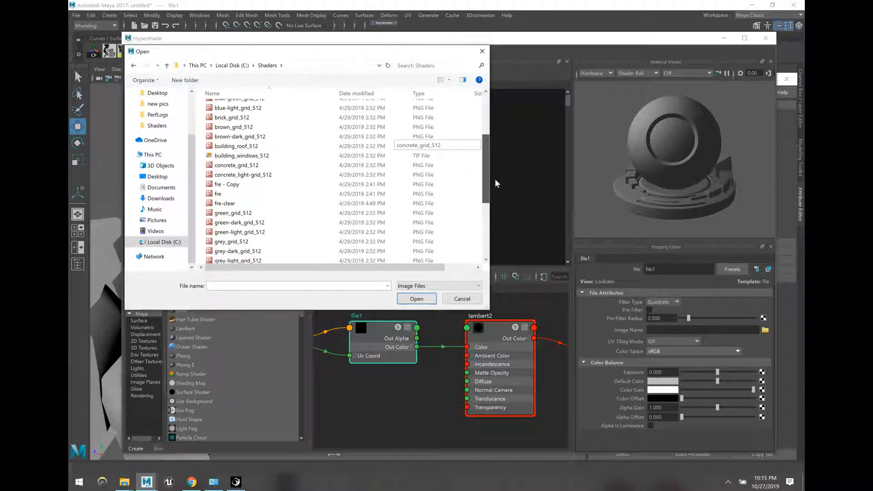
{"action": "left_click", "coordinate": [246, 213]}
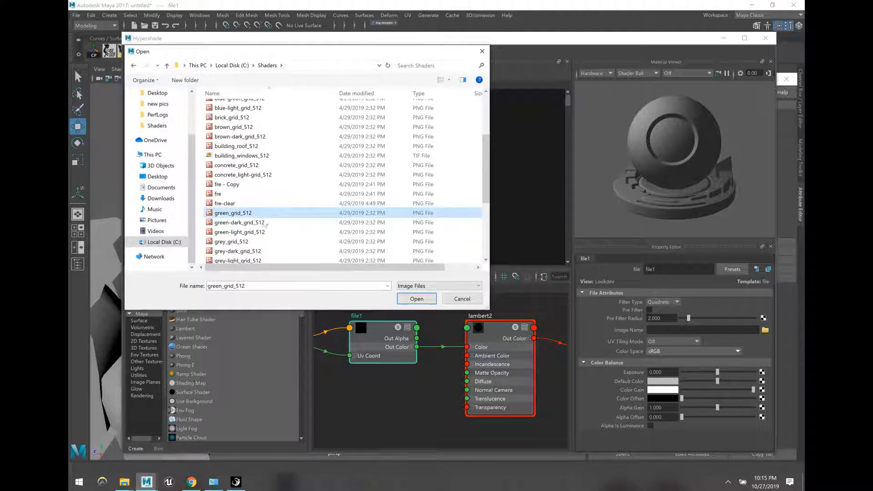
{"action": "left_click", "coordinate": [416, 299]}
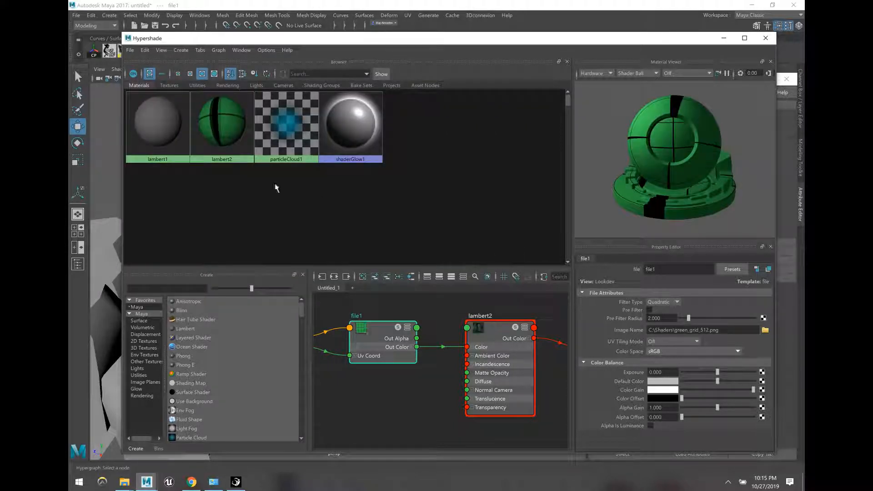
Step: Duplicate lambert2's shading network to create lambert3
{"action": "left_click", "coordinate": [219, 140]}
{"action": "left_click", "coordinate": [145, 51]}
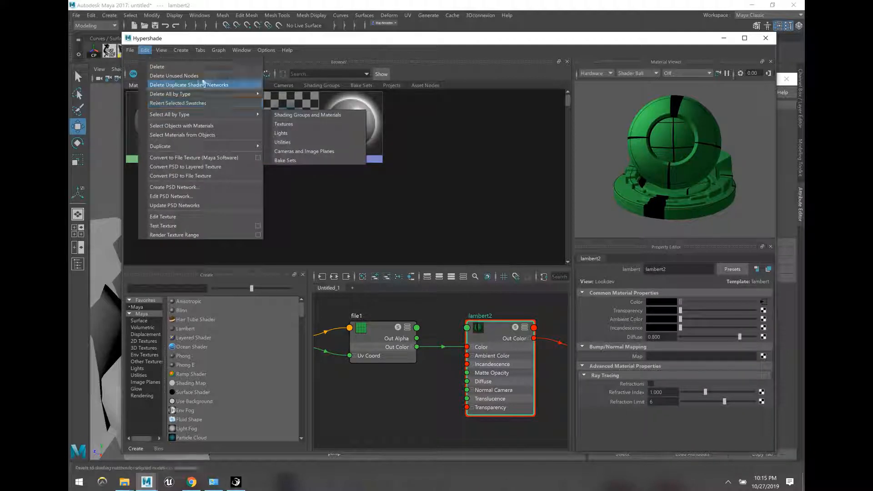
{"action": "mouse_move", "coordinate": [214, 146]}
{"action": "left_click", "coordinate": [293, 147]}
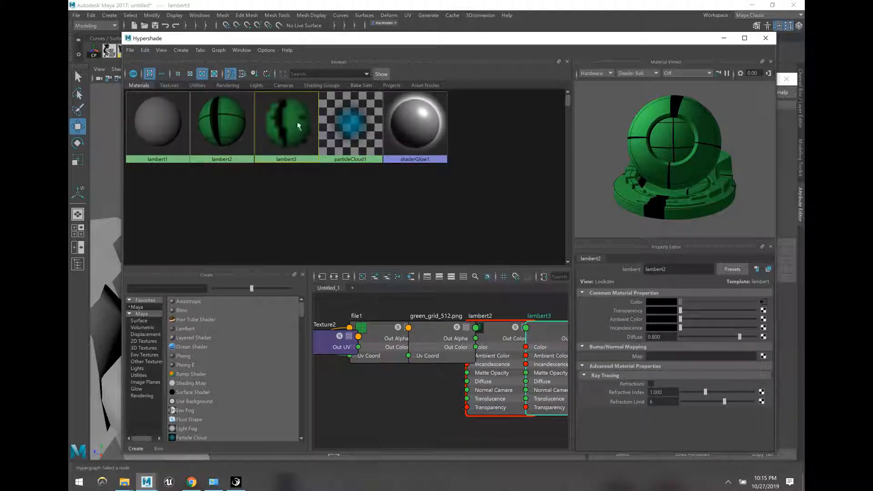
Step: Load brown_grid_512 into lambert3's file texture so its swatch turns brown
{"action": "left_click", "coordinate": [763, 303]}
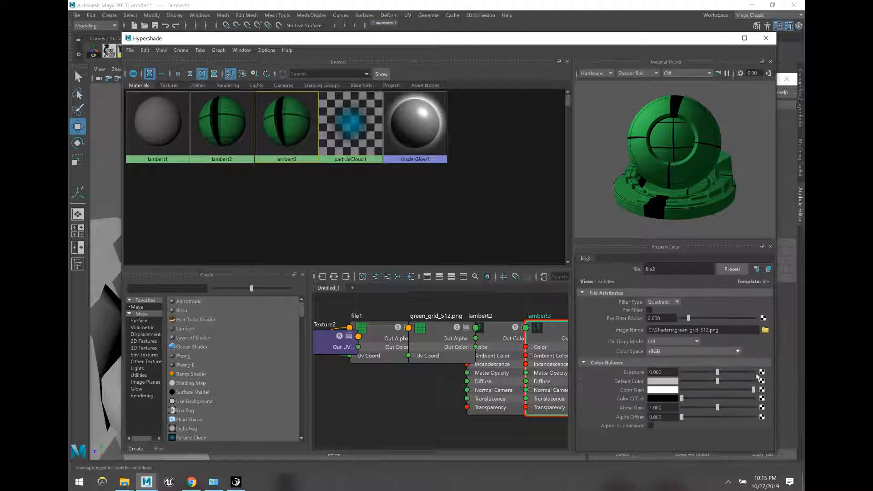
{"action": "left_click", "coordinate": [765, 331]}
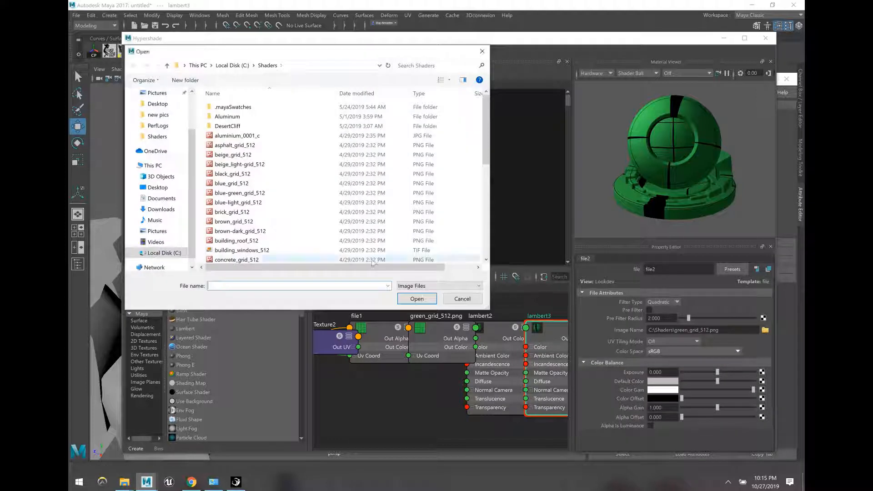
{"action": "left_click", "coordinate": [241, 221]}
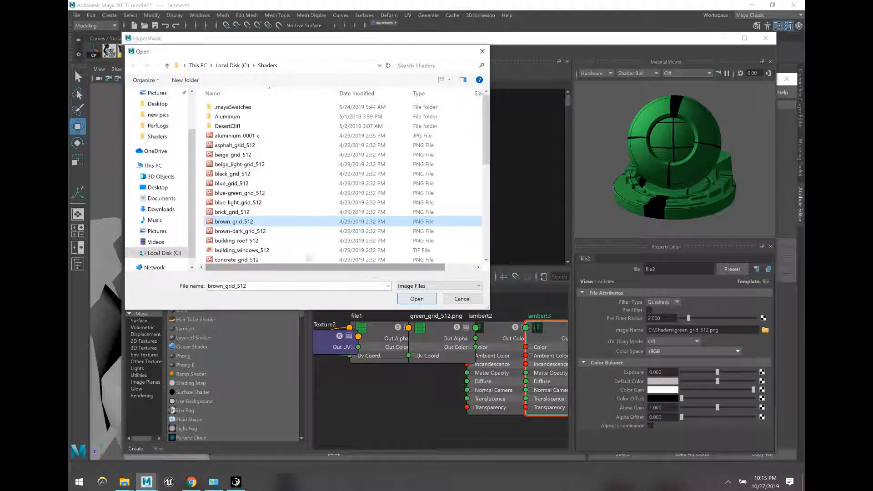
{"action": "left_click", "coordinate": [416, 299]}
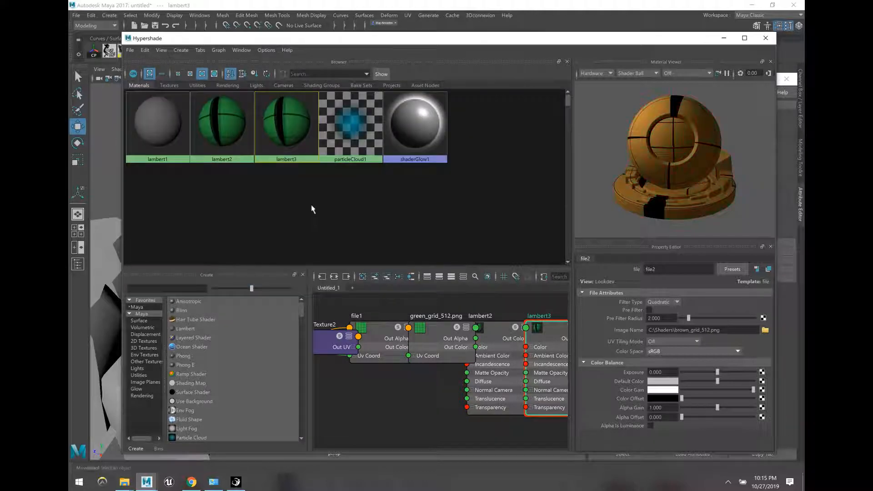
{"action": "left_click", "coordinate": [286, 127]}
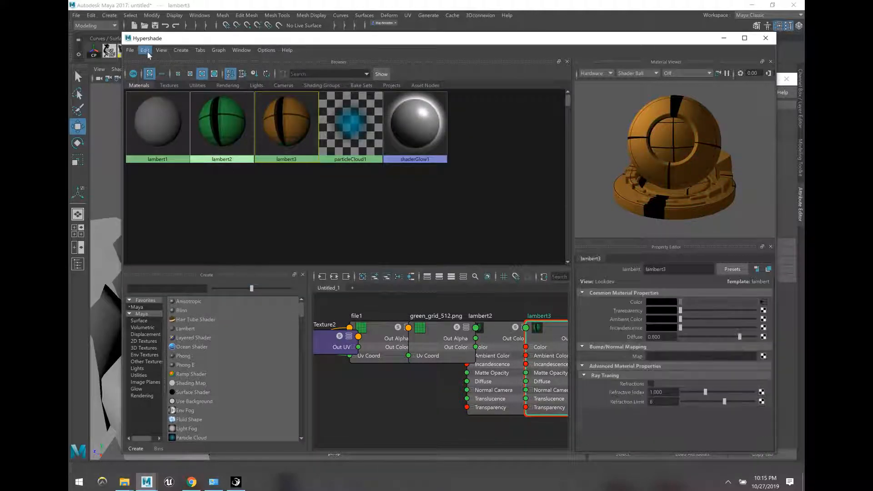
Step: Duplicate lambert3's shading network into lambert4 and browse for its file texture image
{"action": "left_click", "coordinate": [144, 50]}
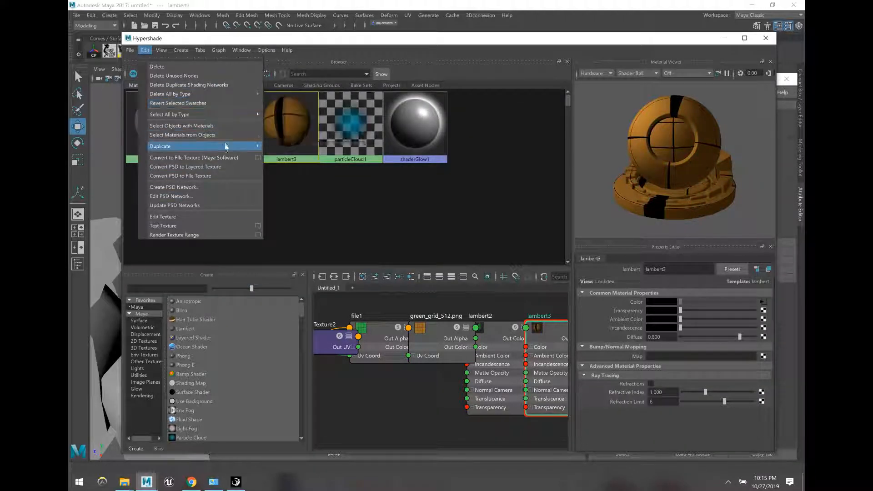
{"action": "left_click", "coordinate": [286, 146]}
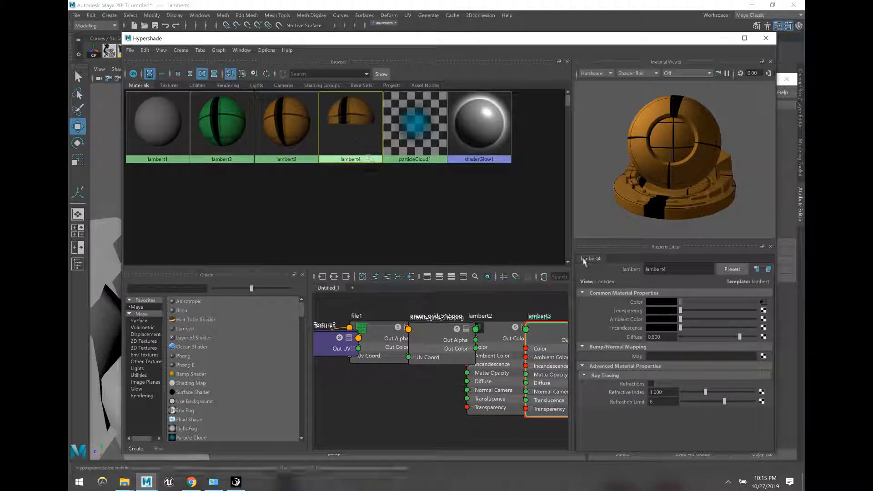
{"action": "left_click", "coordinate": [763, 302]}
{"action": "left_click", "coordinate": [764, 330]}
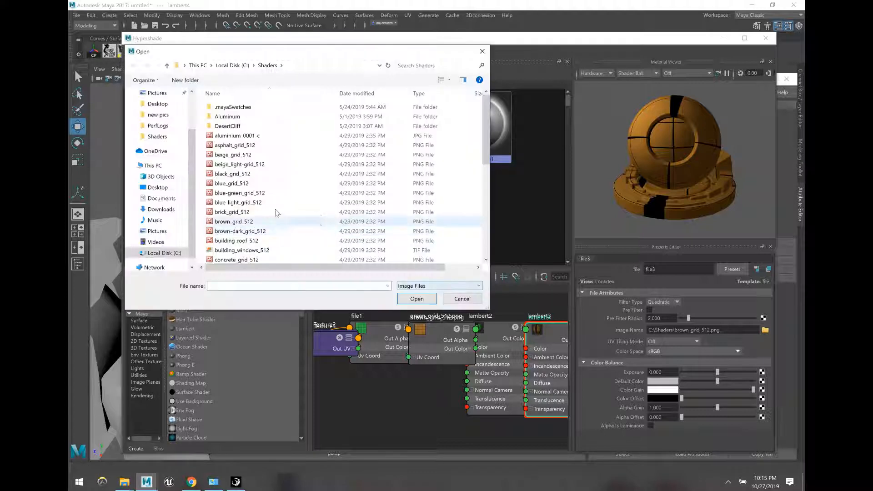
Step: Load grey_grid_512 into lambert4's file3 texture, giving it a grey swatch
{"action": "scroll", "coordinate": [243, 229], "scroll_direction": "down", "scroll_amount": 2}
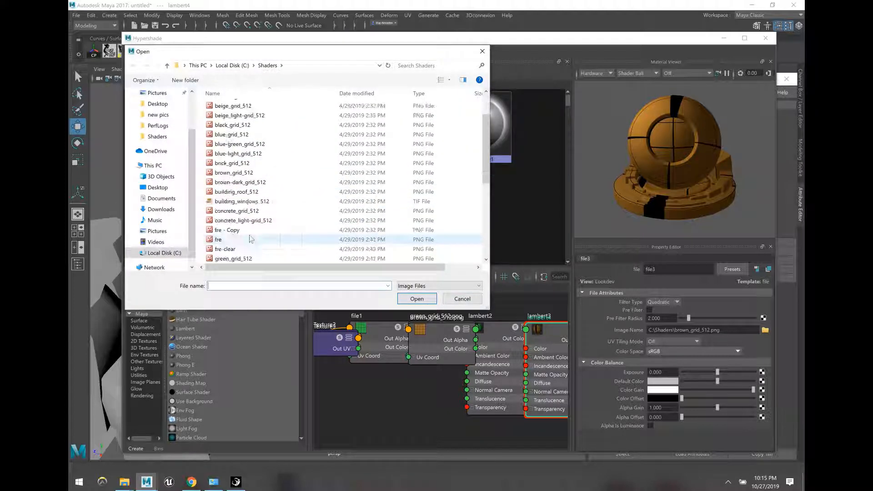
{"action": "scroll", "coordinate": [245, 234], "scroll_direction": "up", "scroll_amount": 2}
{"action": "scroll", "coordinate": [244, 234], "scroll_direction": "down", "scroll_amount": 3}
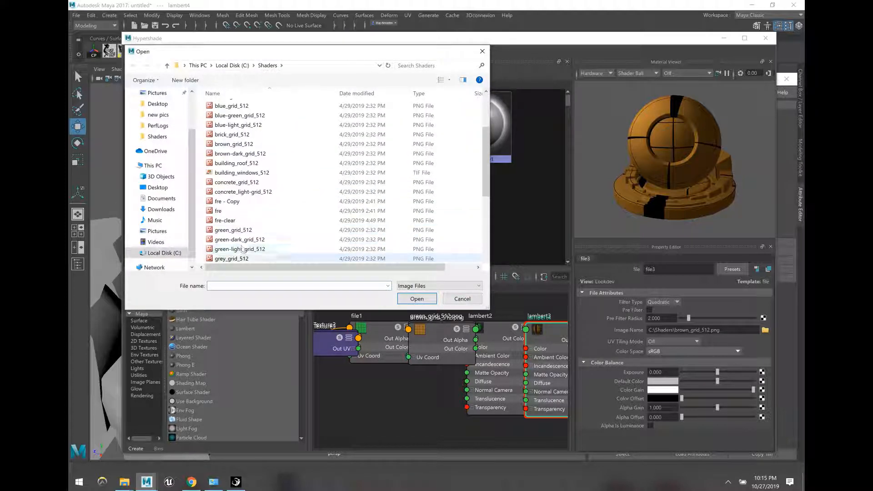
{"action": "left_click", "coordinate": [352, 258]}
{"action": "left_click", "coordinate": [416, 298]}
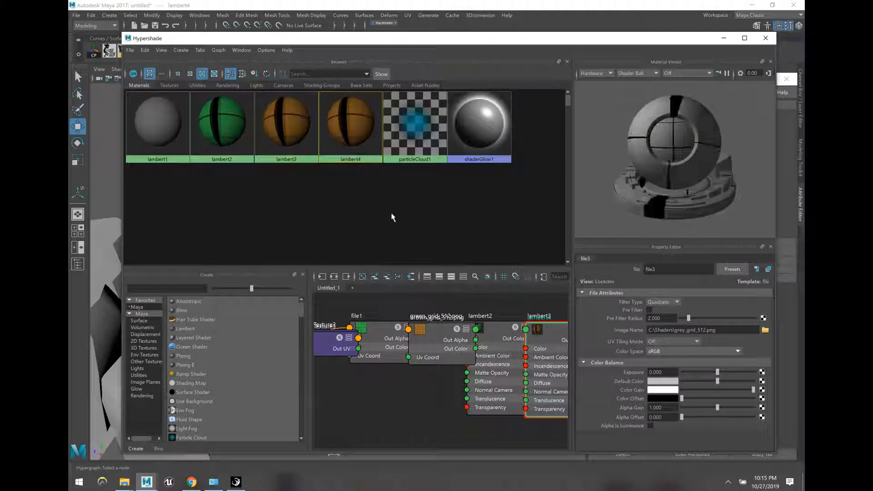
{"action": "left_click", "coordinate": [353, 139]}
{"action": "left_click", "coordinate": [149, 51]}
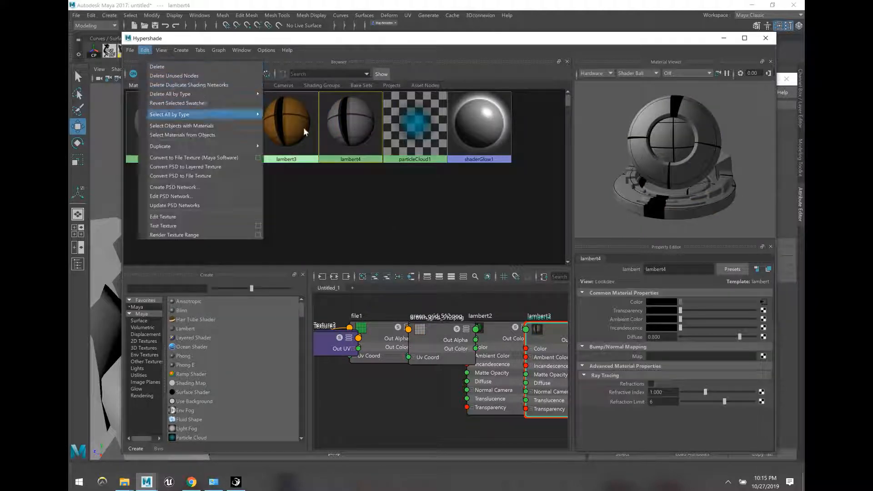
Step: Duplicate lambert4's shading network to create lambert5
{"action": "left_click", "coordinate": [365, 121]}
{"action": "left_click", "coordinate": [144, 50]}
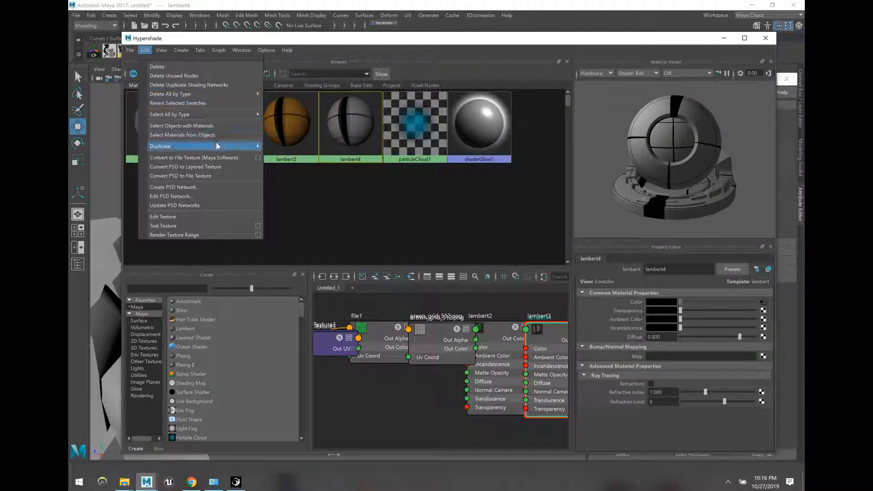
{"action": "mouse_move", "coordinate": [227, 146]}
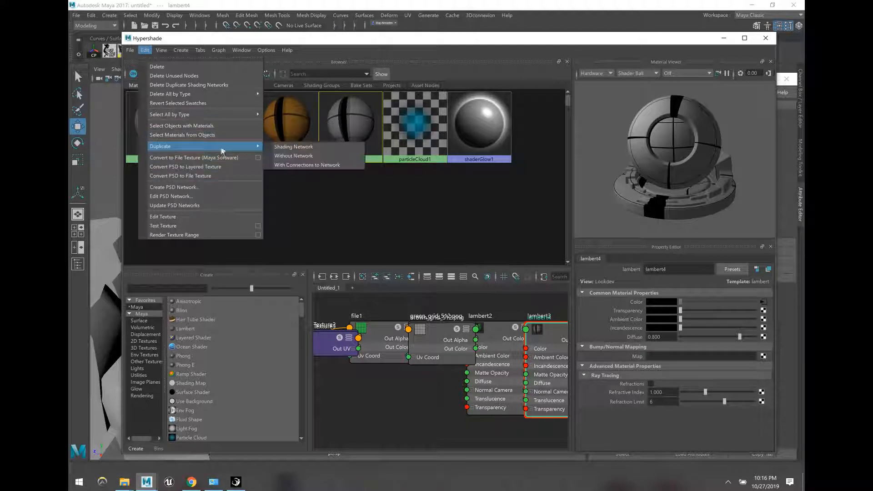
{"action": "left_click", "coordinate": [305, 147]}
Step: Load beige_grid_512 into lambert5's file4 texture for a beige swatch
{"action": "left_click", "coordinate": [423, 160]}
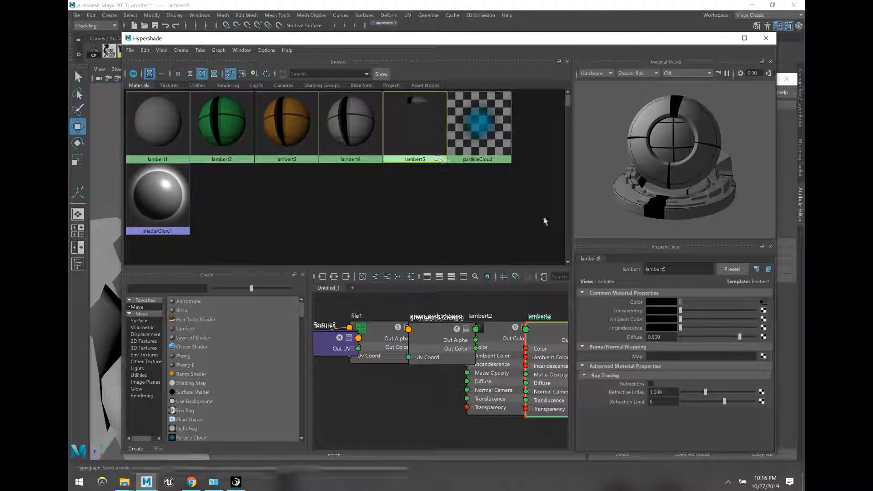
{"action": "left_click", "coordinate": [765, 331]}
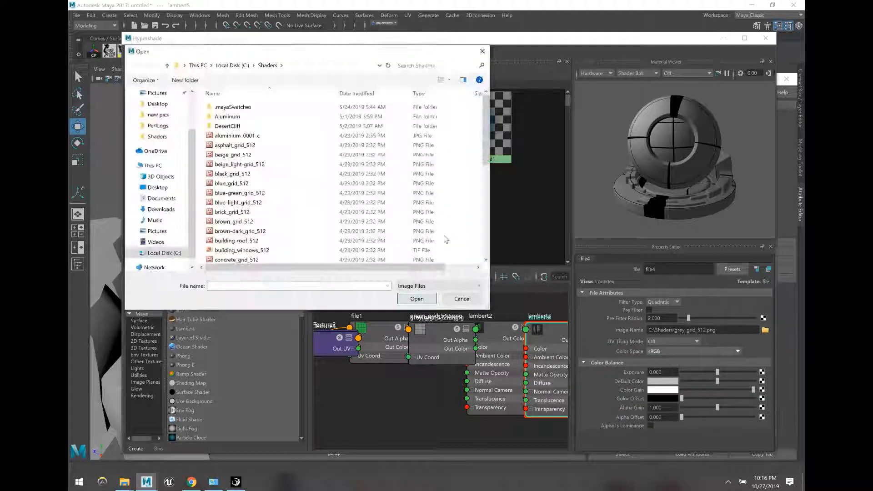
{"action": "scroll", "coordinate": [258, 242], "scroll_direction": "down", "scroll_amount": 1}
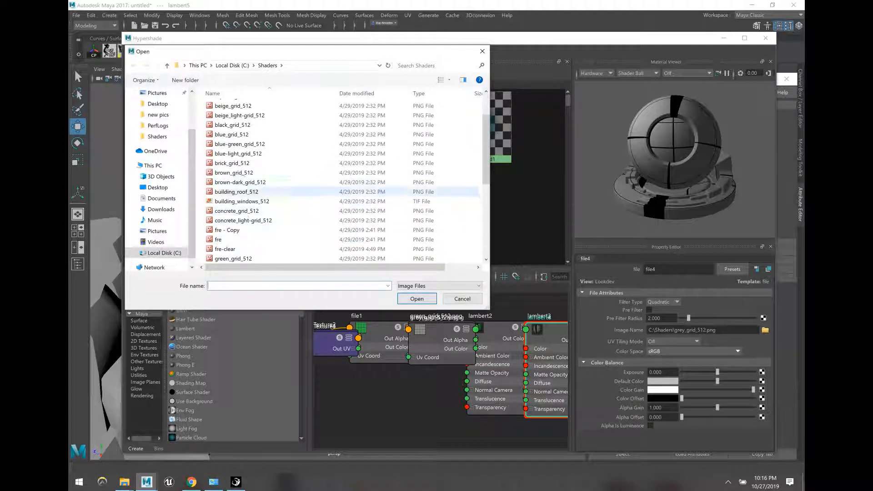
{"action": "left_click", "coordinate": [233, 105]}
{"action": "left_click", "coordinate": [416, 299]}
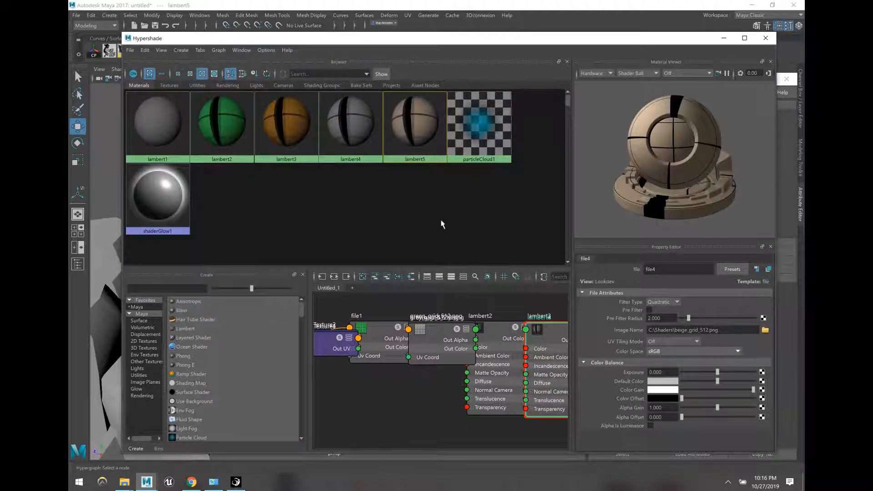
Step: Rename the lambert2 material to 'green' and move the Hypershade aside to reveal the scene
{"action": "left_click", "coordinate": [221, 132]}
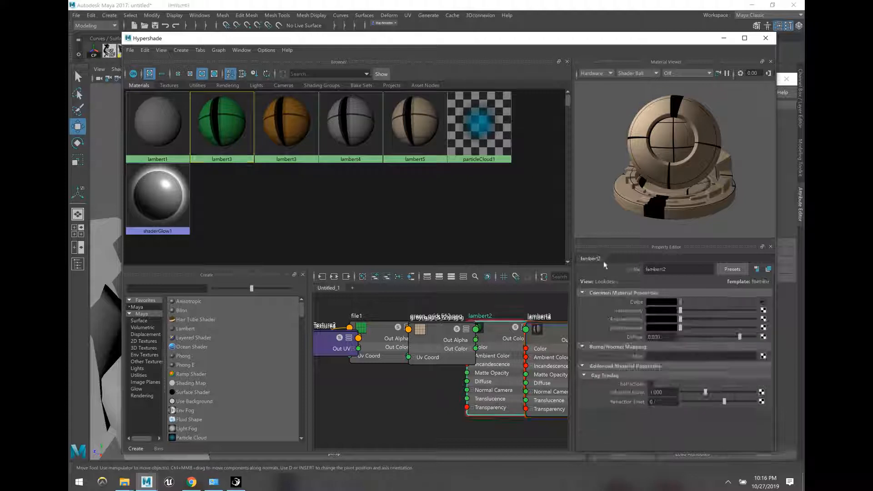
{"action": "left_click", "coordinate": [646, 275]}
{"action": "type", "text": "green"}
{"action": "key", "text": "Return"}
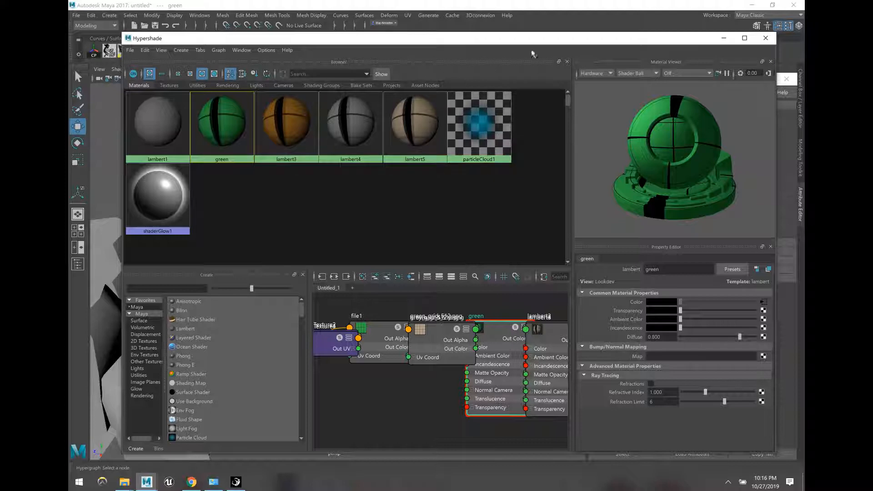
{"action": "left_click_drag", "start_coordinate": [530, 40], "coordinate": [678, 278]}
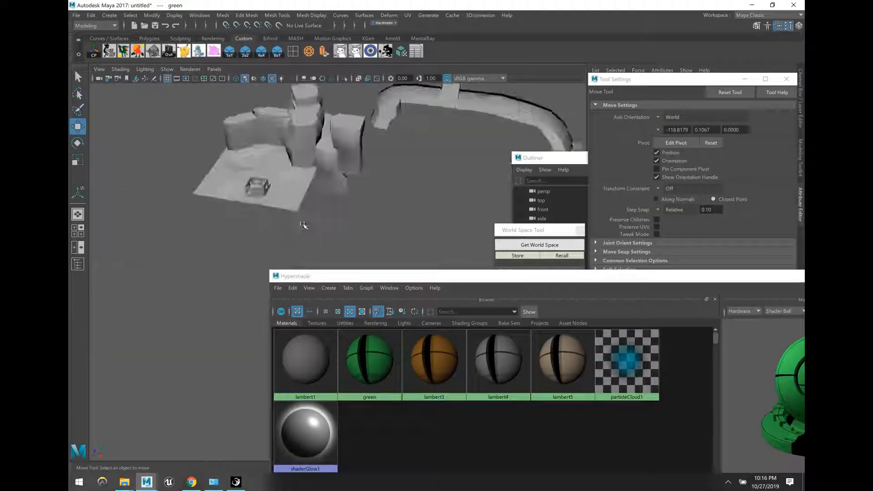
Step: Assign the green material to the ground plane
{"action": "left_click", "coordinate": [267, 234]}
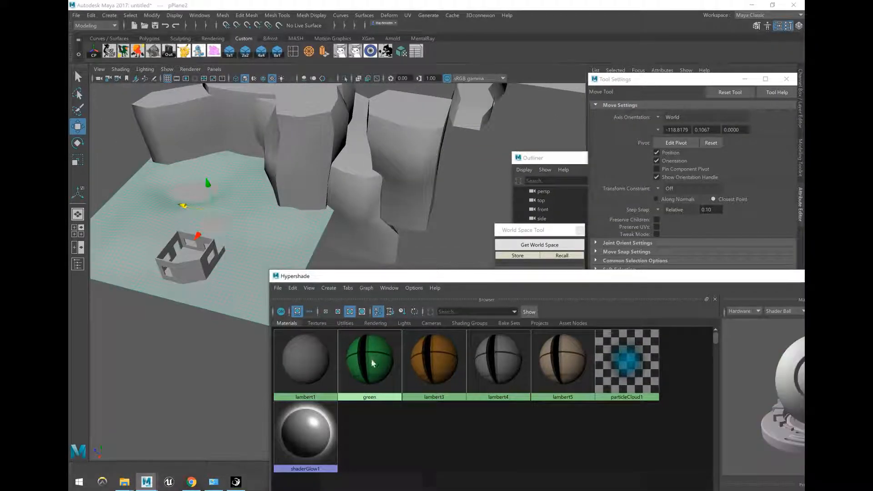
{"action": "right_click_drag", "start_coordinate": [372, 358], "coordinate": [372, 335]}
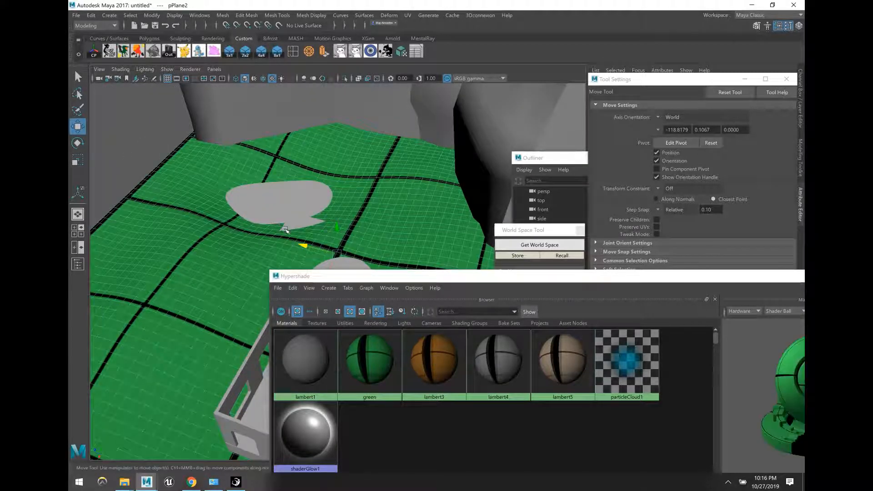
{"action": "scroll", "coordinate": [283, 207], "scroll_direction": "down", "scroll_amount": 3}
{"action": "middle_click_drag", "start_coordinate": [291, 207], "coordinate": [267, 197], "text": "alt"}
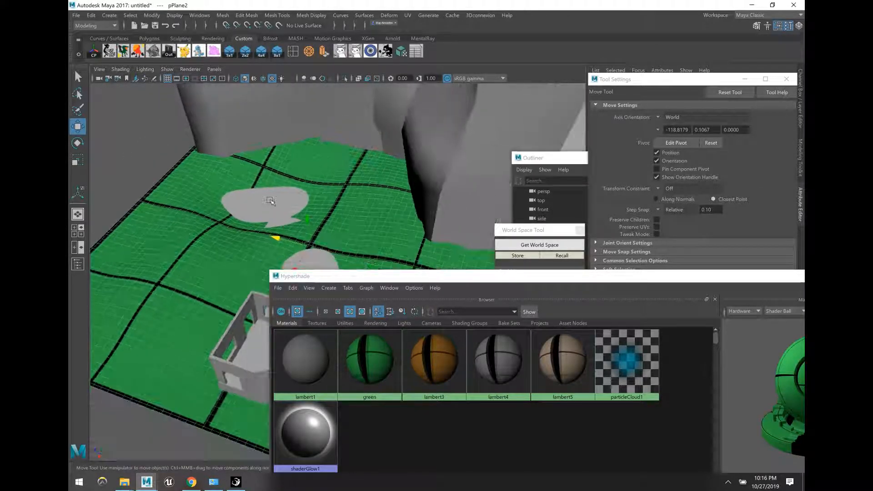
Step: Hide the green plane, briefly show all hidden objects, then hide it again
{"action": "key", "text": "ctrl+h"}
{"action": "left_click_drag", "start_coordinate": [310, 201], "coordinate": [320, 190], "text": "alt"}
{"action": "left_click", "coordinate": [372, 52]}
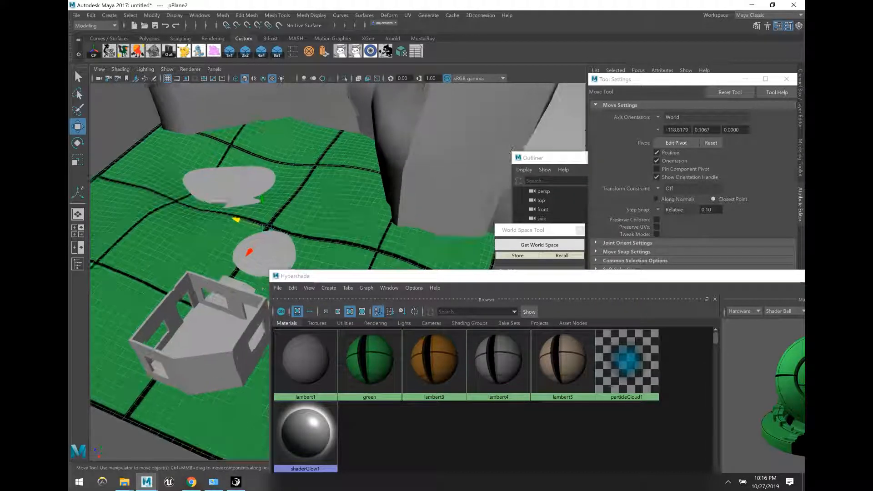
{"action": "scroll", "coordinate": [227, 179], "scroll_direction": "up", "scroll_amount": 2}
{"action": "left_click_drag", "start_coordinate": [225, 177], "coordinate": [235, 179], "text": "alt"}
{"action": "scroll", "coordinate": [235, 181], "scroll_direction": "up", "scroll_amount": 4}
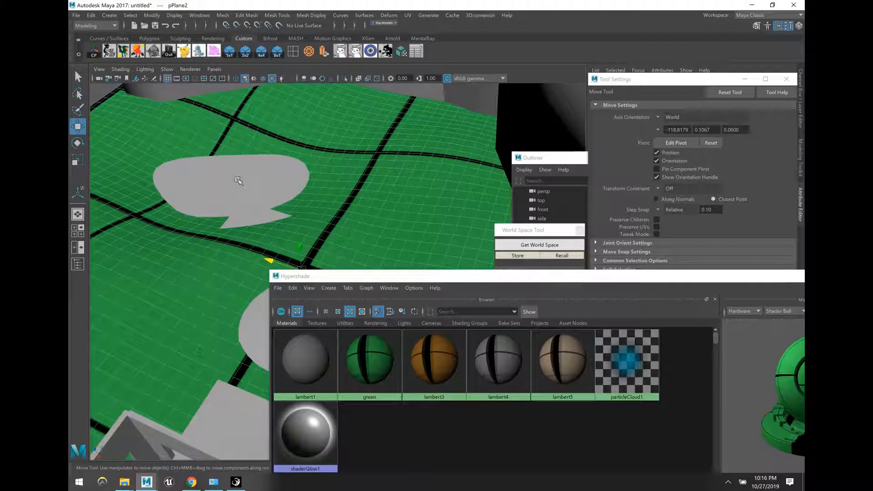
{"action": "key", "text": "ctrl+h"}
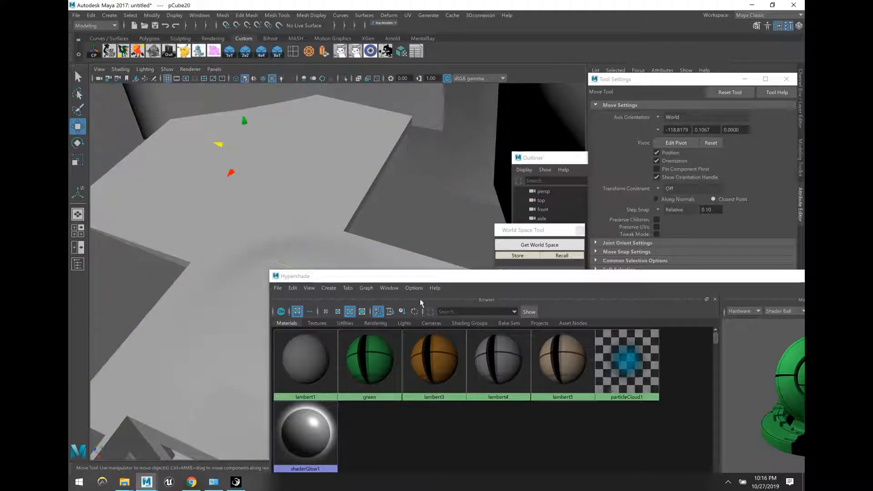
Step: Give the selection the beige lambert5 material and hide the white floor plane pPlane1
{"action": "right_click_drag", "start_coordinate": [575, 359], "coordinate": [575, 336]}
{"action": "left_click", "coordinate": [394, 230]}
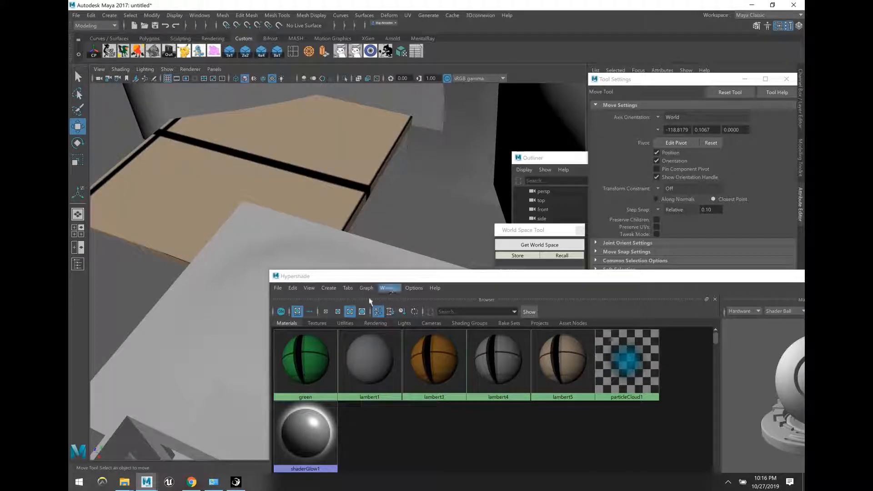
{"action": "left_click", "coordinate": [252, 254]}
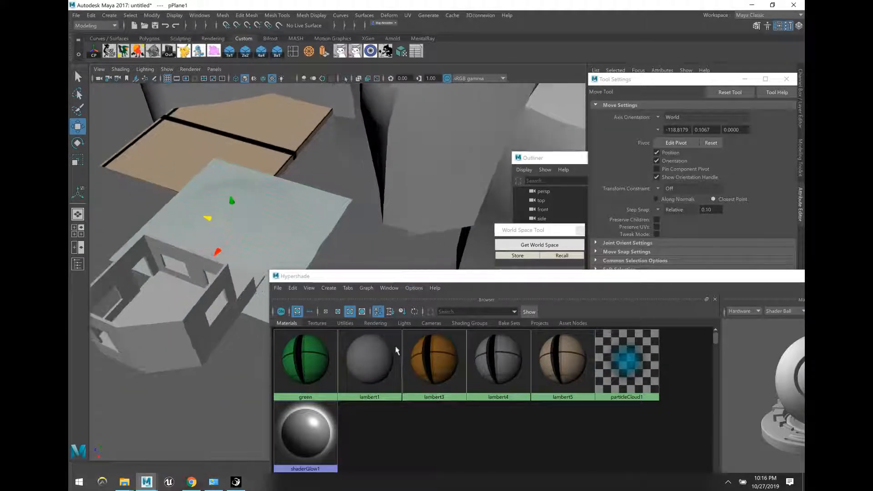
{"action": "left_click", "coordinate": [212, 320]}
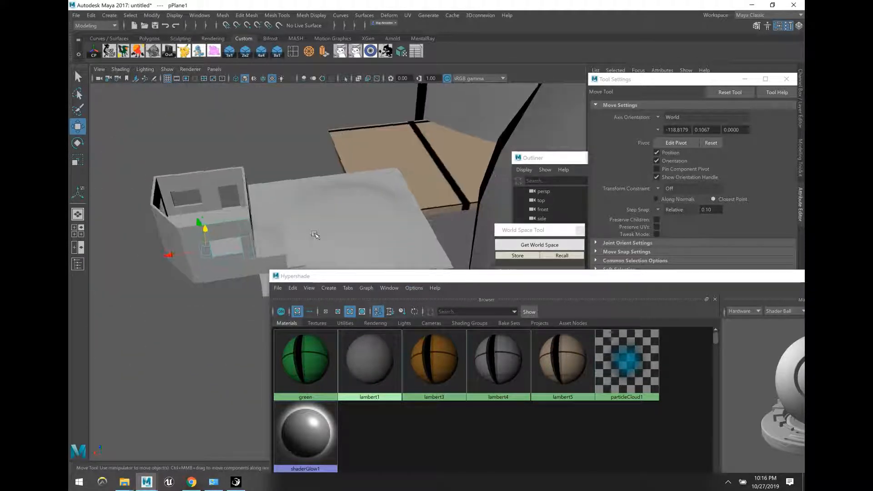
{"action": "key", "text": "h"}
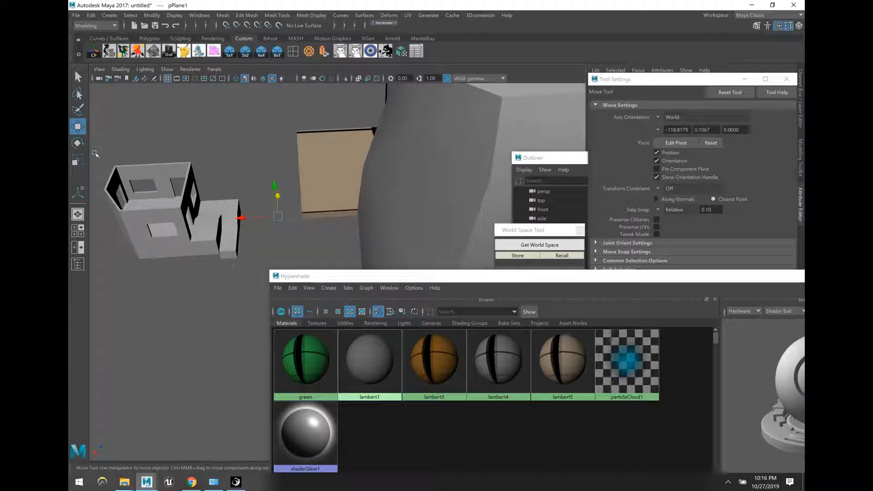
{"action": "left_click", "coordinate": [135, 179]}
Step: Assign the dark lambert4 material to the small building
{"action": "right_click", "coordinate": [498, 357]}
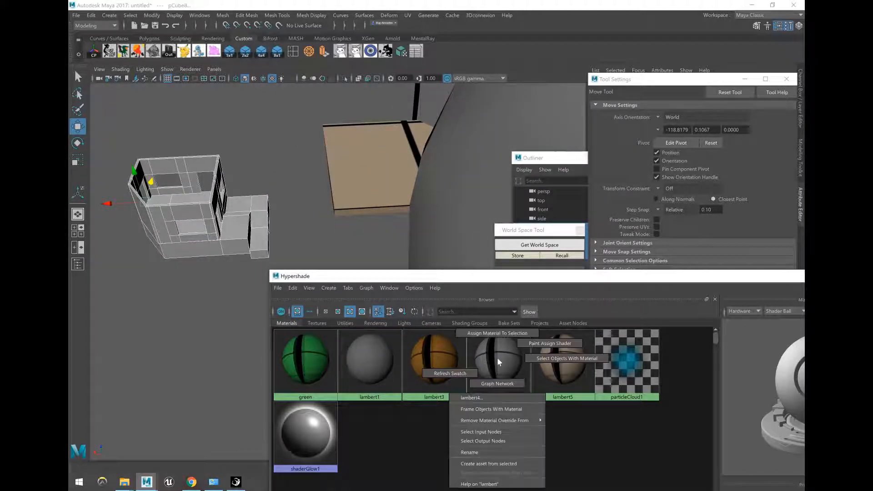
{"action": "left_click", "coordinate": [497, 332]}
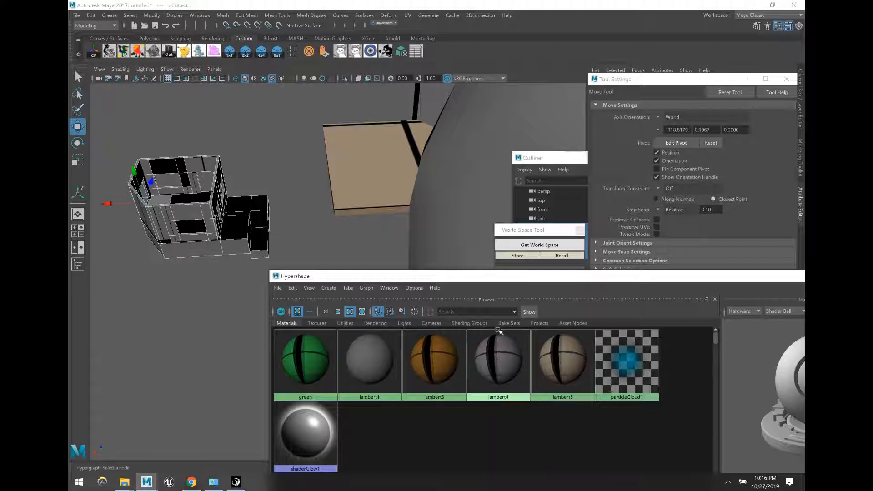
{"action": "left_click", "coordinate": [322, 229]}
{"action": "right_click", "coordinate": [492, 359]}
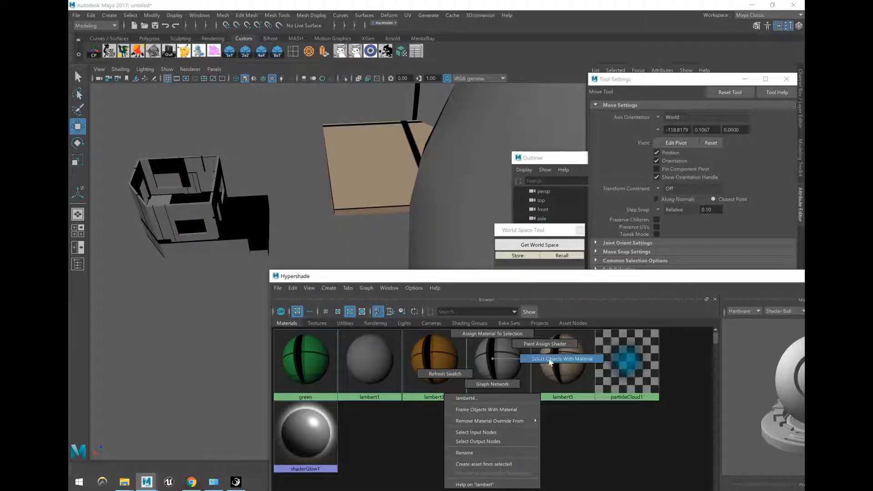
{"action": "left_click", "coordinate": [549, 363]}
{"action": "left_click", "coordinate": [347, 238]}
Step: Select the rock blocks, including pCube23, and apply the orange lambert3 material
{"action": "left_click_drag", "start_coordinate": [343, 239], "coordinate": [339, 171], "text": "alt"}
{"action": "left_click", "coordinate": [369, 209]}
{"action": "left_click", "coordinate": [328, 155], "text": "shift"}
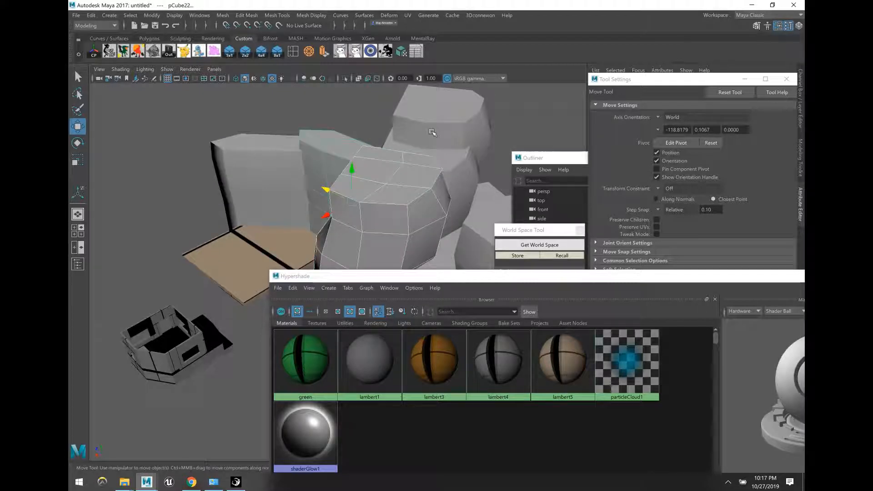
{"action": "left_click", "coordinate": [470, 176], "text": "shift"}
{"action": "right_click_drag", "start_coordinate": [466, 193], "coordinate": [351, 187], "text": "alt"}
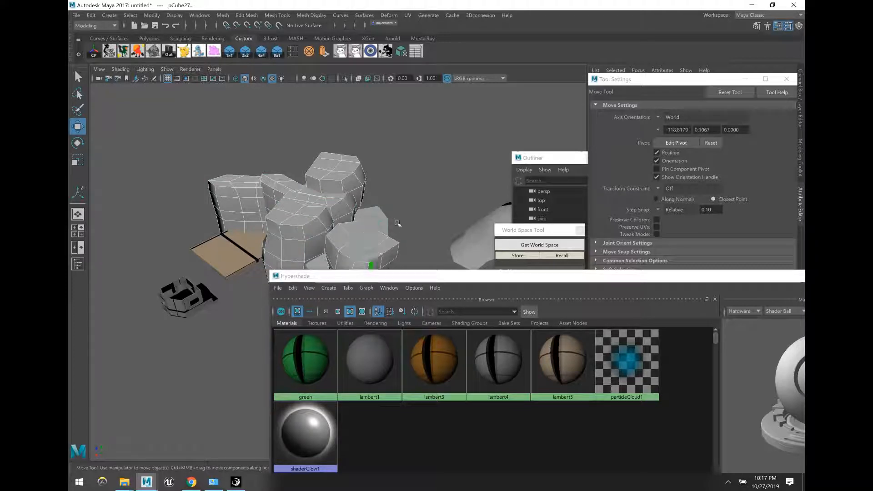
{"action": "left_click", "coordinate": [379, 221], "text": "shift"}
{"action": "right_click_drag", "start_coordinate": [459, 227], "coordinate": [421, 228], "text": "alt"}
{"action": "middle_click_drag", "start_coordinate": [420, 228], "coordinate": [391, 201], "text": "alt"}
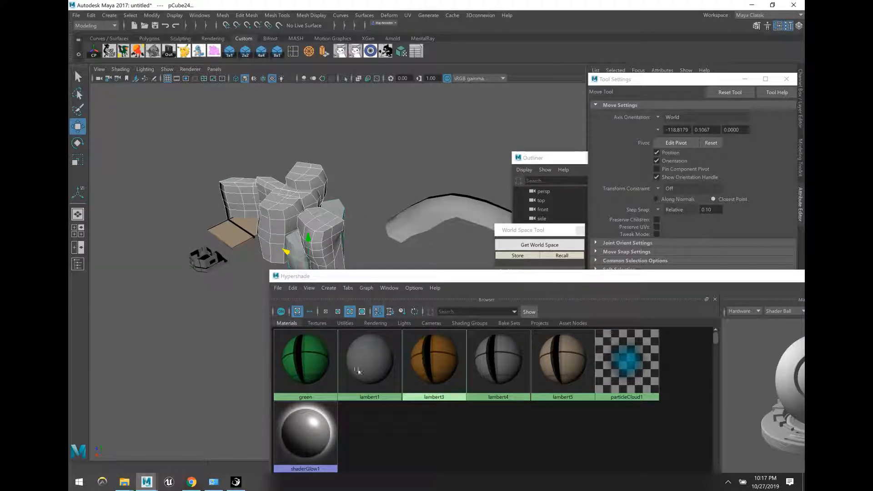
{"action": "right_click_drag", "start_coordinate": [438, 359], "coordinate": [432, 328]}
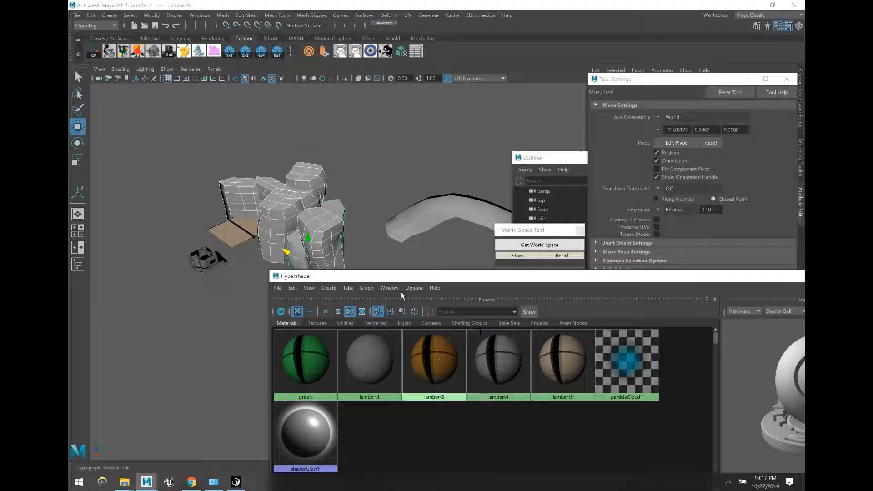
{"action": "left_click", "coordinate": [441, 249]}
Step: Apply lambert4 to the arched path mesh
{"action": "left_click_drag", "start_coordinate": [449, 220], "coordinate": [431, 214], "text": "alt"}
{"action": "left_click", "coordinate": [430, 214]}
{"action": "middle_click_drag", "start_coordinate": [504, 195], "coordinate": [466, 215], "text": "alt"}
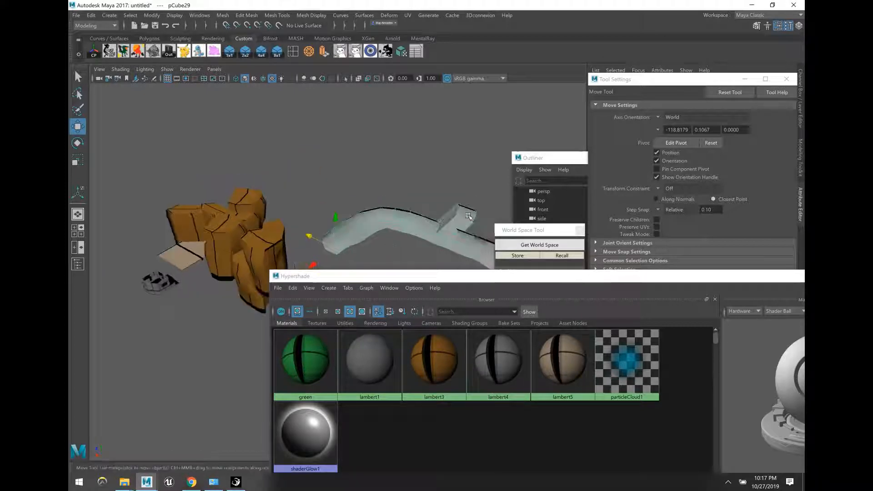
{"action": "left_click_drag", "start_coordinate": [467, 215], "coordinate": [469, 248], "text": "alt"}
{"action": "right_click_drag", "start_coordinate": [496, 358], "coordinate": [493, 332]}
{"action": "left_click", "coordinate": [366, 238]}
Step: Reselect the arched path mesh and switch to face selection
{"action": "scroll", "coordinate": [367, 207], "scroll_direction": "up", "scroll_amount": 4}
{"action": "left_click_drag", "start_coordinate": [366, 238], "coordinate": [404, 204], "text": "alt"}
{"action": "scroll", "coordinate": [345, 171], "scroll_direction": "up", "scroll_amount": 6}
{"action": "left_click", "coordinate": [356, 159]}
{"action": "scroll", "coordinate": [424, 163], "scroll_direction": "down", "scroll_amount": 4}
{"action": "scroll", "coordinate": [409, 181], "scroll_direction": "up", "scroll_amount": 5}
{"action": "right_click_drag", "start_coordinate": [343, 228], "coordinate": [341, 246]}
Step: Select four floor faces of the arched path and assign them lambert5
{"action": "left_click", "coordinate": [340, 245]}
{"action": "left_click", "coordinate": [288, 256], "text": "shift"}
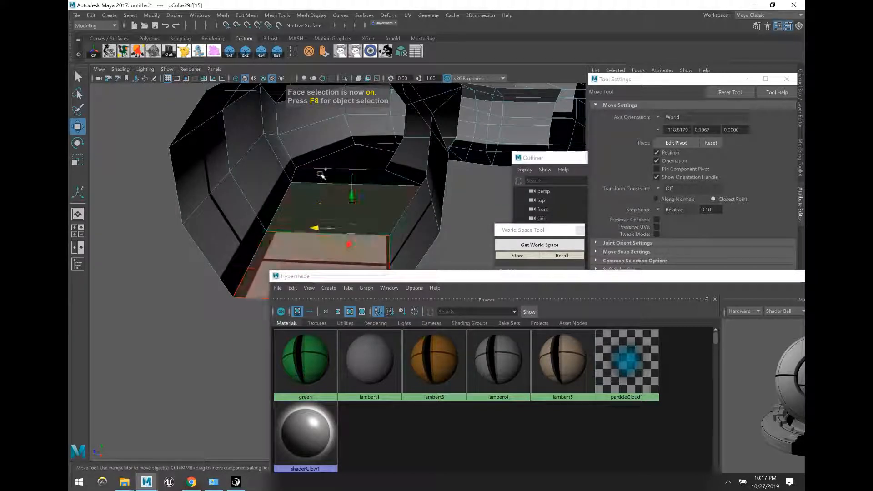
{"action": "left_click", "coordinate": [337, 168], "text": "shift"}
{"action": "left_click", "coordinate": [383, 160], "text": "shift"}
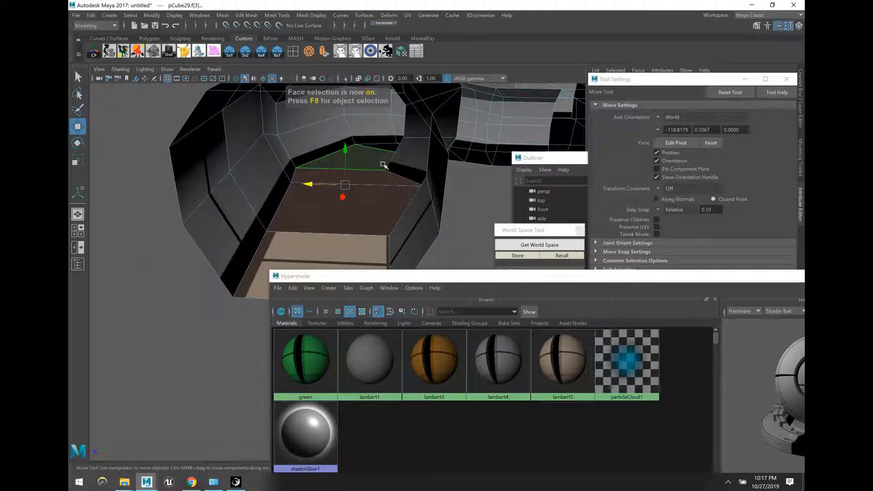
{"action": "scroll", "coordinate": [392, 164], "scroll_direction": "up", "scroll_amount": 5}
{"action": "left_click_drag", "start_coordinate": [394, 164], "coordinate": [318, 240], "text": "alt"}
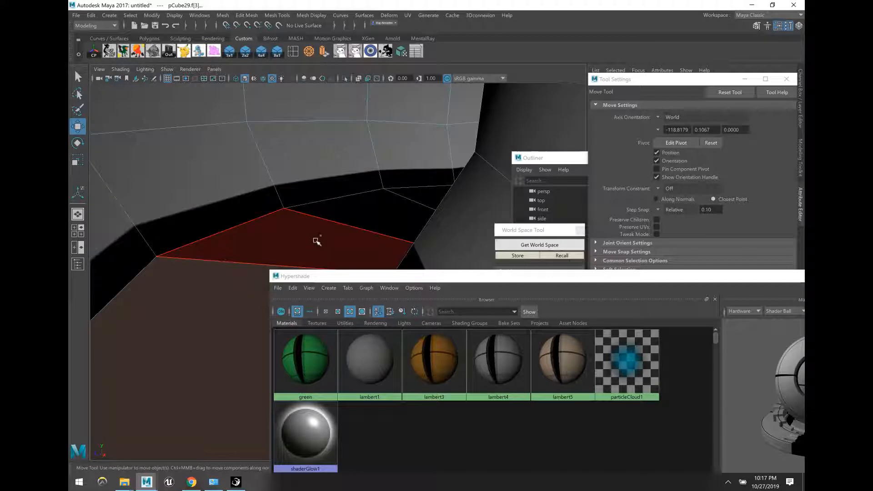
{"action": "right_click", "coordinate": [554, 357]}
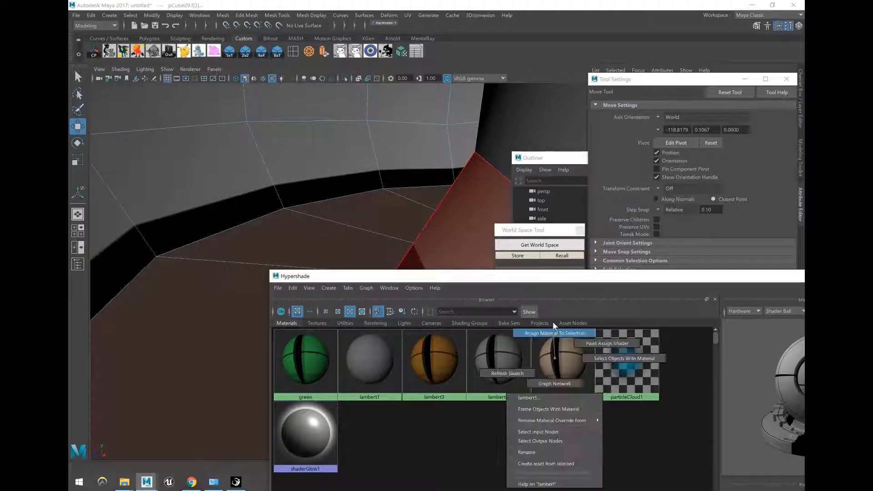
{"action": "left_click", "coordinate": [562, 393]}
Step: Return to object selection mode and deselect the arched path
{"action": "key", "text": "F8"}
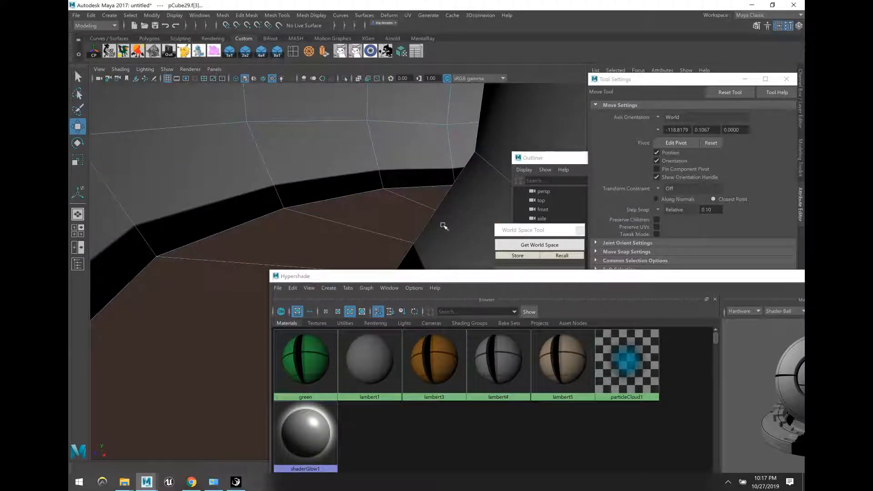
{"action": "scroll", "coordinate": [396, 205], "scroll_direction": "down", "scroll_amount": 6}
{"action": "left_click", "coordinate": [311, 164]}
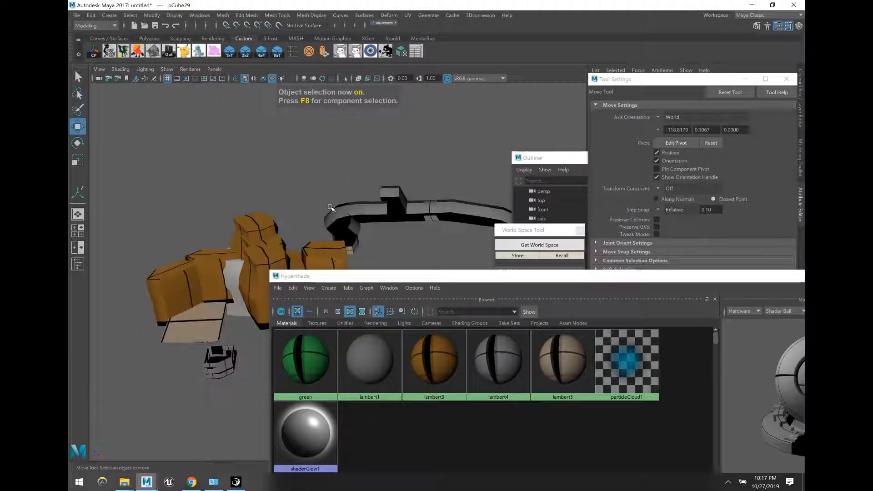
{"action": "left_click", "coordinate": [391, 288]}
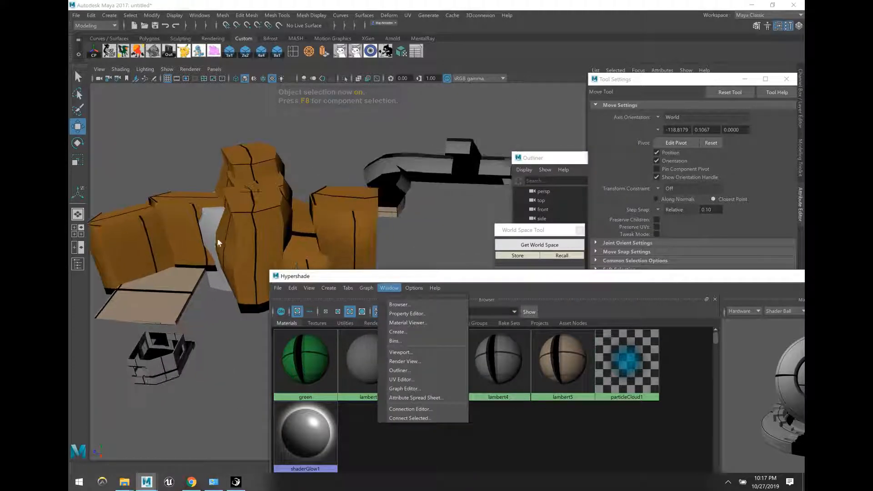
Step: Give the remaining white rock piece lambert3, then cancel the accidental Save As dialog
{"action": "left_click", "coordinate": [202, 232]}
{"action": "left_click", "coordinate": [240, 221]}
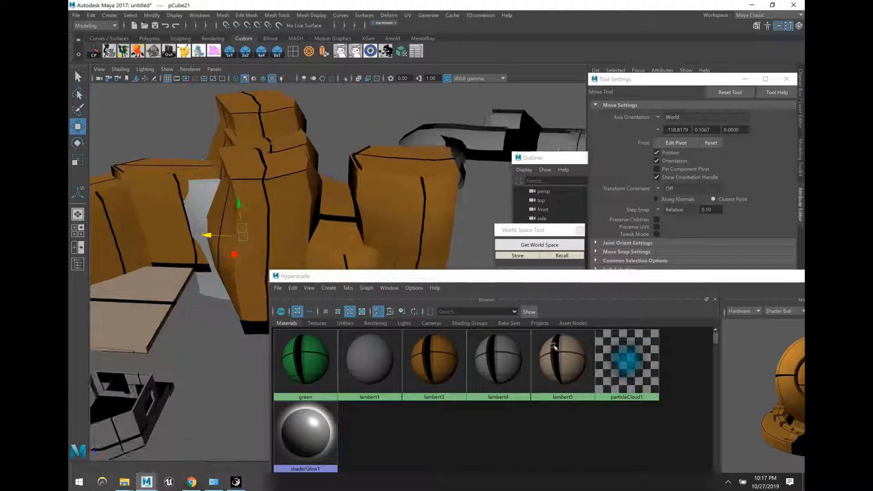
{"action": "right_click_drag", "start_coordinate": [425, 362], "coordinate": [426, 333]}
{"action": "left_click", "coordinate": [220, 335]}
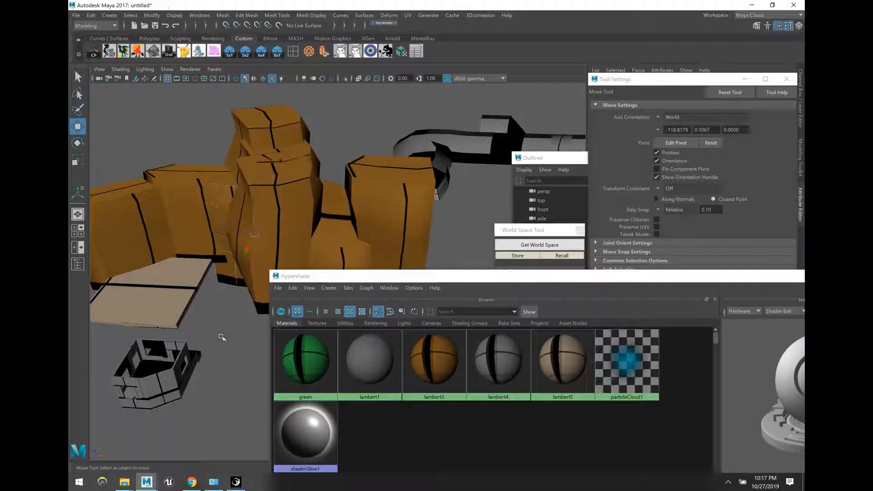
{"action": "key", "text": "F8"}
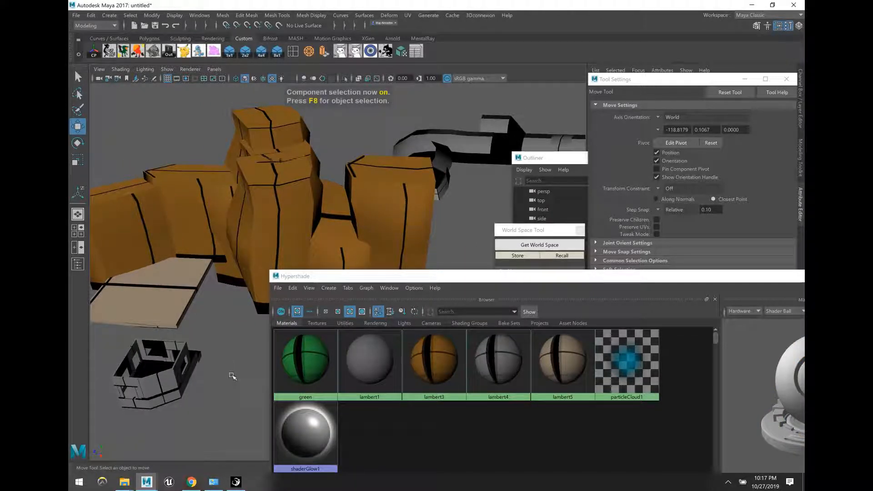
{"action": "key", "text": "ctrl+s"}
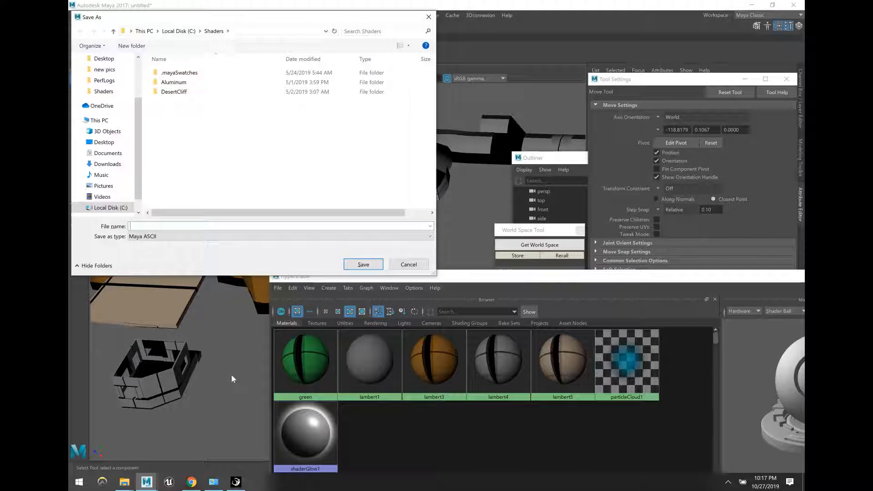
{"action": "left_click", "coordinate": [407, 265]}
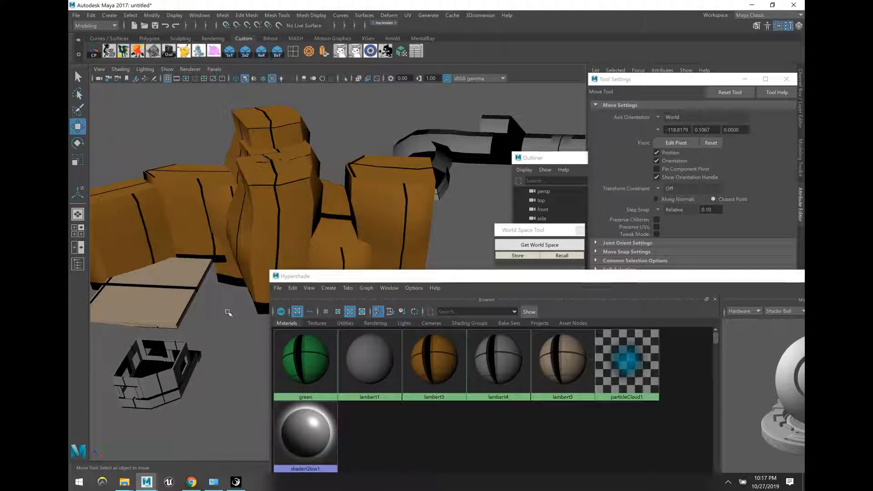
Step: Move closer to the blocks and check the beige floor slab, leaving nothing selected
{"action": "right_click_drag", "start_coordinate": [228, 312], "coordinate": [403, 141], "text": "alt"}
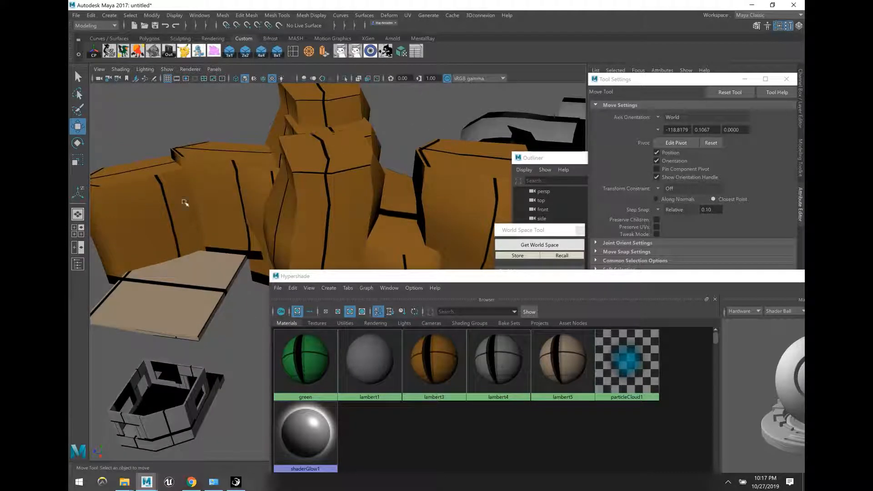
{"action": "left_click", "coordinate": [222, 300]}
{"action": "left_click", "coordinate": [236, 324]}
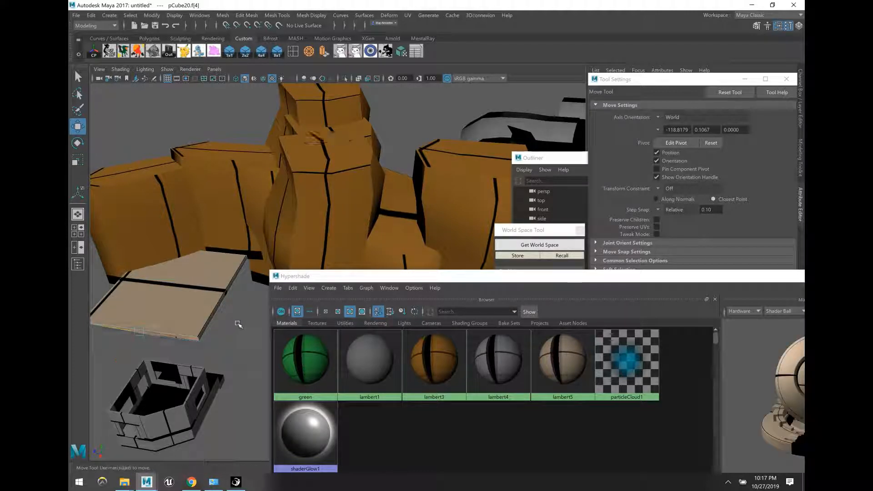
{"action": "key", "text": "F8"}
{"action": "left_click", "coordinate": [249, 320]}
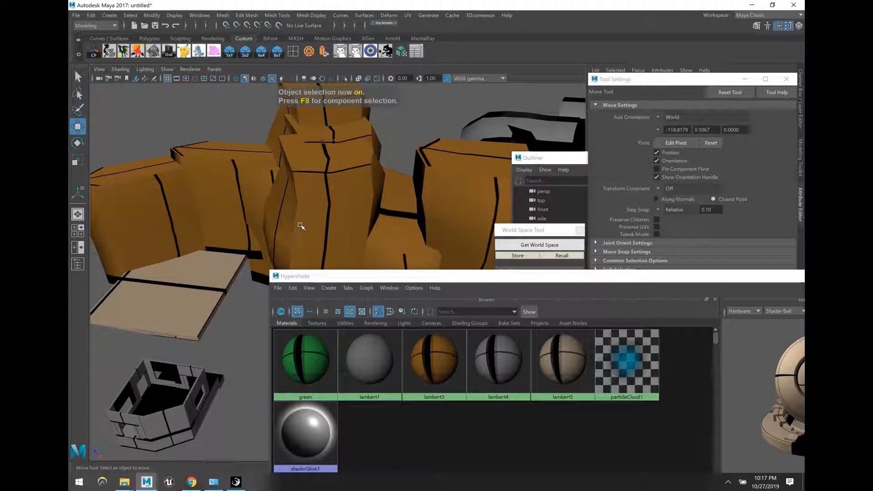
Step: Open the Maya Checker Size Tool and create a 1x1 reference cube, moved left along X
{"action": "left_click", "coordinate": [415, 57]}
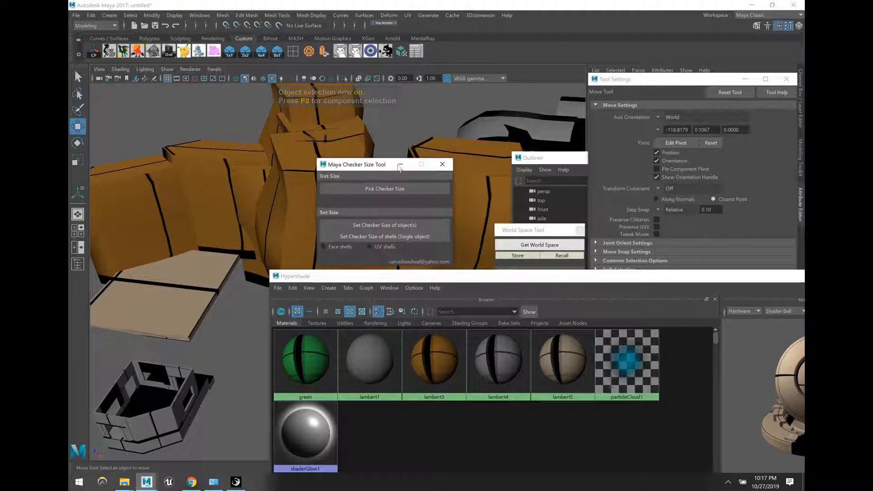
{"action": "left_click_drag", "start_coordinate": [399, 162], "coordinate": [573, 91]}
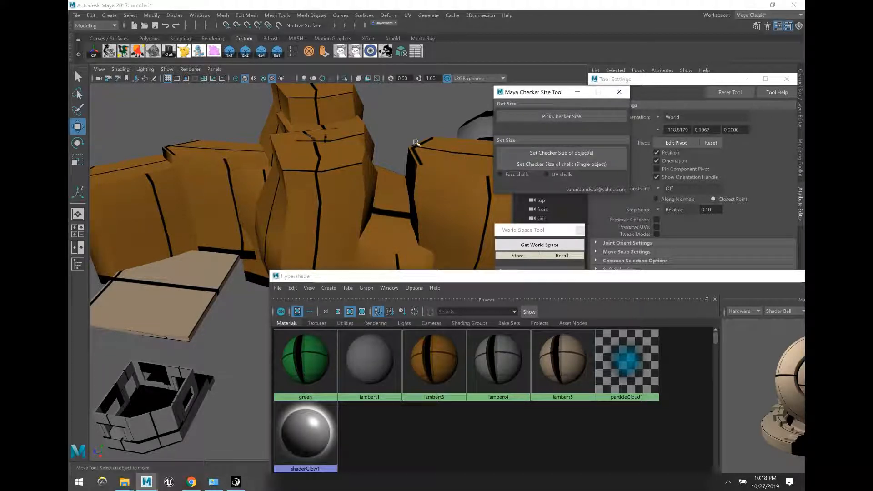
{"action": "left_click", "coordinate": [230, 56]}
{"action": "scroll", "coordinate": [200, 350], "scroll_direction": "up", "scroll_amount": 3}
{"action": "middle_click_drag", "start_coordinate": [164, 368], "coordinate": [234, 322], "text": "alt"}
{"action": "left_click_drag", "start_coordinate": [233, 322], "coordinate": [113, 307]}
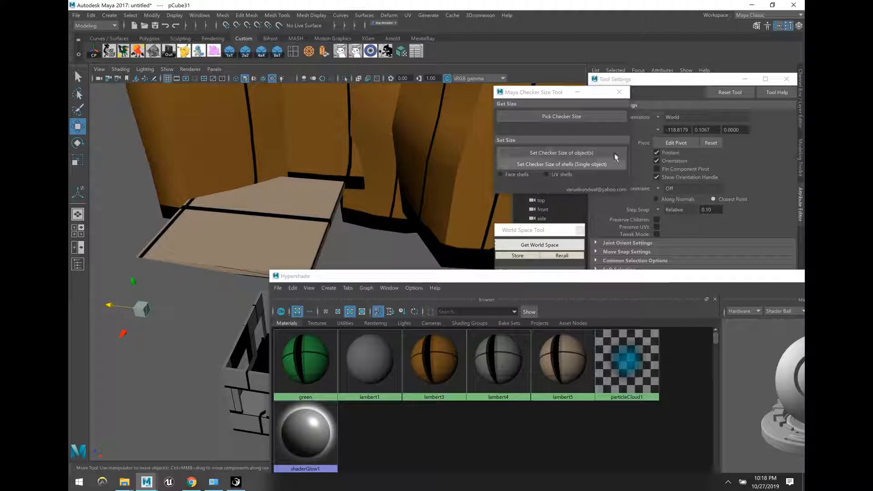
{"action": "mouse_move", "coordinate": [643, 86]}
{"action": "left_mouse_down"}
{"action": "mouse_move", "coordinate": [648, 105]}
{"action": "mouse_move", "coordinate": [649, 91]}
{"action": "left_mouse_up"}
{"action": "left_click", "coordinate": [160, 310]}
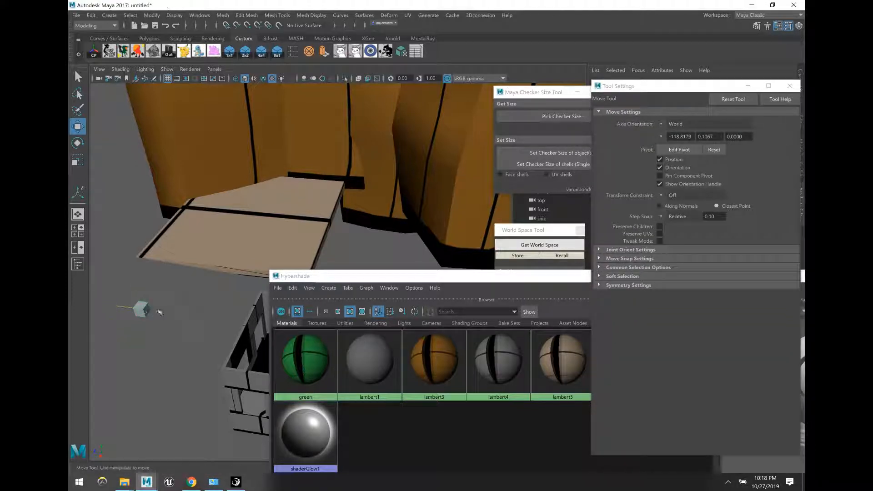
{"action": "left_click", "coordinate": [151, 311]}
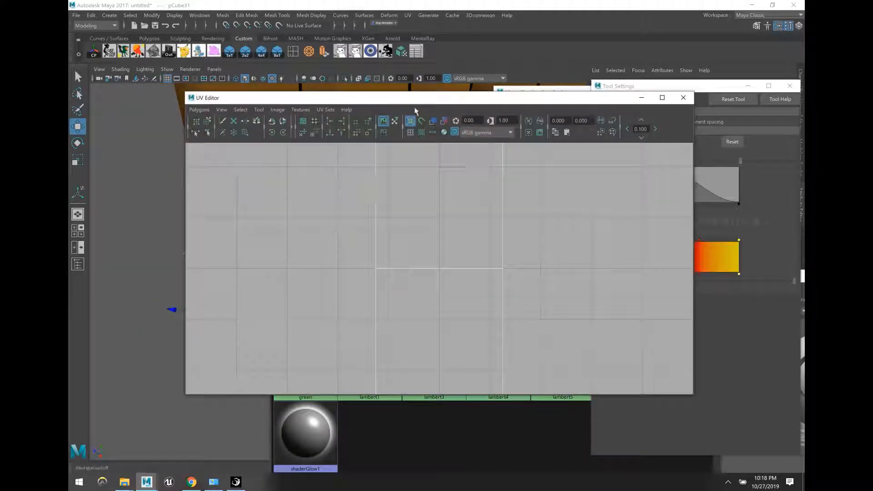
Step: Position the UV Editor and switch to UV selection mode
{"action": "left_click_drag", "start_coordinate": [418, 97], "coordinate": [516, 96]}
{"action": "scroll", "coordinate": [479, 214], "scroll_direction": "down", "scroll_amount": 2}
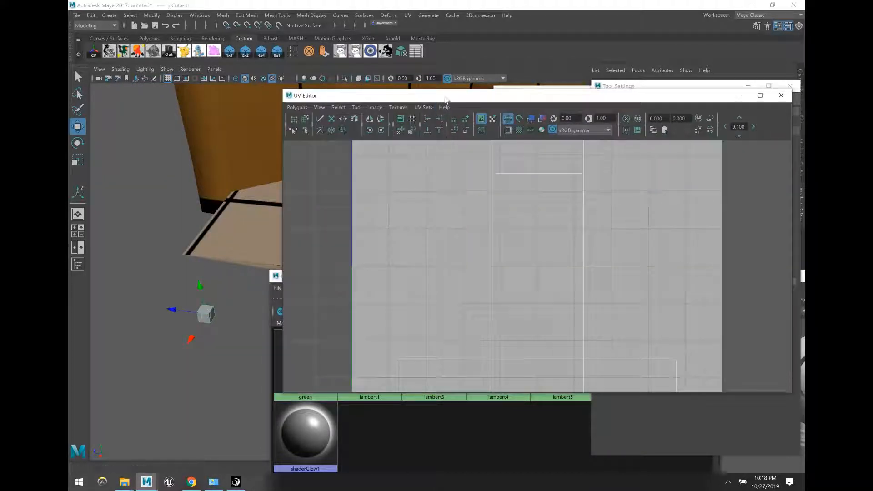
{"action": "scroll", "coordinate": [538, 258], "scroll_direction": "down", "scroll_amount": 4}
{"action": "scroll", "coordinate": [538, 257], "scroll_direction": "down", "scroll_amount": 2}
{"action": "scroll", "coordinate": [539, 258], "scroll_direction": "up", "scroll_amount": 1}
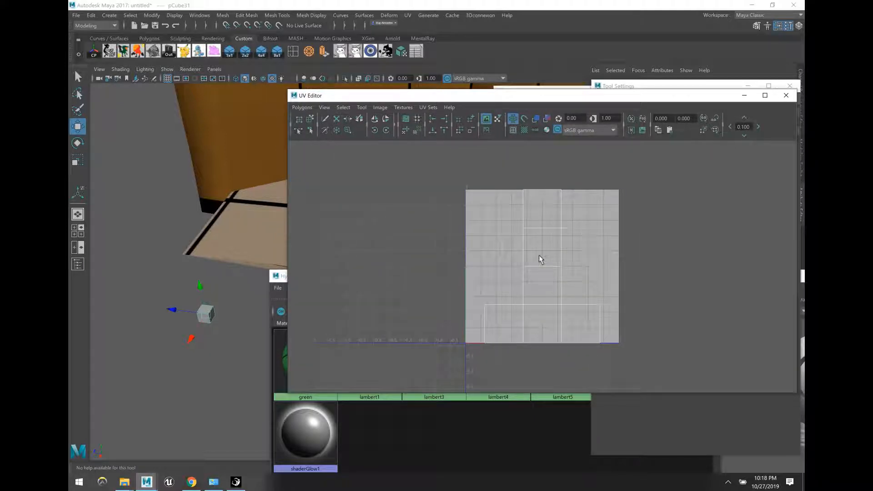
{"action": "scroll", "coordinate": [545, 258], "scroll_direction": "down", "scroll_amount": 1}
{"action": "right_click", "coordinate": [575, 261]}
{"action": "right_click_drag", "start_coordinate": [575, 261], "coordinate": [621, 262]}
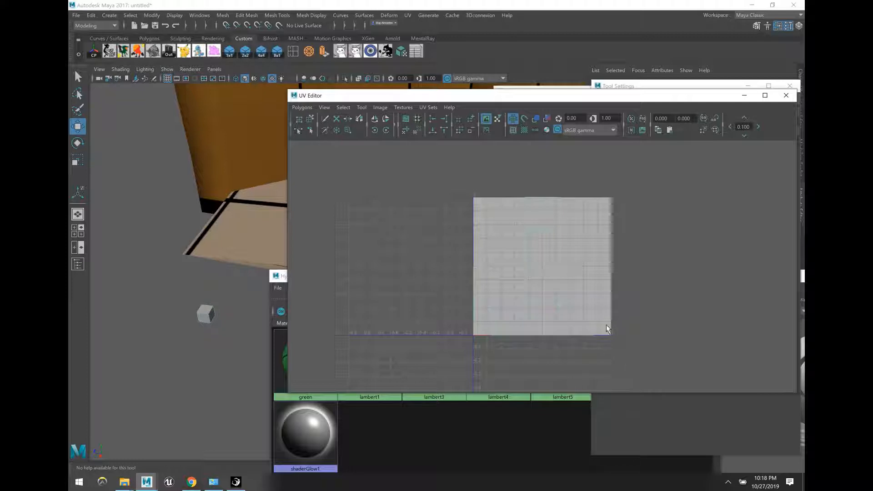
Step: Scale all the cube's UVs to fill the 0–1 texture square, then minimize the UV Editor
{"action": "left_click_drag", "start_coordinate": [421, 154], "coordinate": [629, 357]}
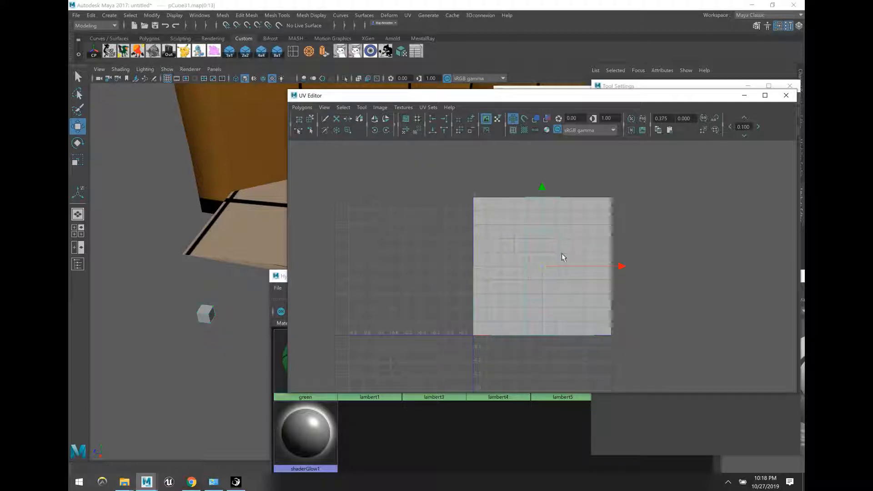
{"action": "key", "text": "r"}
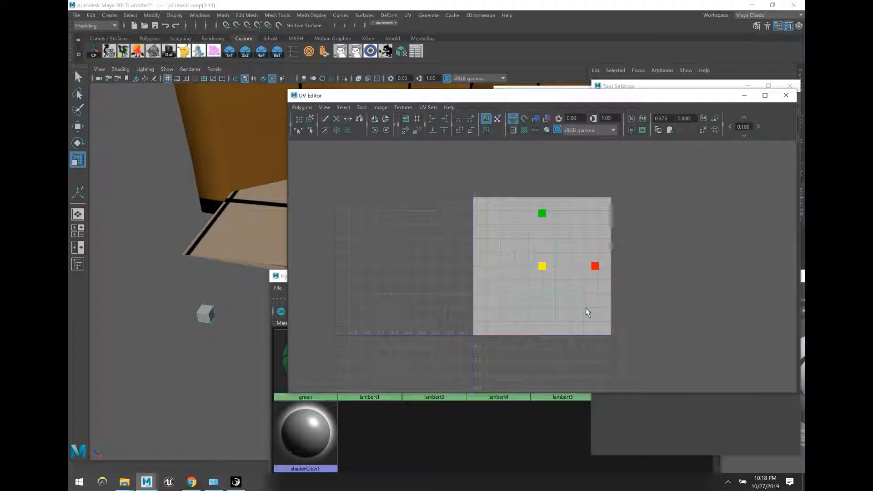
{"action": "middle_click_drag", "start_coordinate": [587, 312], "coordinate": [696, 362]}
{"action": "left_click_drag", "start_coordinate": [551, 273], "coordinate": [570, 286]}
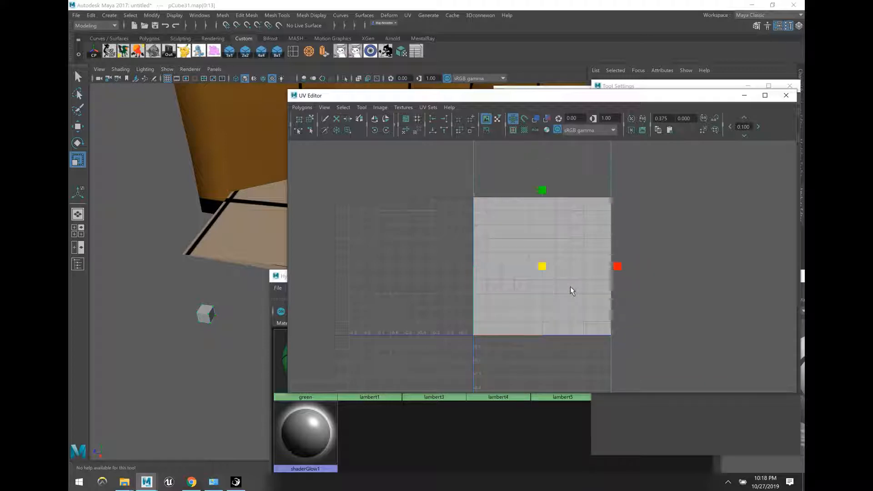
{"action": "key", "text": "w"}
{"action": "scroll", "coordinate": [575, 271], "scroll_direction": "down", "scroll_amount": 5}
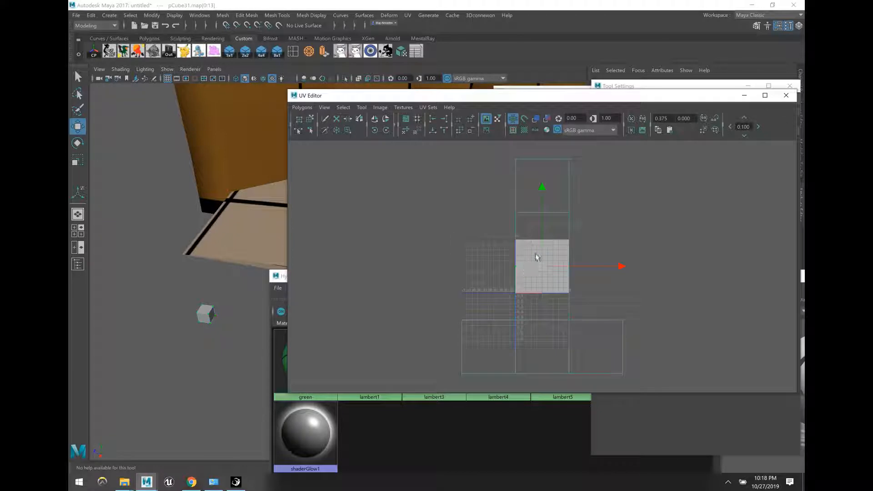
{"action": "left_click", "coordinate": [741, 97]}
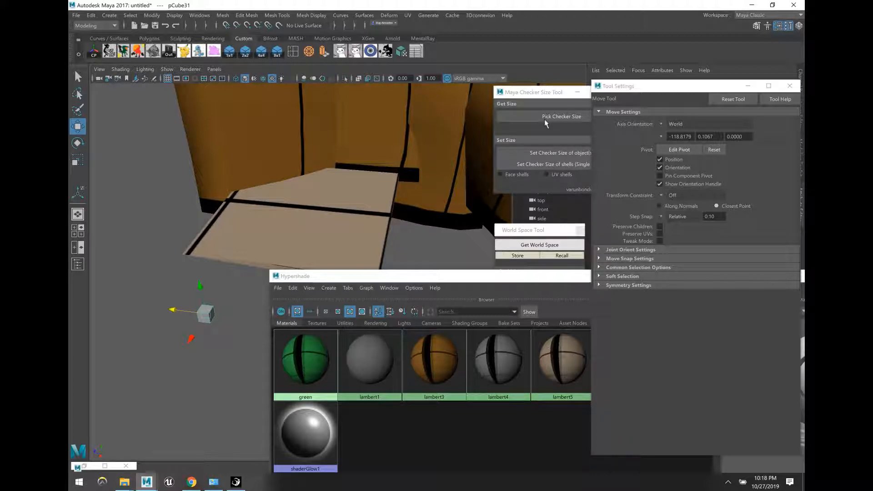
Step: Pick the checker size from reference cube pCube31
{"action": "left_click_drag", "start_coordinate": [525, 95], "coordinate": [485, 98]}
{"action": "left_click", "coordinate": [517, 119]}
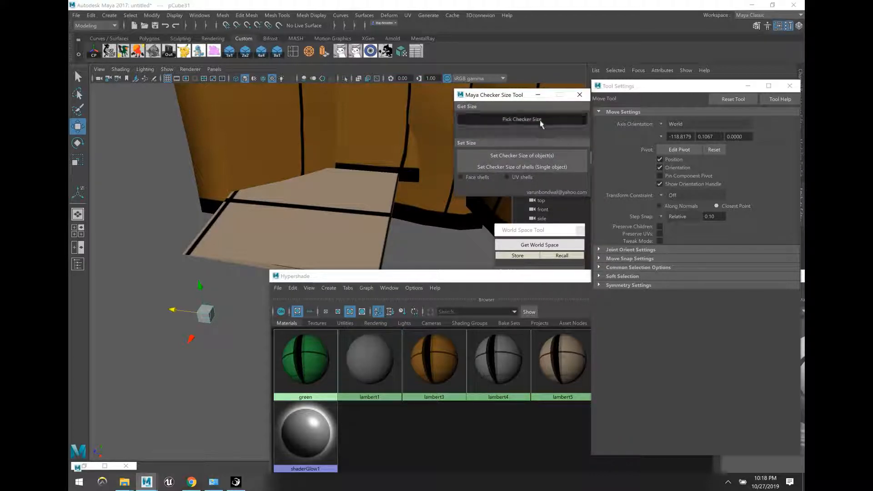
{"action": "left_click_drag", "start_coordinate": [505, 100], "coordinate": [643, 152]}
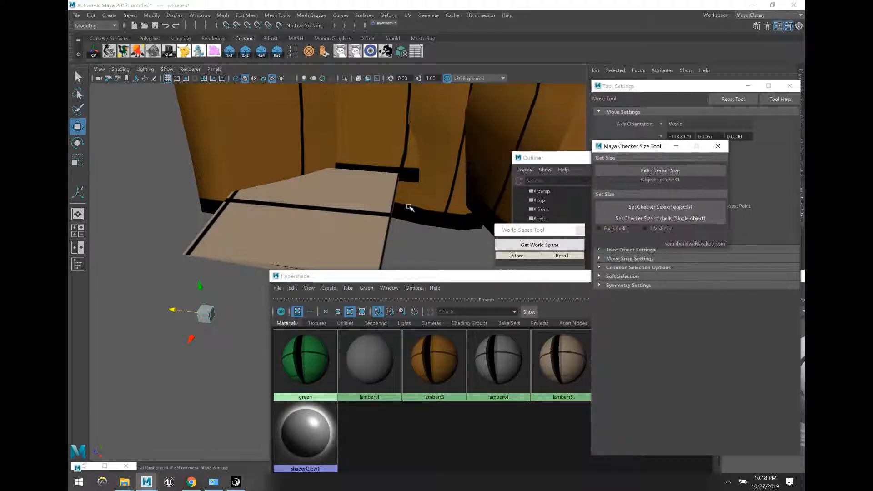
Step: Auto-map an orange rock block's UVs and apply the sampled checker size to it
{"action": "left_click", "coordinate": [399, 219]}
{"action": "left_click", "coordinate": [364, 240]}
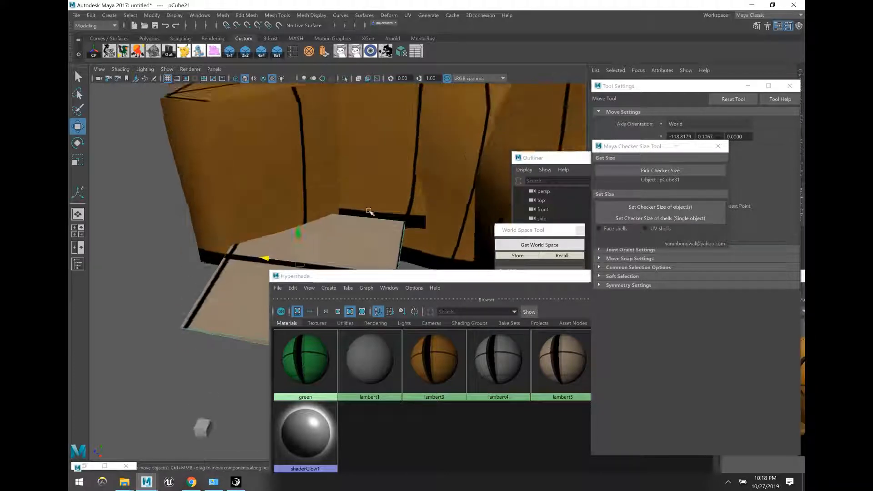
{"action": "left_click", "coordinate": [296, 148]}
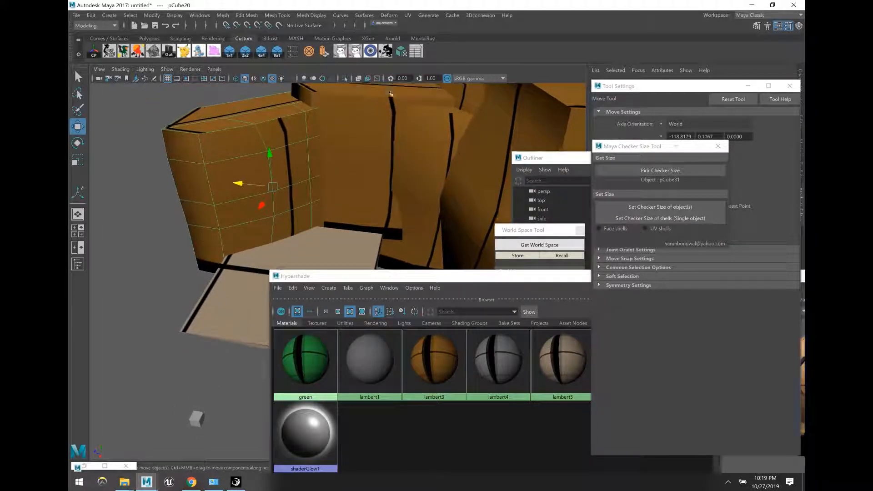
{"action": "left_click", "coordinate": [401, 53]}
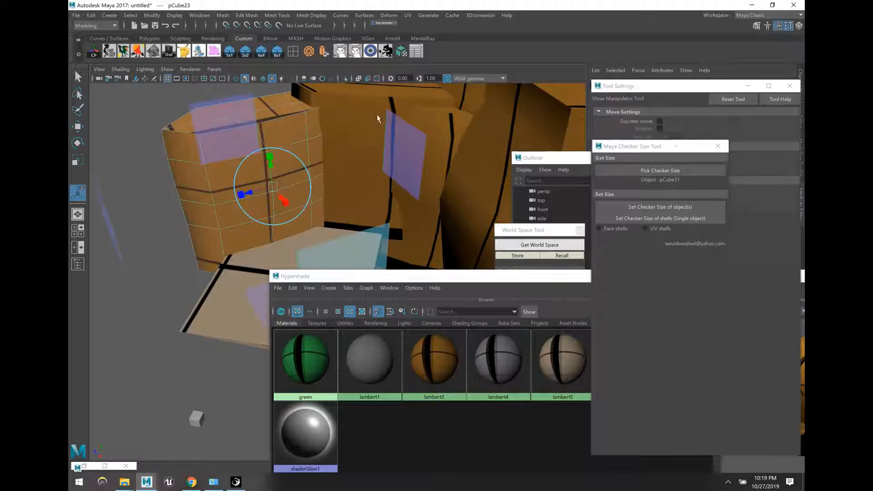
{"action": "key", "text": "q"}
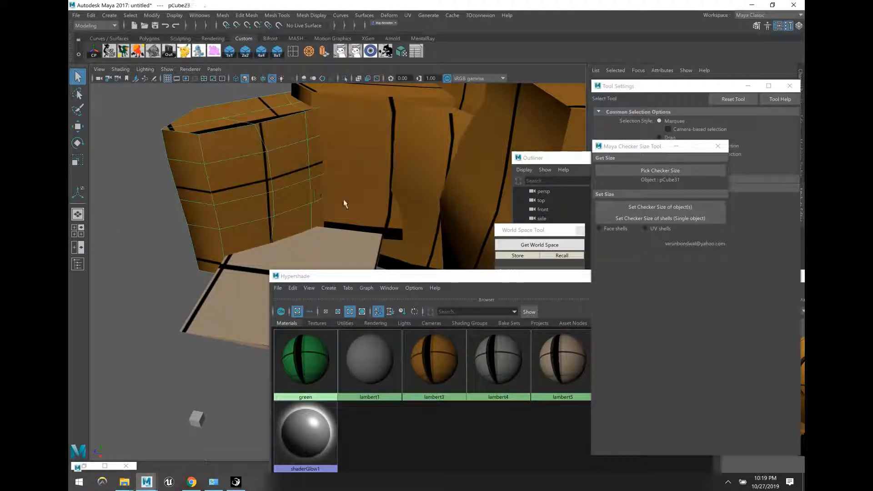
{"action": "left_click", "coordinate": [628, 207]}
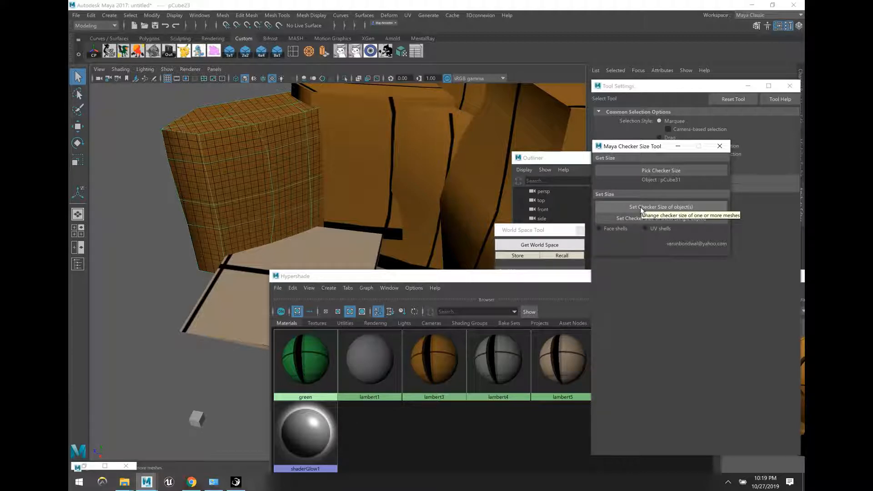
{"action": "scroll", "coordinate": [427, 208], "scroll_direction": "up", "scroll_amount": 2}
{"action": "left_click", "coordinate": [148, 216]}
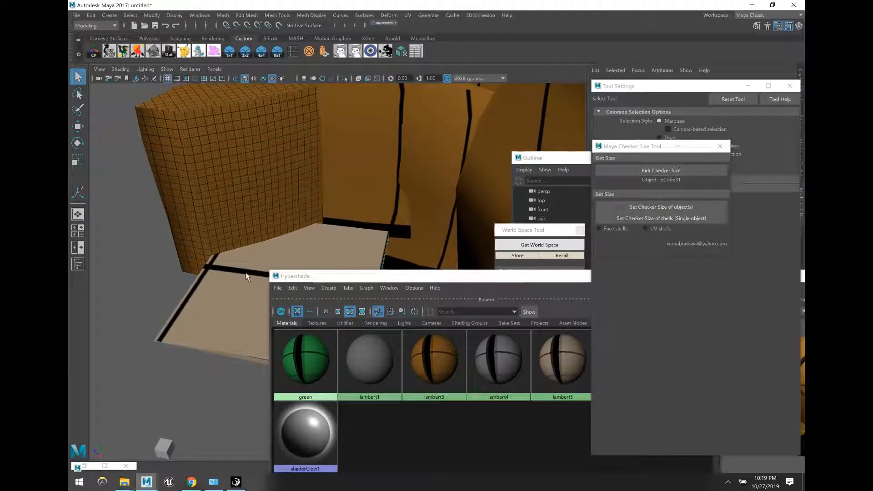
Step: Auto-map floor slab pCube20, apply the same checker size, and select its corner vertices
{"action": "left_click", "coordinate": [402, 53]}
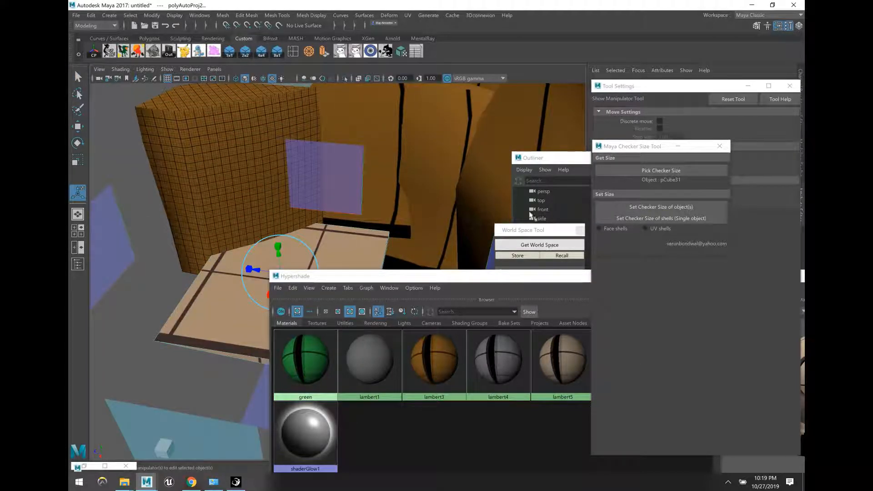
{"action": "left_click", "coordinate": [655, 206]}
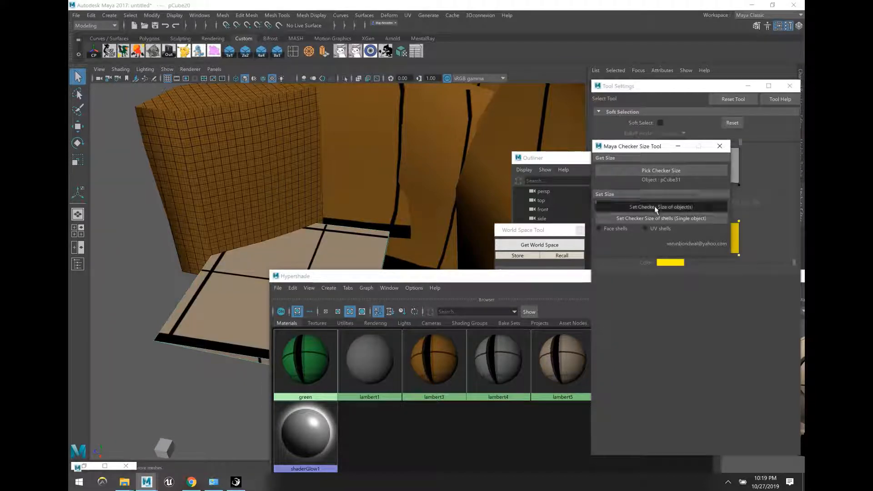
{"action": "left_click_drag", "start_coordinate": [293, 236], "coordinate": [315, 278], "text": "alt"}
{"action": "right_click_drag", "start_coordinate": [303, 234], "coordinate": [278, 231]}
{"action": "left_click_drag", "start_coordinate": [277, 226], "coordinate": [319, 221]}
{"action": "key", "text": "w"}
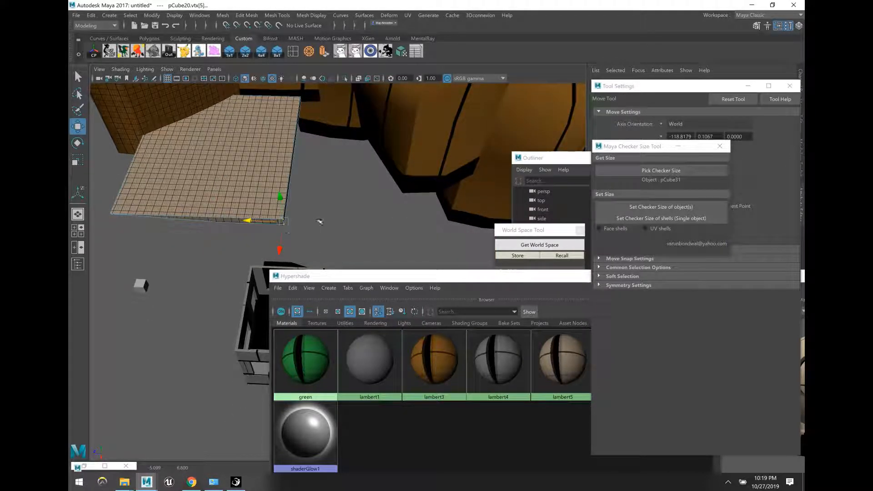
Step: Automatically map the large front block, neighbouring strip and left block, then apply the sampled checker size
{"action": "right_click_drag", "start_coordinate": [347, 220], "coordinate": [361, 198]}
{"action": "left_click", "coordinate": [319, 138]}
{"action": "scroll", "coordinate": [319, 138], "scroll_direction": "down", "scroll_amount": 3}
{"action": "middle_click_drag", "start_coordinate": [320, 138], "coordinate": [315, 214], "text": "alt"}
{"action": "left_click", "coordinate": [281, 130]}
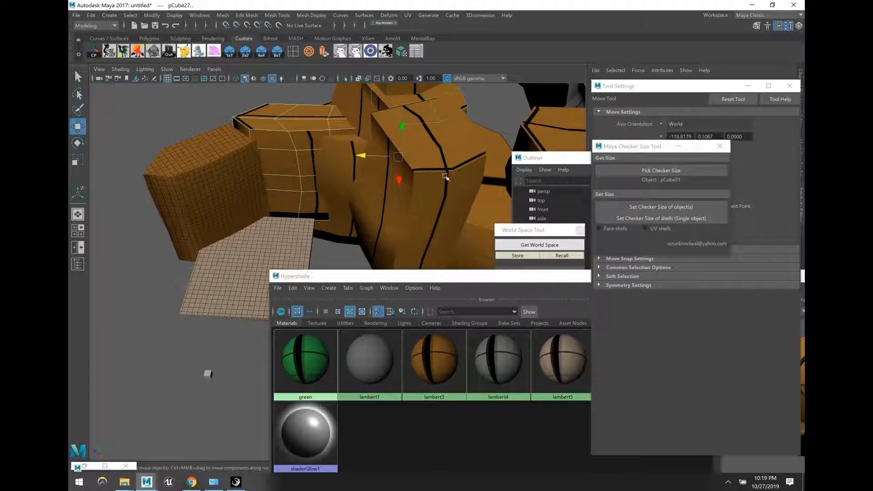
{"action": "key", "text": "ctrl+z"}
{"action": "left_click", "coordinate": [387, 241]}
{"action": "left_click", "coordinate": [329, 239], "text": "shift"}
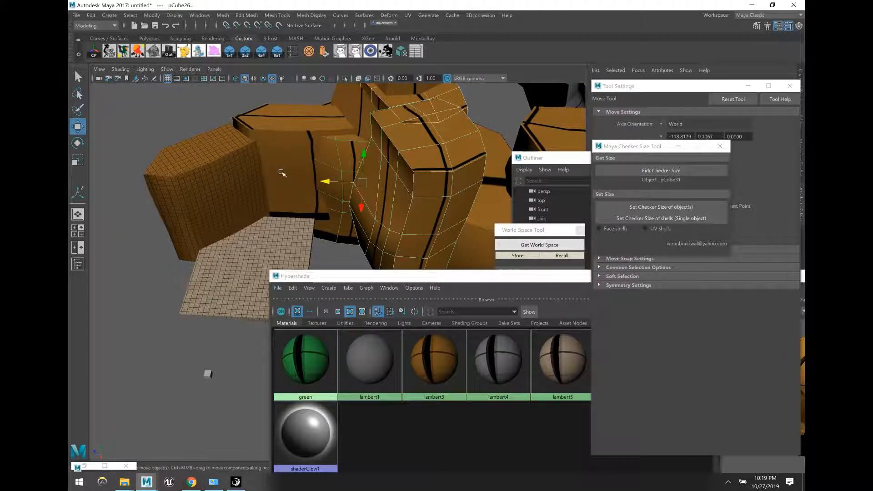
{"action": "left_click", "coordinate": [278, 108], "text": "shift"}
{"action": "left_click", "coordinate": [402, 55]}
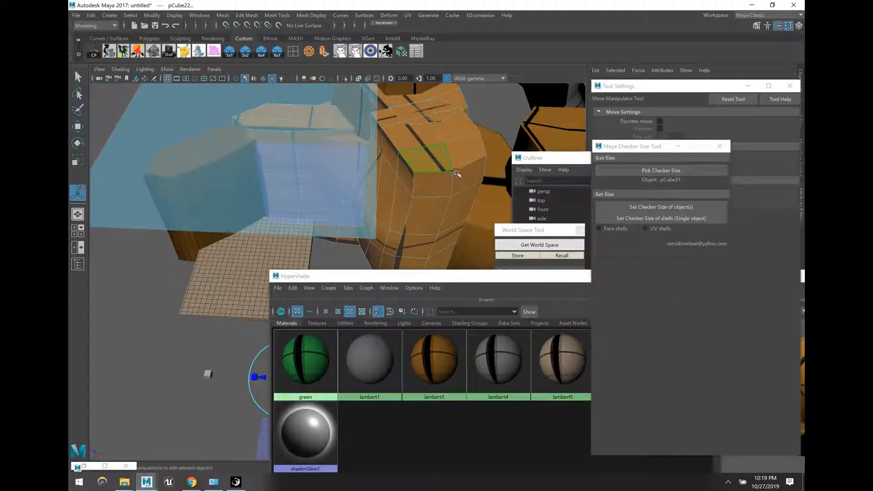
{"action": "key", "text": "q"}
{"action": "left_click", "coordinate": [660, 206]}
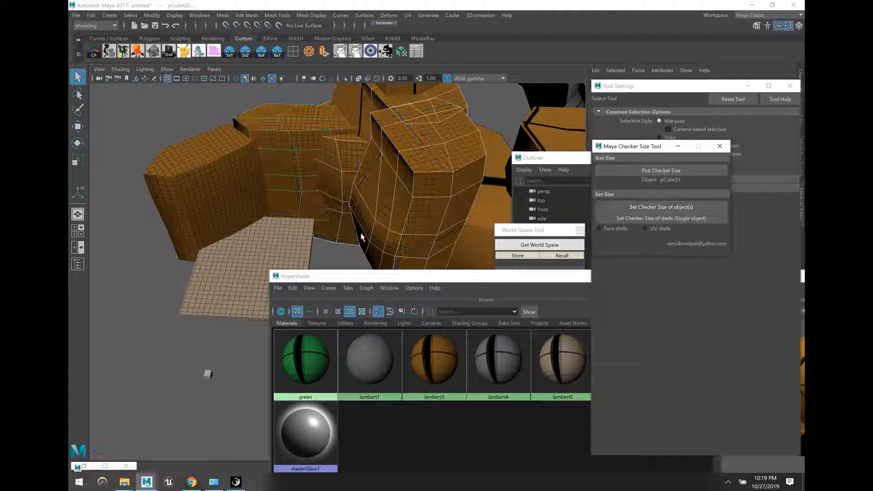
Step: Give several other untextured rock blocks automatic UVs and the same checker size
{"action": "left_click_drag", "start_coordinate": [336, 242], "coordinate": [301, 146], "text": "alt"}
{"action": "left_click_drag", "start_coordinate": [364, 236], "coordinate": [417, 134]}
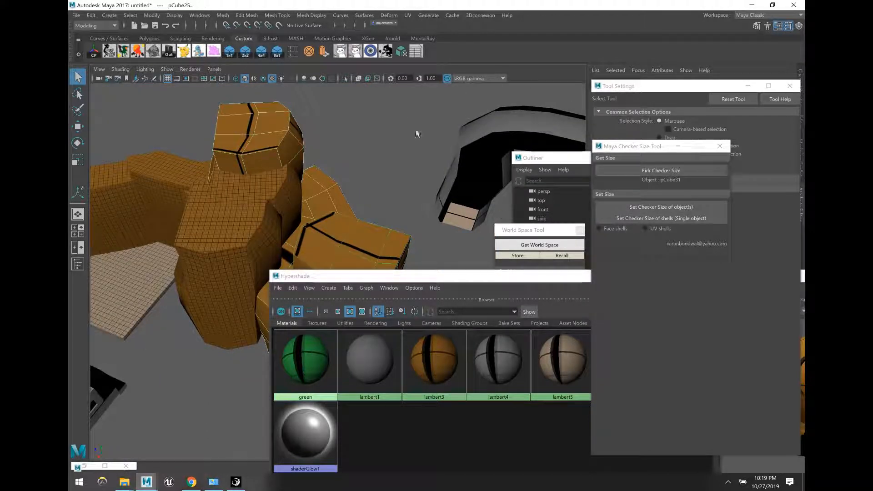
{"action": "left_click", "coordinate": [401, 52]}
{"action": "key", "text": "q"}
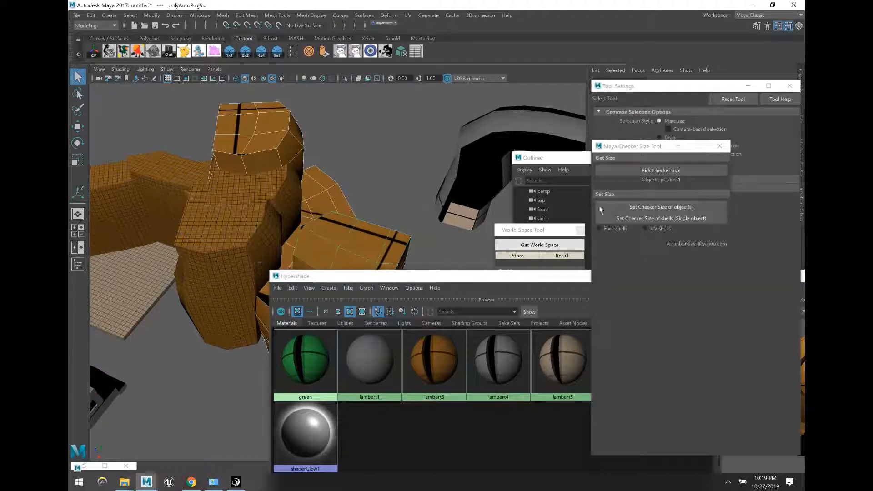
{"action": "left_click", "coordinate": [628, 206]}
Step: Assign the lambert5 material to the selected top-surface faces of pCube24
{"action": "left_click", "coordinate": [399, 172]}
{"action": "left_click_drag", "start_coordinate": [399, 171], "coordinate": [382, 180], "text": "alt"}
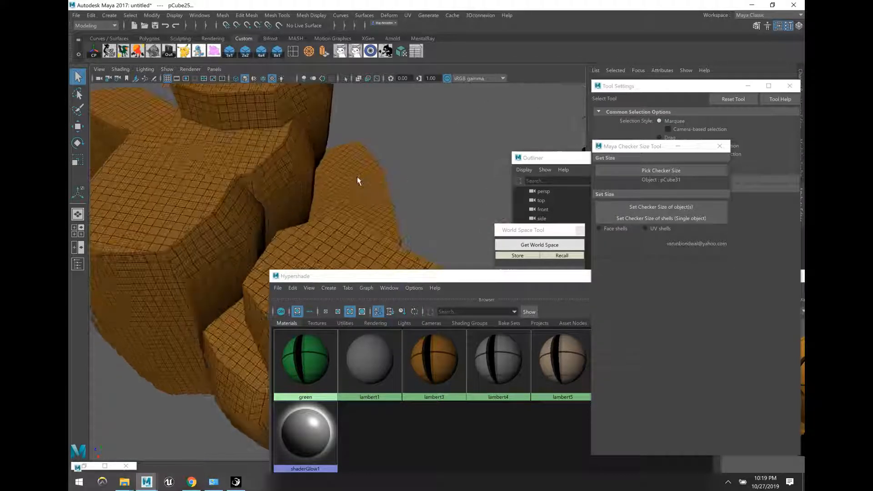
{"action": "left_click", "coordinate": [360, 182]}
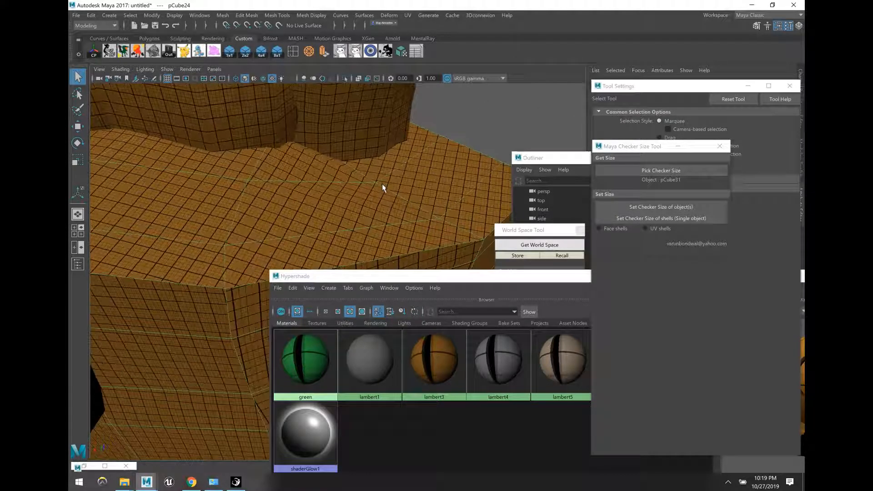
{"action": "left_click", "coordinate": [430, 186]}
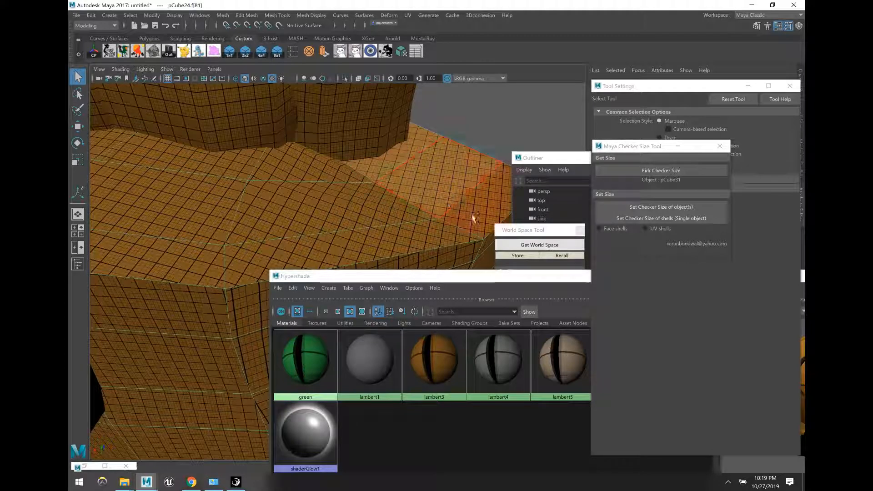
{"action": "mouse_move", "coordinate": [405, 241]}
{"action": "left_mouse_down"}
{"action": "mouse_move", "coordinate": [306, 177]}
{"action": "mouse_move", "coordinate": [215, 168]}
{"action": "mouse_move", "coordinate": [191, 257]}
{"action": "mouse_move", "coordinate": [220, 192]}
{"action": "mouse_move", "coordinate": [150, 158]}
{"action": "left_mouse_up"}
{"action": "left_click", "coordinate": [143, 163], "text": "shift"}
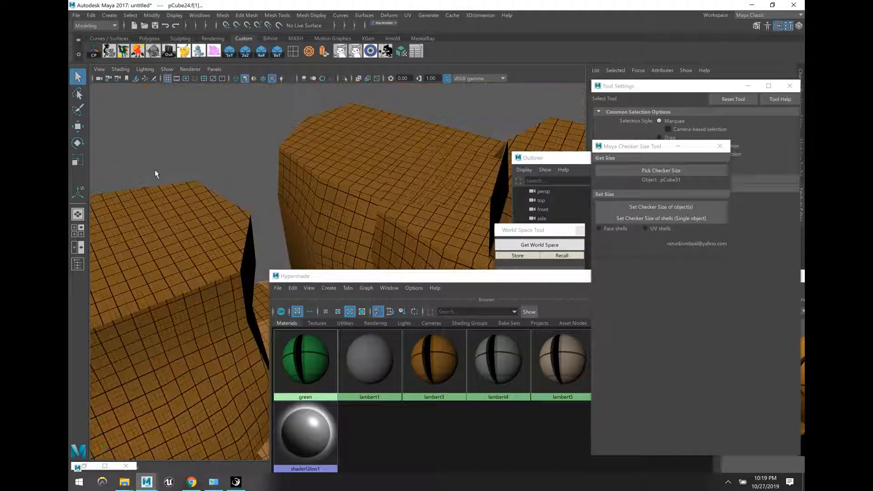
{"action": "left_click", "coordinate": [258, 239], "text": "shift"}
{"action": "right_click_drag", "start_coordinate": [557, 356], "coordinate": [551, 324]}
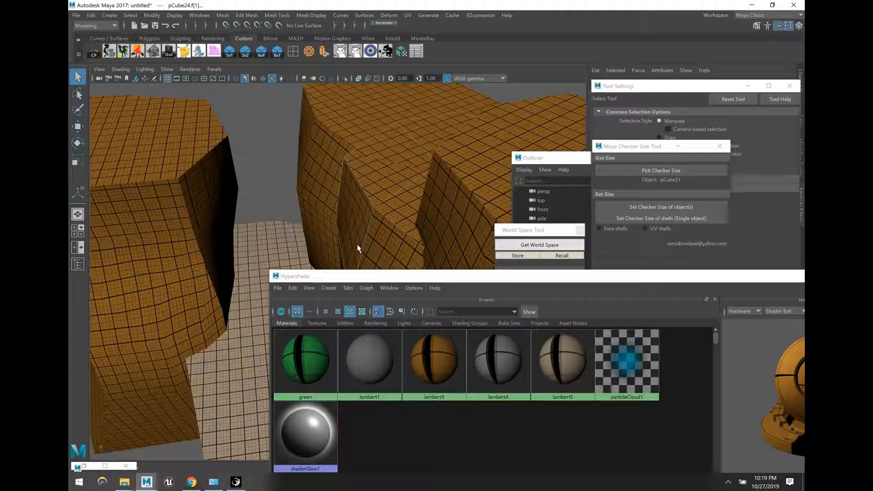
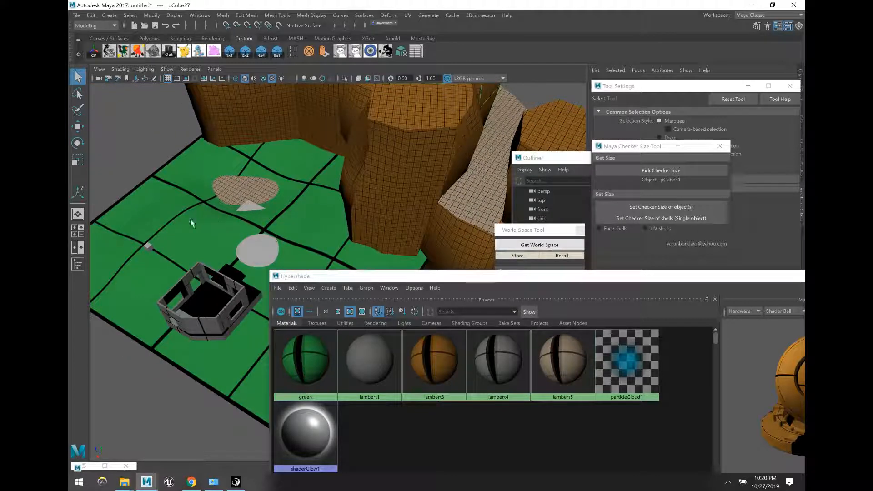
Step: Select the green floor plane, cycle through the manipulator tools, then clear the selection
{"action": "left_click", "coordinate": [192, 223]}
{"action": "key", "text": "t"}
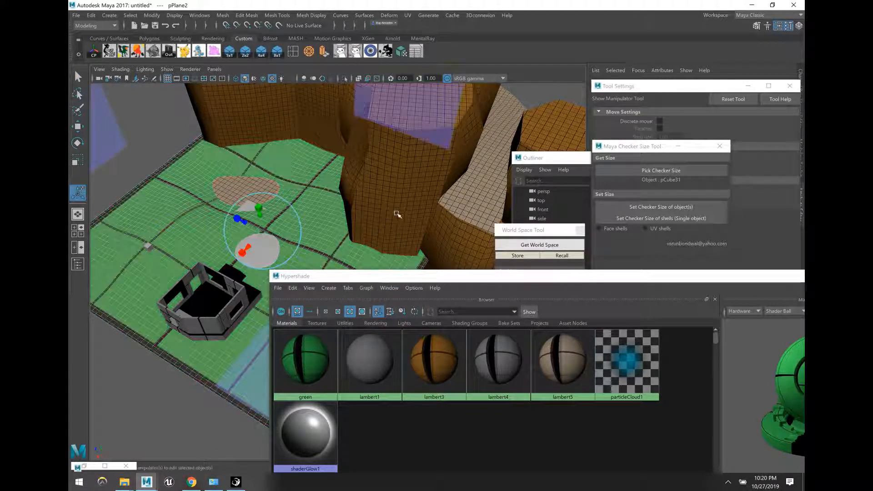
{"action": "key", "text": "q"}
{"action": "key", "text": "w"}
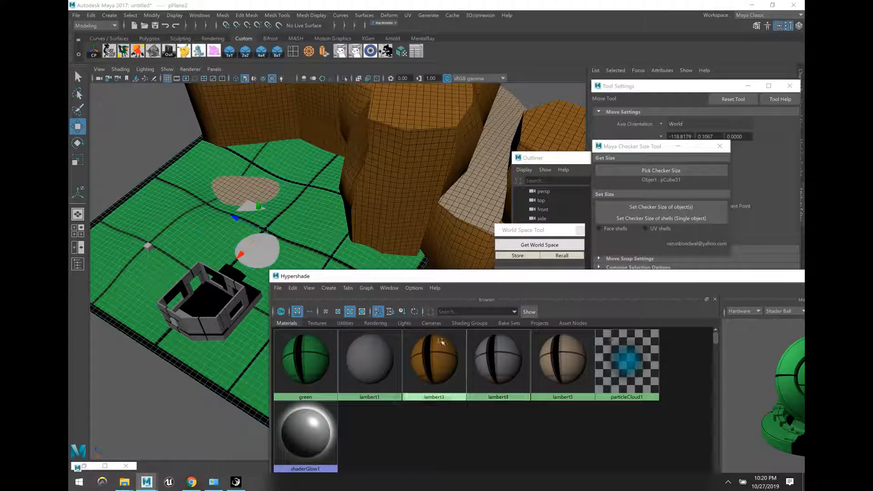
{"action": "left_click", "coordinate": [184, 165]}
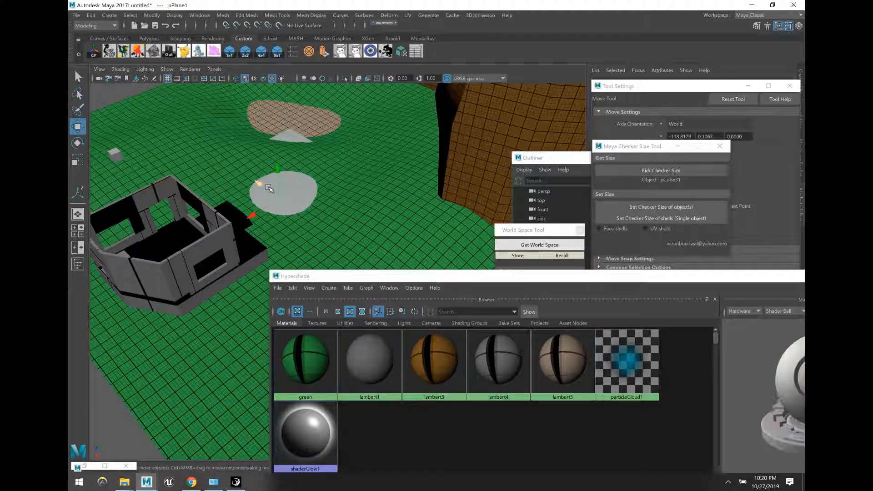
Step: Select the whole house group and cancel the Save Scene As dialog without saving
{"action": "left_click", "coordinate": [176, 255]}
{"action": "key", "text": "Up"}
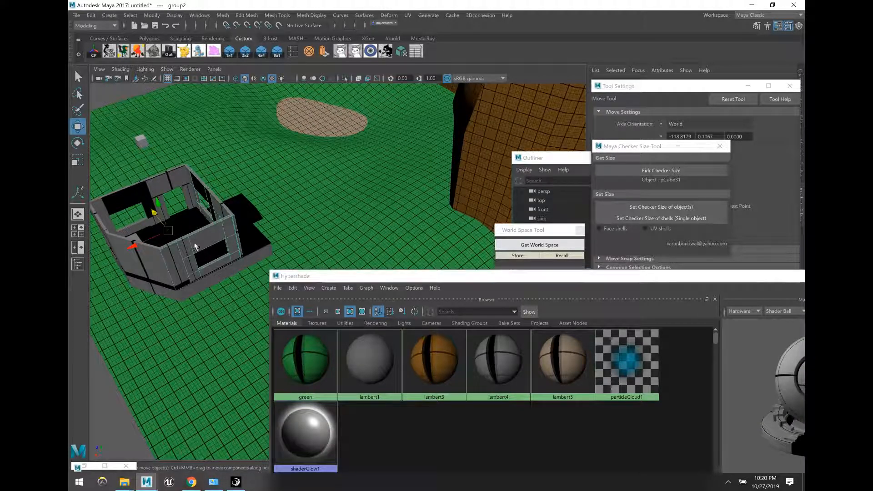
{"action": "key", "text": "ctrl+shift+s"}
{"action": "left_click", "coordinate": [408, 265]}
{"action": "left_click", "coordinate": [154, 298]}
Step: Hide the green ground plane and the brown piece beneath it, then unhide them
{"action": "left_click", "coordinate": [194, 250]}
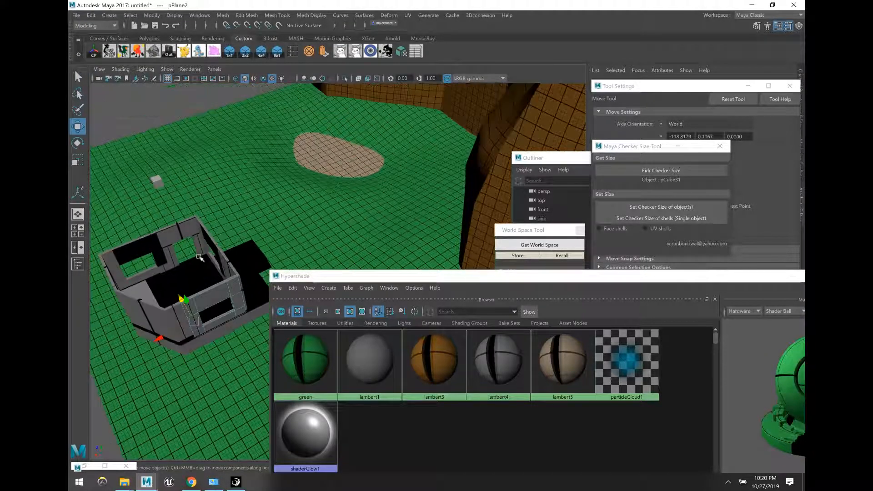
{"action": "left_click_drag", "start_coordinate": [348, 169], "coordinate": [343, 197], "text": "alt"}
{"action": "left_click", "coordinate": [344, 197]}
{"action": "key", "text": "h"}
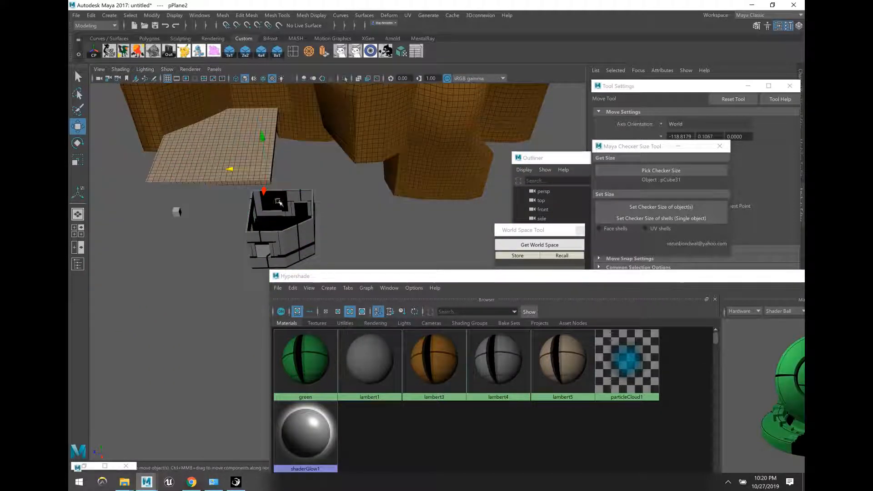
{"action": "left_click", "coordinate": [182, 178]}
{"action": "key", "text": "h"}
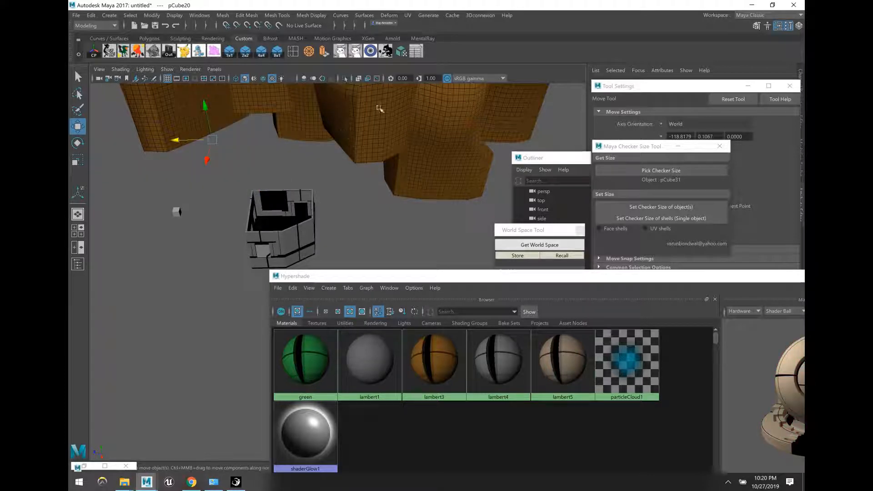
{"action": "left_click", "coordinate": [372, 52]}
Step: Hide the green ground plane and the tan ground slab, then clear the selection
{"action": "left_click", "coordinate": [357, 210]}
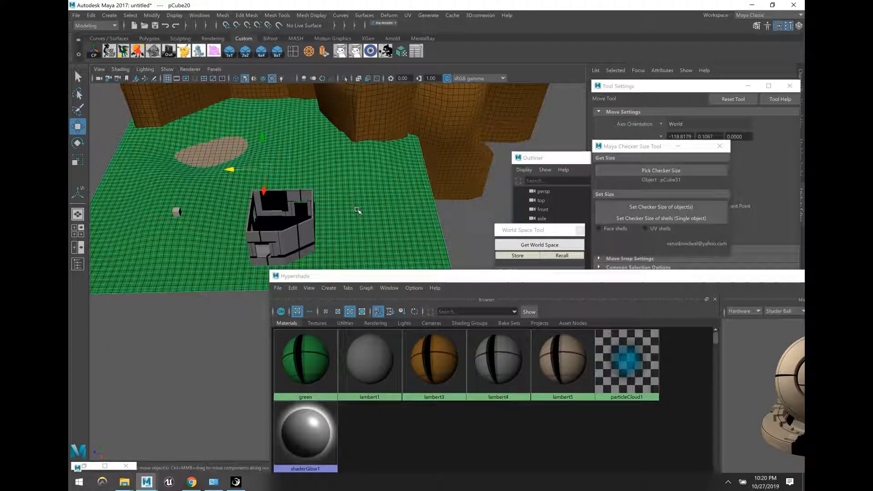
{"action": "key", "text": "h"}
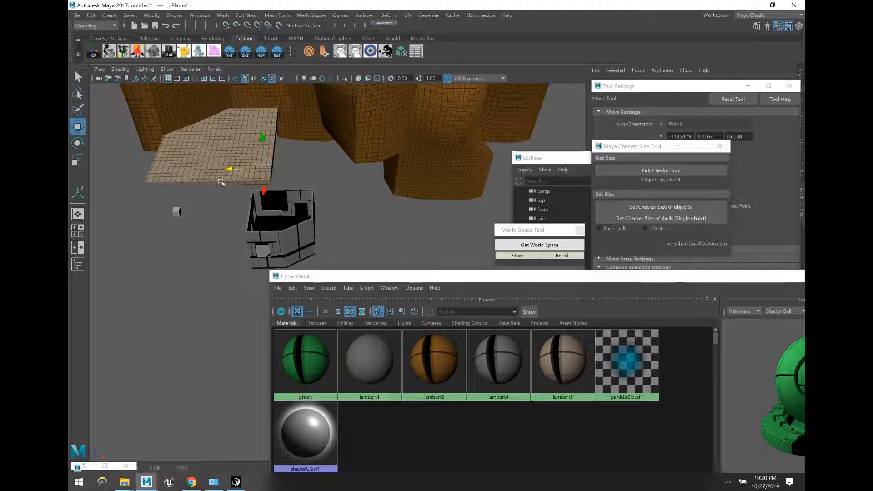
{"action": "left_click", "coordinate": [220, 182]}
{"action": "key", "text": "h"}
{"action": "left_click", "coordinate": [212, 215]}
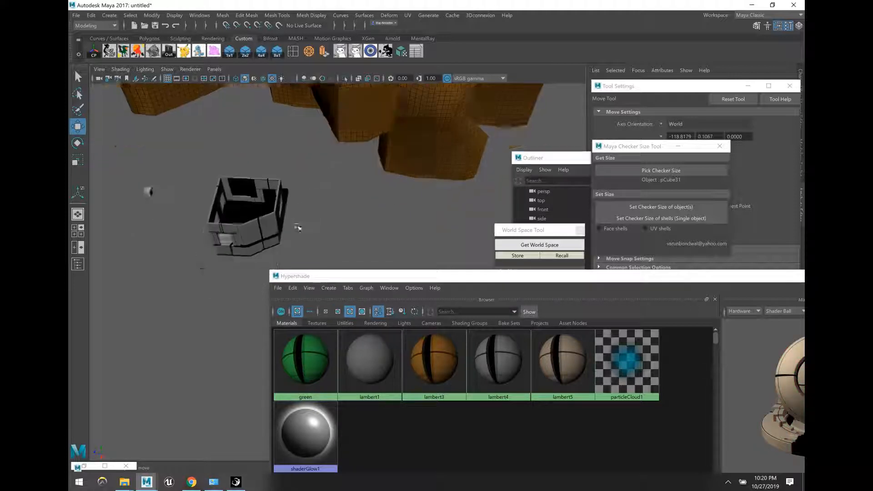
Step: Isolate the whole house in the viewport and frame it
{"action": "left_click_drag", "start_coordinate": [297, 226], "coordinate": [314, 237], "text": "alt"}
{"action": "left_click_drag", "start_coordinate": [317, 243], "coordinate": [211, 143]}
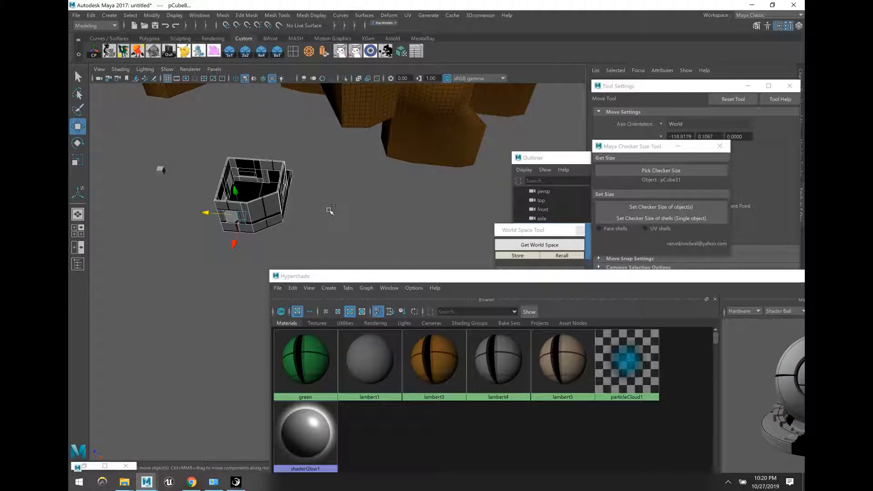
{"action": "key", "text": "ctrl+1"}
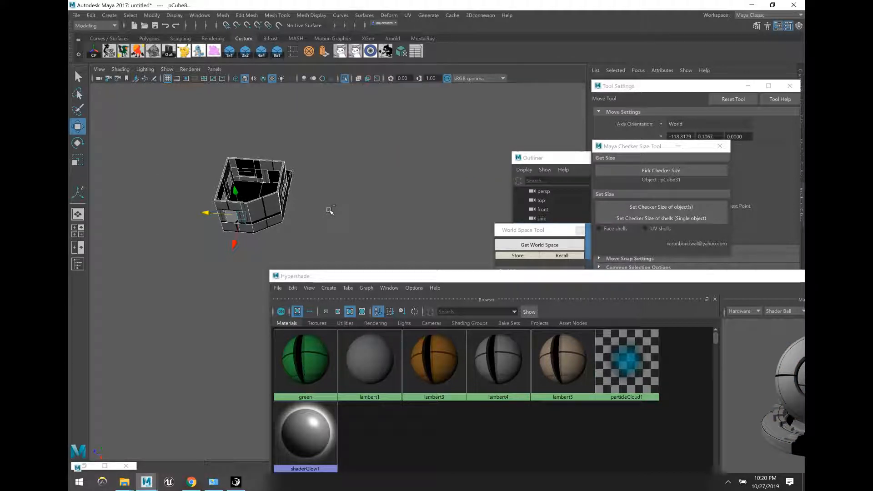
{"action": "left_click_drag", "start_coordinate": [328, 211], "coordinate": [337, 189], "text": "alt"}
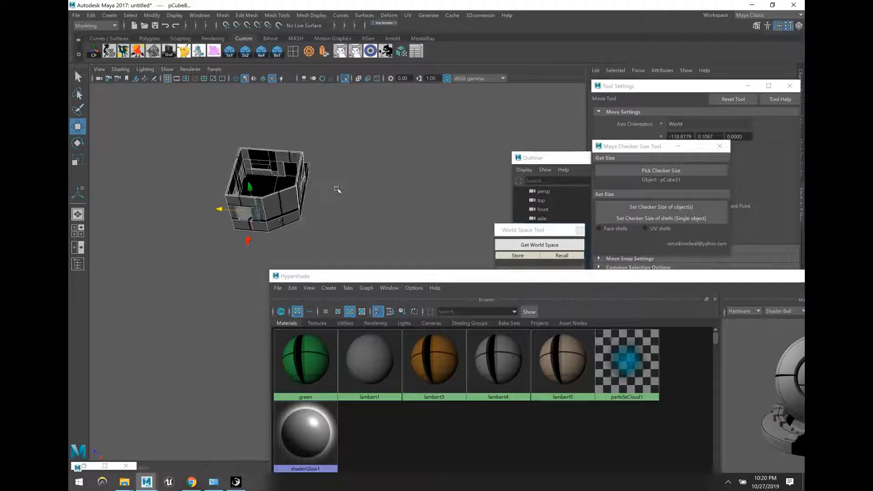
{"action": "middle_click_drag", "start_coordinate": [337, 189], "coordinate": [370, 231], "text": "alt"}
{"action": "left_click", "coordinate": [370, 231]}
{"action": "left_click_drag", "start_coordinate": [292, 208], "coordinate": [342, 122], "text": "alt"}
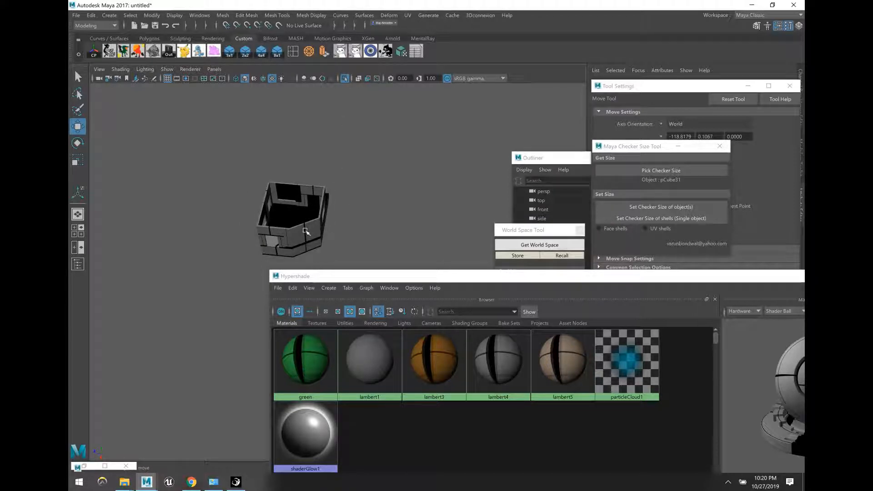
Step: Delete three house pieces, undo the deletion, and exit isolate view
{"action": "left_click", "coordinate": [282, 214]}
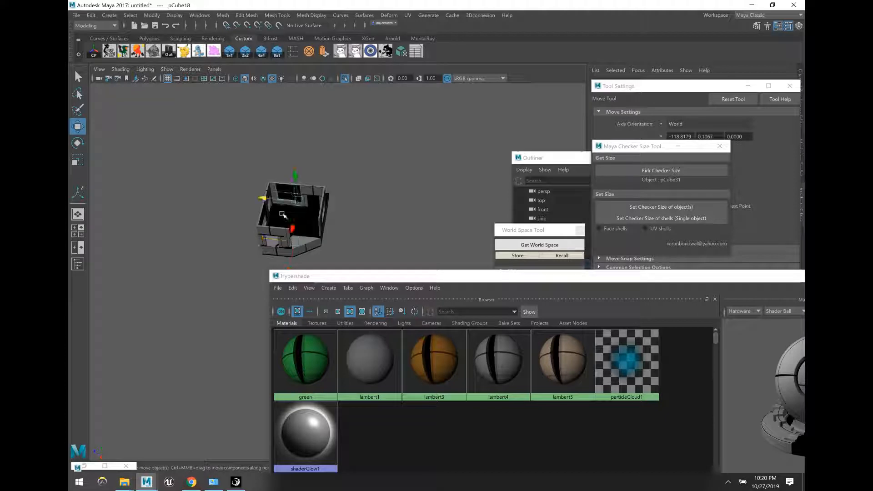
{"action": "left_click", "coordinate": [264, 218], "text": "shift"}
{"action": "left_click", "coordinate": [305, 244], "text": "shift"}
{"action": "key", "text": "Delete"}
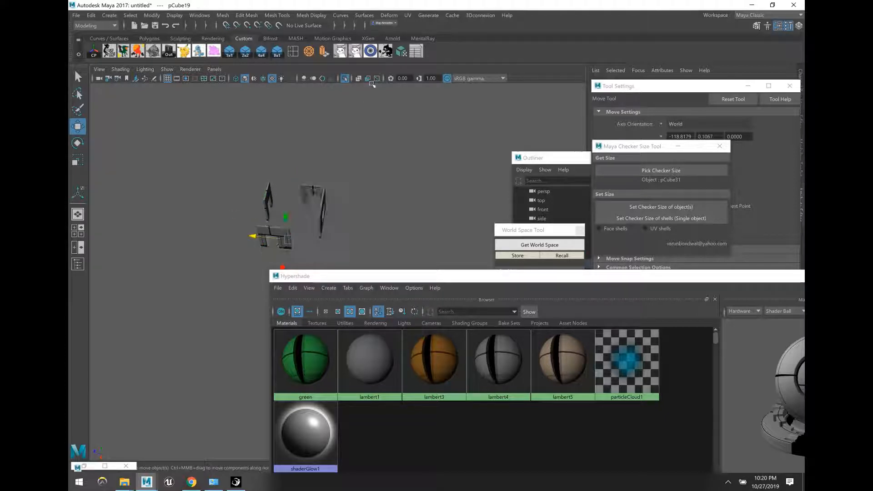
{"action": "key", "text": "ctrl+z"}
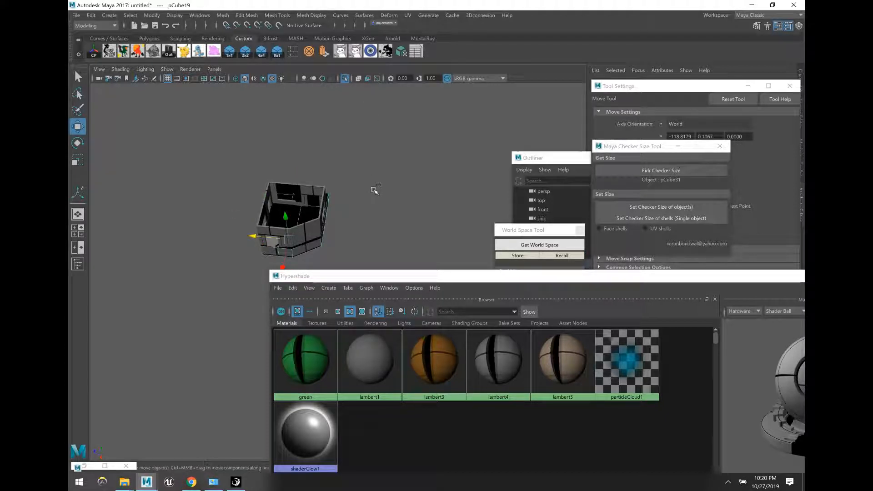
{"action": "key", "text": "ctrl+1"}
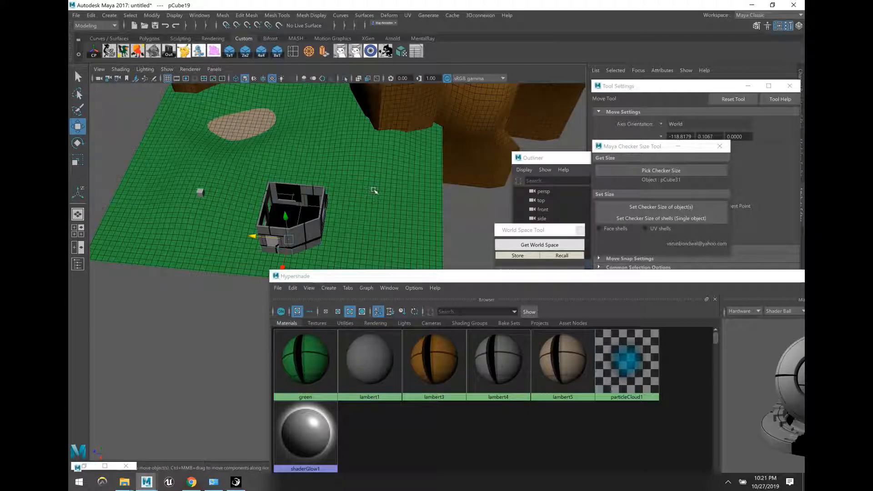
{"action": "key", "text": "ctrl+1"}
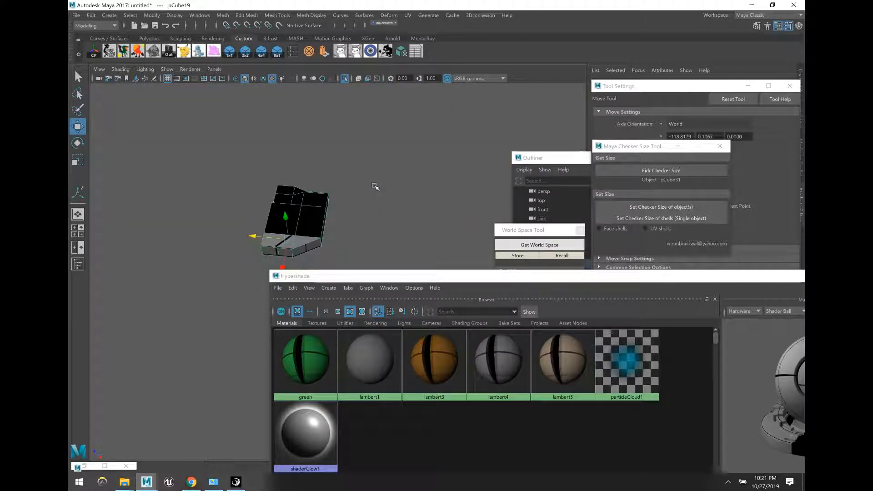
{"action": "key", "text": "ctrl+1"}
Step: Hide the green terrain and select the whole house
{"action": "left_click", "coordinate": [370, 205]}
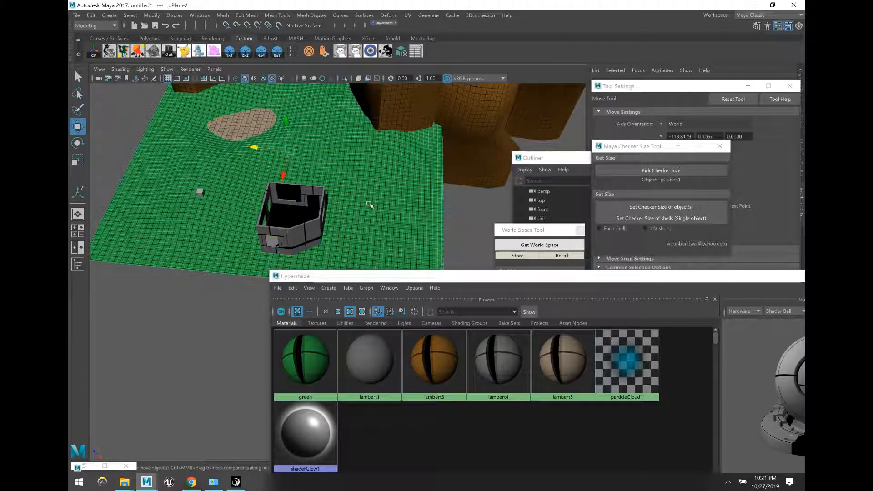
{"action": "key", "text": "h"}
{"action": "left_click_drag", "start_coordinate": [359, 234], "coordinate": [364, 244], "text": "alt"}
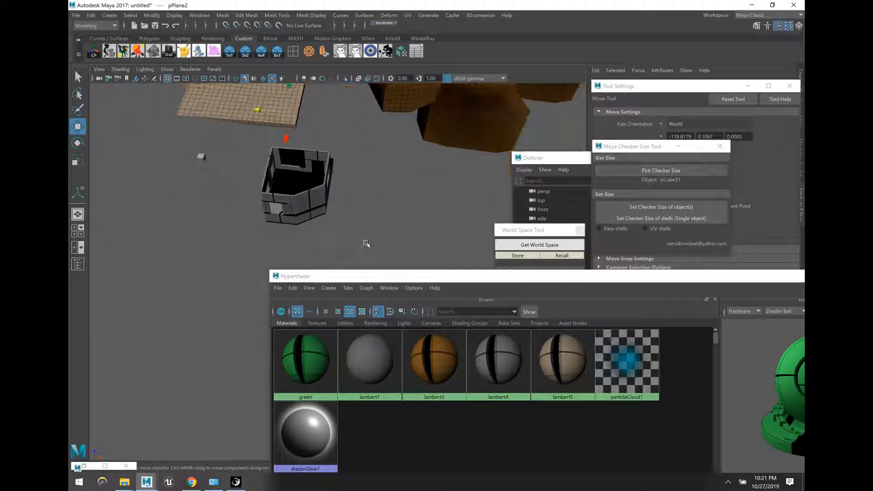
{"action": "left_click_drag", "start_coordinate": [246, 146], "coordinate": [323, 207]}
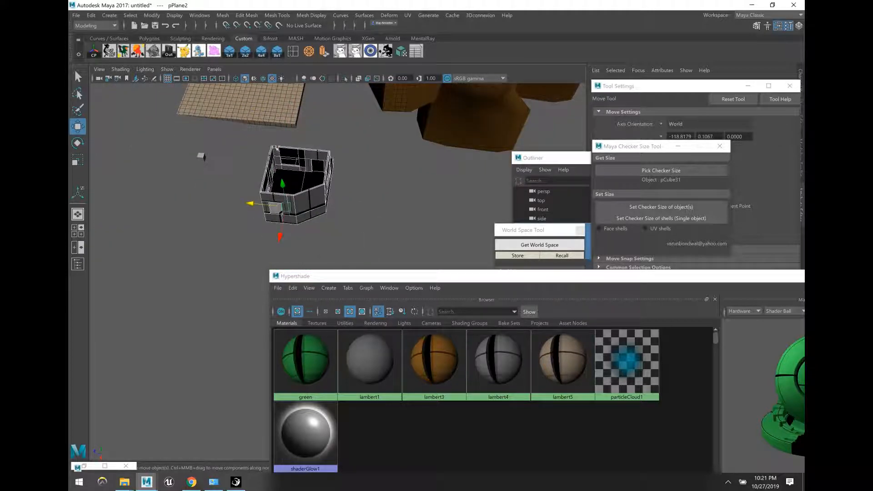
Step: Give the house automatic UVs and apply the checker size to it
{"action": "left_click", "coordinate": [401, 52]}
{"action": "key", "text": "q"}
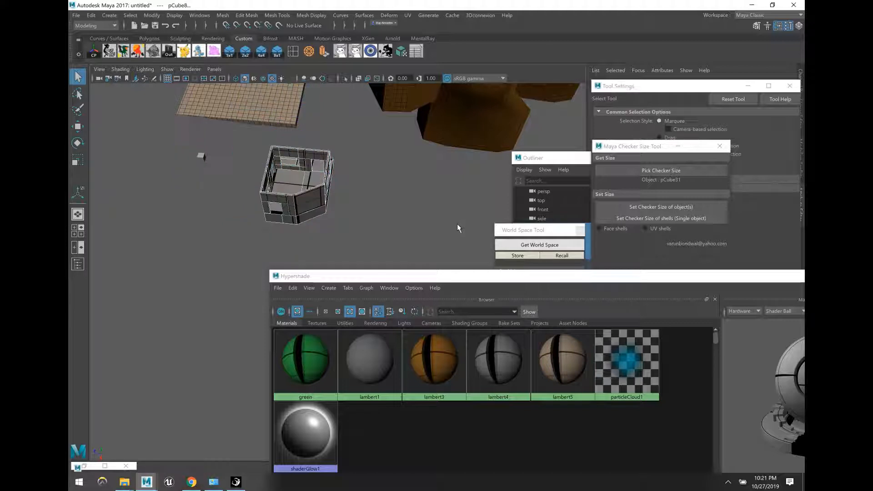
{"action": "key", "text": "w"}
{"action": "left_click", "coordinate": [643, 207]}
{"action": "left_click", "coordinate": [392, 222]}
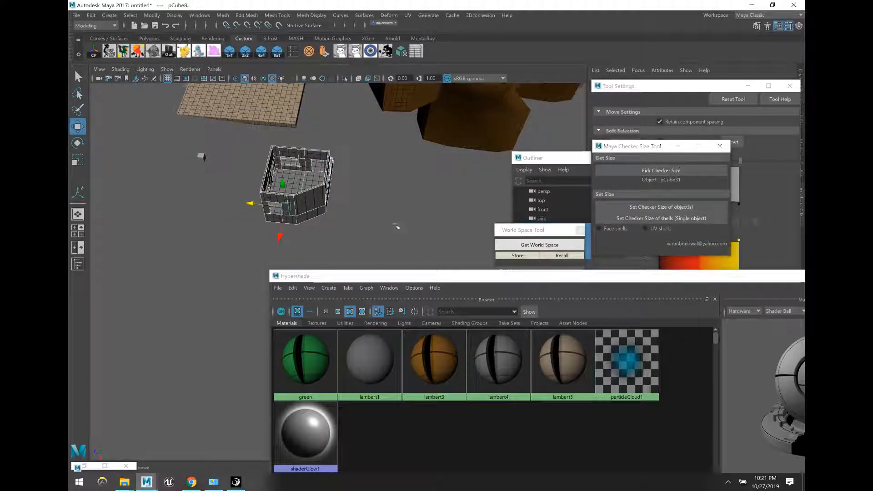
{"action": "scroll", "coordinate": [392, 221], "scroll_direction": "up", "scroll_amount": 8}
Step: Assign the lambert5 material to the house's two floor faces
{"action": "left_click", "coordinate": [329, 210]}
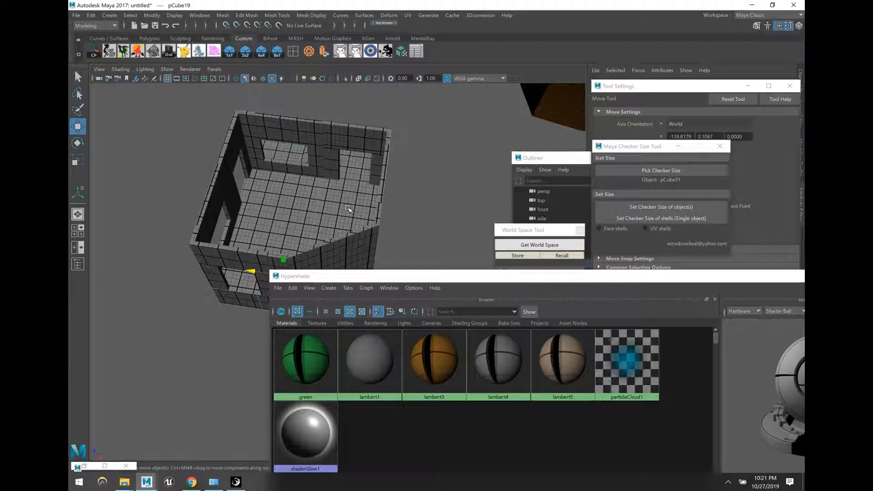
{"action": "key", "text": "F11"}
{"action": "left_click", "coordinate": [346, 212]}
{"action": "left_click", "coordinate": [267, 229], "text": "shift"}
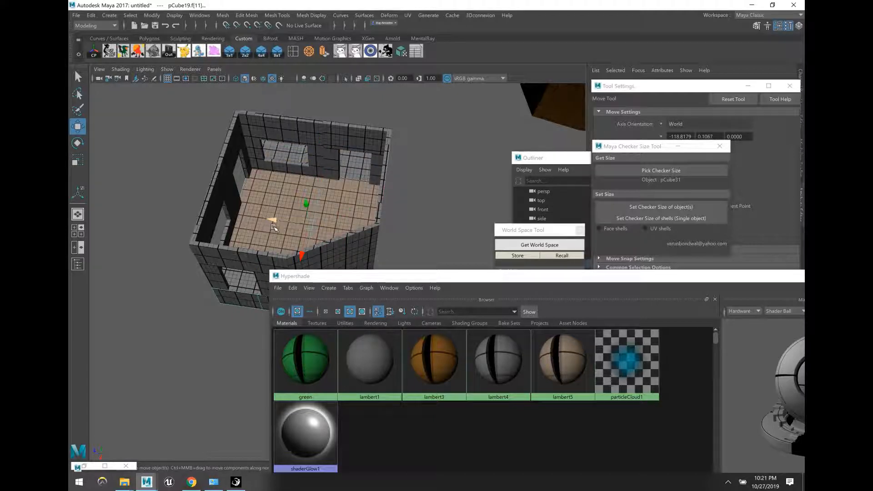
{"action": "scroll", "coordinate": [272, 227], "scroll_direction": "up", "scroll_amount": 6}
{"action": "left_click_drag", "start_coordinate": [237, 219], "coordinate": [303, 201], "text": "alt"}
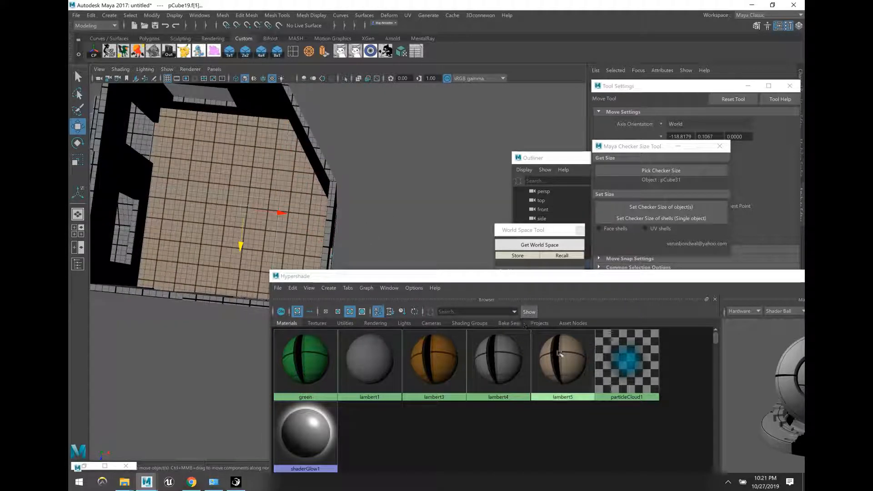
{"action": "right_click_drag", "start_coordinate": [559, 352], "coordinate": [559, 322]}
{"action": "left_click", "coordinate": [417, 211]}
Step: Return to object mode, clear the selection and zoom out to see the whole house
{"action": "key", "text": "F8"}
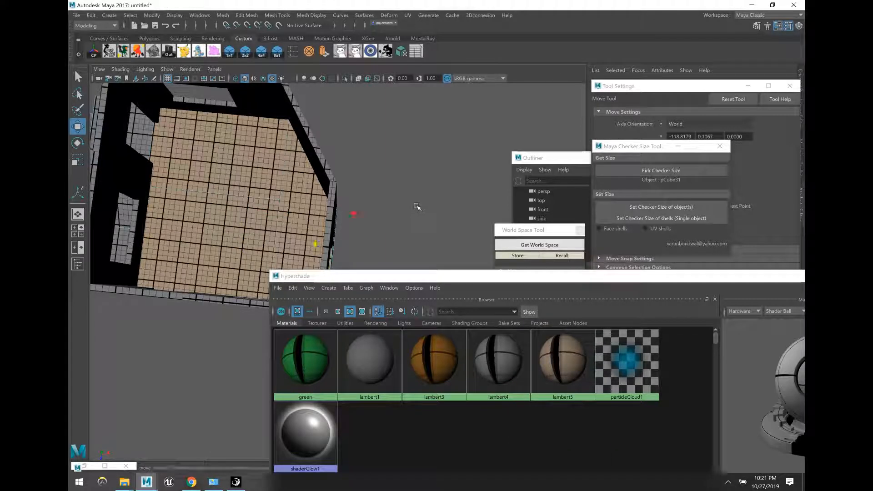
{"action": "left_click", "coordinate": [417, 209]}
{"action": "middle_click_drag", "start_coordinate": [405, 226], "coordinate": [411, 223], "text": "alt"}
{"action": "mouse_move", "coordinate": [411, 223]}
{"action": "left_mouse_down", "text": "alt"}
{"action": "mouse_move", "coordinate": [408, 232]}
{"action": "mouse_move", "coordinate": [409, 212]}
{"action": "left_mouse_up", "text": "alt"}
{"action": "scroll", "coordinate": [409, 222], "scroll_direction": "down", "scroll_amount": 4}
{"action": "scroll", "coordinate": [408, 219], "scroll_direction": "down", "scroll_amount": 6}
{"action": "scroll", "coordinate": [409, 212], "scroll_direction": "down", "scroll_amount": 4}
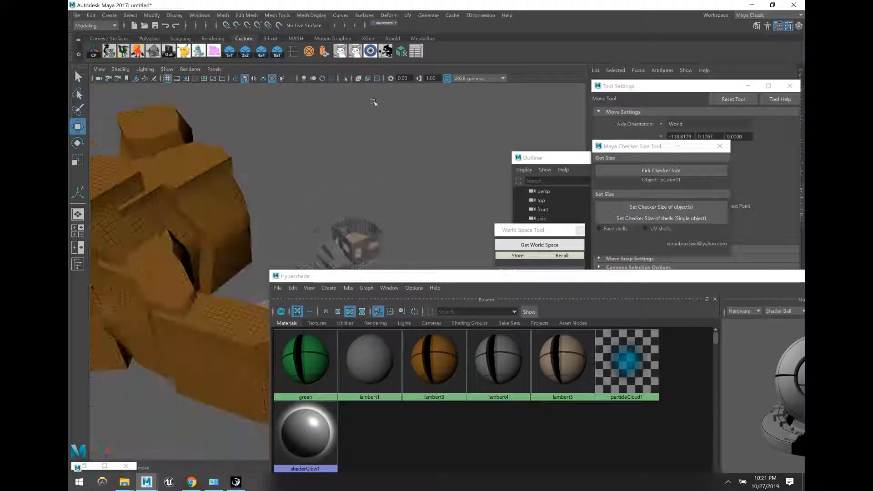
Step: Unhide the green ground and orbit to a more top-down view
{"action": "left_click", "coordinate": [372, 54]}
{"action": "left_click_drag", "start_coordinate": [381, 160], "coordinate": [383, 181], "text": "alt"}
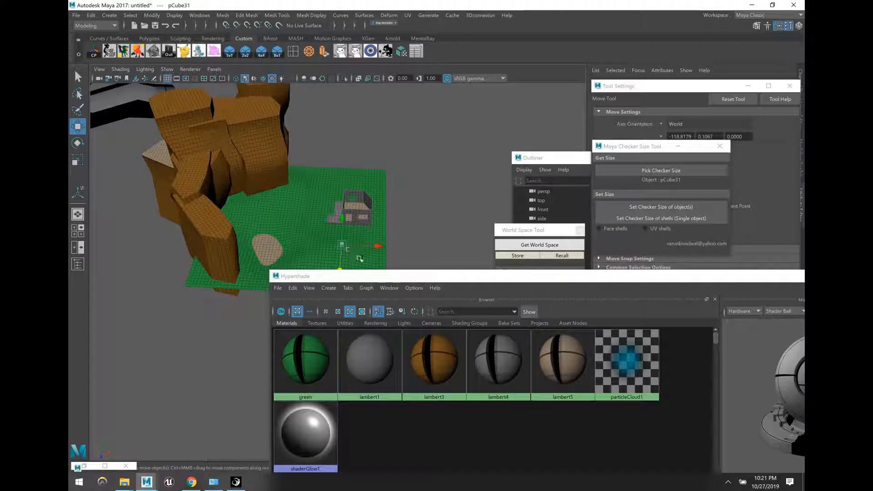
{"action": "left_click_drag", "start_coordinate": [446, 195], "coordinate": [229, 123], "text": "alt"}
Step: Combine the rocks, ground and house into one mesh and open the Outliner
{"action": "left_click_drag", "start_coordinate": [246, 152], "coordinate": [273, 68], "text": "alt"}
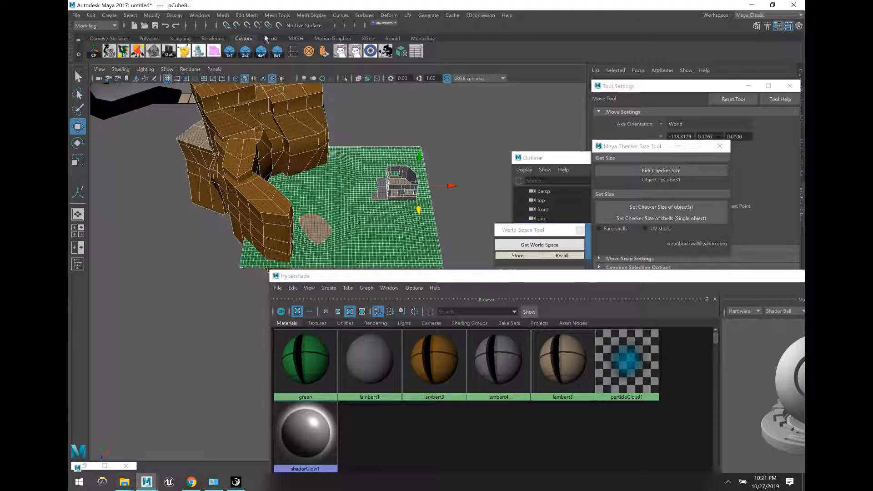
{"action": "left_click", "coordinate": [223, 15]}
{"action": "left_click", "coordinate": [245, 49]}
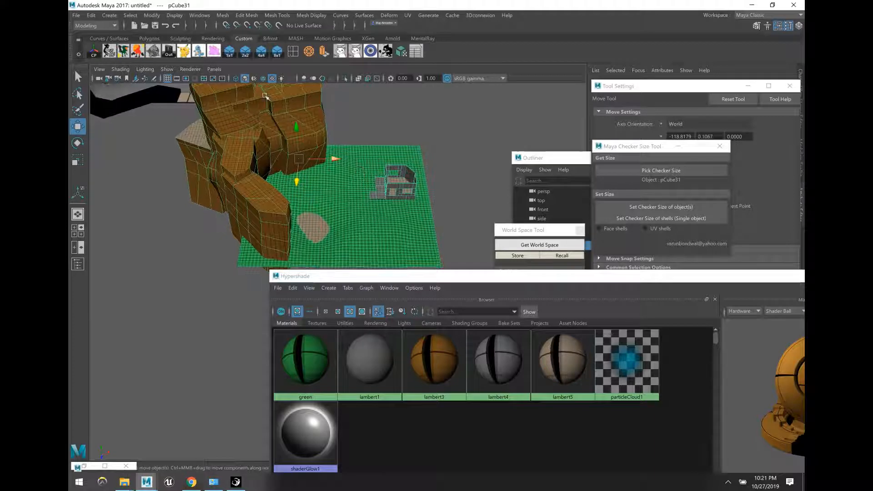
{"action": "left_click", "coordinate": [169, 51]}
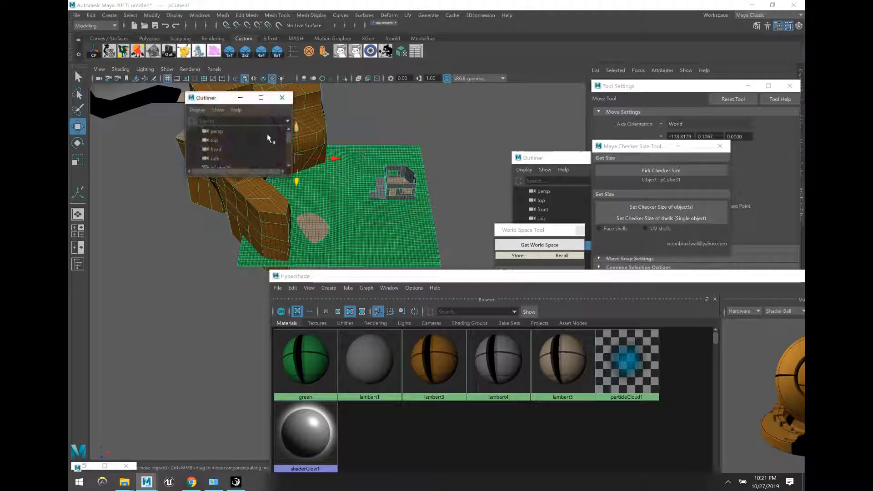
Step: Rename pCube31 to terrain_with_house in the enlarged, repositioned Outliner
{"action": "left_click_drag", "start_coordinate": [432, 277], "coordinate": [431, 271]}
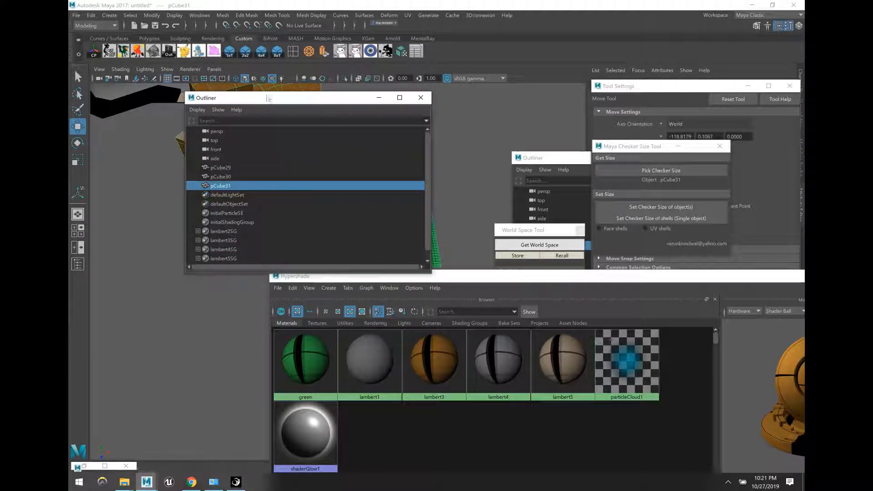
{"action": "left_click_drag", "start_coordinate": [253, 98], "coordinate": [470, 91]}
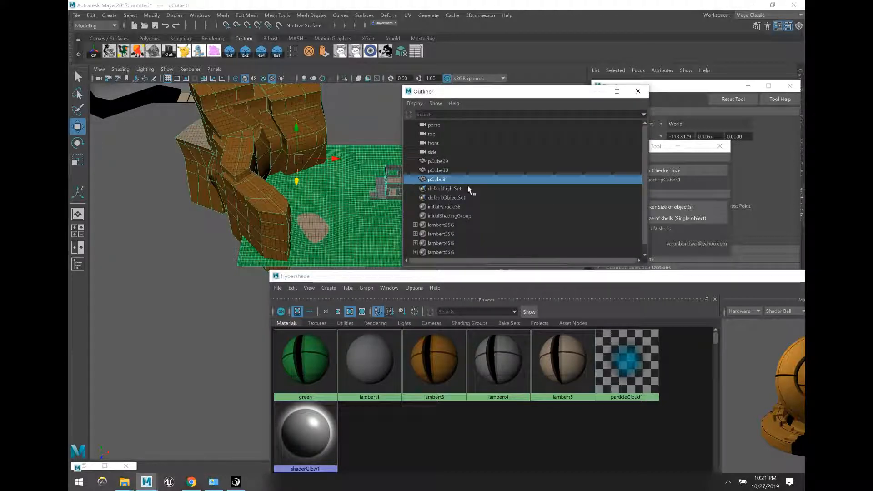
{"action": "double_click", "coordinate": [464, 180]}
{"action": "type", "text": "rrain with"}
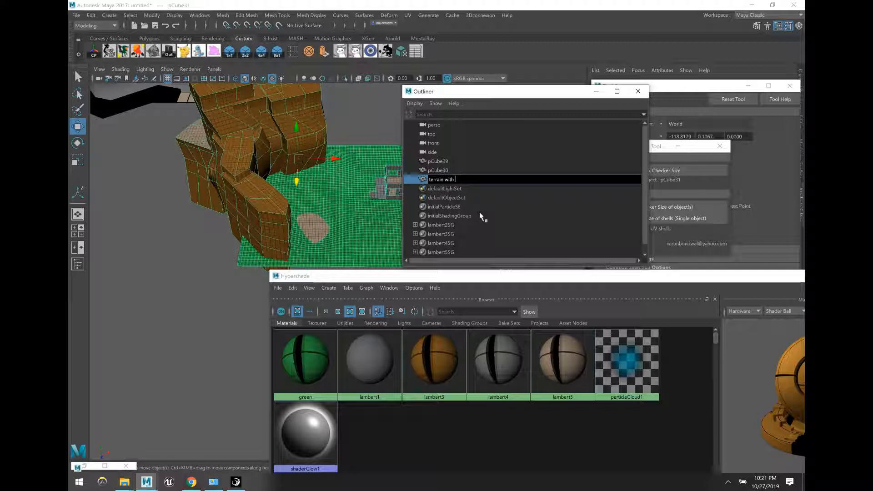
{"action": "type", "text": "errain with house"}
{"action": "key", "text": "Return"}
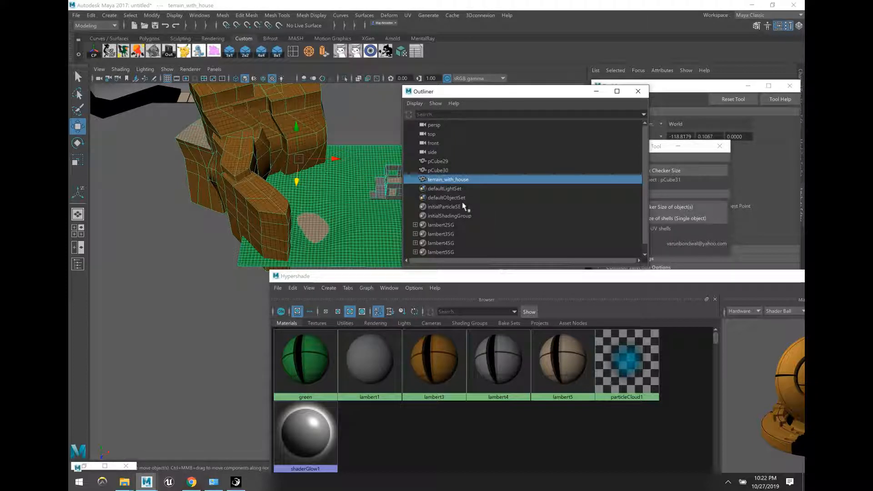
Step: Group terrain_with_house, unparent it back to top level, and show its channels
{"action": "key", "text": "ctrl+g"}
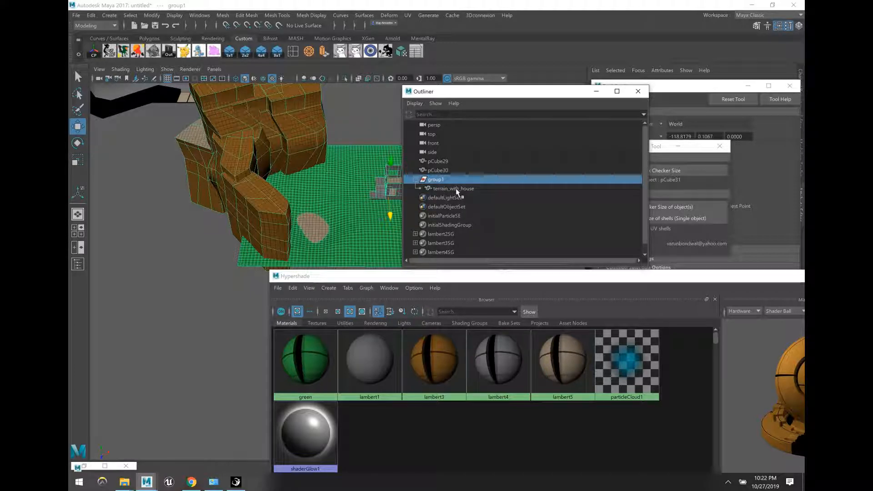
{"action": "left_click", "coordinate": [455, 189]}
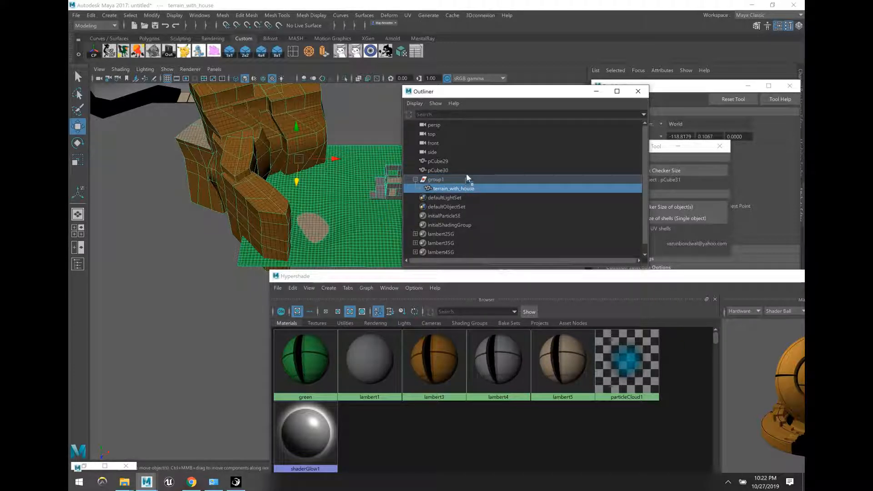
{"action": "key", "text": "shift+p"}
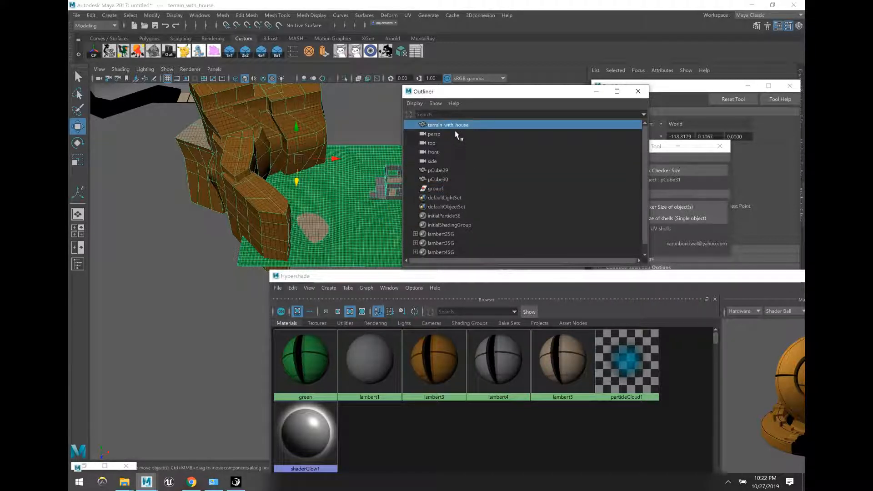
{"action": "left_click_drag", "start_coordinate": [708, 90], "coordinate": [629, 200]}
{"action": "left_click", "coordinate": [362, 117]}
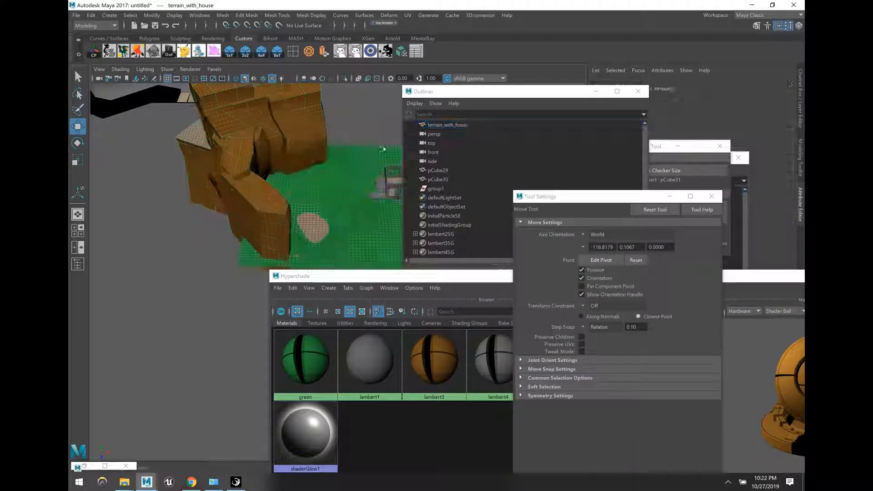
{"action": "left_click", "coordinate": [346, 162]}
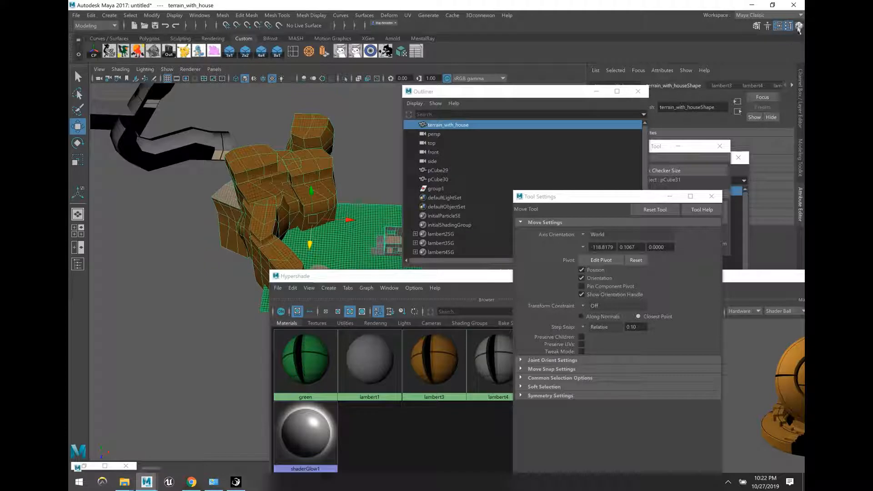
{"action": "left_click", "coordinate": [799, 97]}
Step: Move the Checker Size Tool aside and minimize the Hypershade, Tool Settings and Outliner windows
{"action": "left_click_drag", "start_coordinate": [633, 197], "coordinate": [587, 212]}
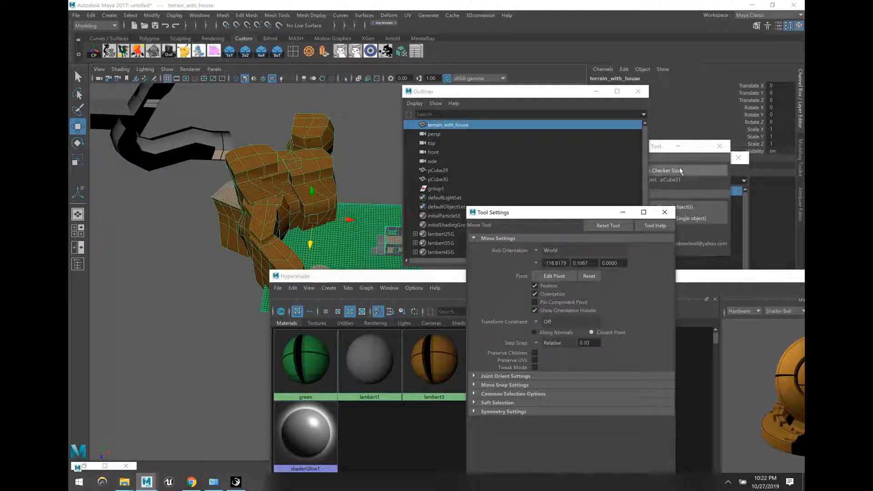
{"action": "left_click_drag", "start_coordinate": [745, 277], "coordinate": [600, 320]}
{"action": "left_click", "coordinate": [726, 318]}
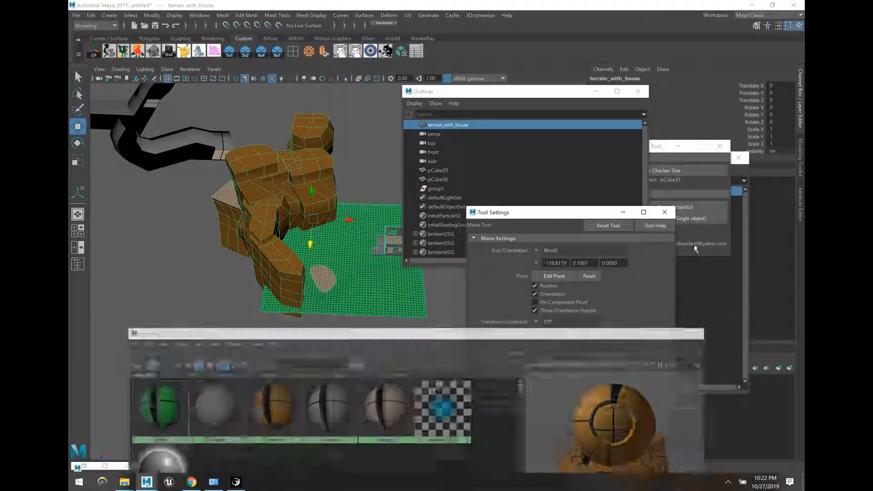
{"action": "left_click_drag", "start_coordinate": [663, 145], "coordinate": [375, 247]}
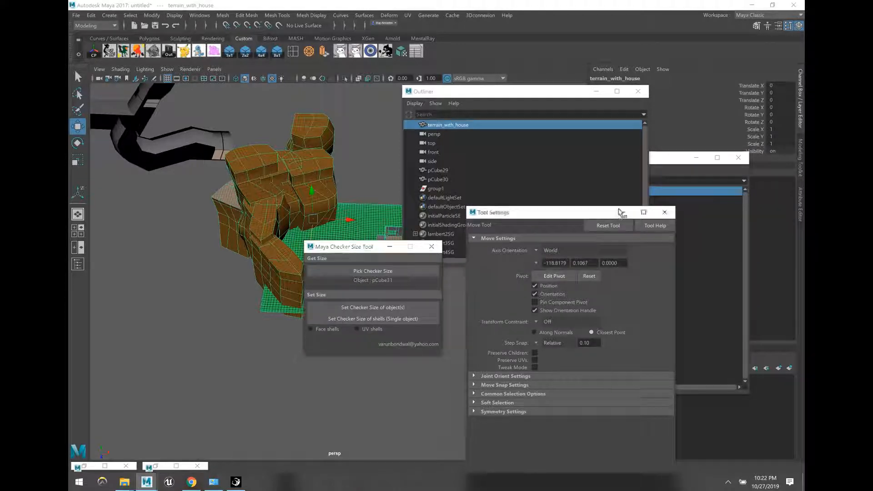
{"action": "left_click", "coordinate": [623, 212]}
{"action": "left_click", "coordinate": [596, 92]}
{"action": "left_click", "coordinate": [696, 158]}
{"action": "left_click", "coordinate": [696, 157]}
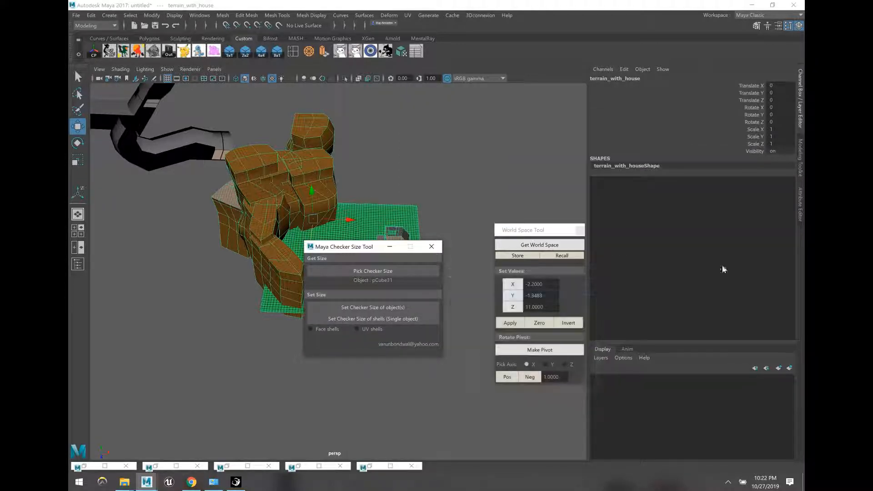
Step: Put terrain_with_house into new layer1 and move it left along X
{"action": "left_click", "coordinate": [789, 368]}
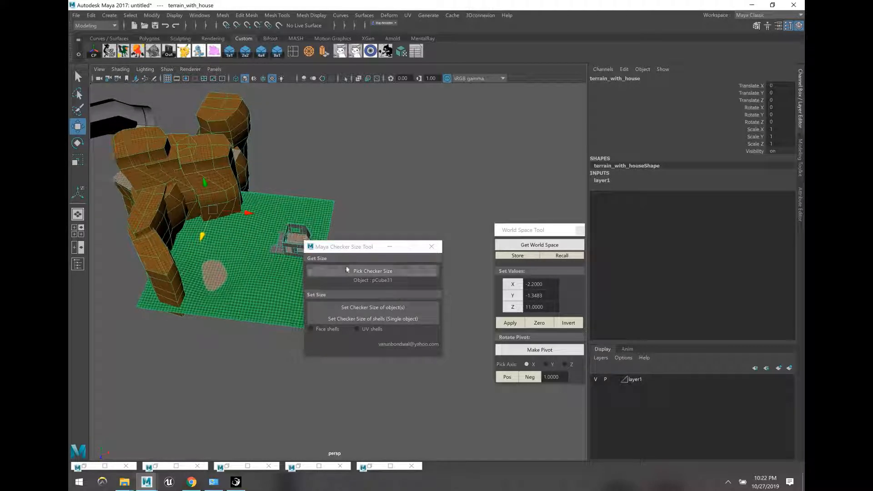
{"action": "left_click_drag", "start_coordinate": [320, 249], "coordinate": [408, 365]}
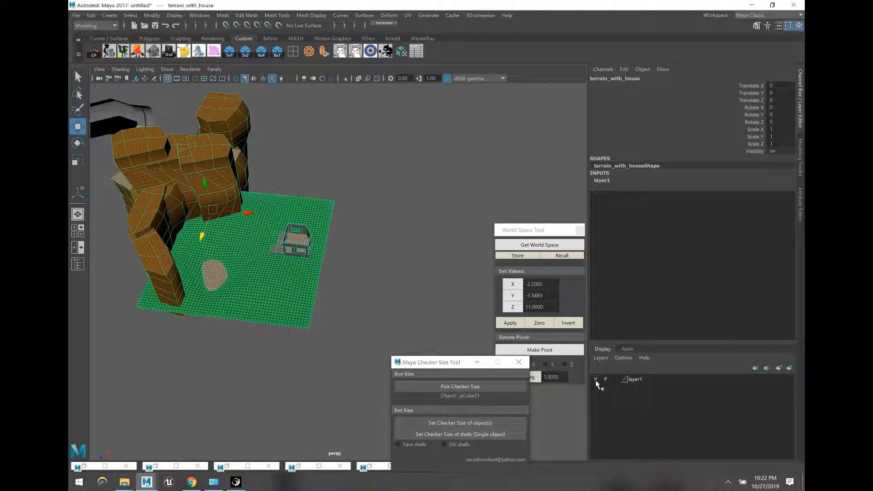
{"action": "left_click", "coordinate": [596, 380]}
{"action": "left_click", "coordinate": [596, 380]}
{"action": "left_click", "coordinate": [396, 318]}
{"action": "left_click", "coordinate": [232, 229]}
{"action": "left_click_drag", "start_coordinate": [250, 214], "coordinate": [229, 211]}
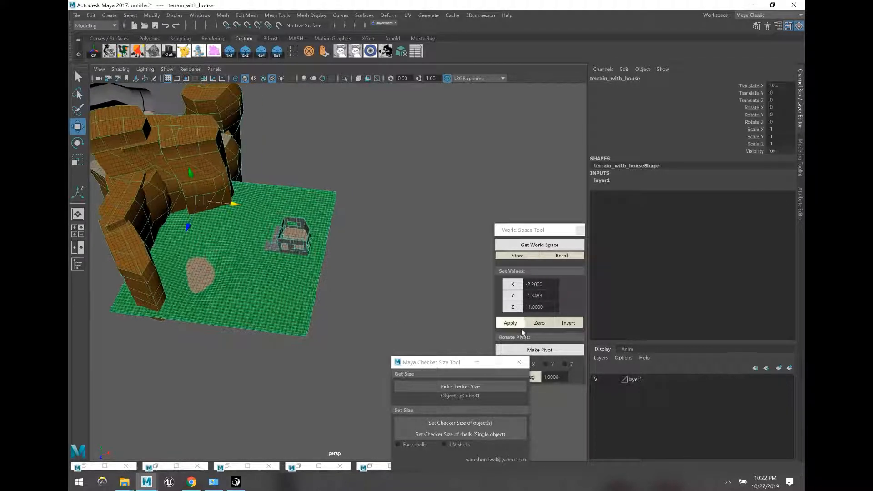
{"action": "left_click", "coordinate": [558, 401]}
Step: Cycle layer1's display type between template and reference, ending on reference
{"action": "left_click", "coordinate": [609, 381]}
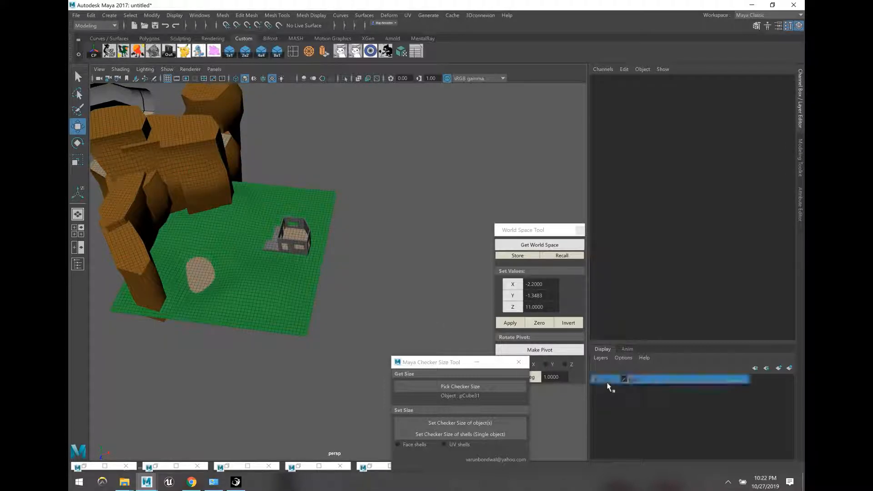
{"action": "left_click", "coordinate": [614, 380]}
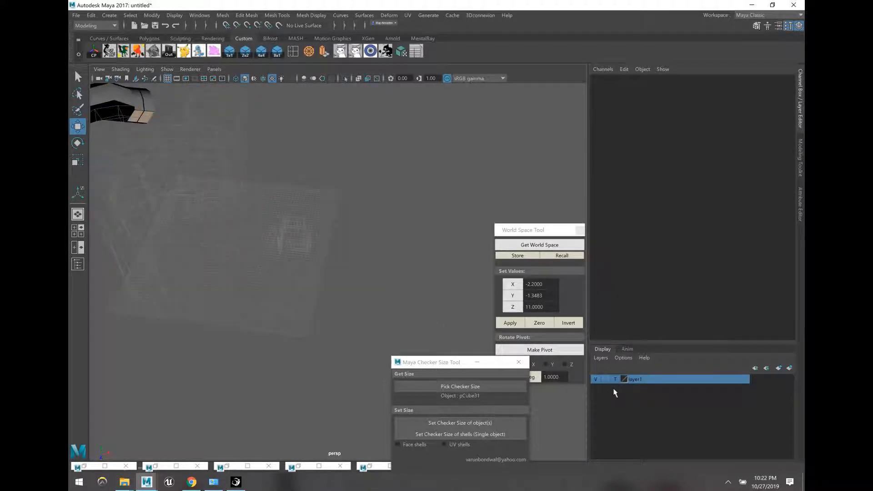
{"action": "left_click", "coordinate": [615, 380]}
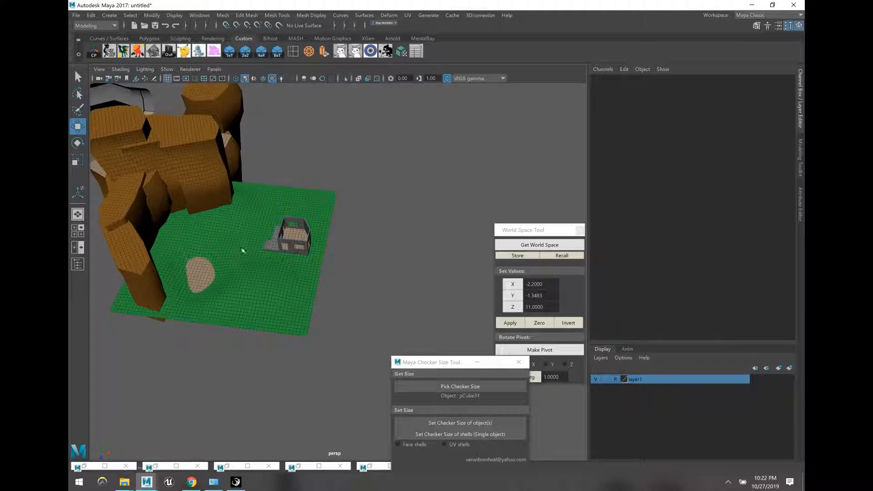
{"action": "left_click", "coordinate": [616, 380]}
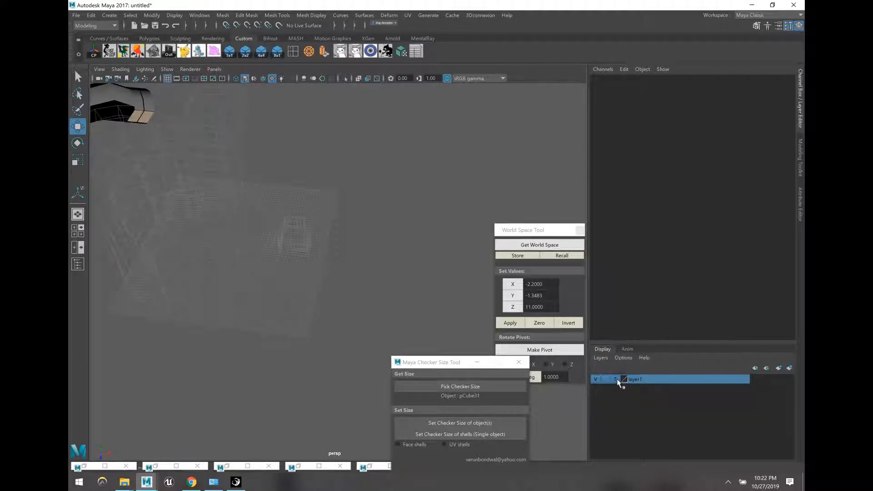
{"action": "left_click", "coordinate": [615, 380]}
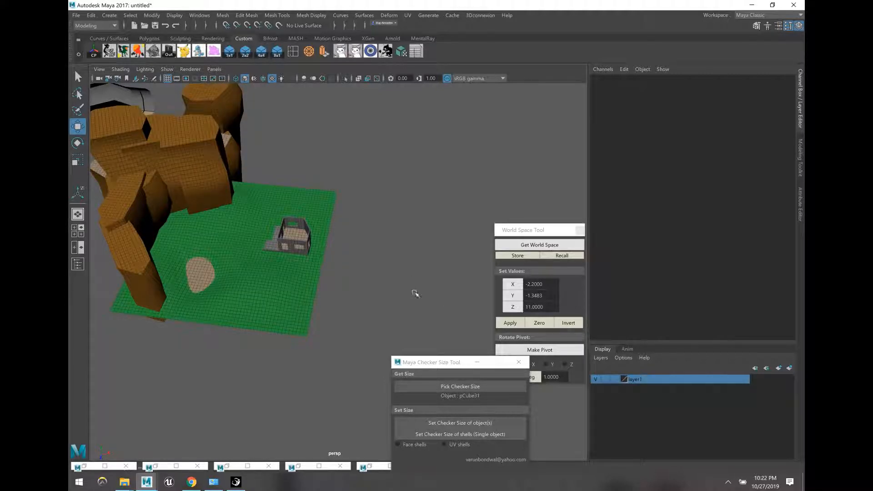
Step: Select terrain_with_house, relaunch the World Space Tool, and make its checker pattern finer
{"action": "left_click_drag", "start_coordinate": [415, 294], "coordinate": [424, 269], "text": "alt"}
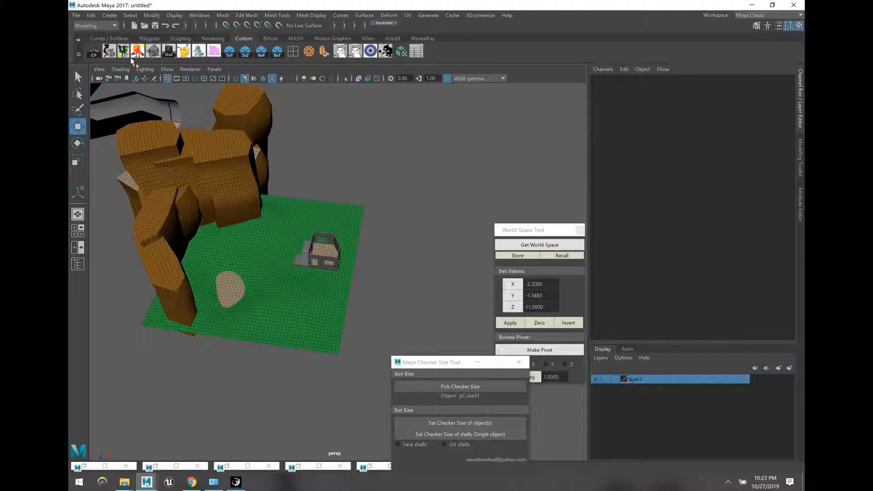
{"action": "left_click", "coordinate": [201, 144]}
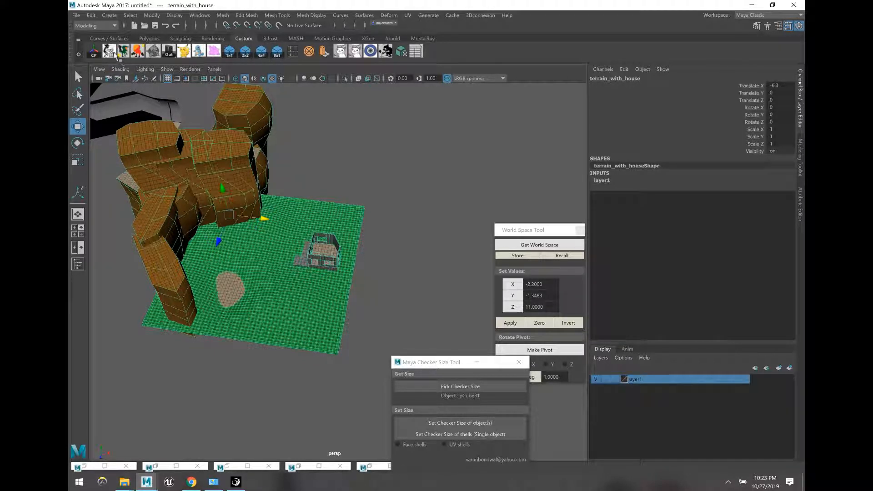
{"action": "left_click", "coordinate": [153, 54]}
{"action": "left_click_drag", "start_coordinate": [323, 168], "coordinate": [471, 173]}
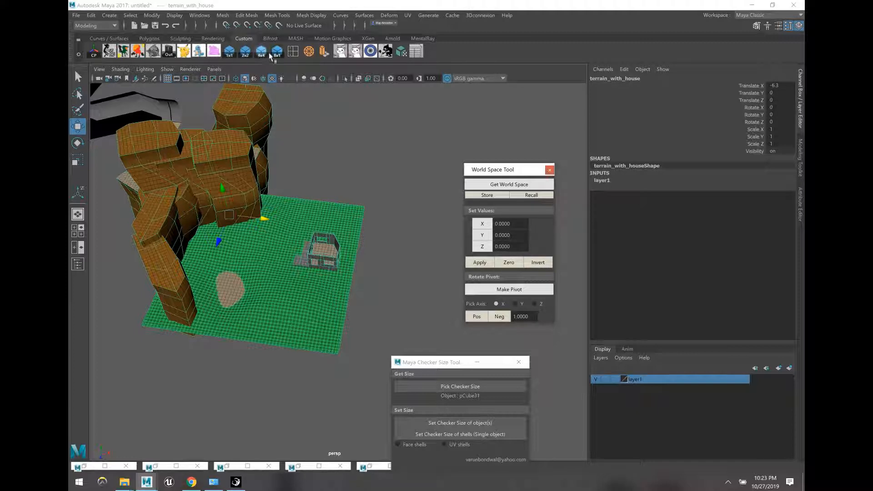
{"action": "left_click", "coordinate": [293, 55]}
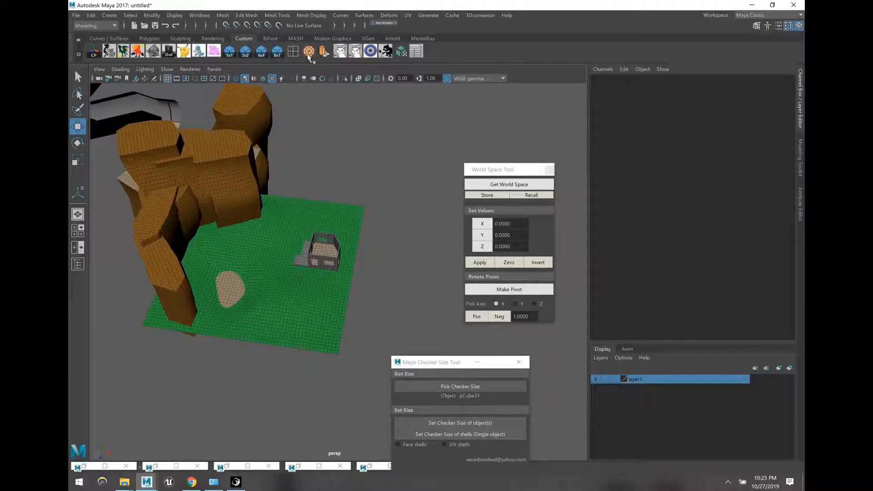
{"action": "left_click", "coordinate": [285, 115]}
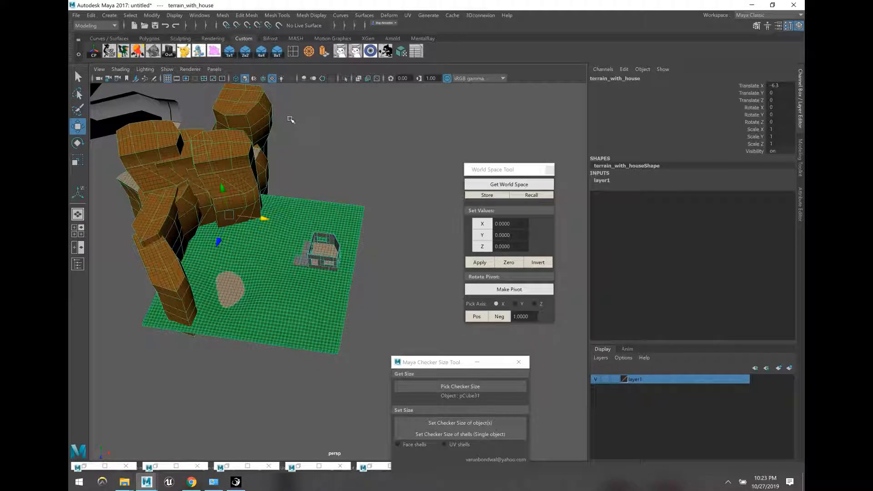
Step: Merge two vertices on the top rock of terrain_with_house
{"action": "key", "text": "F9"}
{"action": "scroll", "coordinate": [290, 116], "scroll_direction": "up", "scroll_amount": 10}
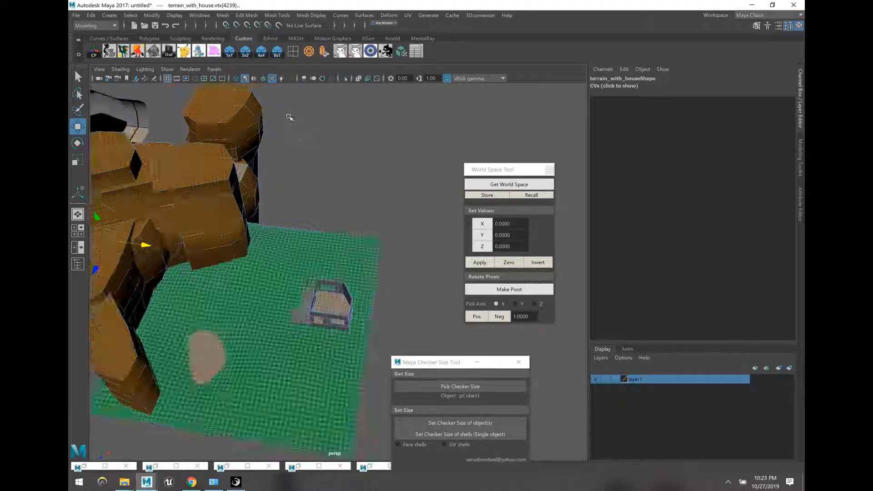
{"action": "scroll", "coordinate": [280, 144], "scroll_direction": "up", "scroll_amount": 1}
{"action": "middle_click_drag", "start_coordinate": [280, 144], "coordinate": [295, 178], "text": "alt"}
{"action": "left_click", "coordinate": [293, 179]}
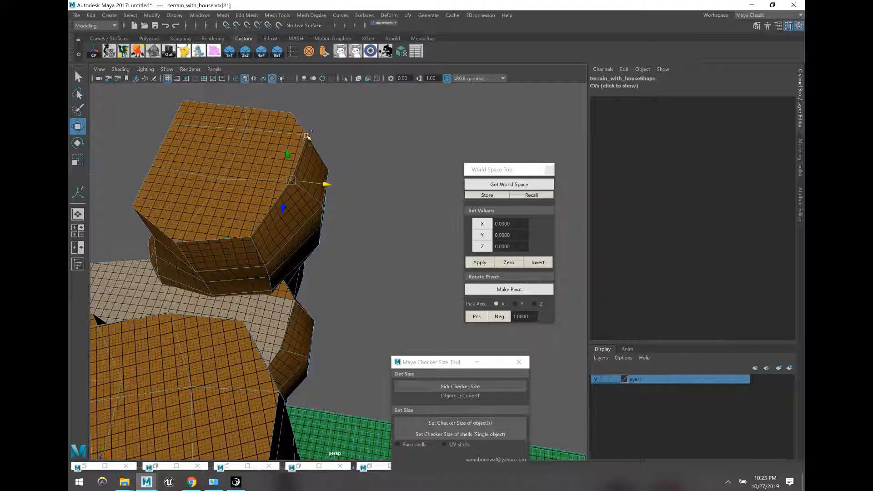
{"action": "left_click", "coordinate": [306, 137], "text": "shift"}
{"action": "left_click", "coordinate": [311, 53]}
{"action": "left_click", "coordinate": [356, 160]}
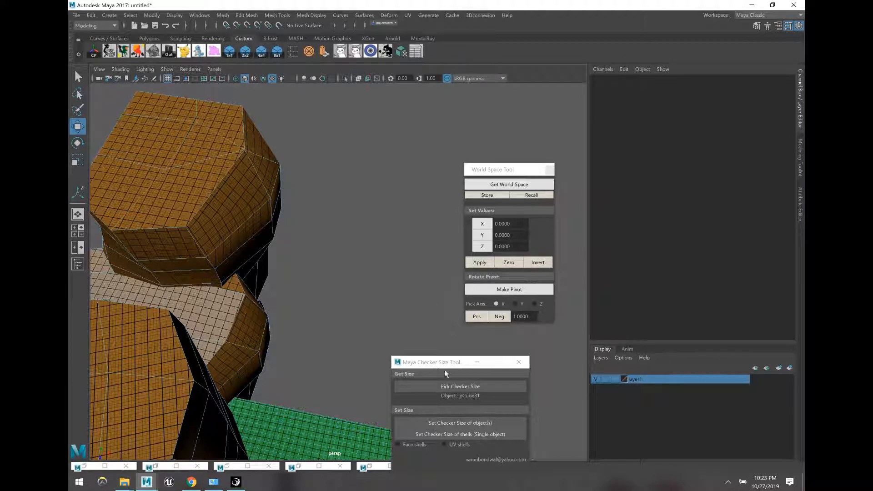
Step: Move the Checker Size Tool beside the World Space Tool and reselect terrain_with_house as an object
{"action": "left_click_drag", "start_coordinate": [441, 366], "coordinate": [579, 179]}
{"action": "left_click", "coordinate": [363, 249]}
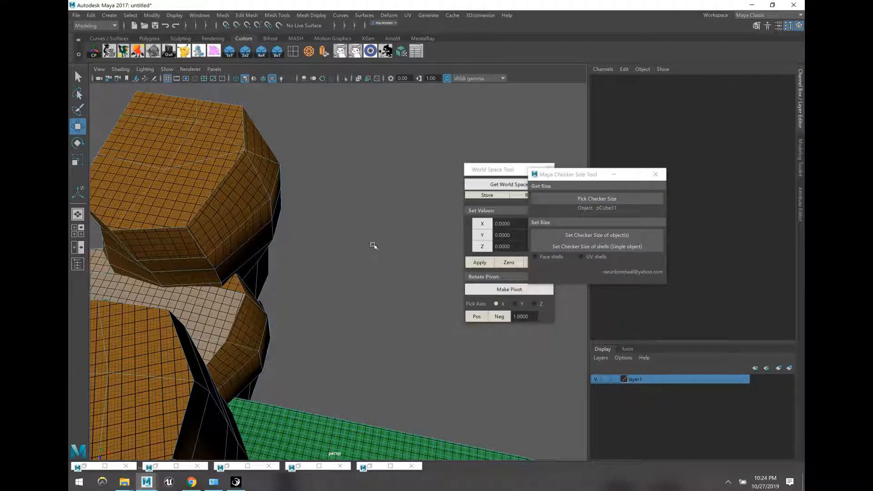
{"action": "key", "text": "F8"}
{"action": "left_click", "coordinate": [344, 233]}
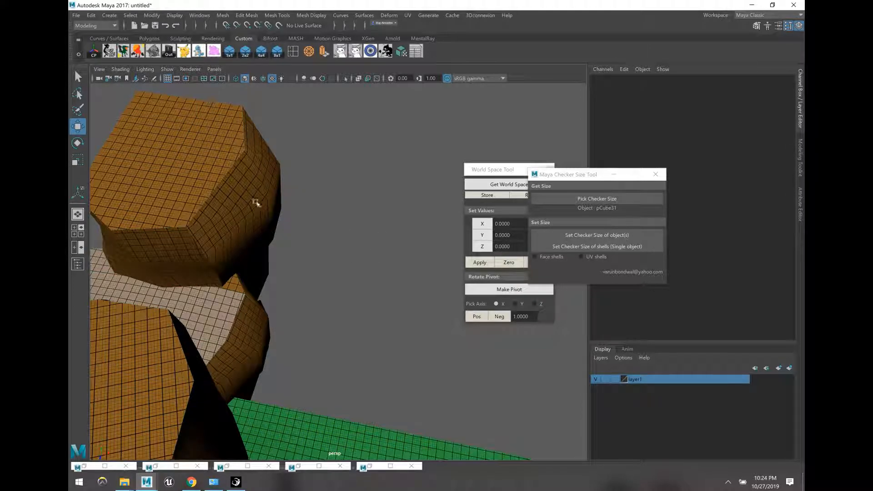
{"action": "left_click", "coordinate": [254, 203]}
{"action": "left_click_drag", "start_coordinate": [247, 211], "coordinate": [243, 214], "text": "alt"}
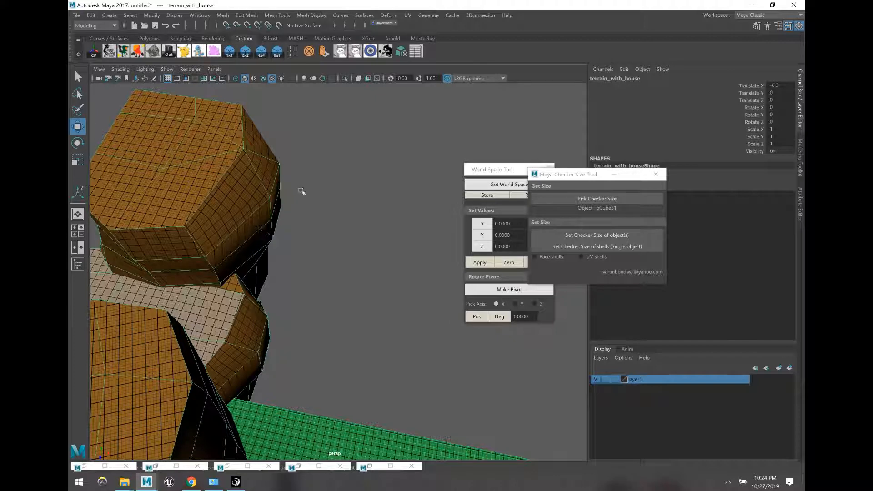
{"action": "left_click_drag", "start_coordinate": [302, 189], "coordinate": [331, 137], "text": "alt"}
Step: Map terrain_with_house's UVs with an automatic projection and set an even checker size
{"action": "left_click", "coordinate": [408, 15]}
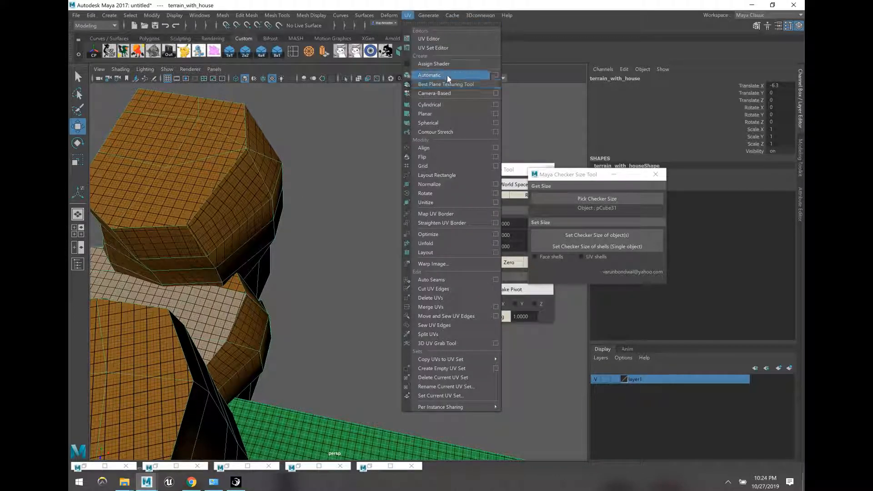
{"action": "left_click", "coordinate": [447, 74]}
{"action": "key", "text": "q"}
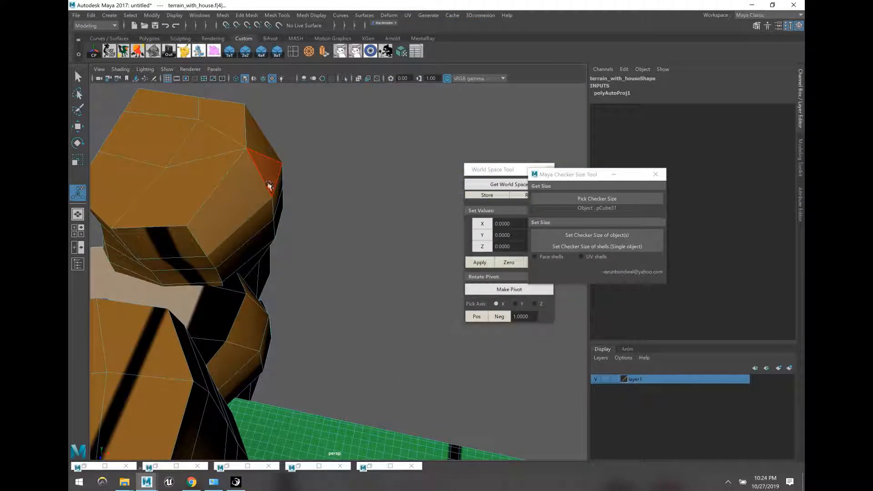
{"action": "key", "text": "F8"}
{"action": "left_click", "coordinate": [568, 235]}
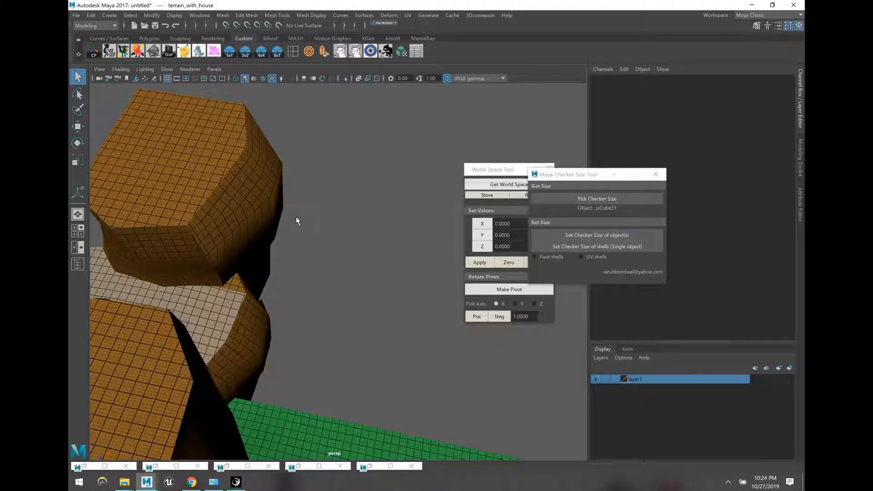
Step: Try a planar UV projection on the model and reapply the checker size
{"action": "left_click", "coordinate": [407, 15]}
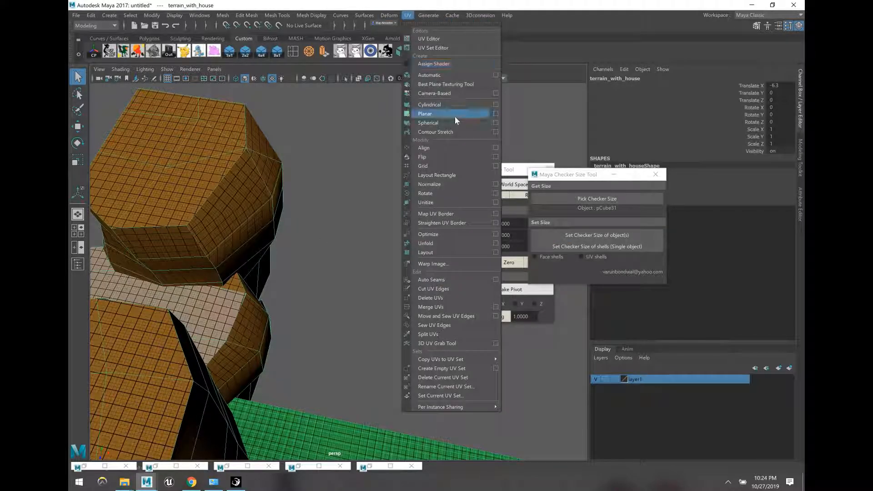
{"action": "left_click", "coordinate": [455, 114]}
{"action": "left_click", "coordinate": [275, 200]}
{"action": "right_click_drag", "start_coordinate": [274, 200], "coordinate": [298, 190]}
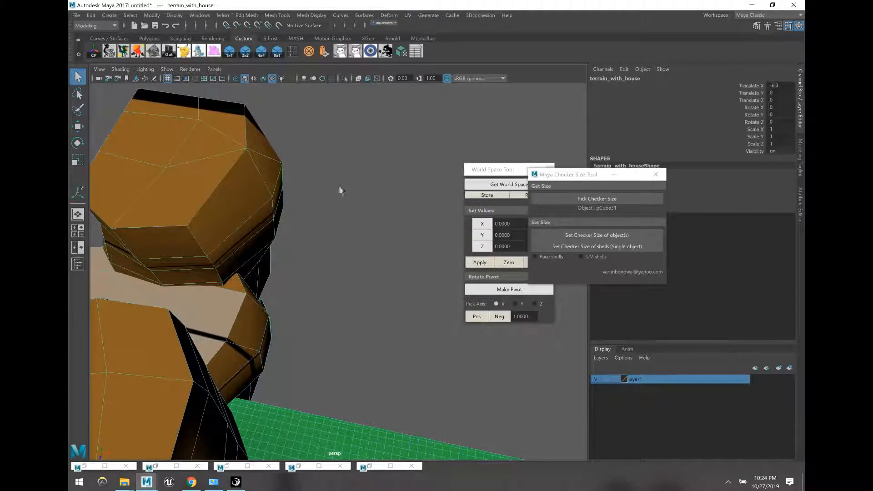
{"action": "left_click", "coordinate": [547, 234]}
{"action": "left_click", "coordinate": [353, 242]}
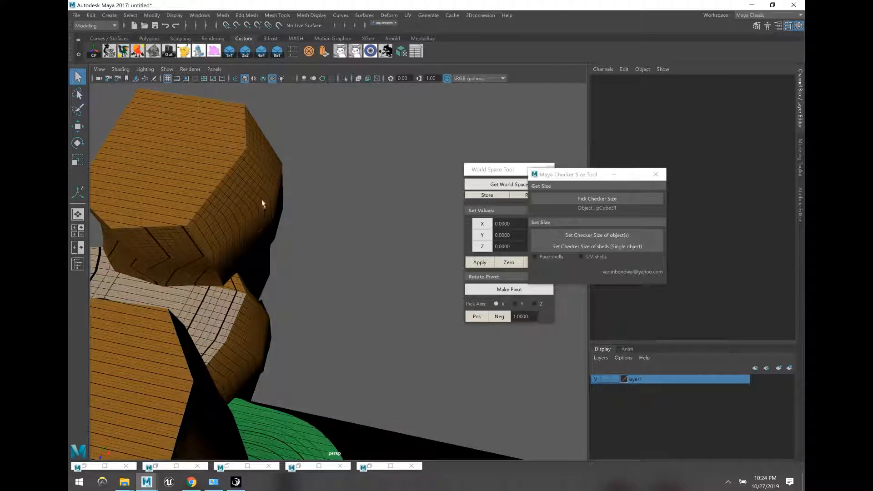
Step: Re-project terrain_with_house's UVs automatically, set the checker size again, and zoom out
{"action": "left_click", "coordinate": [263, 202]}
{"action": "left_click", "coordinate": [407, 15]}
{"action": "left_click", "coordinate": [422, 75]}
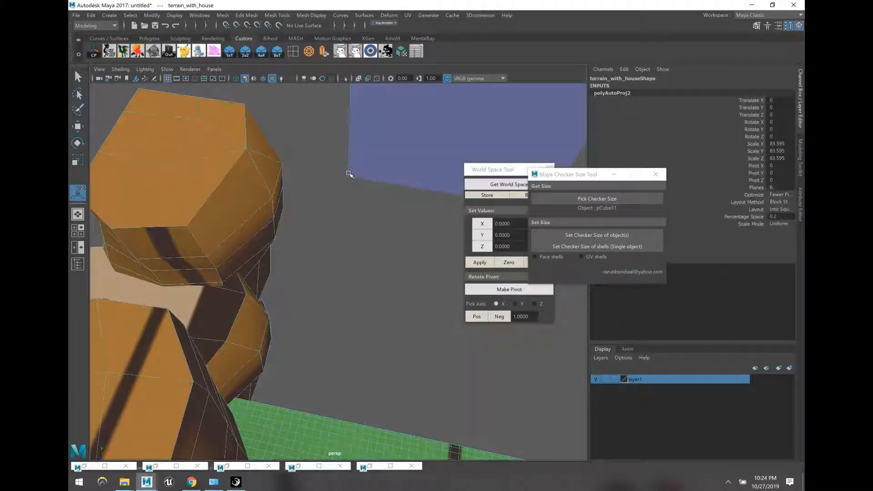
{"action": "left_click", "coordinate": [563, 237]}
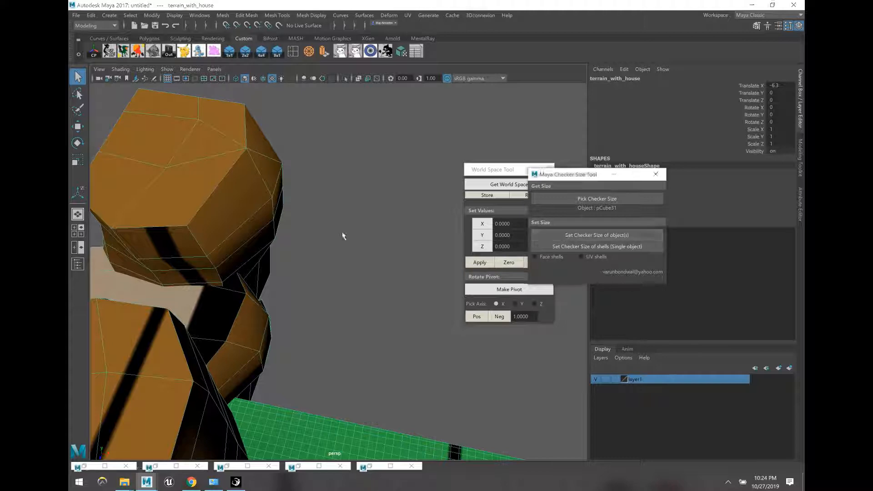
{"action": "left_click", "coordinate": [343, 236]}
{"action": "left_click", "coordinate": [229, 193]}
{"action": "scroll", "coordinate": [365, 268], "scroll_direction": "down", "scroll_amount": 5}
{"action": "left_click", "coordinate": [373, 215]}
{"action": "scroll", "coordinate": [373, 208], "scroll_direction": "up", "scroll_amount": 3}
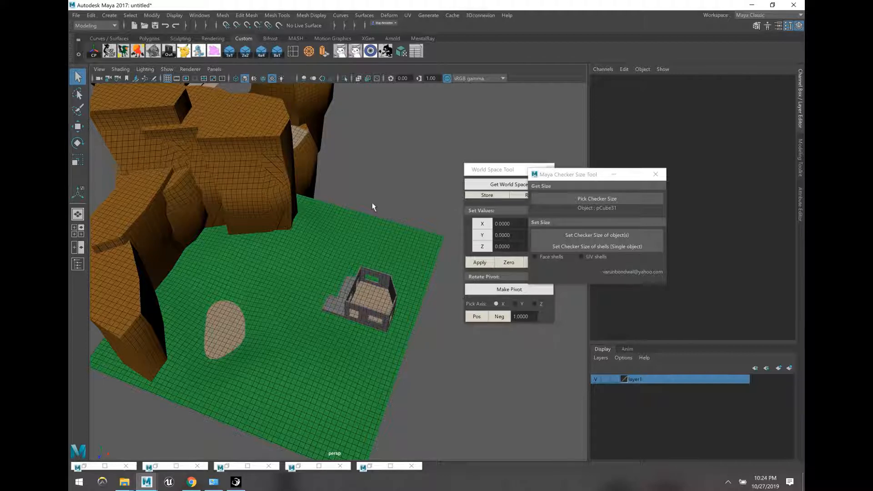
Step: Create a polygon cylinder beside the terrain
{"action": "middle_click_drag", "start_coordinate": [362, 207], "coordinate": [364, 164], "text": "alt"}
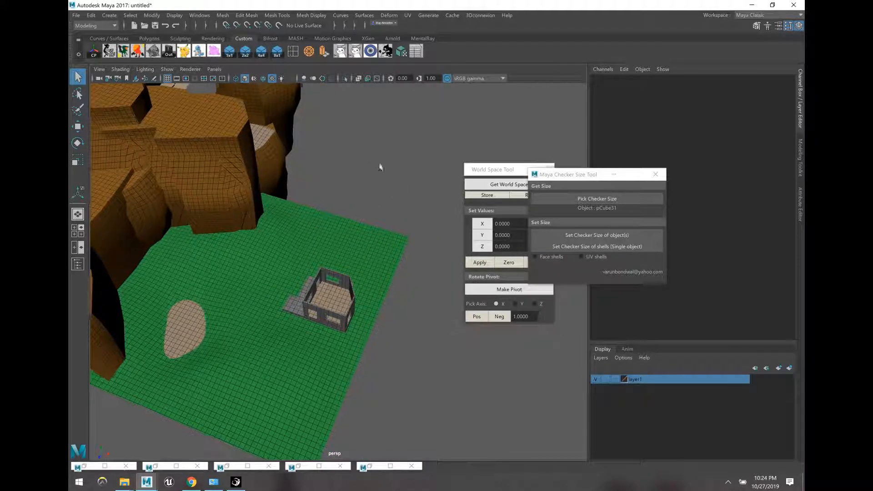
{"action": "right_click_drag", "start_coordinate": [380, 167], "coordinate": [378, 141], "text": "alt"}
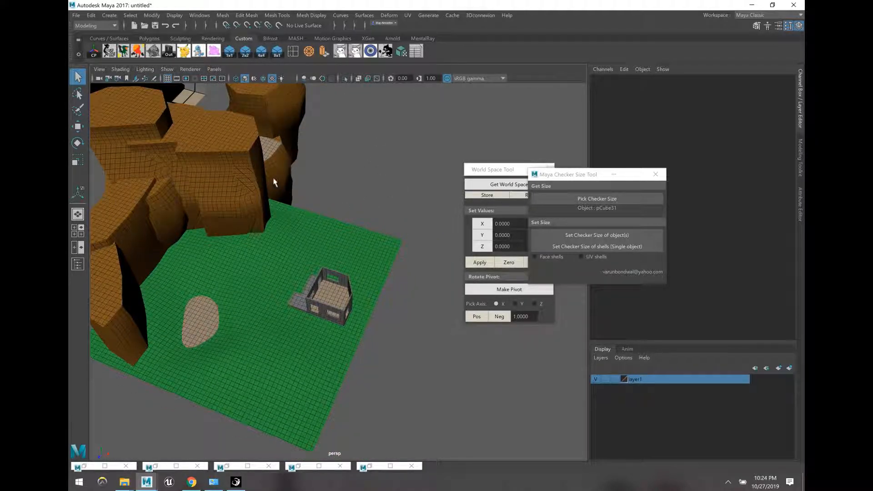
{"action": "right_click_drag", "start_coordinate": [392, 274], "coordinate": [374, 215], "text": "alt"}
{"action": "middle_click_drag", "start_coordinate": [393, 192], "coordinate": [389, 221], "text": "alt"}
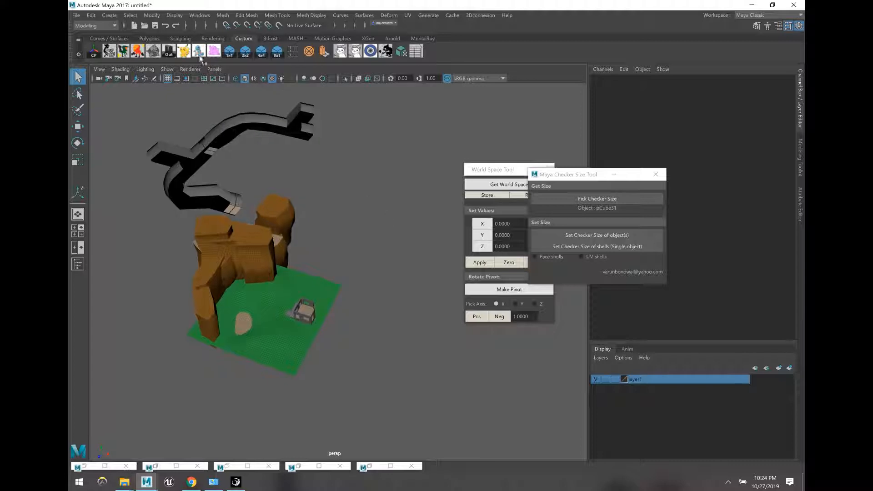
{"action": "left_click", "coordinate": [109, 15]}
{"action": "mouse_move", "coordinate": [140, 60]}
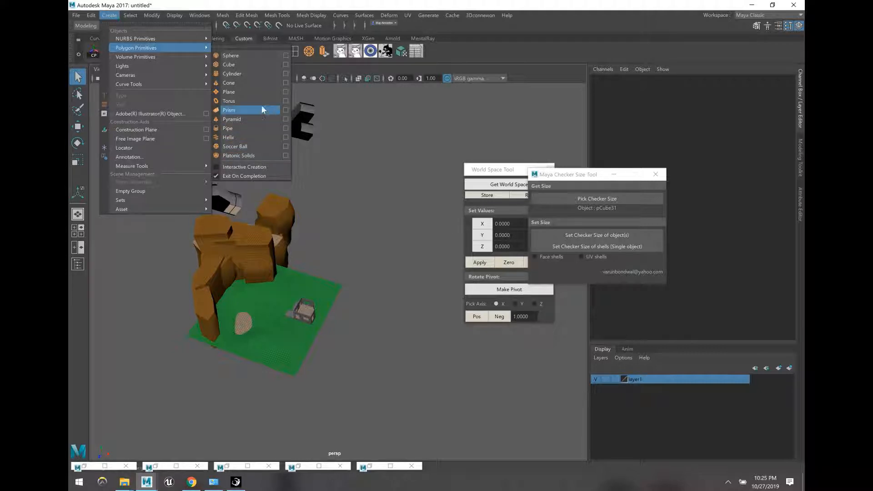
{"action": "left_click", "coordinate": [247, 73]}
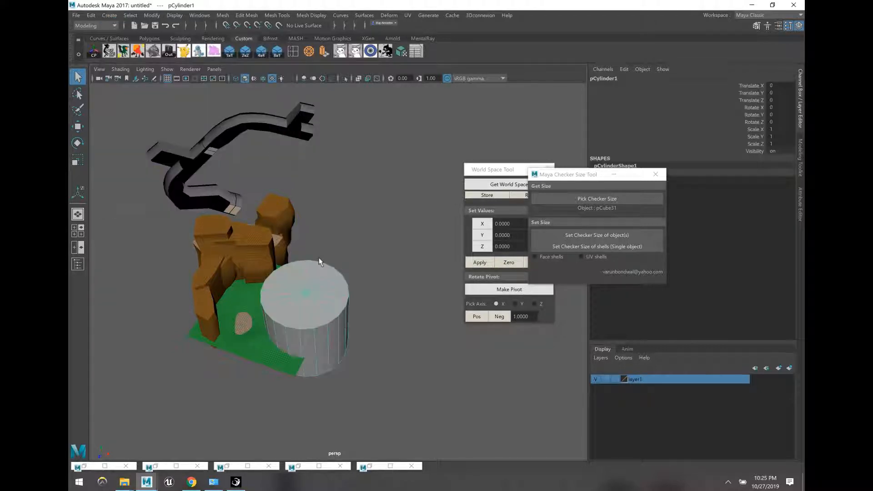
Step: Move the cylinder along X and flatten its copy by lowering the top vertices
{"action": "key", "text": "w"}
{"action": "left_click_drag", "start_coordinate": [336, 332], "coordinate": [409, 267]}
{"action": "left_click", "coordinate": [444, 378]}
{"action": "left_click", "coordinate": [415, 349]}
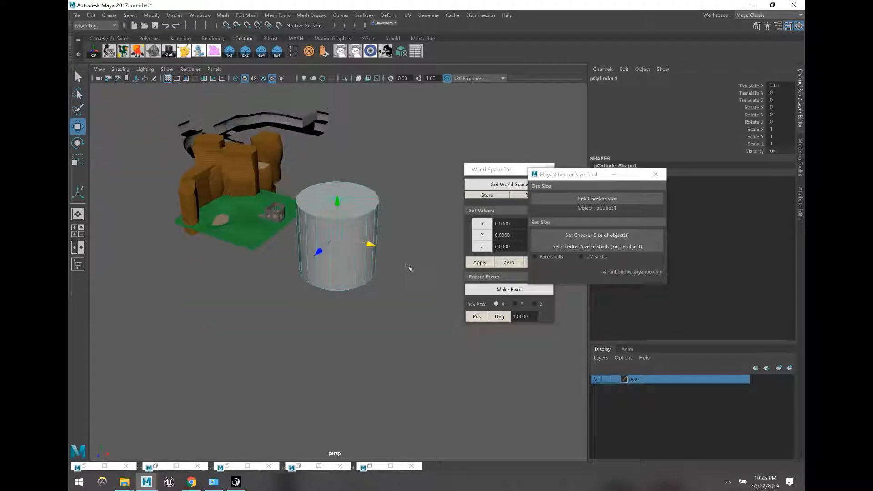
{"action": "left_click", "coordinate": [456, 328]}
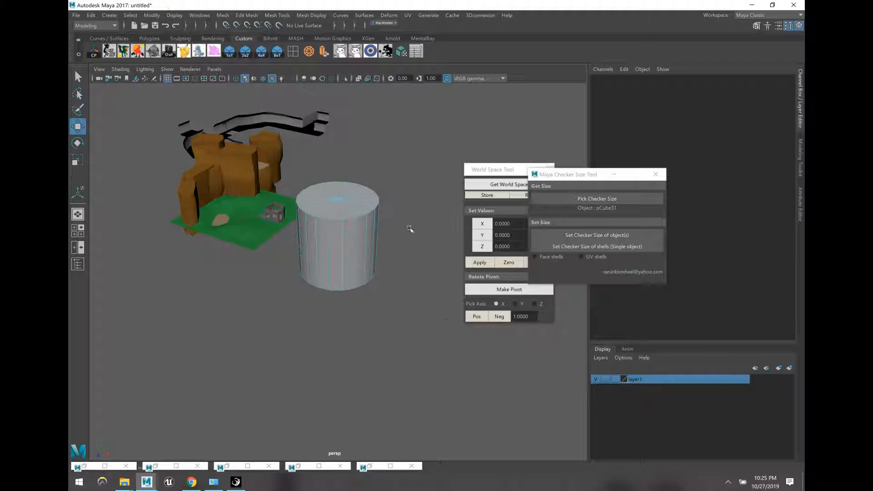
{"action": "mouse_move", "coordinate": [410, 227]}
{"action": "left_mouse_down", "text": "alt"}
{"action": "mouse_move", "coordinate": [419, 195]}
{"action": "mouse_move", "coordinate": [312, 163]}
{"action": "mouse_move", "coordinate": [419, 222]}
{"action": "left_mouse_up", "text": "alt"}
{"action": "left_click_drag", "start_coordinate": [348, 169], "coordinate": [368, 234]}
Step: Scale down all of the original cylinder's vertices so it fits inside the flat one
{"action": "left_click", "coordinate": [379, 211]}
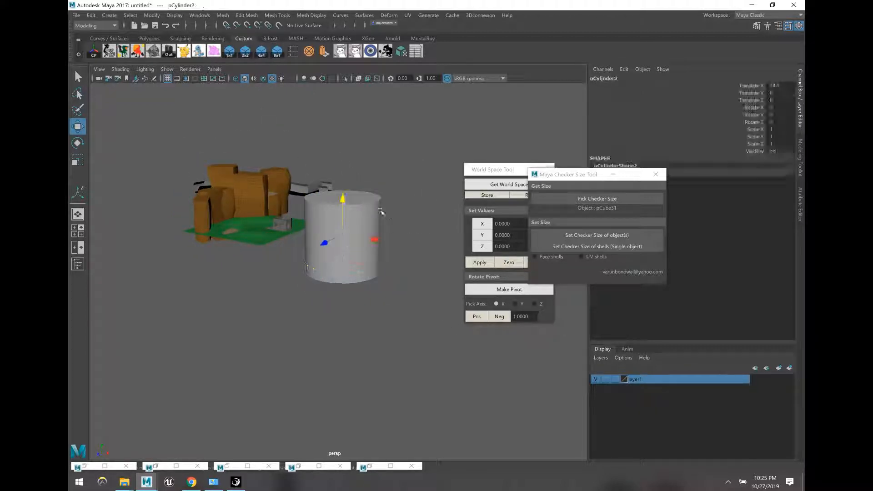
{"action": "right_click_drag", "start_coordinate": [378, 216], "coordinate": [380, 239], "text": "alt"}
{"action": "key", "text": "F9"}
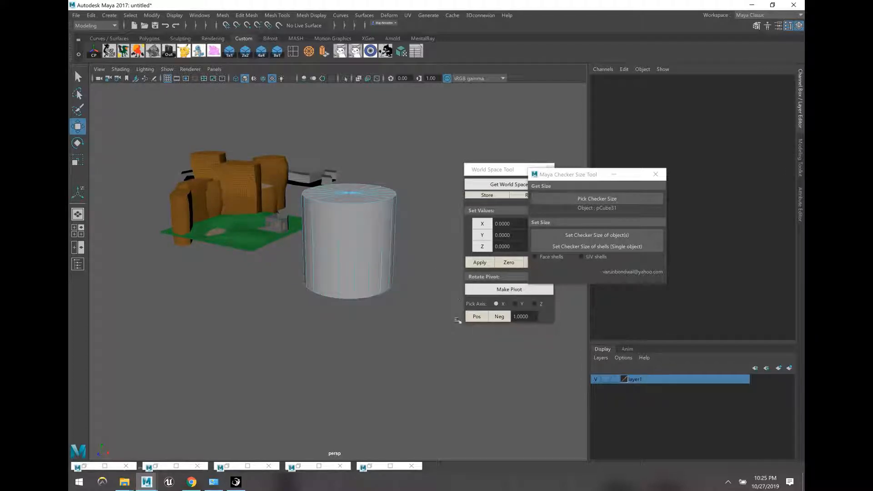
{"action": "left_click_drag", "start_coordinate": [457, 334], "coordinate": [243, 157]}
{"action": "key", "text": "r"}
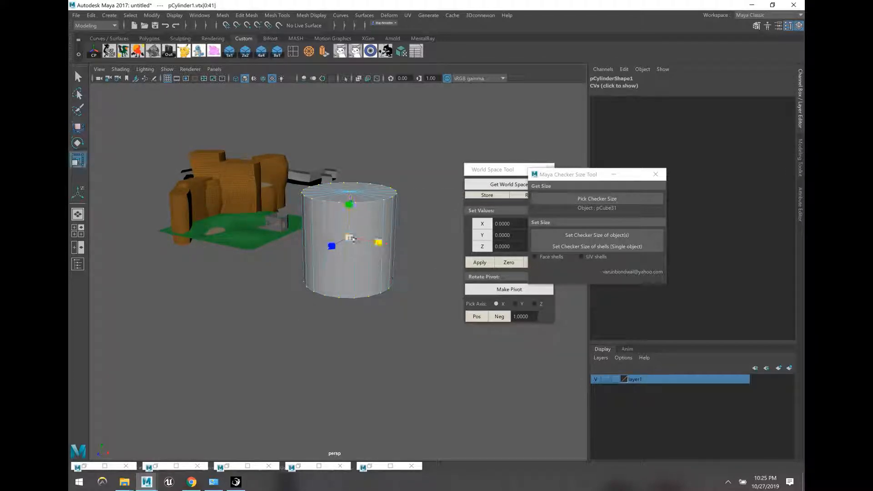
{"action": "left_click_drag", "start_coordinate": [349, 237], "coordinate": [339, 231]}
{"action": "key", "text": "w"}
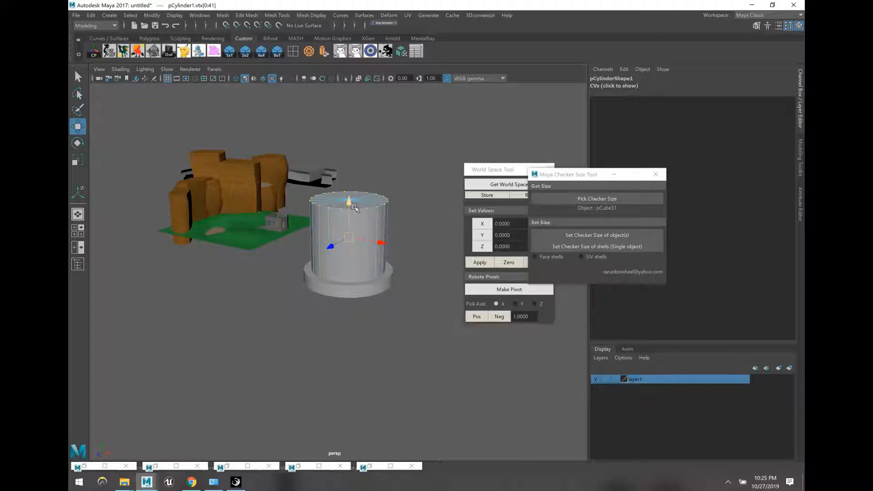
Step: Lower the narrow cylinder down through the flat wide one
{"action": "key", "text": "F8"}
{"action": "left_click_drag", "start_coordinate": [354, 207], "coordinate": [354, 232]}
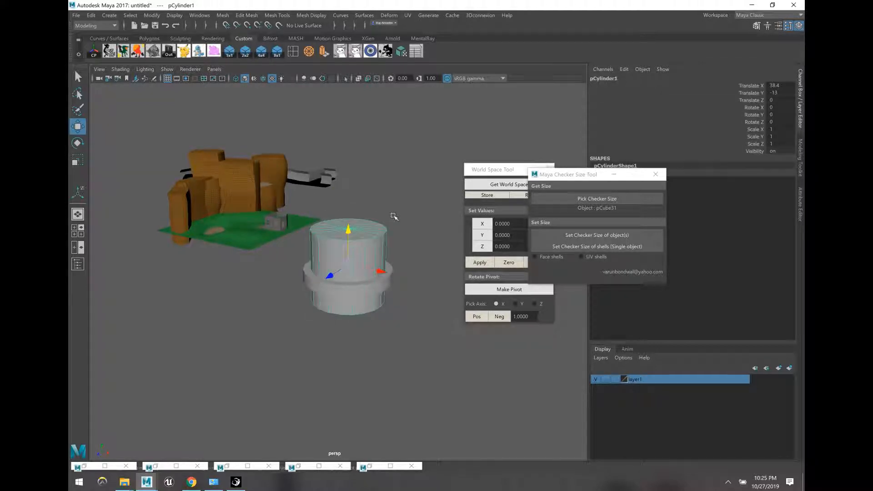
{"action": "left_click", "coordinate": [393, 216]}
{"action": "scroll", "coordinate": [392, 219], "scroll_direction": "up", "scroll_amount": 10}
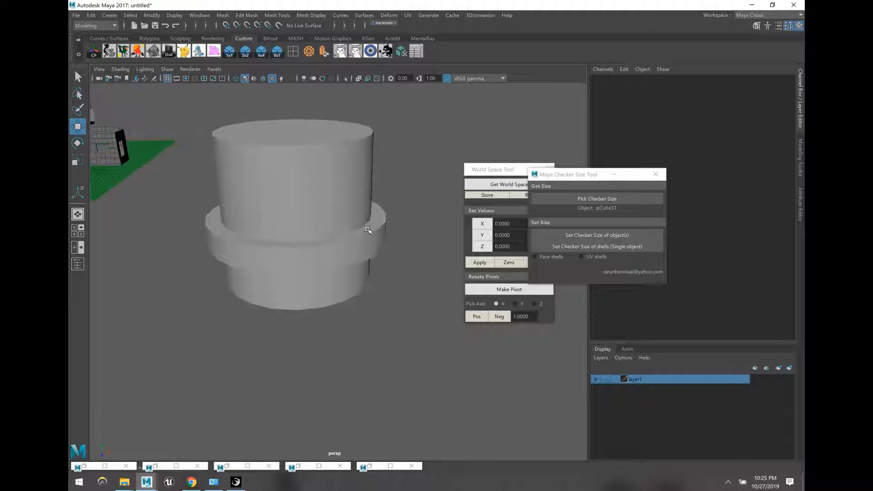
Step: Select both cylinders and apply a Boolean difference to form the hollow ring pCylinder3
{"action": "left_click", "coordinate": [369, 230]}
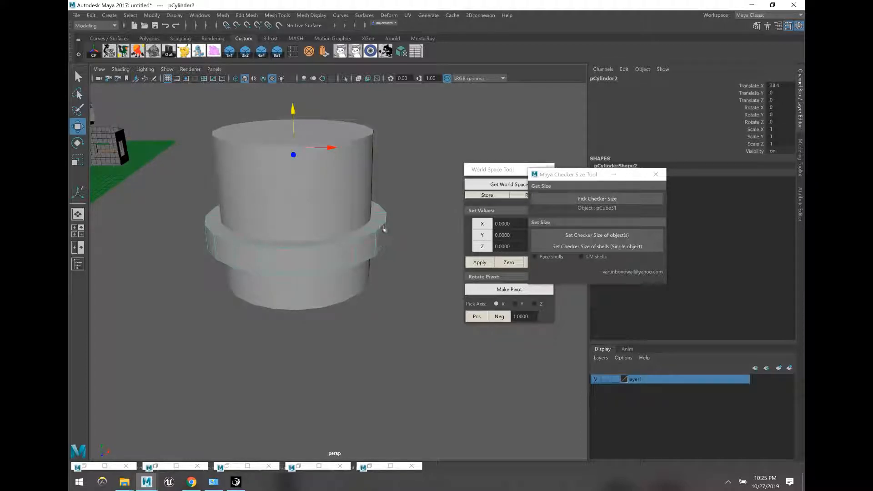
{"action": "left_click", "coordinate": [362, 139], "text": "shift"}
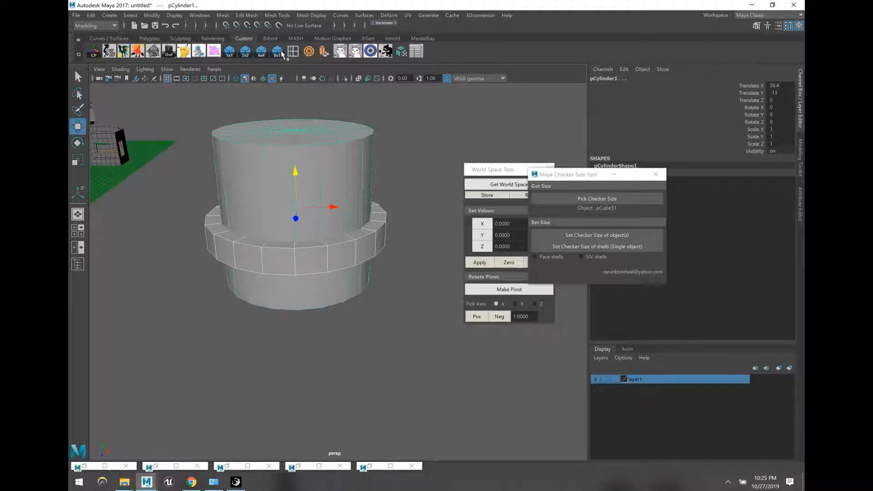
{"action": "left_click", "coordinate": [222, 15]}
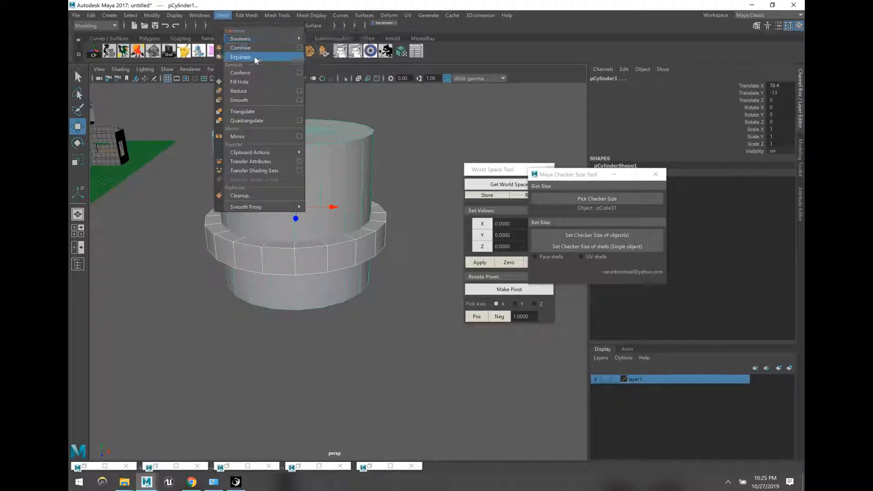
{"action": "mouse_move", "coordinate": [241, 39]}
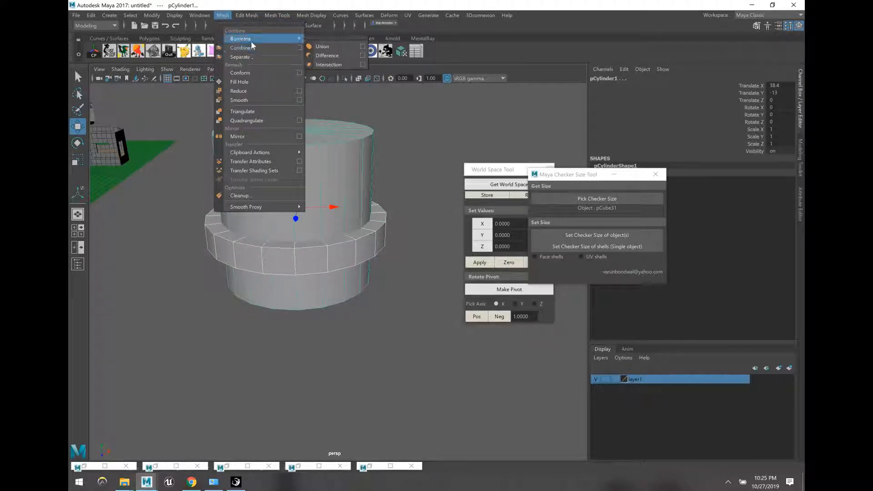
{"action": "left_click", "coordinate": [317, 48]}
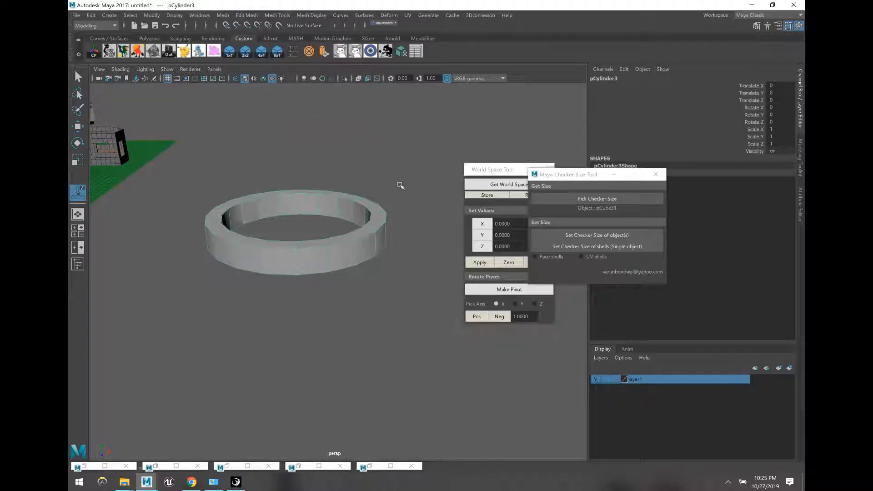
Step: Triangulate pCylinder3's faces with Mesh > Triangulate, then undo it with Ctrl+Z
{"action": "left_click_drag", "start_coordinate": [391, 195], "coordinate": [371, 259], "text": "alt"}
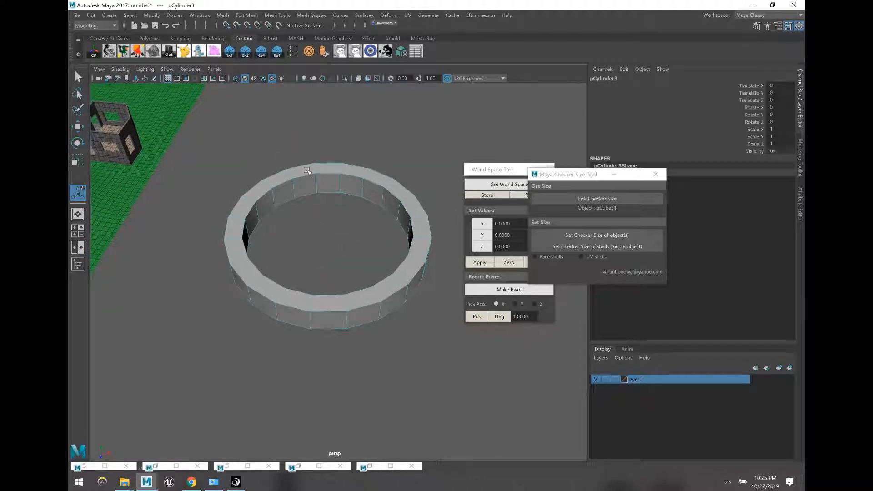
{"action": "left_click", "coordinate": [227, 17]}
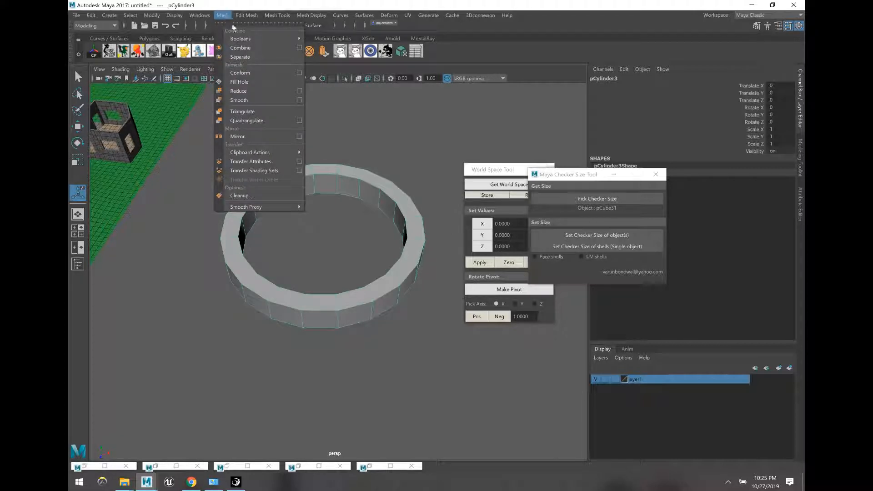
{"action": "left_click", "coordinate": [255, 114]}
{"action": "left_click", "coordinate": [253, 181]}
{"action": "left_click_drag", "start_coordinate": [254, 181], "coordinate": [325, 243], "text": "alt"}
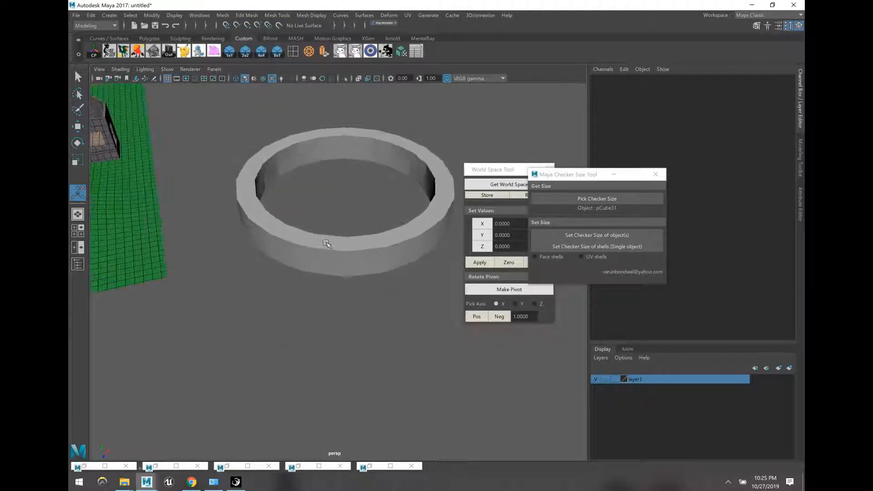
{"action": "left_click", "coordinate": [350, 252]}
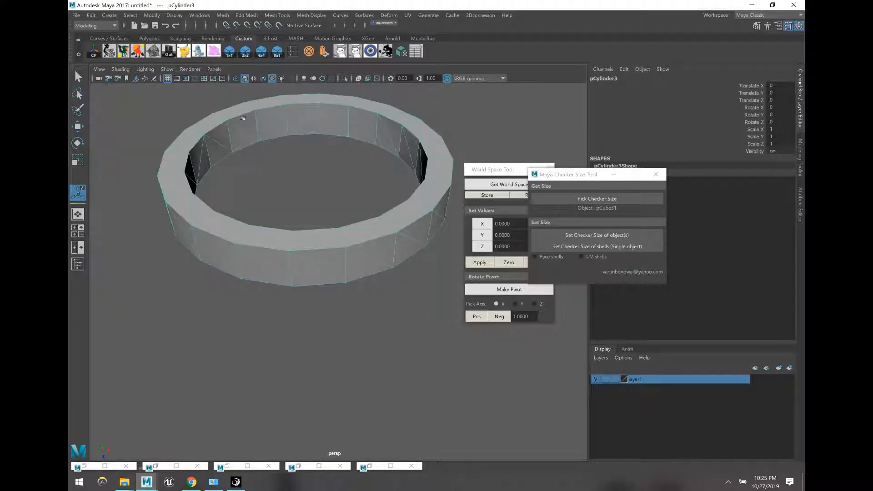
{"action": "left_click", "coordinate": [222, 15]}
{"action": "left_click", "coordinate": [270, 116]}
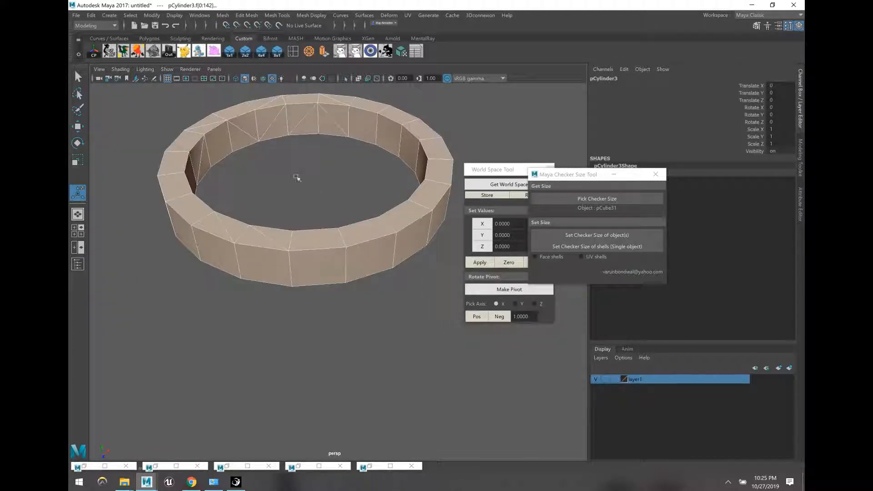
{"action": "key", "text": "ctrl+z"}
{"action": "key", "text": "ctrl+z"}
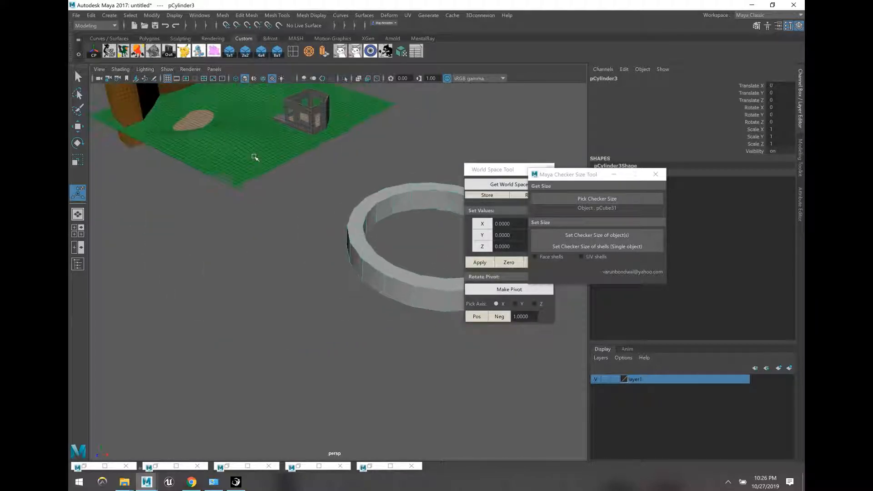
Step: Separate terrain_with_house into individual pieces with Mesh > Separate and pick a few of them
{"action": "left_click", "coordinate": [255, 159]}
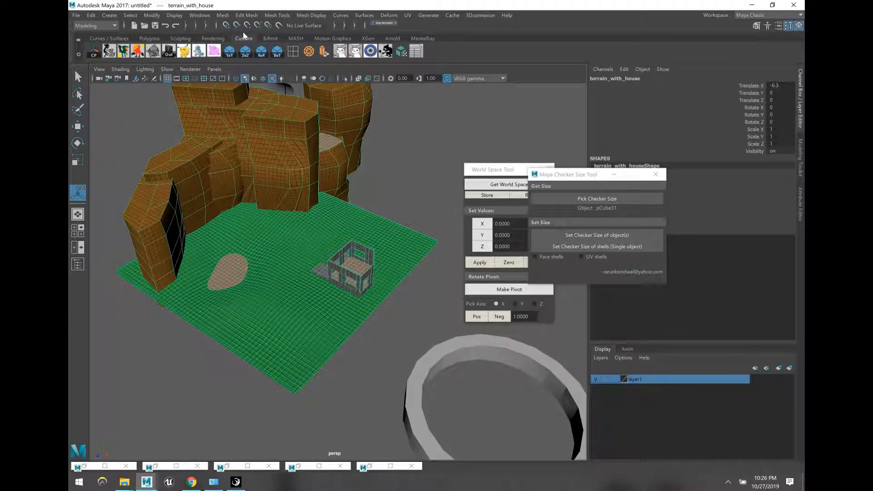
{"action": "left_click", "coordinate": [222, 15]}
{"action": "left_click", "coordinate": [246, 57]}
{"action": "left_click", "coordinate": [362, 164]}
{"action": "left_click", "coordinate": [307, 236]}
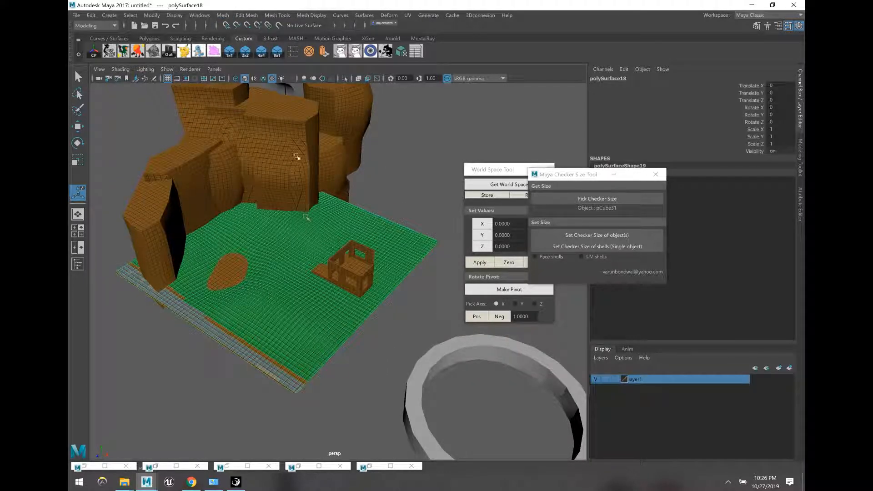
{"action": "left_click", "coordinate": [297, 158]}
{"action": "left_click", "coordinate": [232, 273]}
Step: Check more separated pieces: the rock pillar, the ground and the back cliff
{"action": "left_click", "coordinate": [278, 162]}
{"action": "left_click", "coordinate": [289, 234]}
{"action": "left_click", "coordinate": [189, 183]}
{"action": "left_click", "coordinate": [286, 230], "text": "shift"}
{"action": "left_click", "coordinate": [306, 195], "text": "shift"}
{"action": "left_click", "coordinate": [185, 162], "text": "shift"}
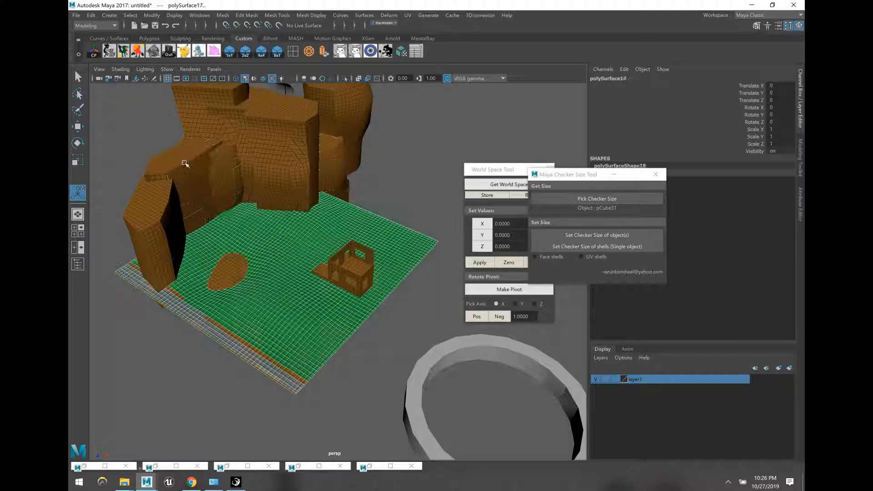
Step: Review polySurface1–24 under terrain_with_house in the Outliner, select the group, then close the Outliner
{"action": "left_click", "coordinate": [169, 53]}
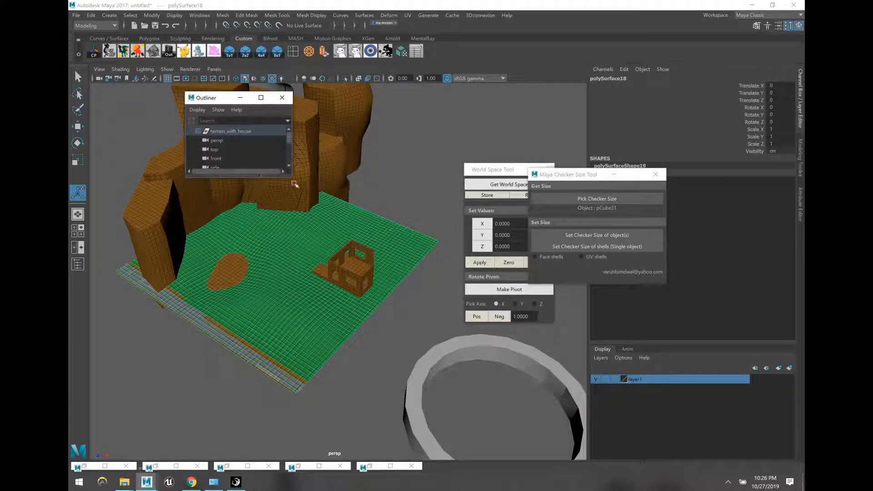
{"action": "left_click_drag", "start_coordinate": [291, 177], "coordinate": [472, 362]}
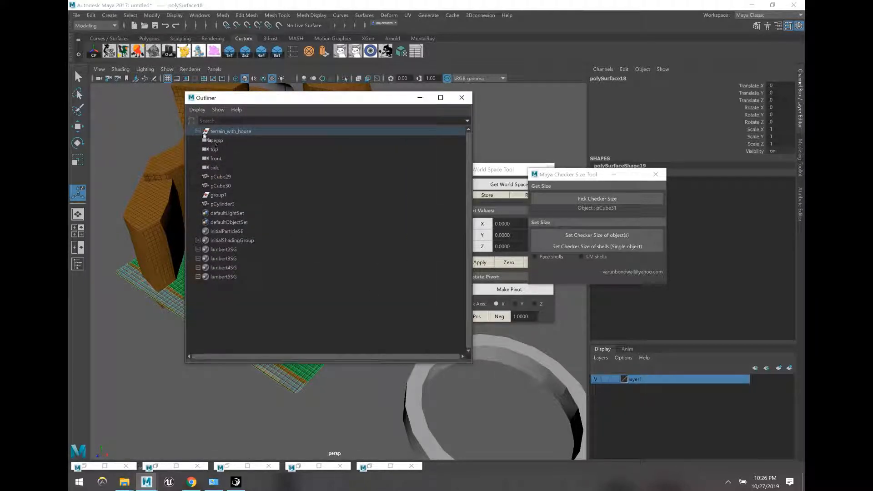
{"action": "left_click", "coordinate": [198, 131]}
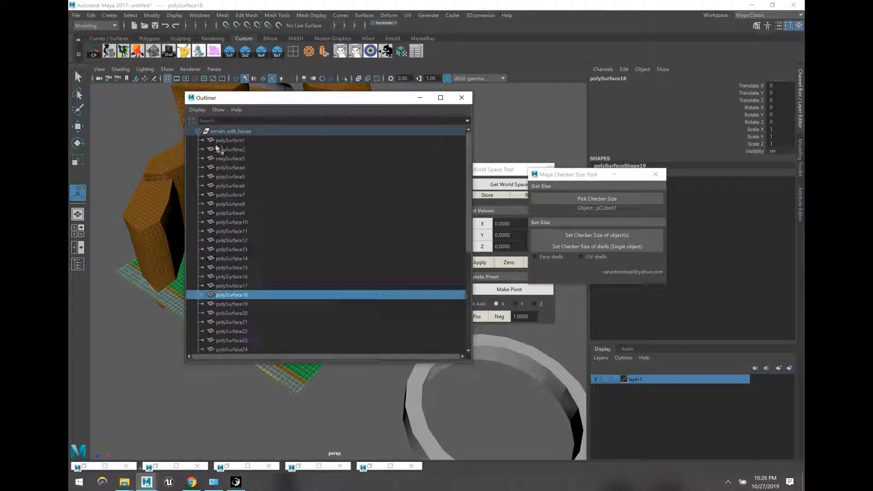
{"action": "left_click", "coordinate": [198, 132]}
{"action": "left_click", "coordinate": [248, 133]}
{"action": "left_click", "coordinate": [420, 97]}
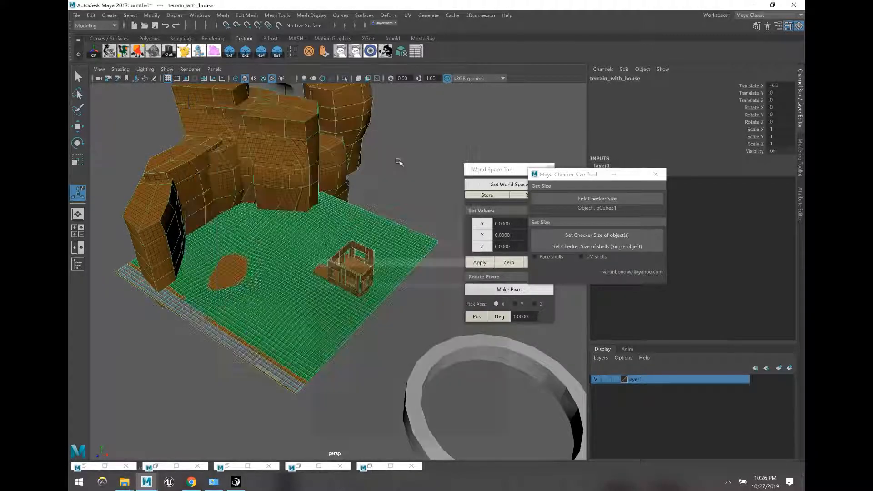
{"action": "left_click", "coordinate": [449, 325]}
{"action": "left_click", "coordinate": [448, 358]}
{"action": "middle_click_drag", "start_coordinate": [448, 358], "coordinate": [388, 343], "text": "alt"}
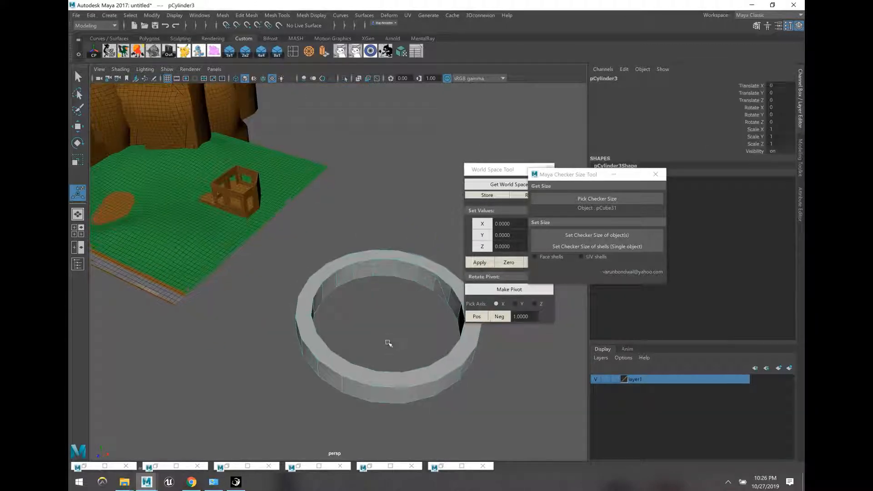
{"action": "left_click", "coordinate": [381, 195]}
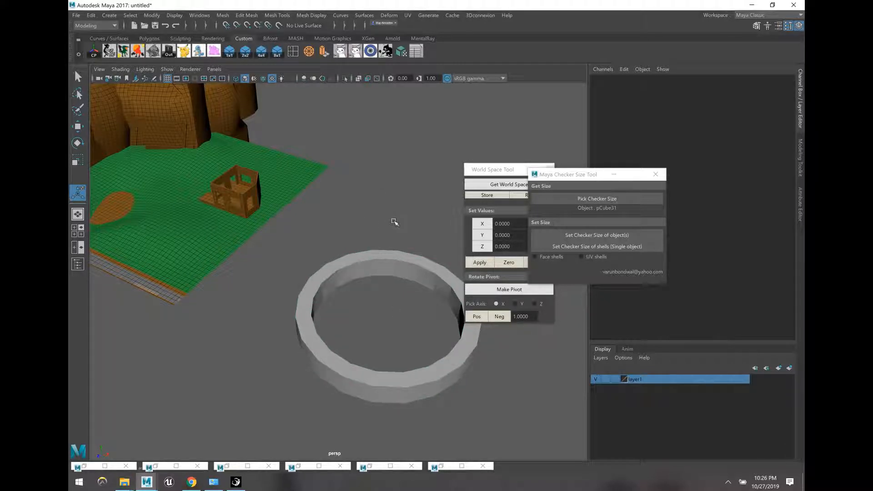
{"action": "left_click", "coordinate": [202, 18]}
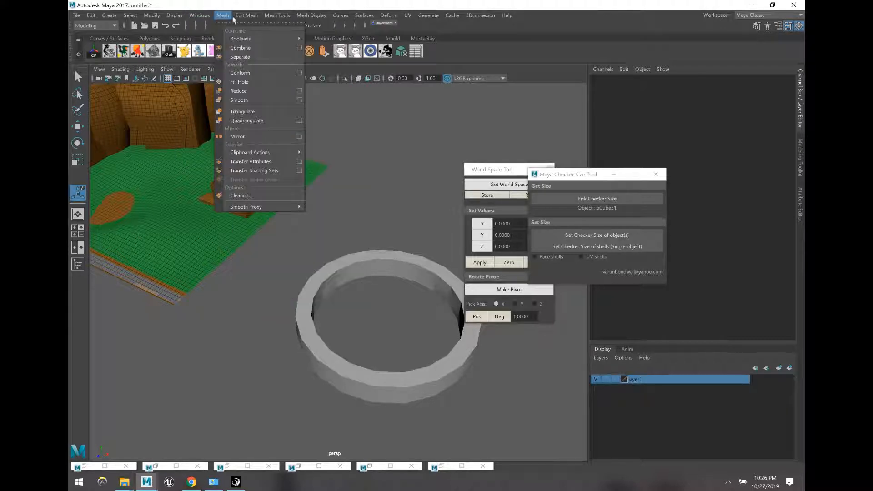
{"action": "mouse_move", "coordinate": [246, 17]}
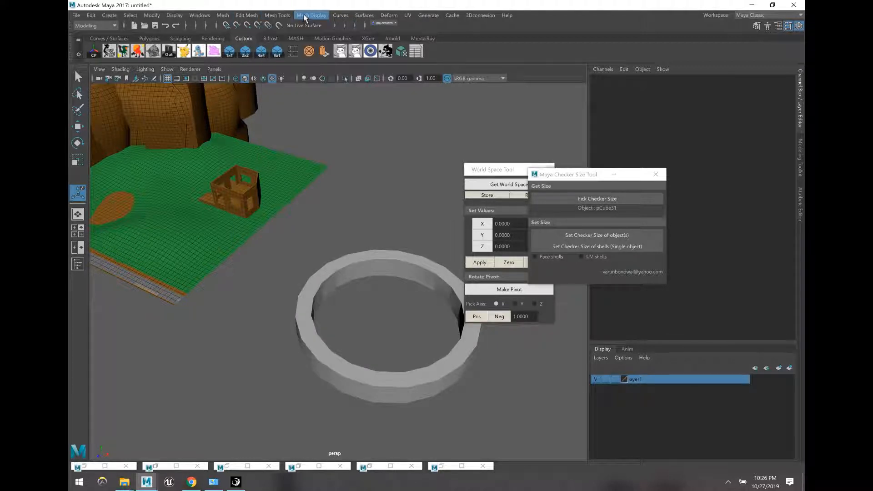
{"action": "mouse_move", "coordinate": [322, 24]}
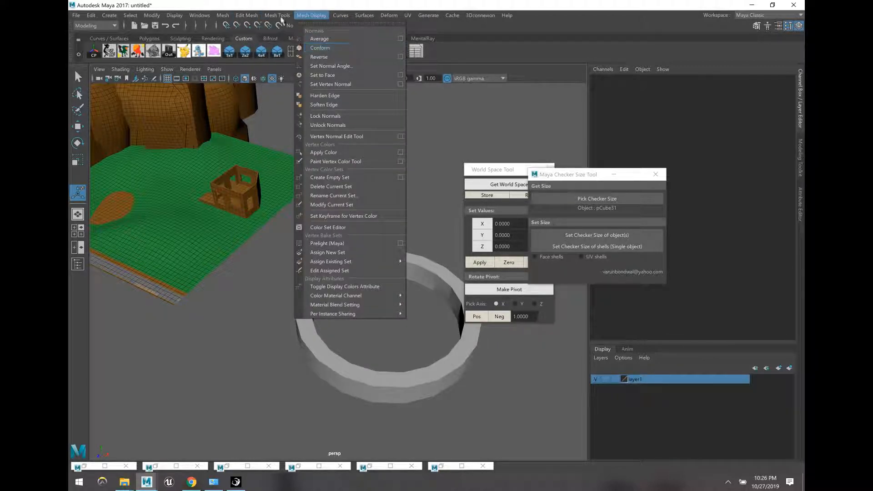
{"action": "mouse_move", "coordinate": [273, 16]}
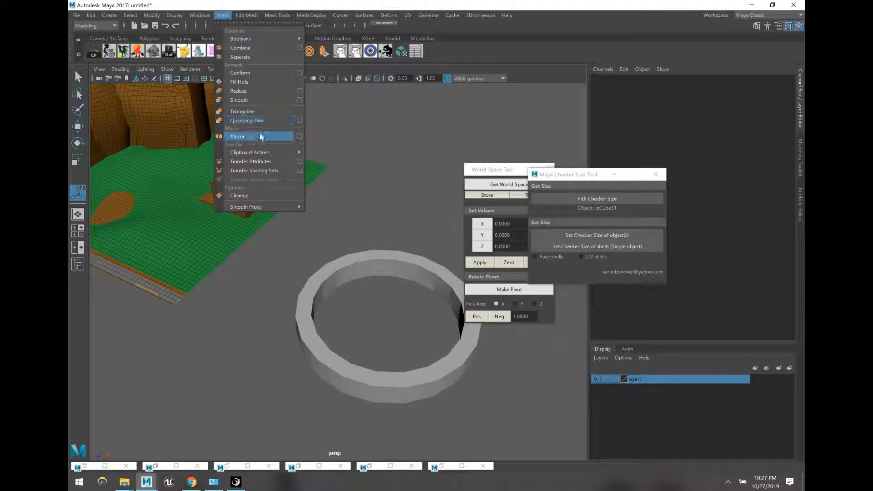
Step: Delete one front face of the ring wall to leave a hole
{"action": "left_click", "coordinate": [343, 285]}
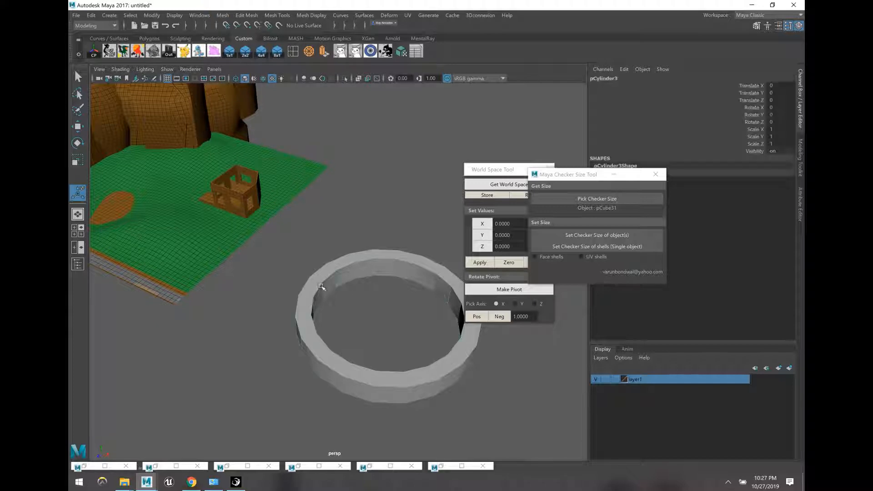
{"action": "key", "text": "f"}
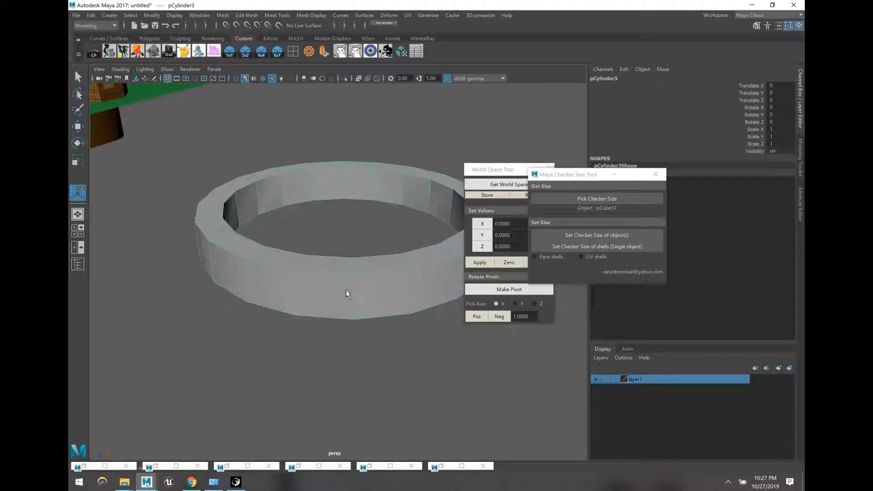
{"action": "key", "text": "F11"}
{"action": "left_click", "coordinate": [317, 305]}
{"action": "key", "text": "Delete"}
{"action": "scroll", "coordinate": [340, 353], "scroll_direction": "up", "scroll_amount": 3}
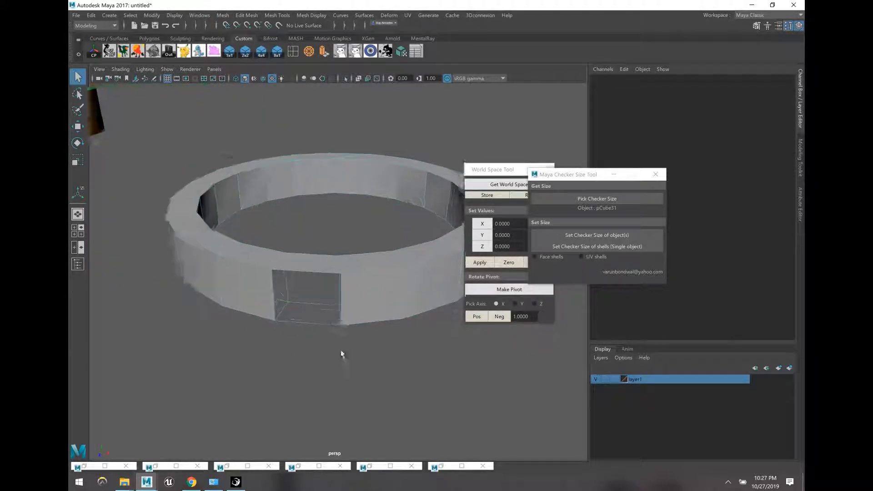
{"action": "middle_click_drag", "start_coordinate": [340, 353], "coordinate": [342, 331], "text": "alt"}
Step: Fill the hole with Append to Polygon between its top and bottom border edges
{"action": "left_click", "coordinate": [342, 358]}
{"action": "left_click", "coordinate": [344, 336]}
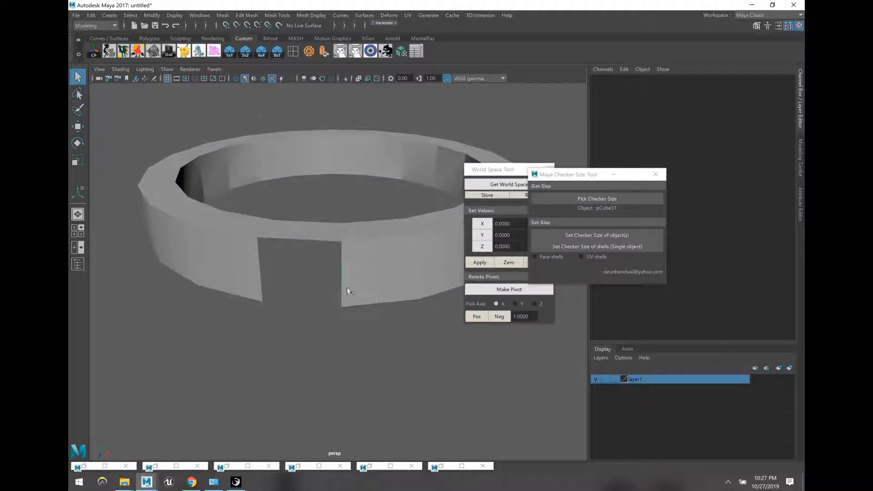
{"action": "left_click", "coordinate": [349, 292]}
{"action": "scroll", "coordinate": [349, 290], "scroll_direction": "up", "scroll_amount": 4}
{"action": "left_click_drag", "start_coordinate": [349, 291], "coordinate": [364, 236], "text": "alt"}
{"action": "middle_click_drag", "start_coordinate": [364, 235], "coordinate": [377, 279], "text": "alt"}
{"action": "left_click", "coordinate": [278, 15]}
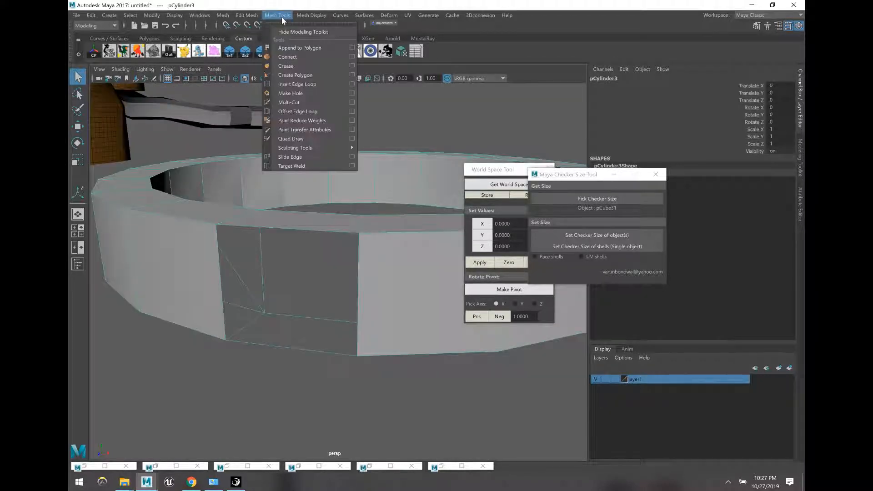
{"action": "left_click", "coordinate": [297, 51]}
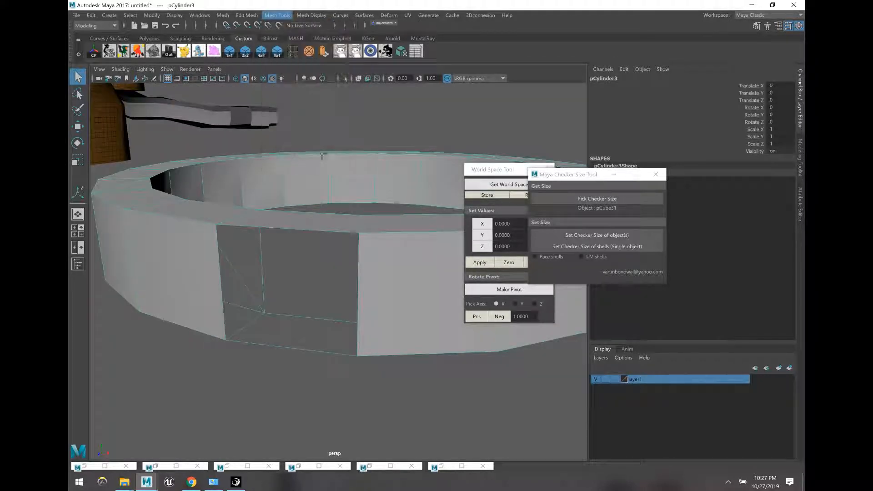
{"action": "left_click", "coordinate": [287, 228]}
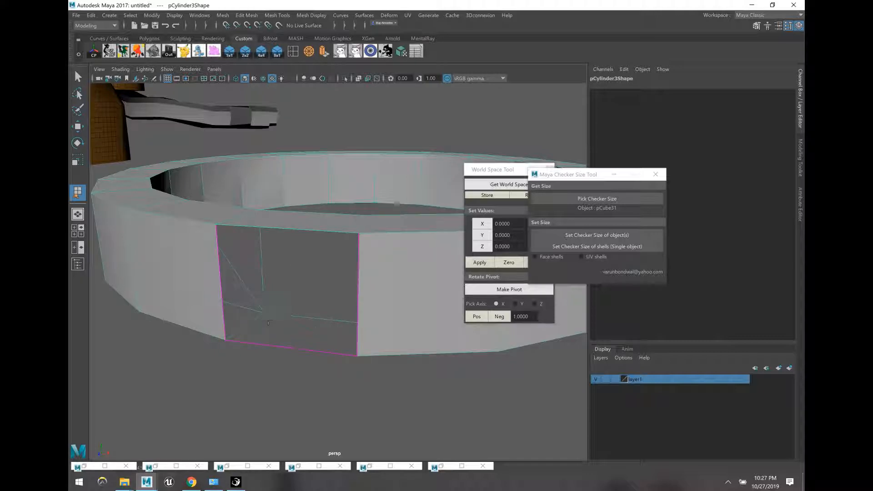
{"action": "left_click", "coordinate": [287, 351]}
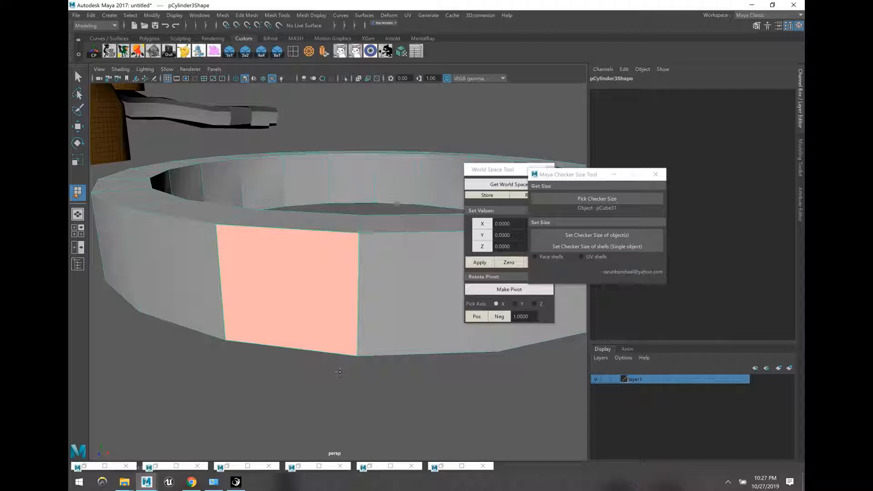
{"action": "key", "text": "q"}
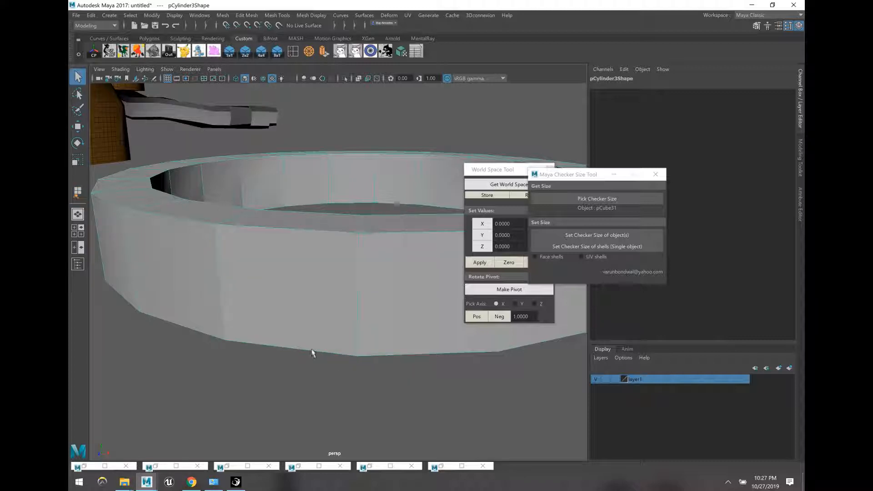
Step: Select the newly built face on the ring wall
{"action": "left_click", "coordinate": [330, 313]}
{"action": "key", "text": "F11"}
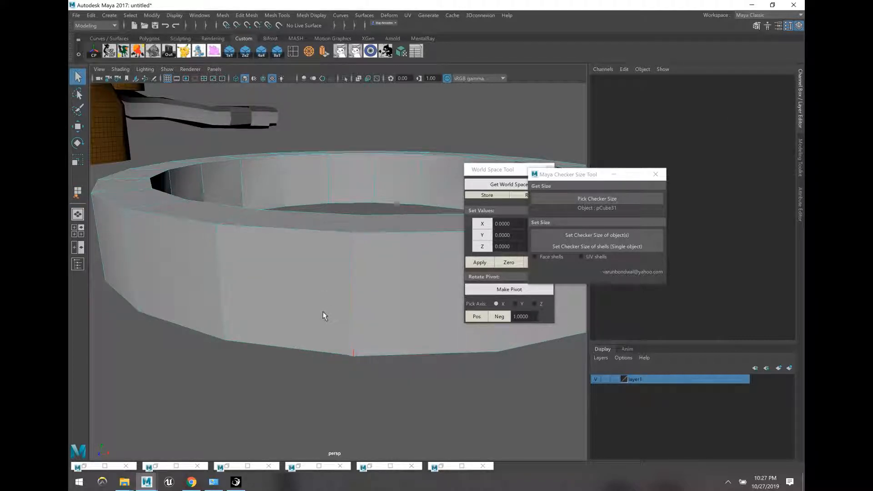
{"action": "left_click", "coordinate": [294, 300]}
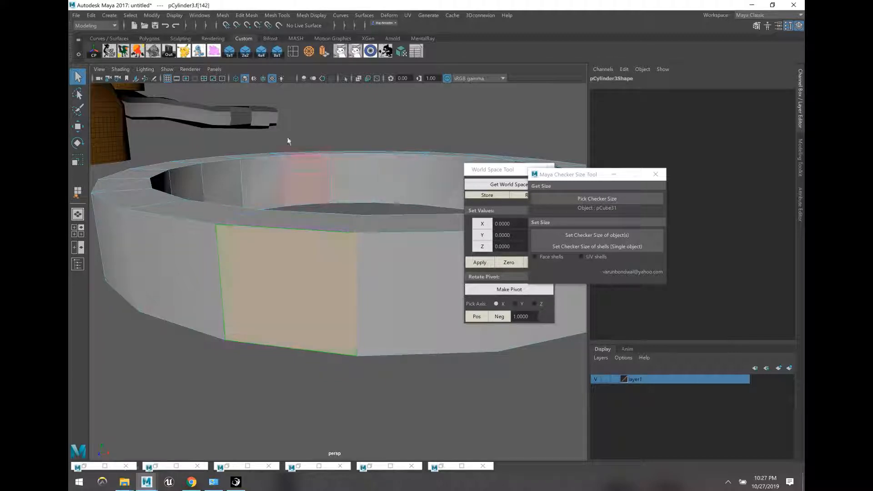
Step: Extrude the new face and pull it outward into a long arm
{"action": "left_click", "coordinate": [325, 52]}
{"action": "key", "text": "w"}
{"action": "left_click_drag", "start_coordinate": [311, 286], "coordinate": [92, 415], "text": "alt"}
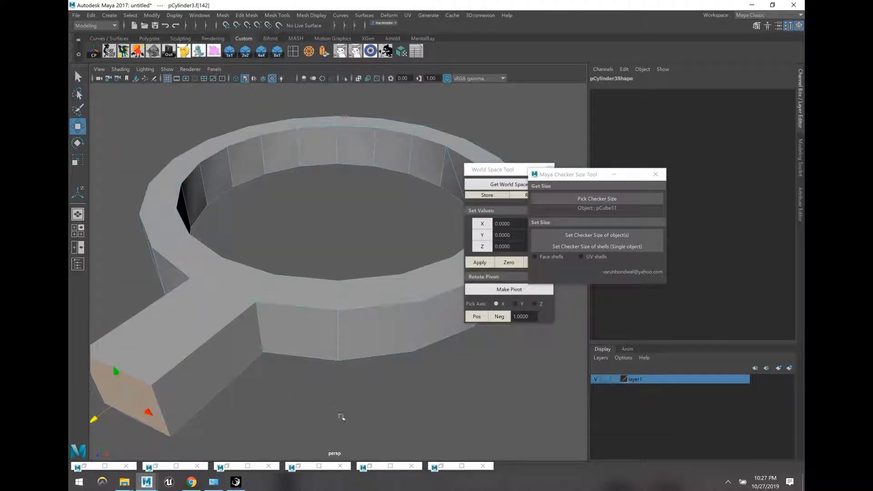
Step: Raise the duplicate ring pCylinder4 along Y to sit above the original
{"action": "key", "text": "F8"}
{"action": "left_click", "coordinate": [352, 434]}
{"action": "left_click", "coordinate": [338, 335]}
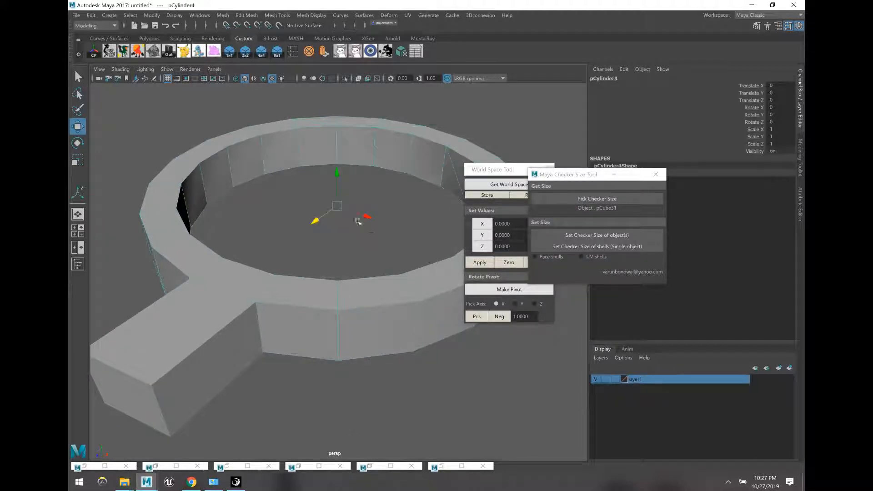
{"action": "left_click_drag", "start_coordinate": [337, 174], "coordinate": [338, 55]}
{"action": "scroll", "coordinate": [364, 182], "scroll_direction": "down", "scroll_amount": 8}
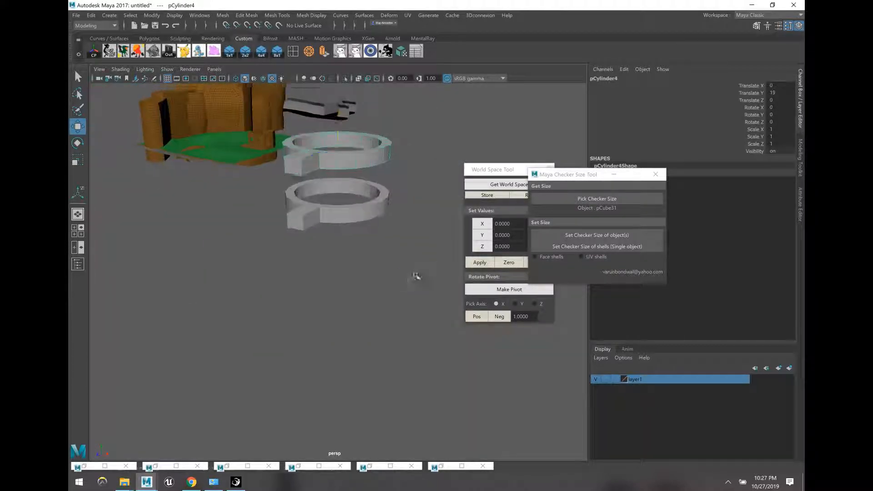
{"action": "left_click", "coordinate": [415, 277]}
{"action": "left_click_drag", "start_coordinate": [415, 277], "coordinate": [357, 236], "text": "alt"}
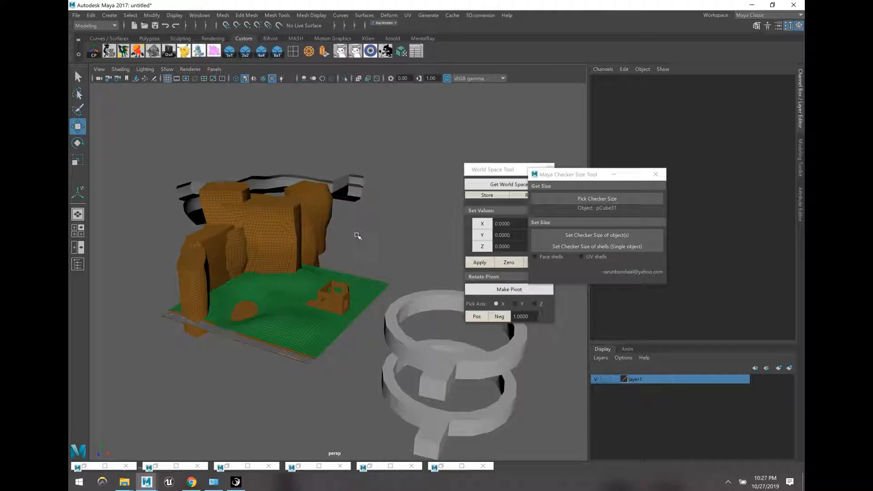